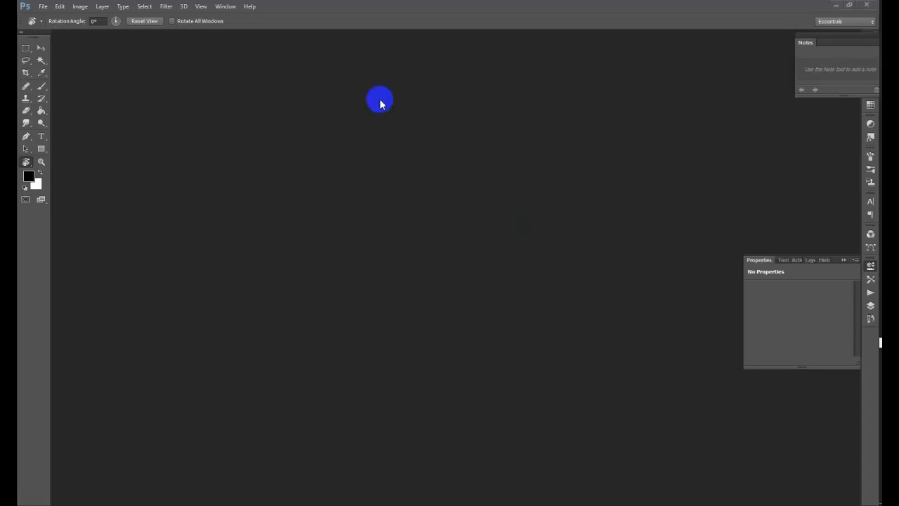
- Create a new 3.5 × 2 inch document at 300 pixels/inch, RGB 8-bit, white background
left_click(40, 9)
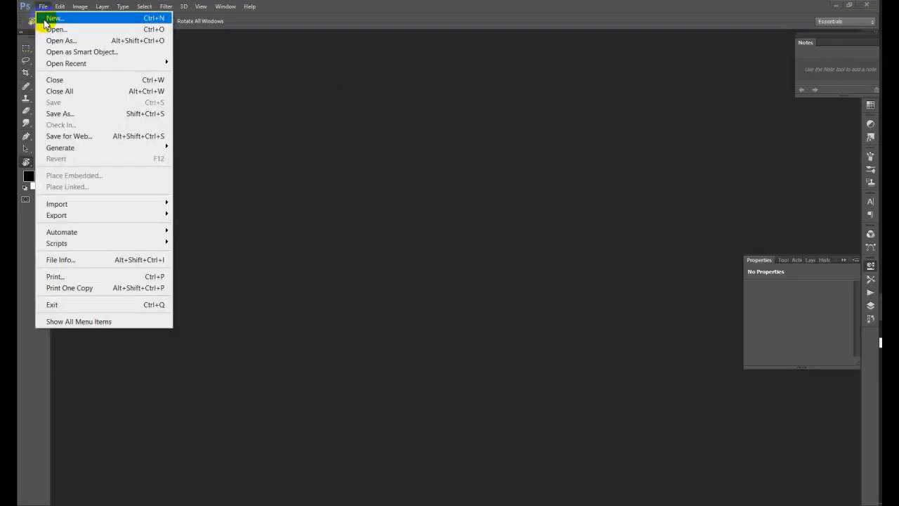
left_click(41, 20)
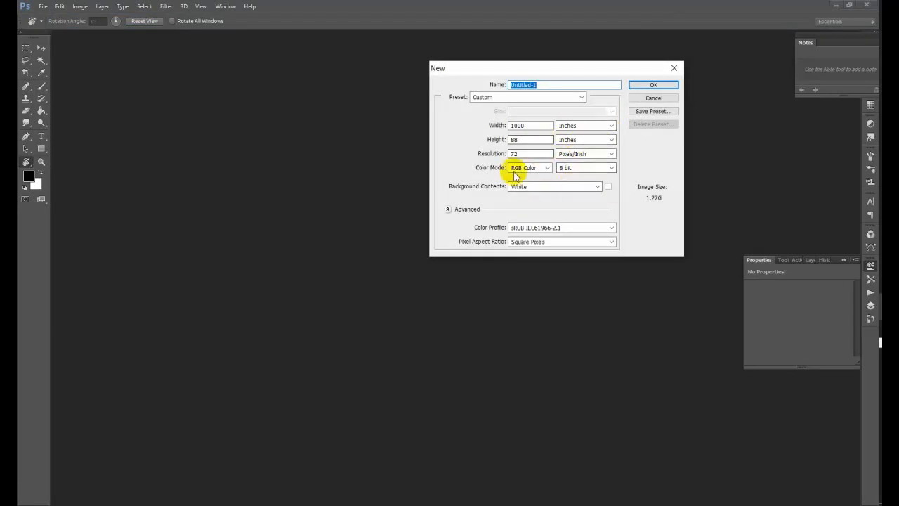
double_click(532, 127)
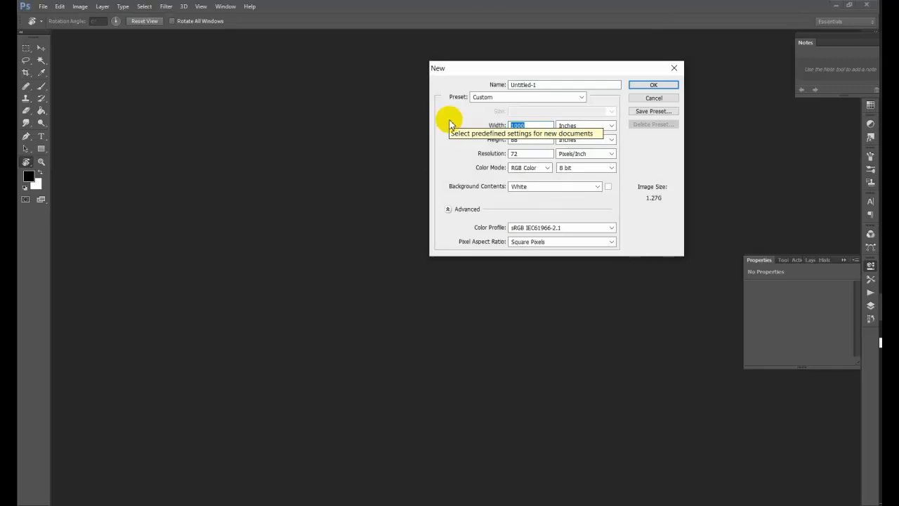
type("3.5")
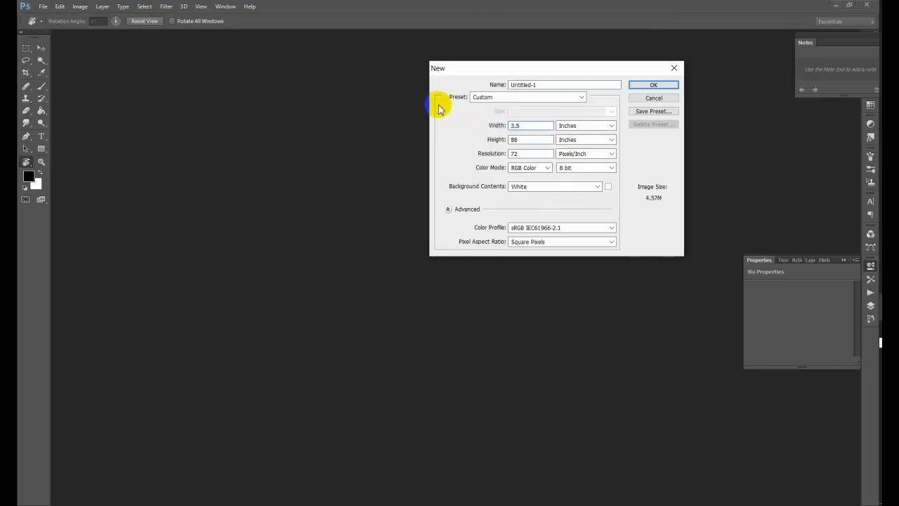
left_click_drag(534, 142, 509, 137)
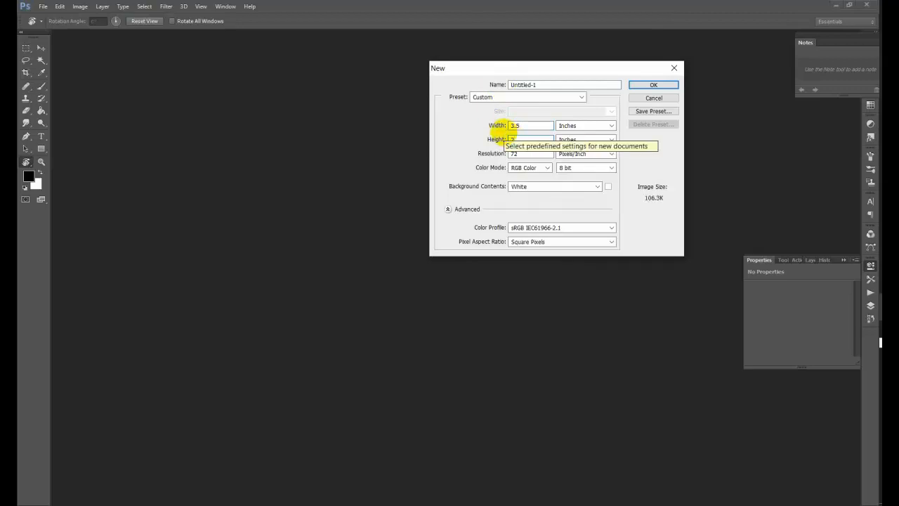
left_click_drag(536, 151, 431, 163)
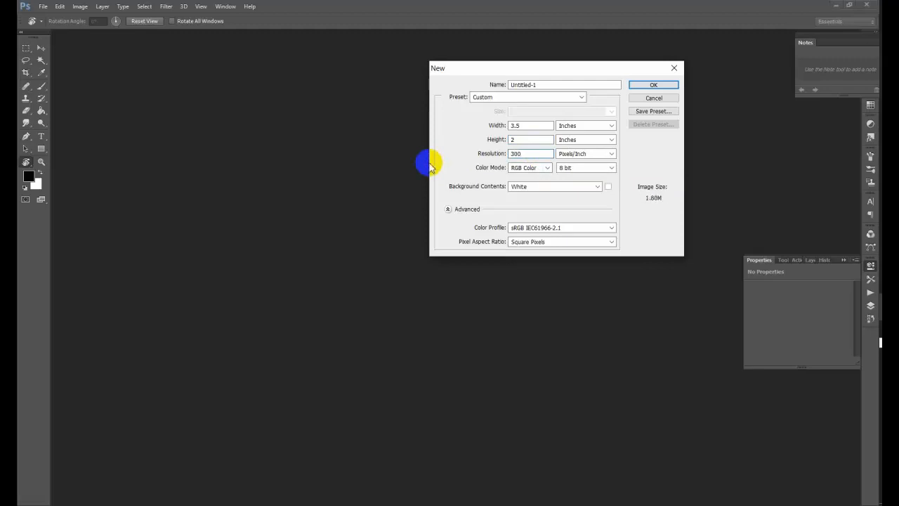
left_click(455, 209)
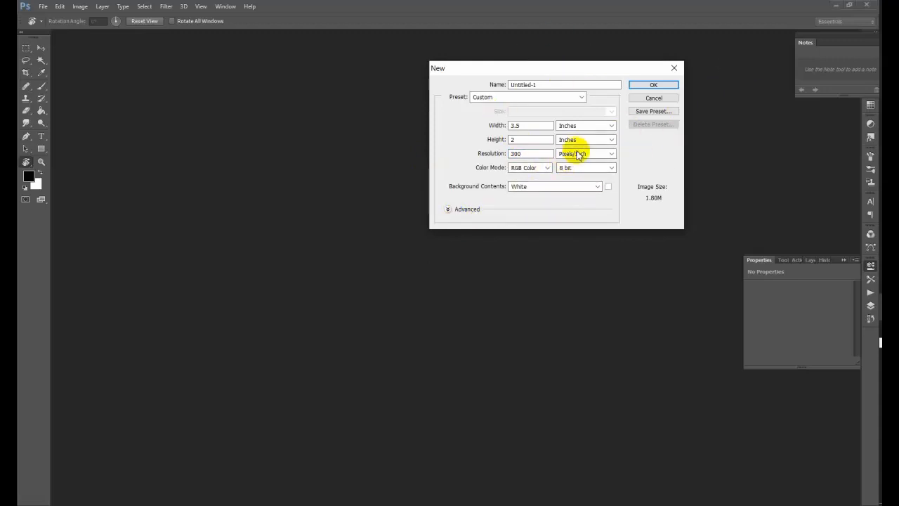
left_click(653, 85)
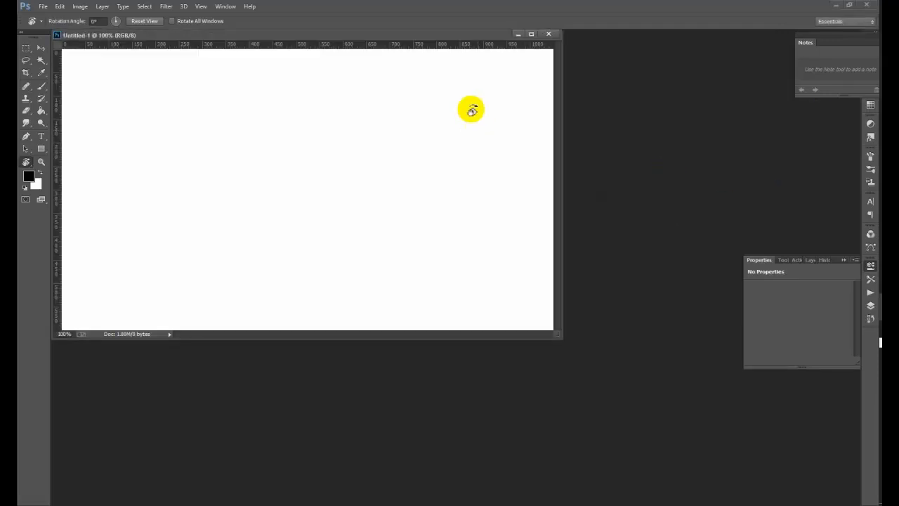
- Dock the new card document into the main workspace
left_click_drag(476, 44, 566, 30)
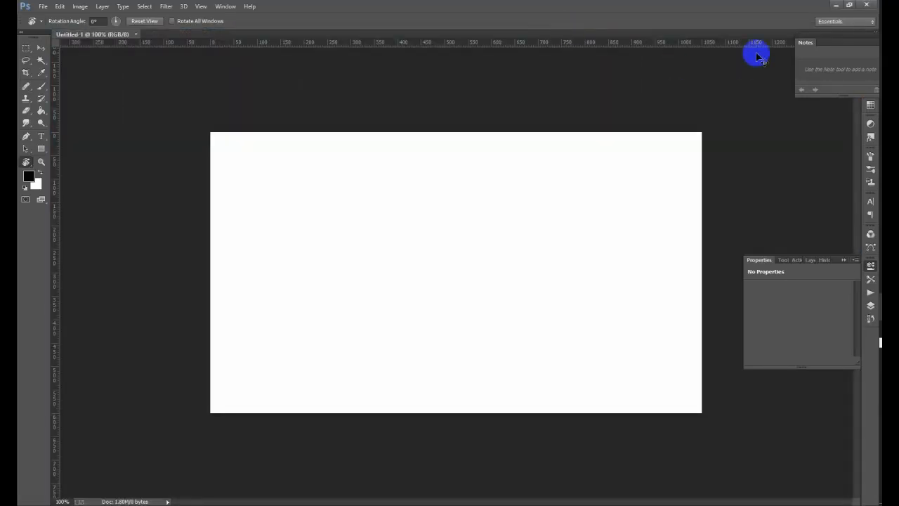
key("ctrl+plus")
key("ctrl+minus")
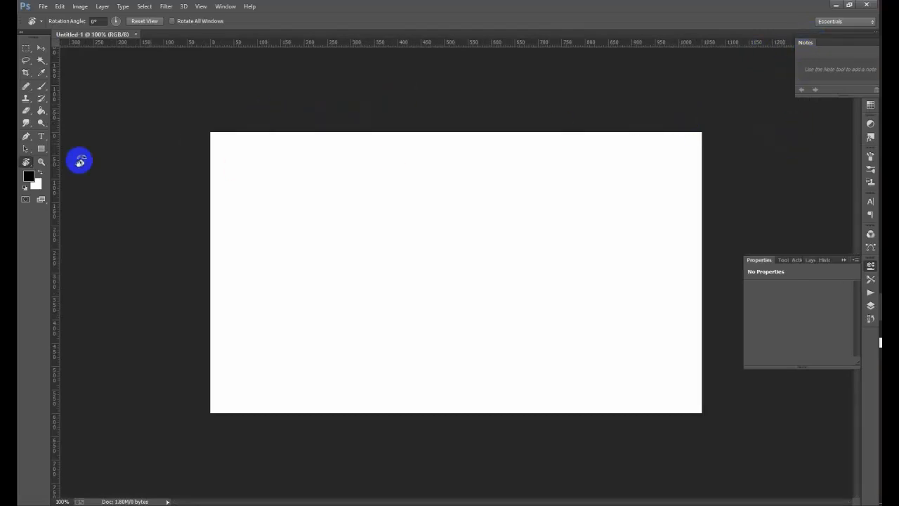
- Select the Rectangle Tool from the shape tool flyout
left_click(41, 150)
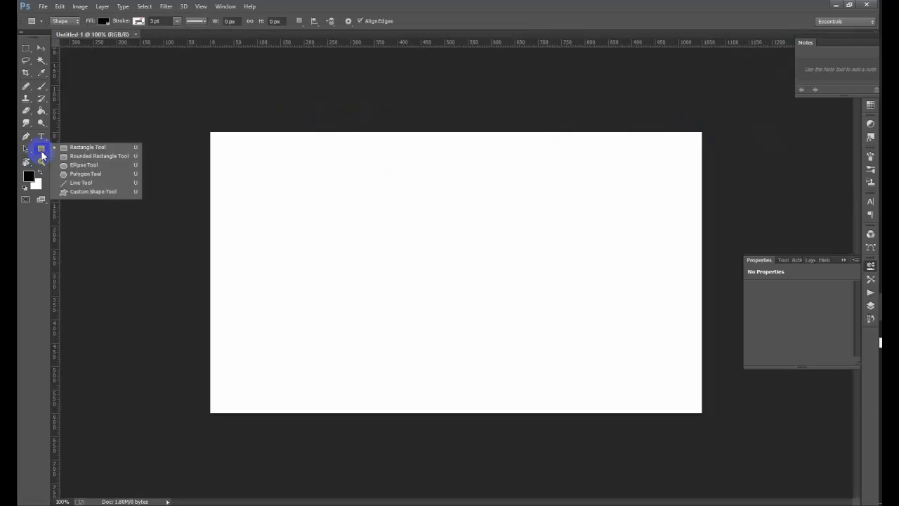
left_click(88, 147)
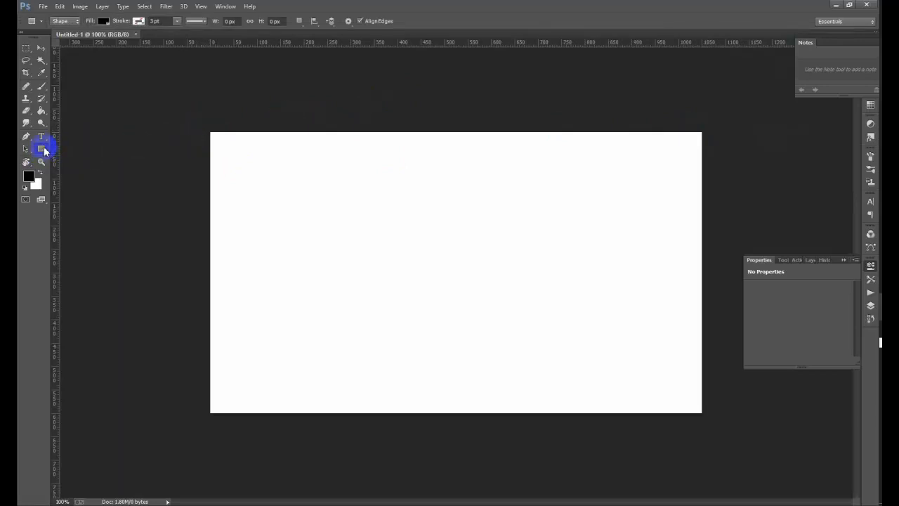
left_click(49, 153)
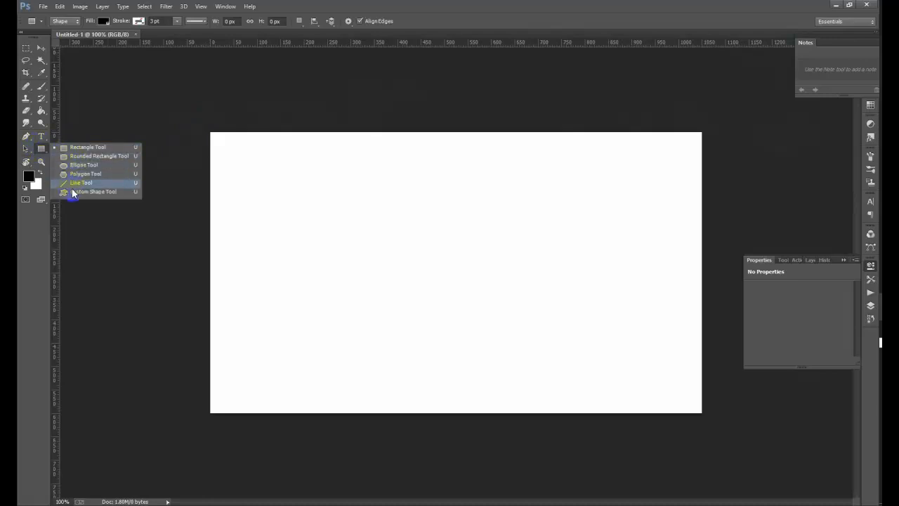
left_click(72, 148)
- Draw a rectangle over the whole card and fill it with dark navy blue
left_click_drag(204, 124, 709, 418)
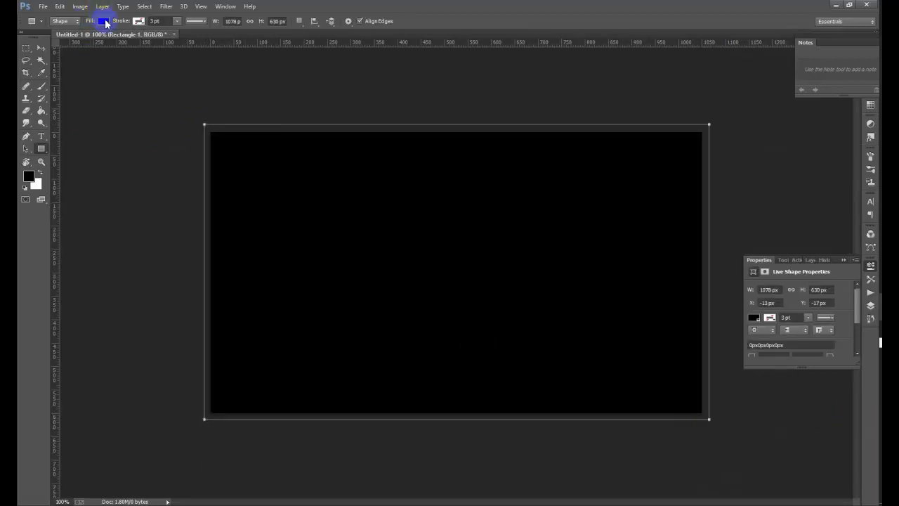
left_click(103, 22)
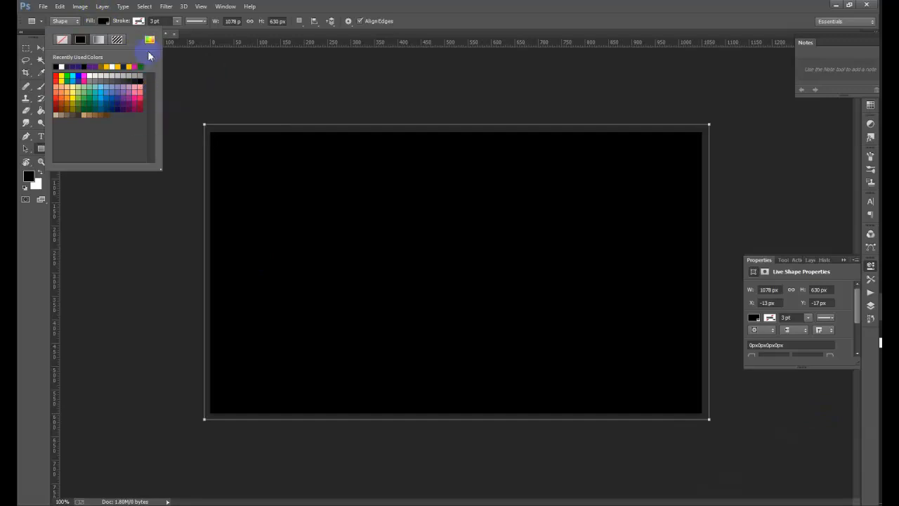
left_click(150, 40)
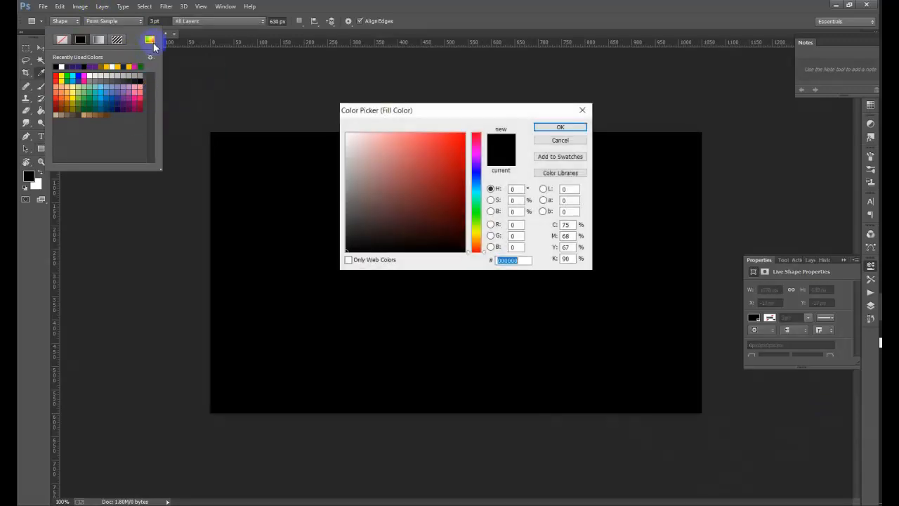
left_click(475, 179)
left_click_drag(475, 180, 476, 175)
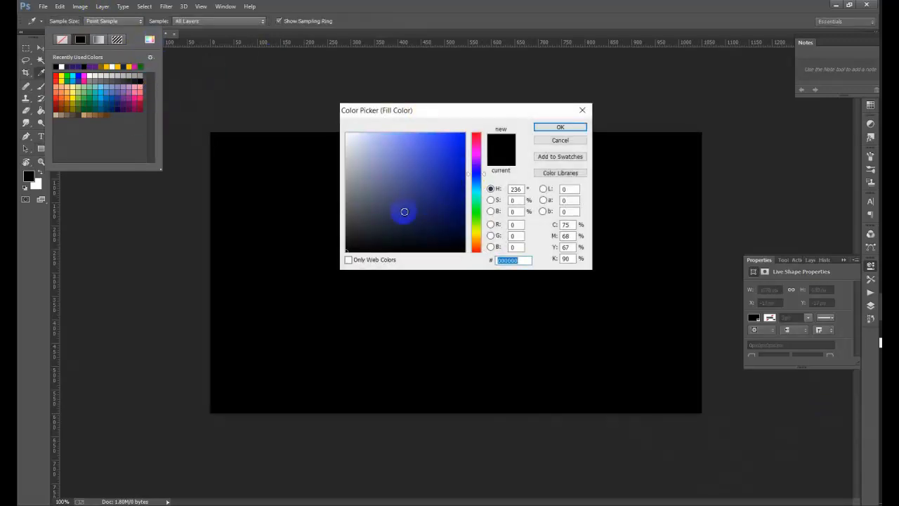
left_click_drag(404, 211, 413, 202)
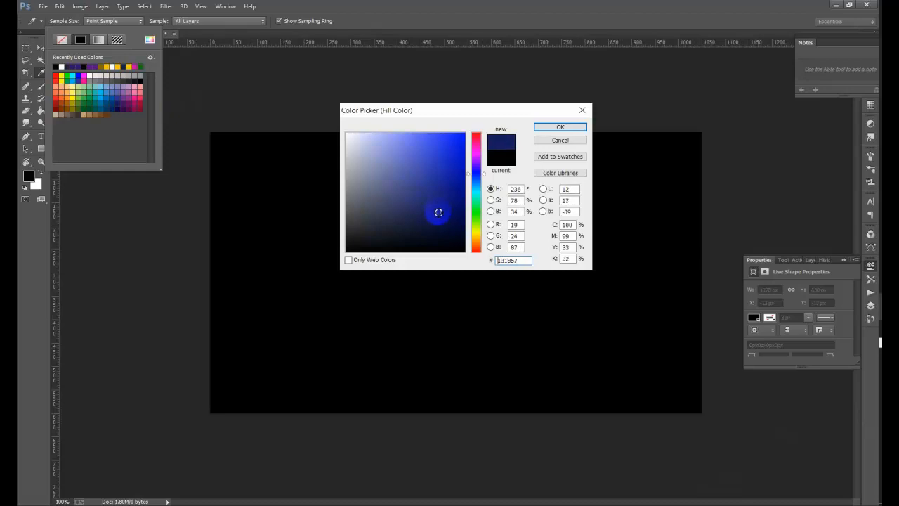
left_click_drag(437, 217, 429, 227)
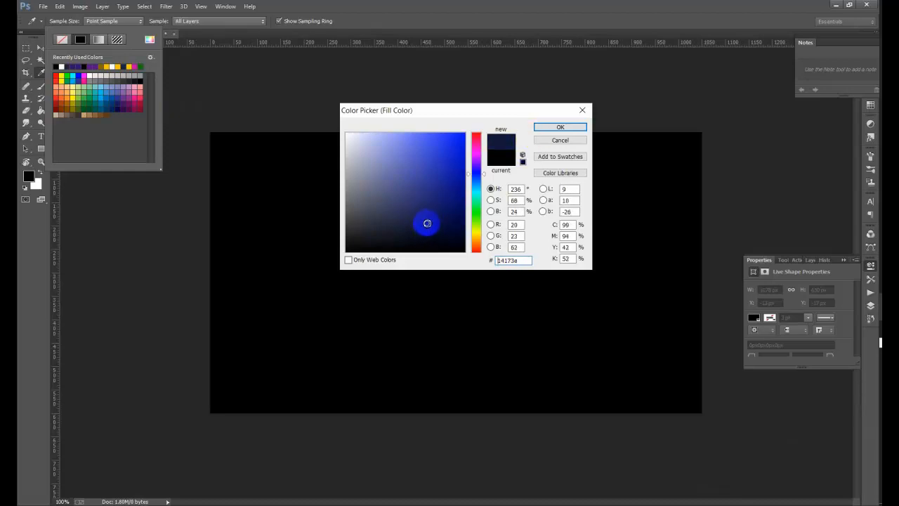
left_click(561, 127)
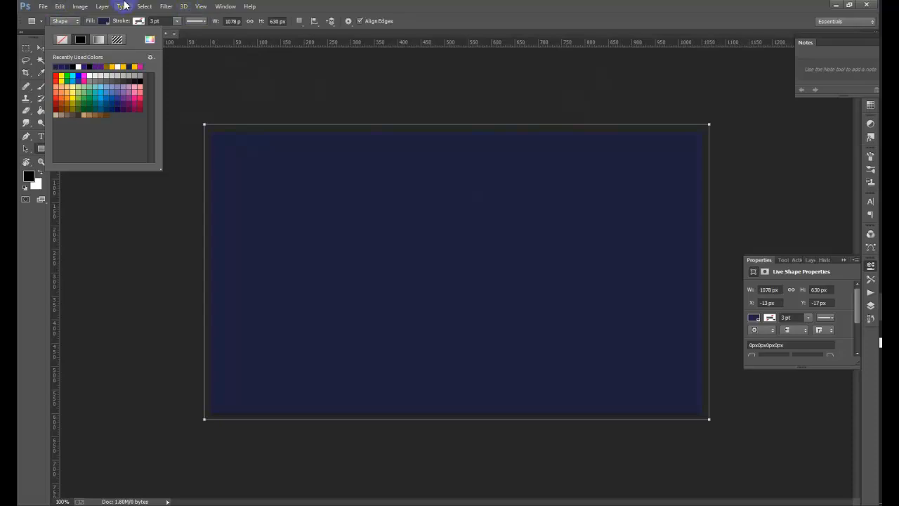
left_click(138, 9)
left_click(371, 57)
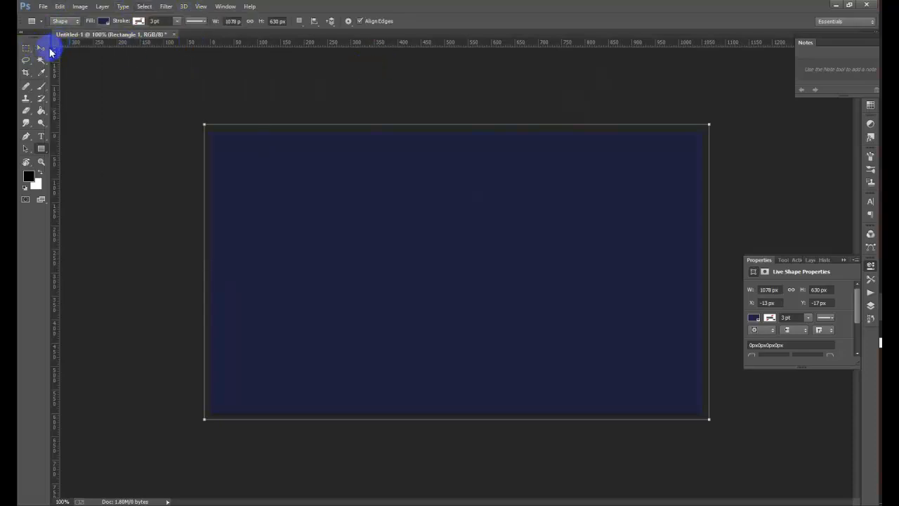
- Draw a first long, narrow bar at the card's left edge
left_click(40, 47)
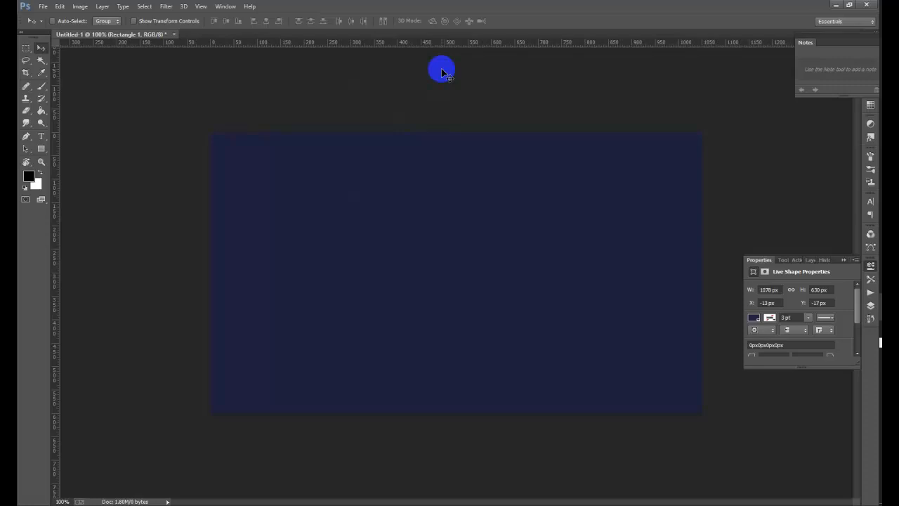
left_click(41, 149)
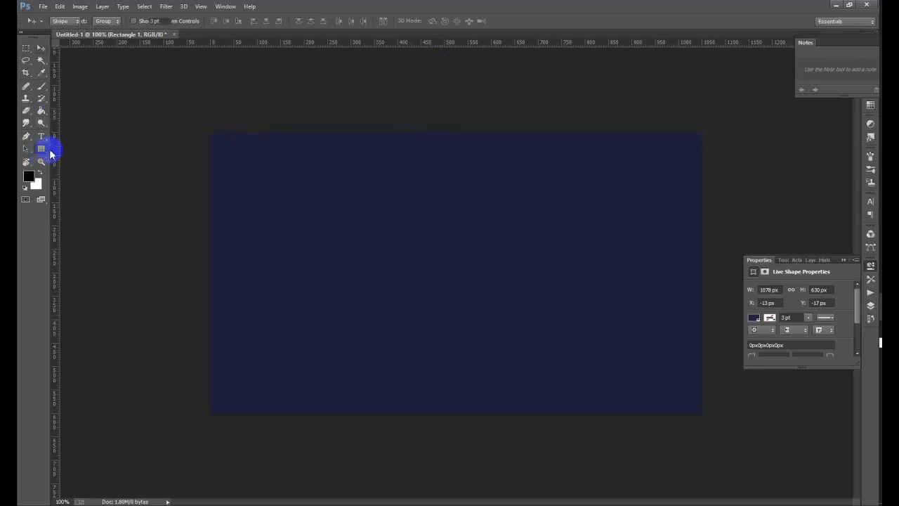
left_click(74, 147)
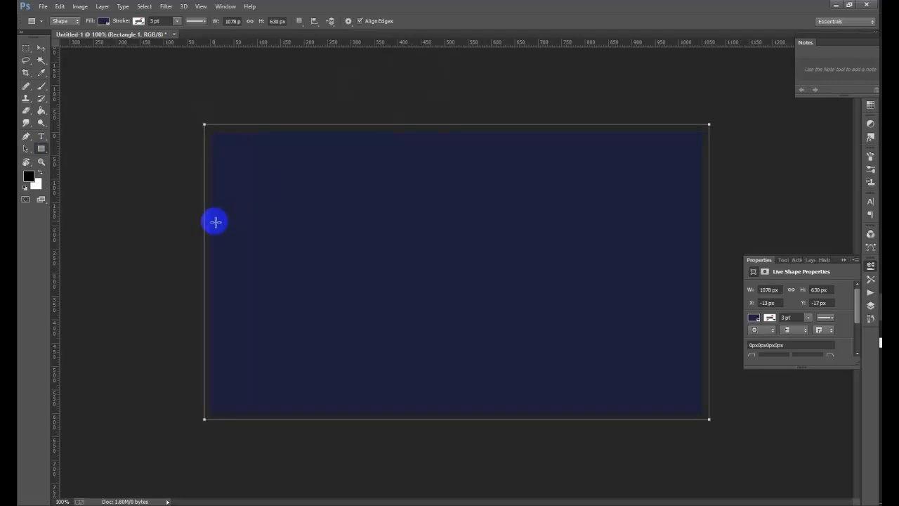
left_click_drag(211, 219, 390, 257)
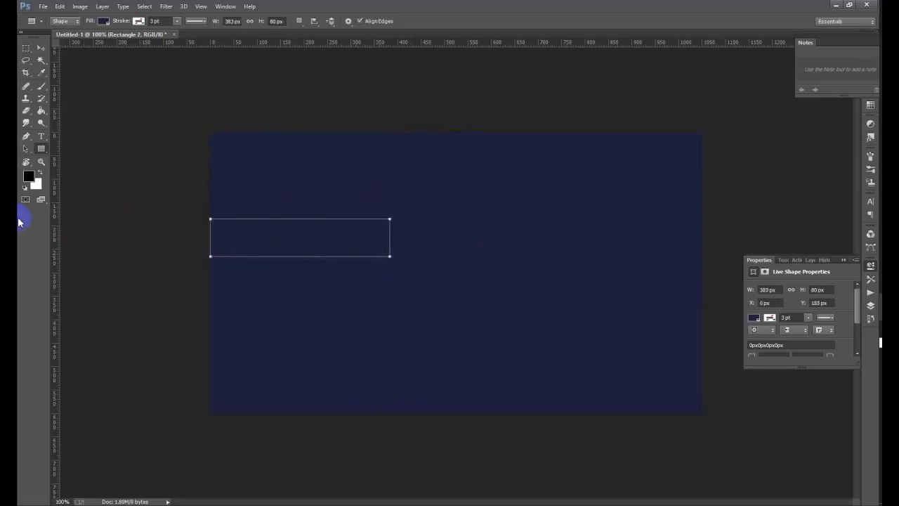
- Undo the stray edits, restoring the navy fill, and redraw the 395 × 76 px left bar
left_click(44, 47)
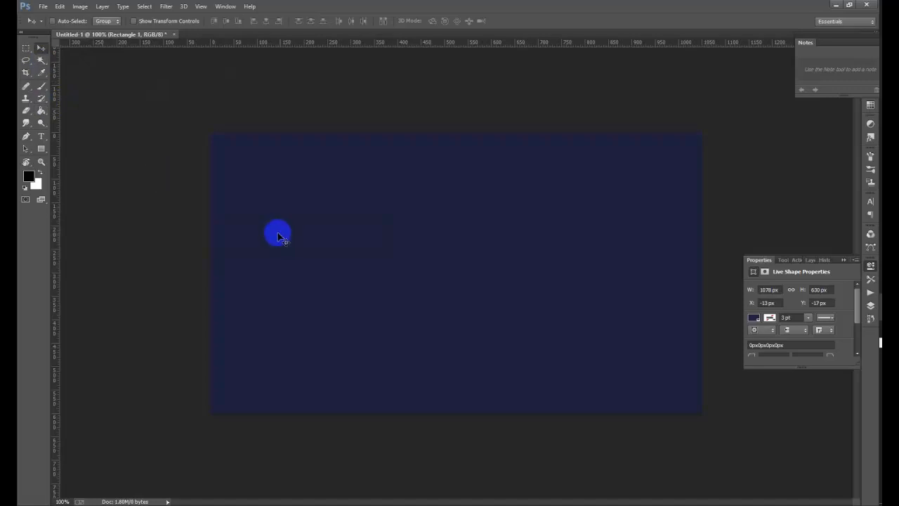
left_click(40, 148)
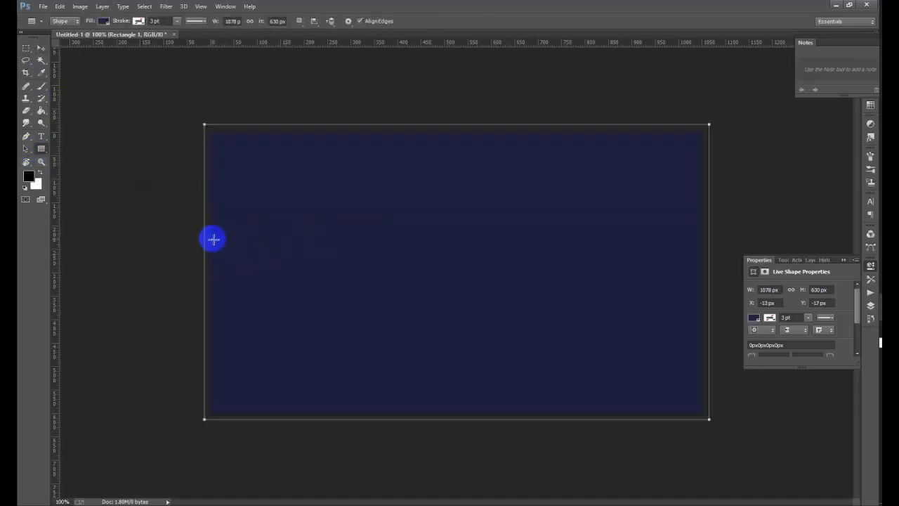
key("alt+BackSpace")
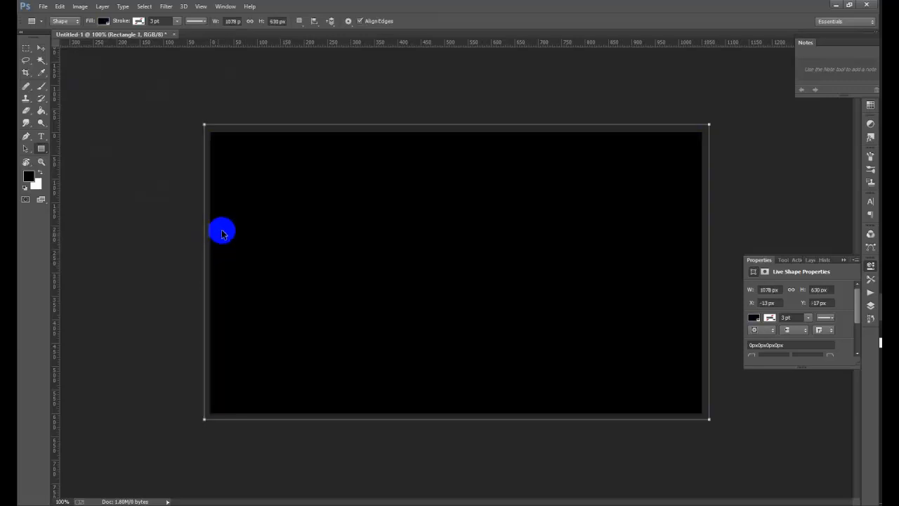
key("ctrl+alt+z")
key("ctrl+alt+z")
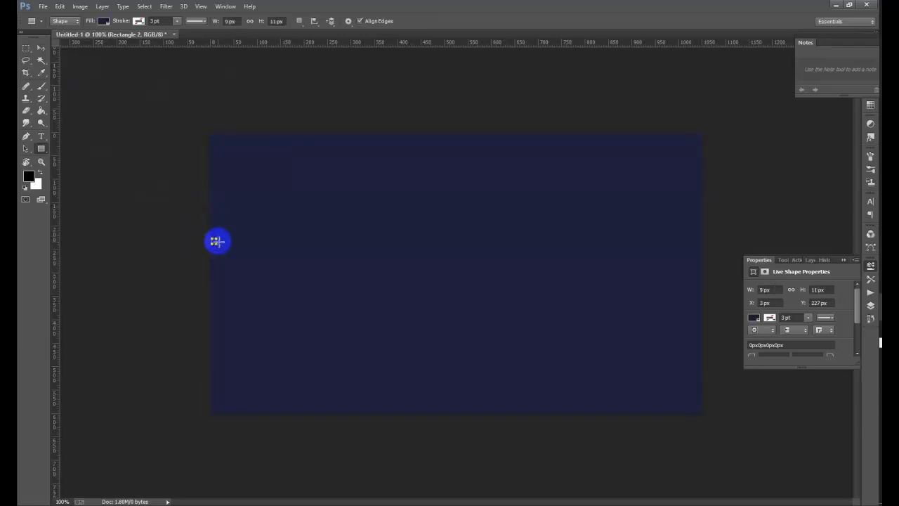
key("ctrl+alt+z")
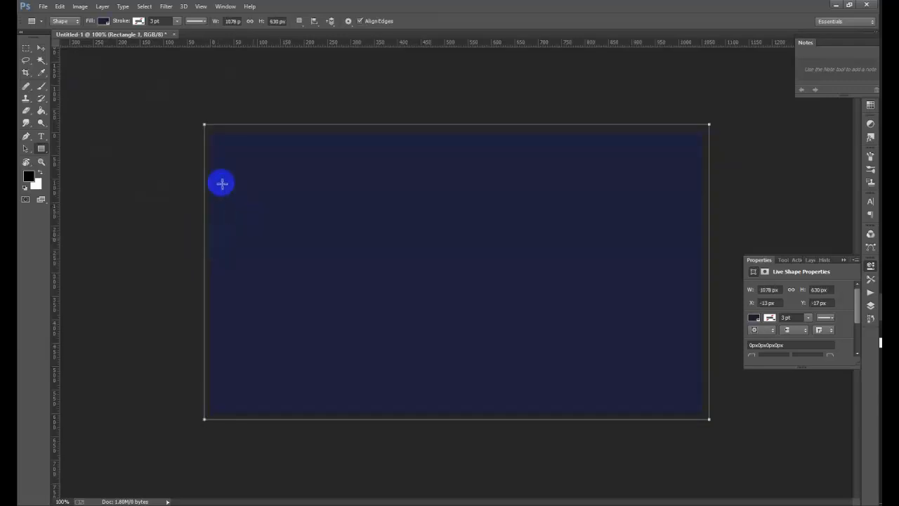
left_click(224, 247)
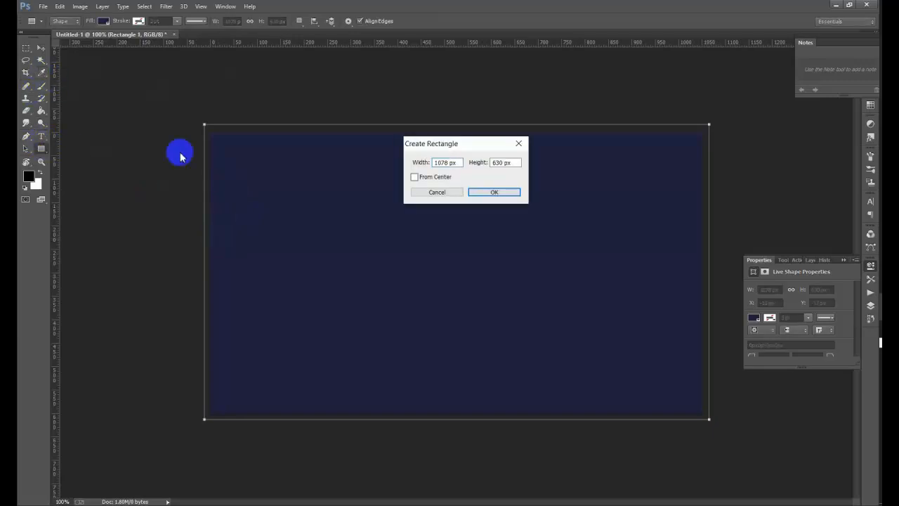
left_click(518, 146)
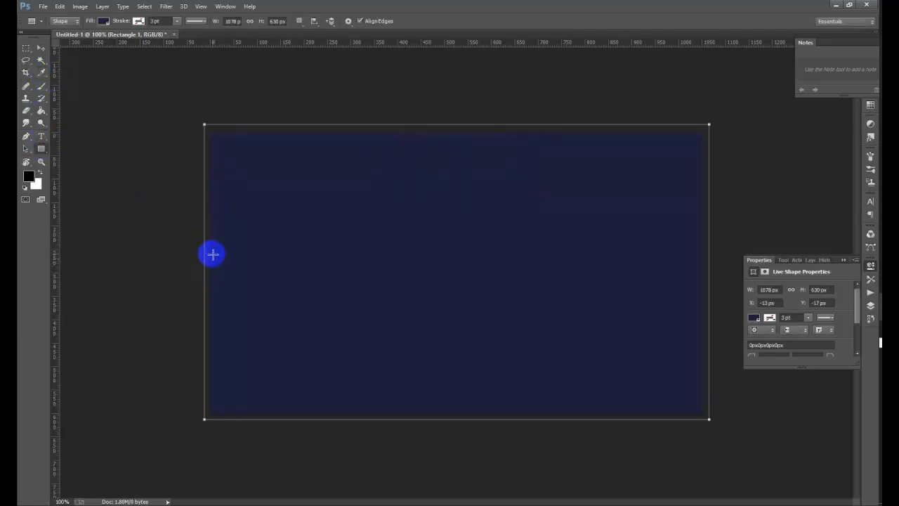
left_click_drag(211, 244, 396, 279)
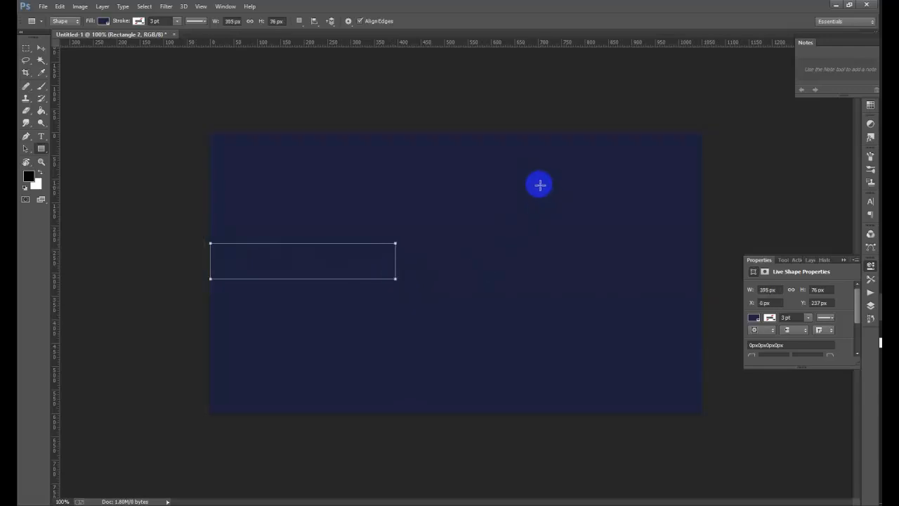
- Fill Rectangle 2 with bright yellow from the recently used colours
left_click(103, 21)
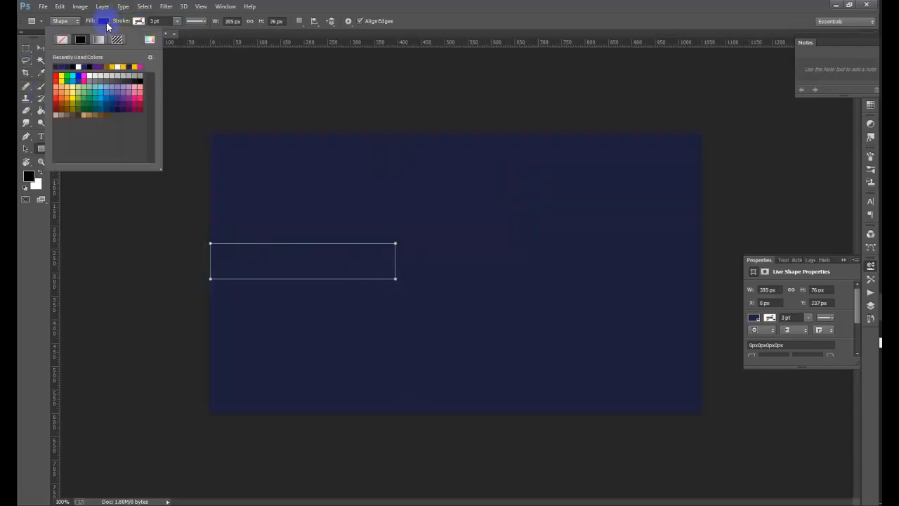
left_click(113, 65)
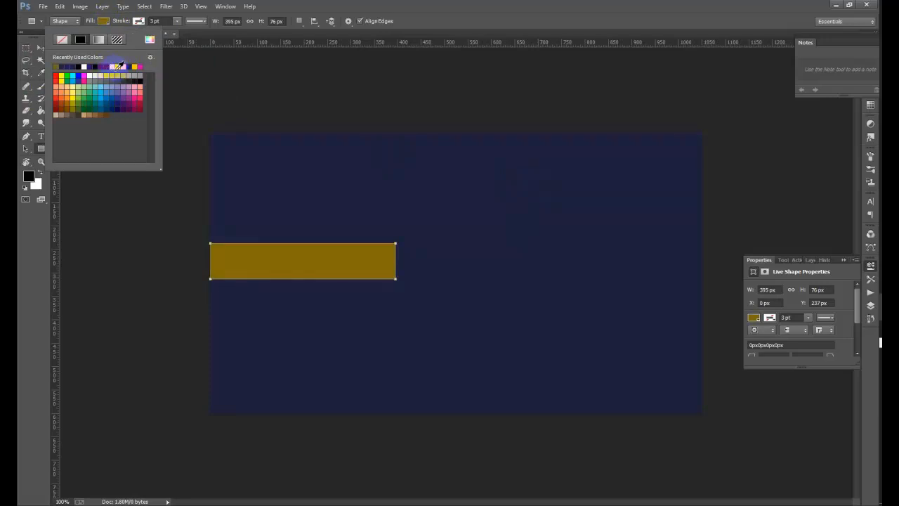
left_click(120, 66)
left_click(128, 67)
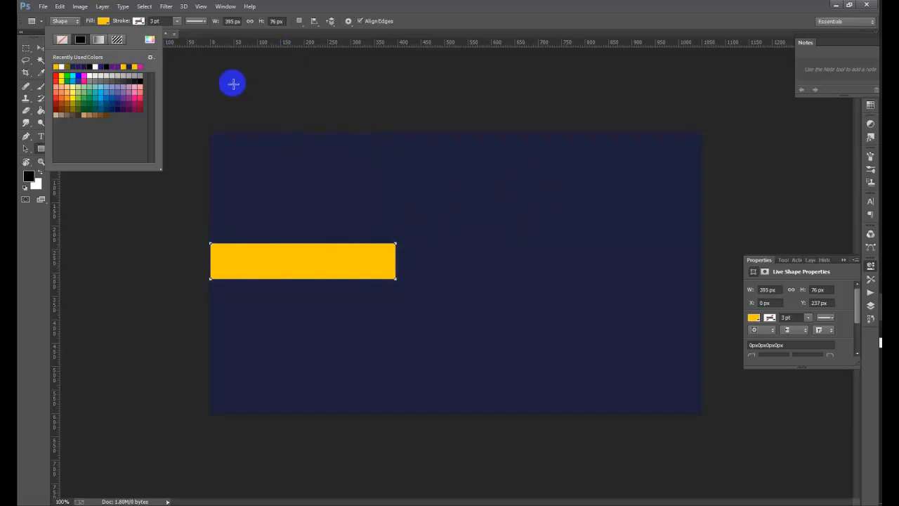
left_click(144, 7)
left_click(144, 7)
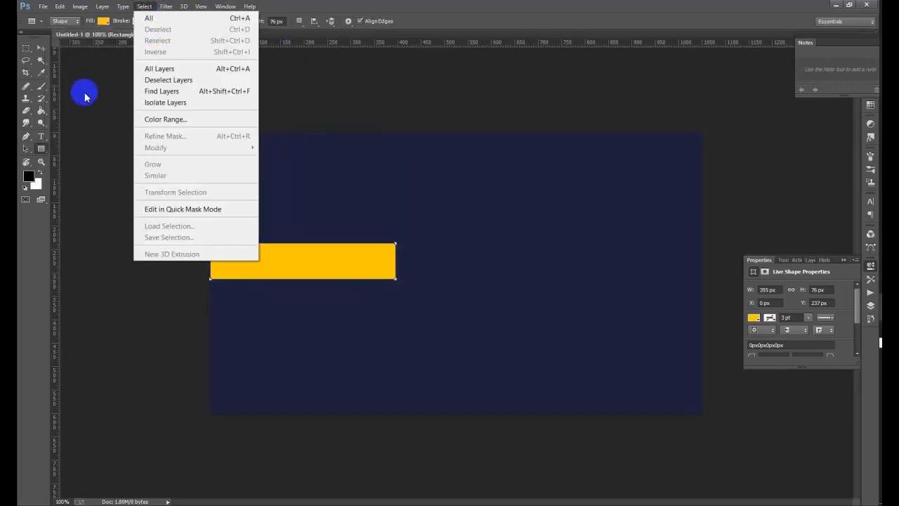
left_click(84, 97)
left_click(42, 149)
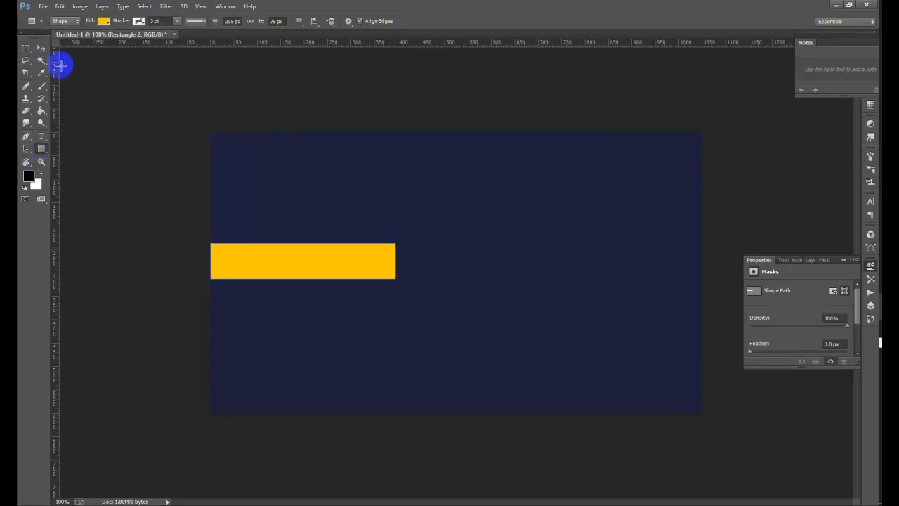
- Skew the yellow bar's right end into a slanted diagonal edge
left_click(41, 48)
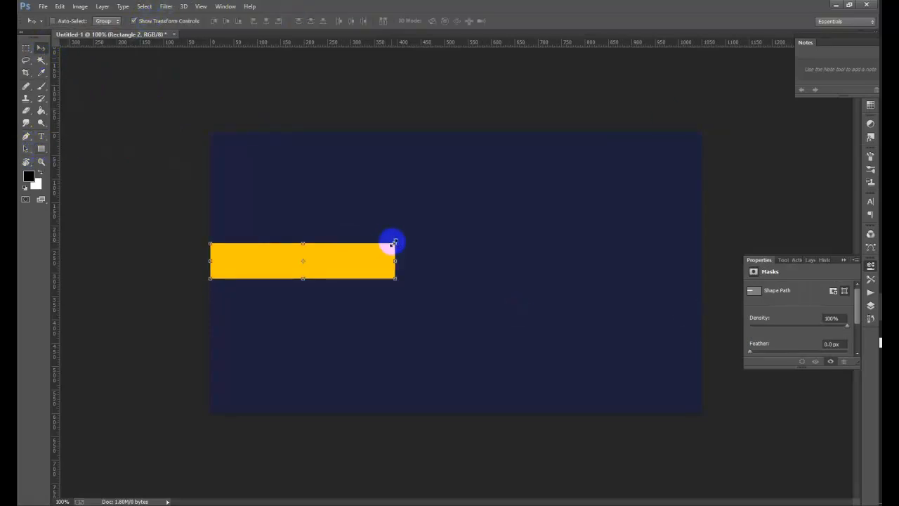
left_click(395, 243)
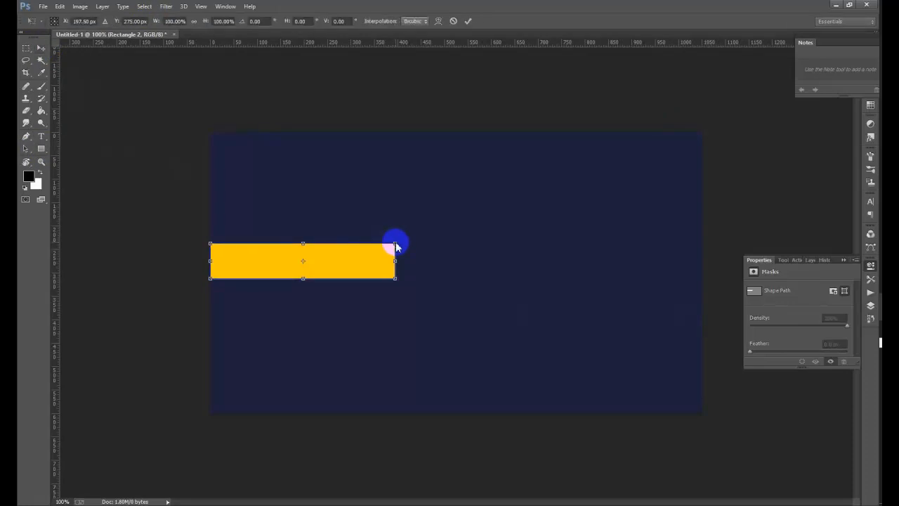
right_click(395, 243)
left_click(536, 269)
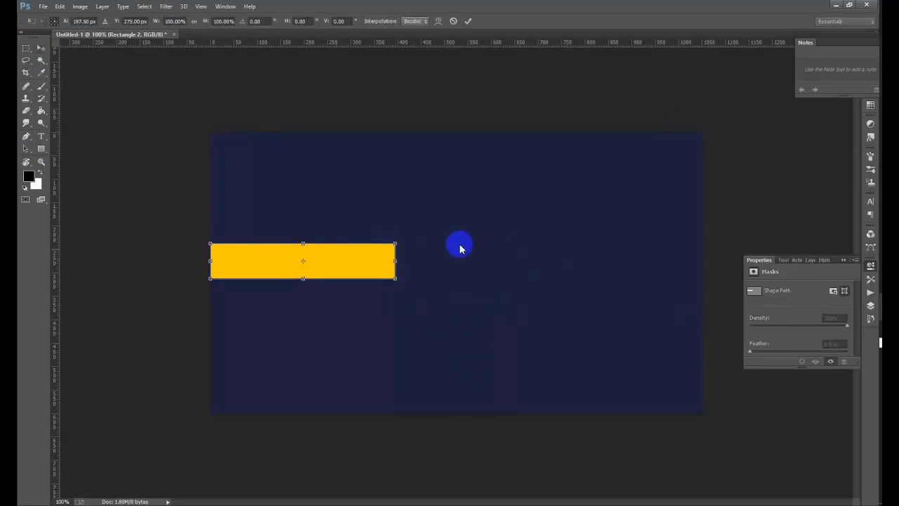
left_click_drag(397, 245, 411, 248)
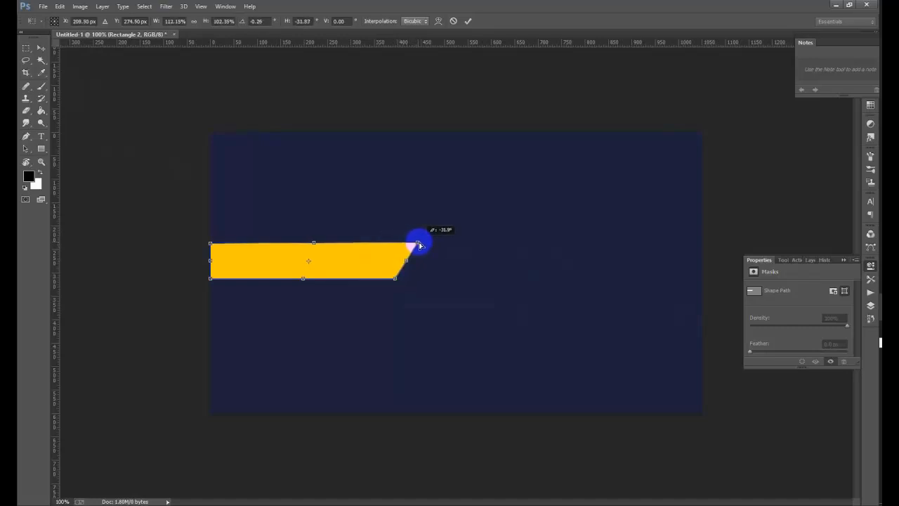
left_click_drag(419, 244, 420, 244)
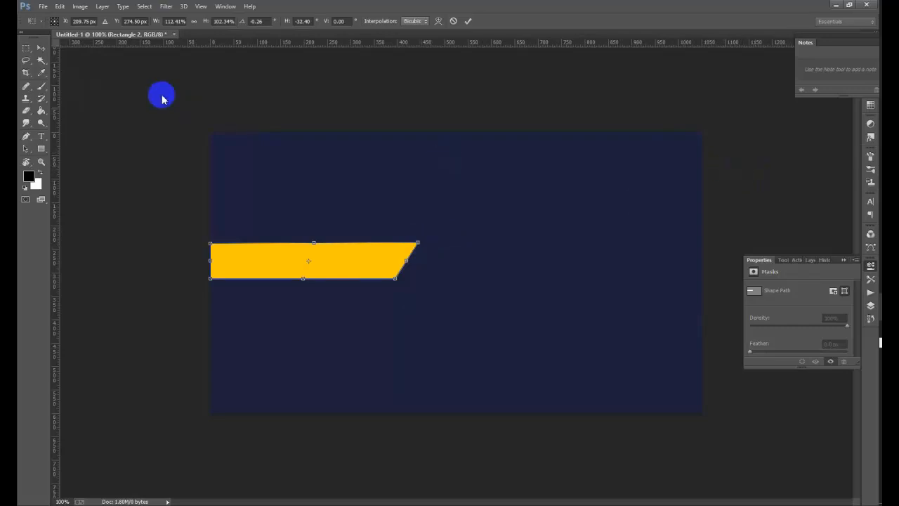
left_click(144, 7)
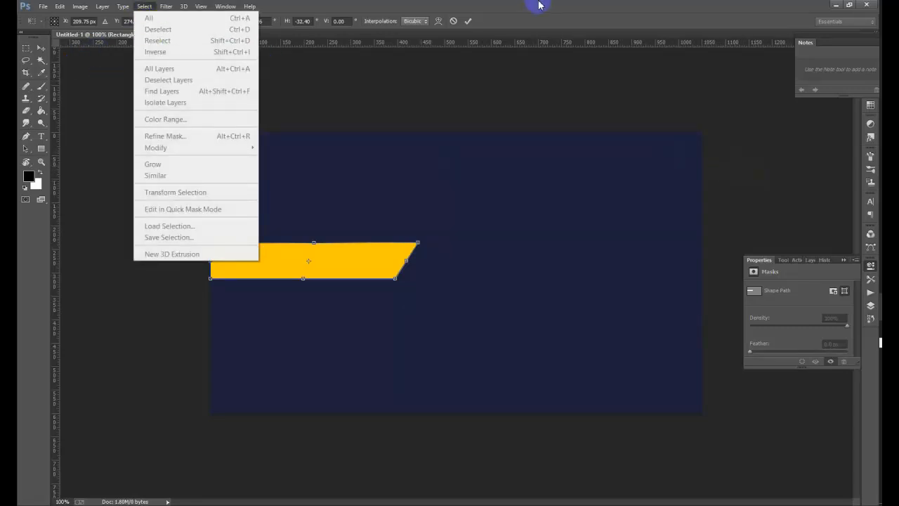
left_click(467, 21)
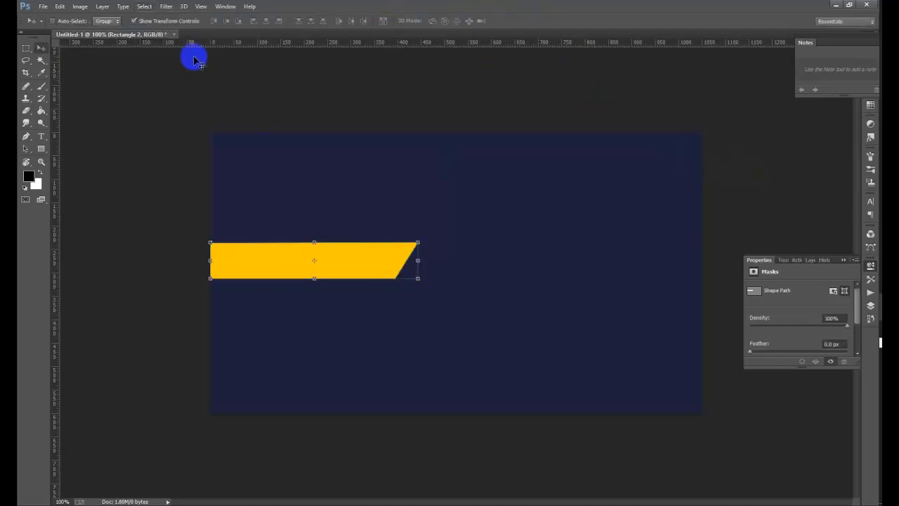
left_click(146, 7)
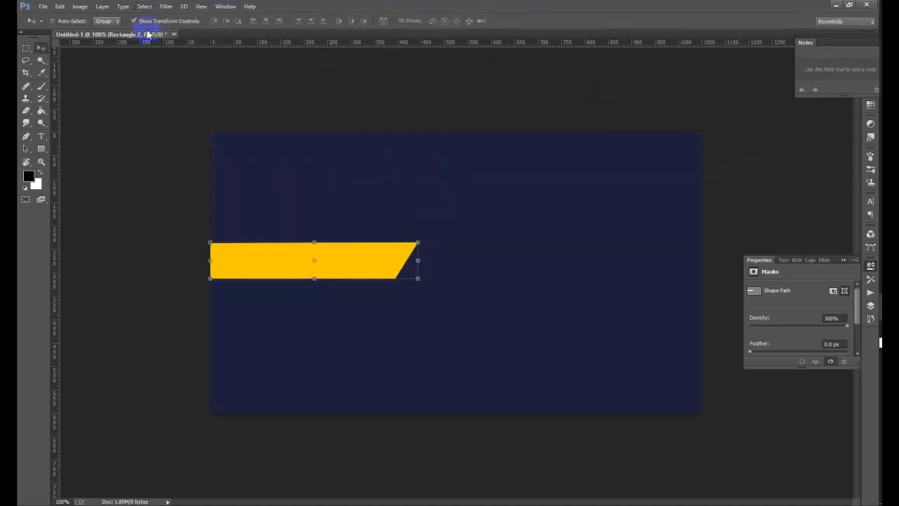
left_click(153, 23)
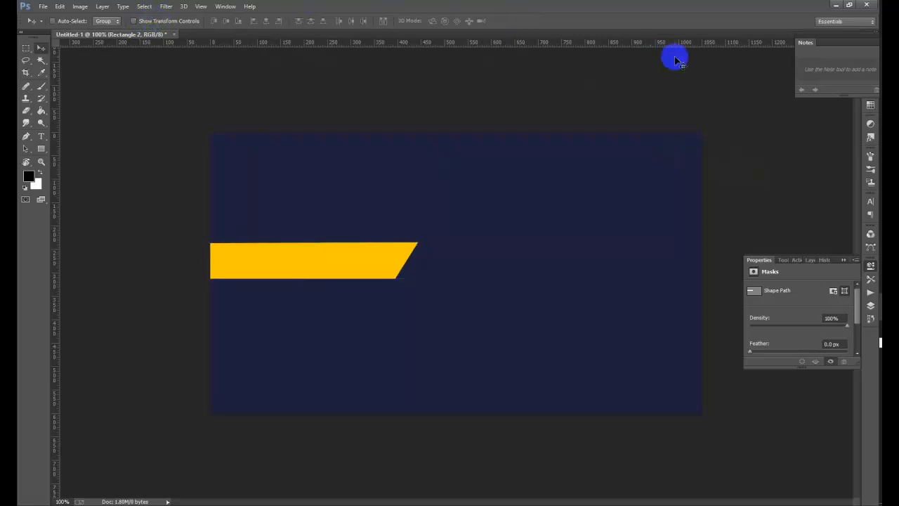
- Nudge the slanted yellow bar slightly higher on the card
key("Up")
key("Up")
key("Up")
key("Up")
key("Up")
key("Up")
key("Up")
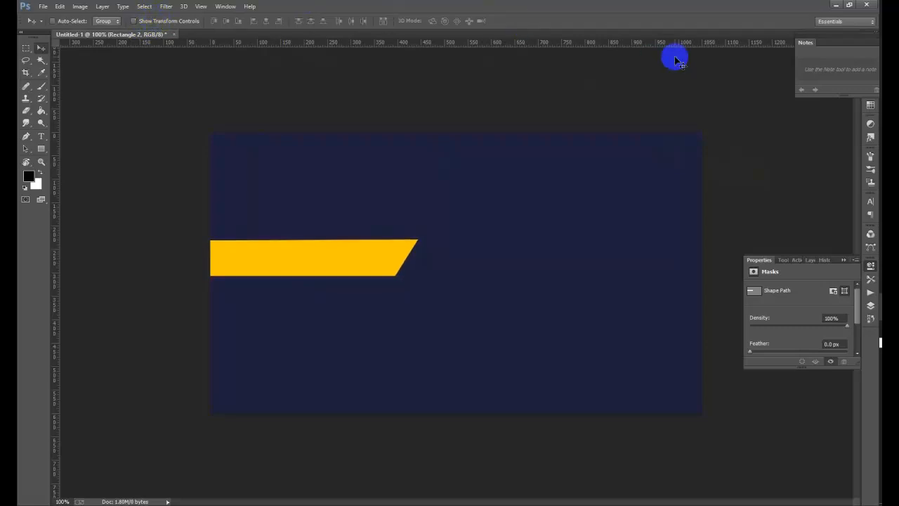
key("Up")
key("Up")
key("Up")
key("Up")
key("Up")
key("Up")
key("Up")
key("Up")
key("Up")
key("Up")
key("Up")
key("Up")
key("Up")
key("Up")
key("Up")
key("Up")
key("Up")
key("Up")
key("Up")
key("Up")
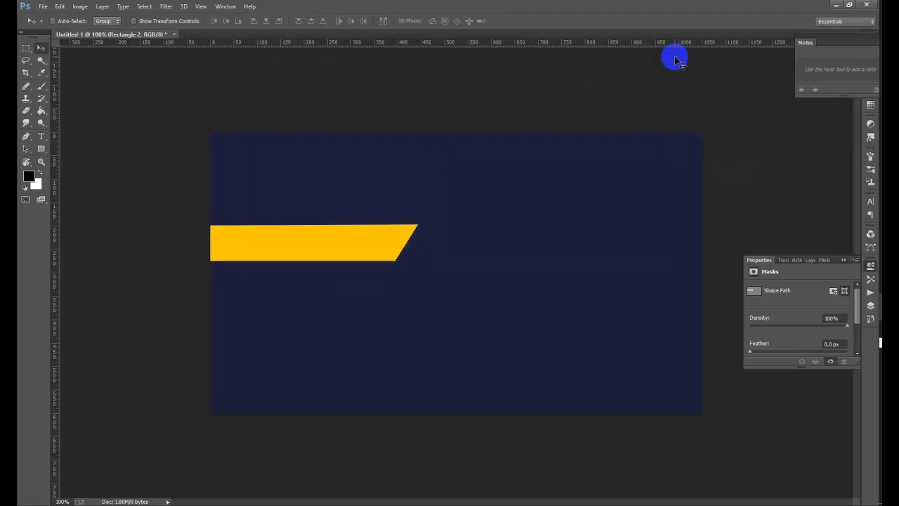
key("Down")
key("Down")
key("Down")
key("Down")
key("Down")
key("Down")
key("Down")
key("Down")
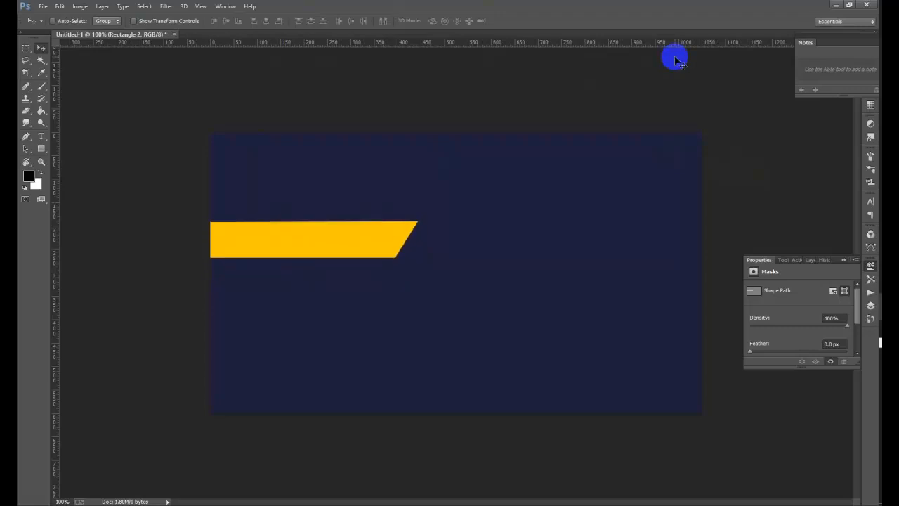
key("Down")
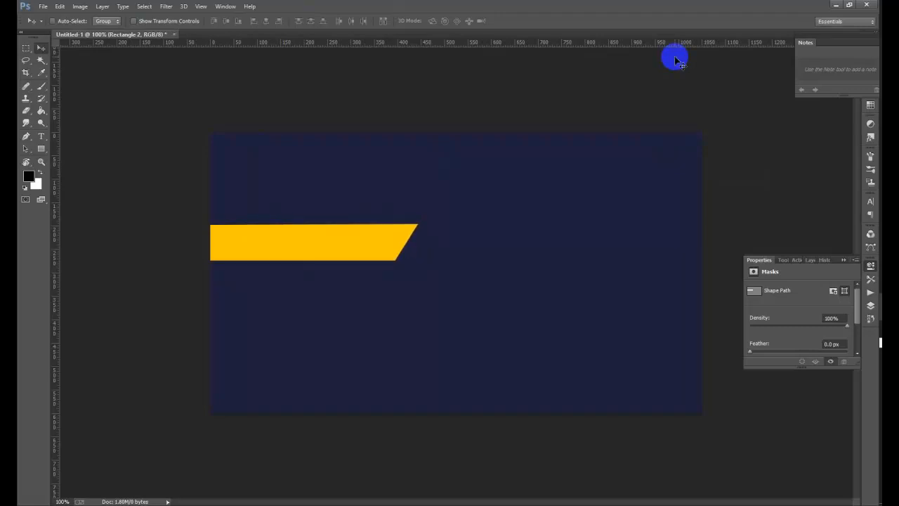
- Draw a thin 1061 × 3 px yellow line across the full card width
left_click(43, 150)
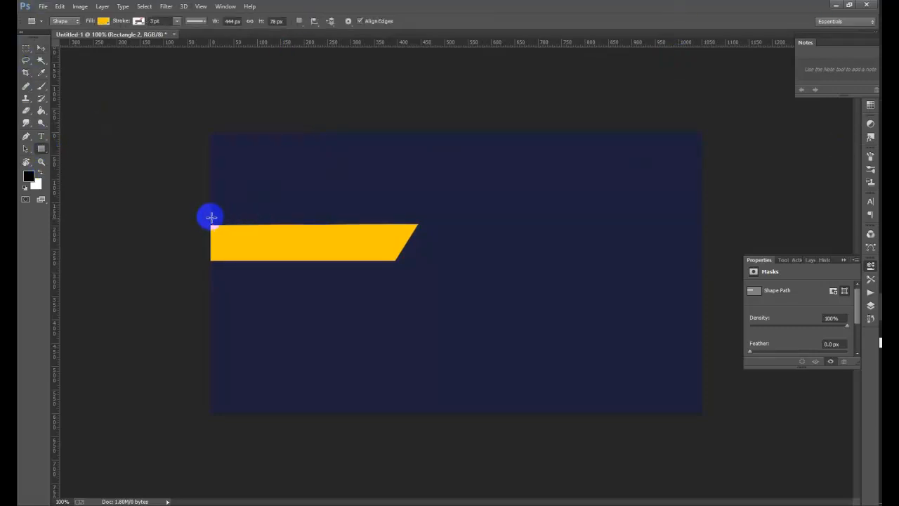
left_click_drag(211, 216, 266, 214)
left_click_drag(546, 208, 707, 215)
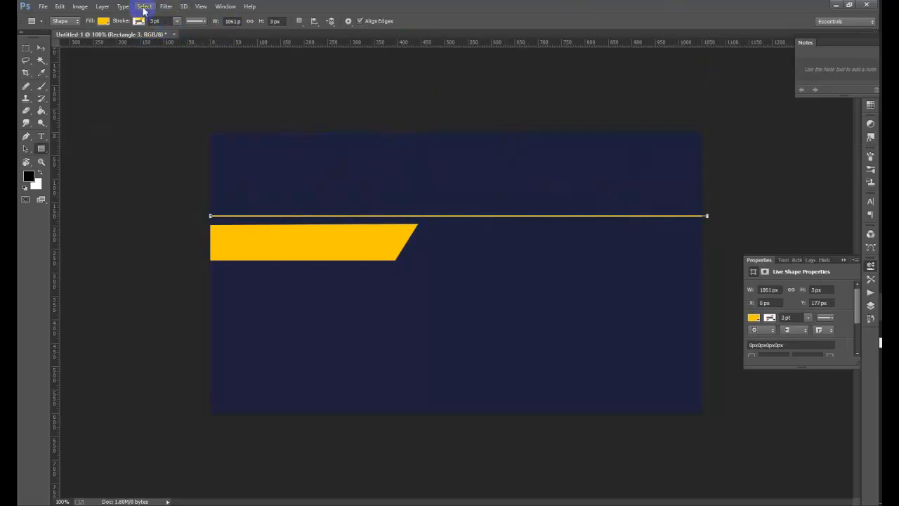
- Nudge the line down four pixels to sit just above the slanted bar
left_click(42, 47)
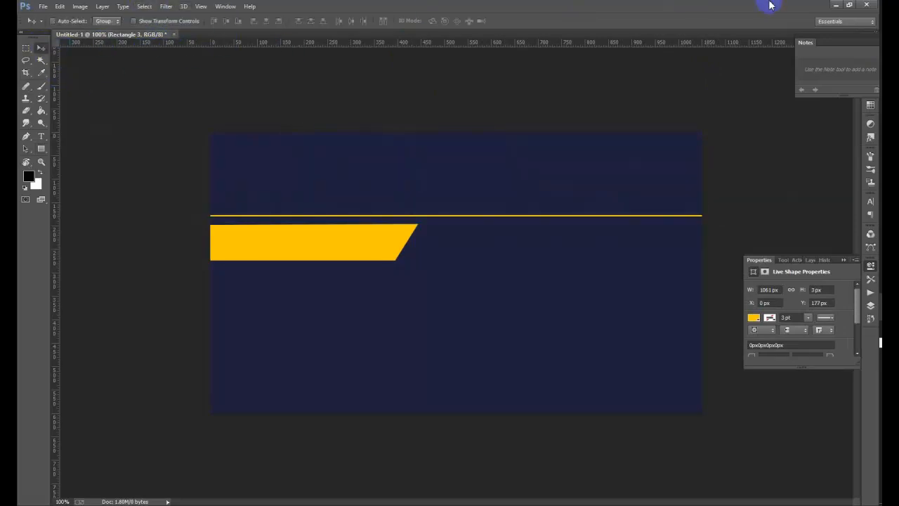
key("Down")
key("Down")
key("Down")
key("Down")
key("Down")
key("Down")
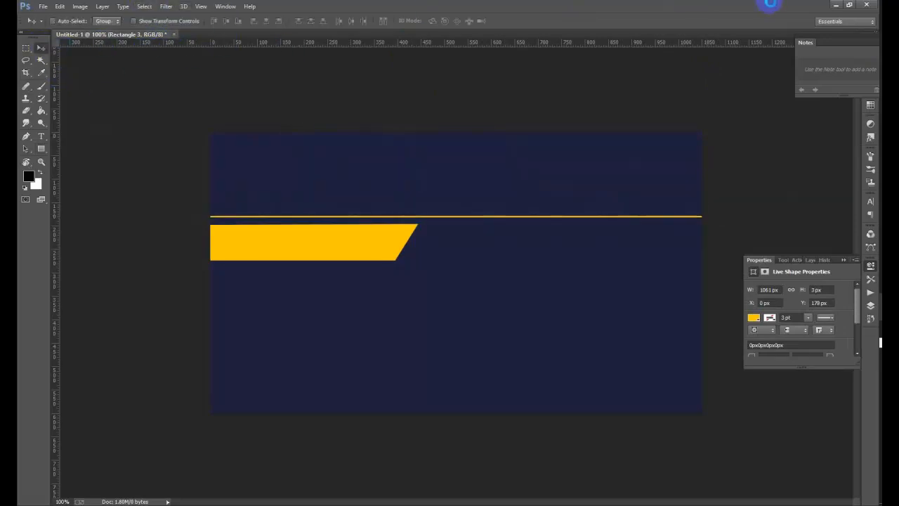
key("Down")
key("Down")
key("Down")
key("Down")
key("Down")
key("Down")
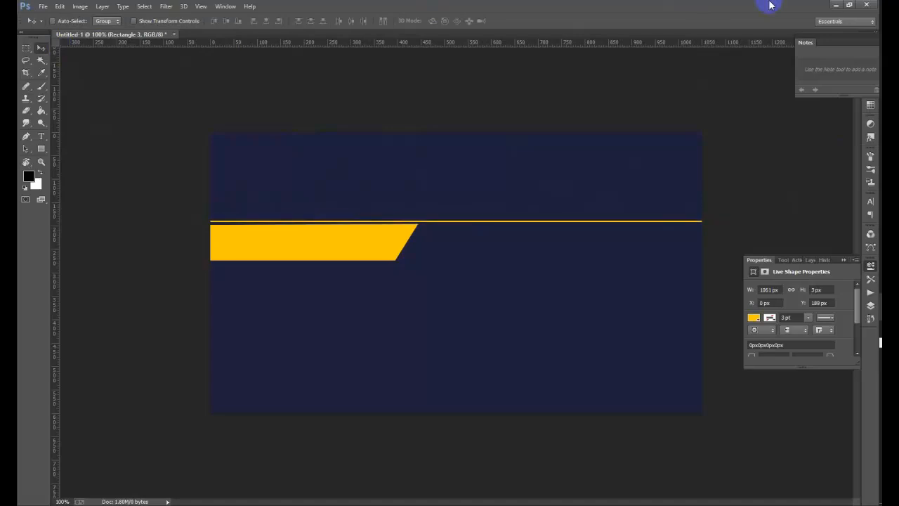
key("Down")
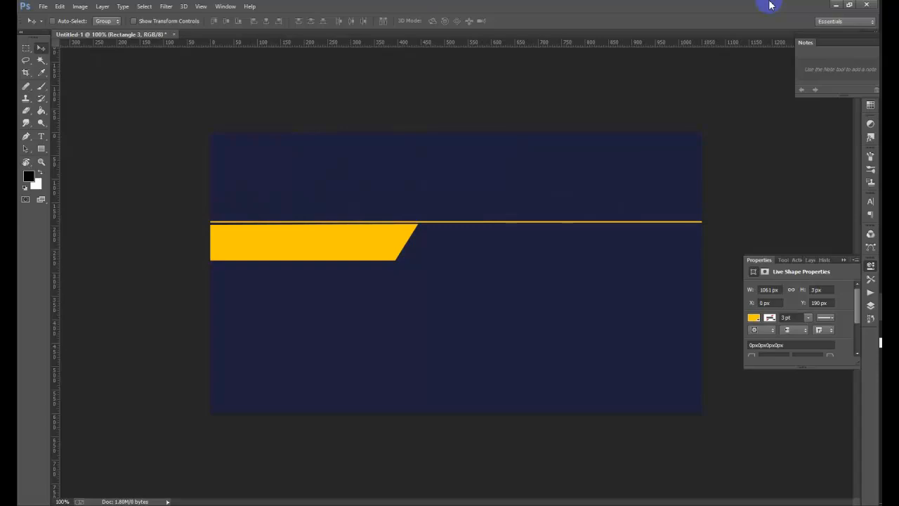
key("Down")
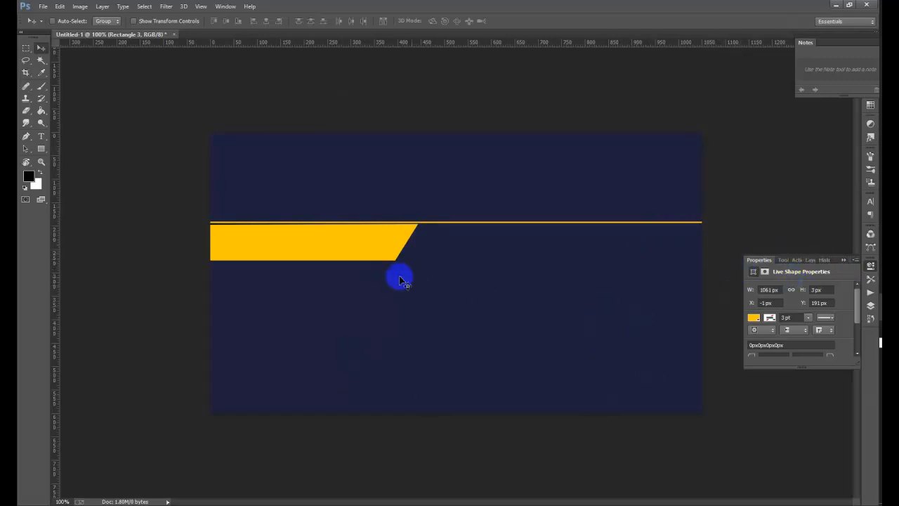
right_click(380, 254)
left_click(363, 246)
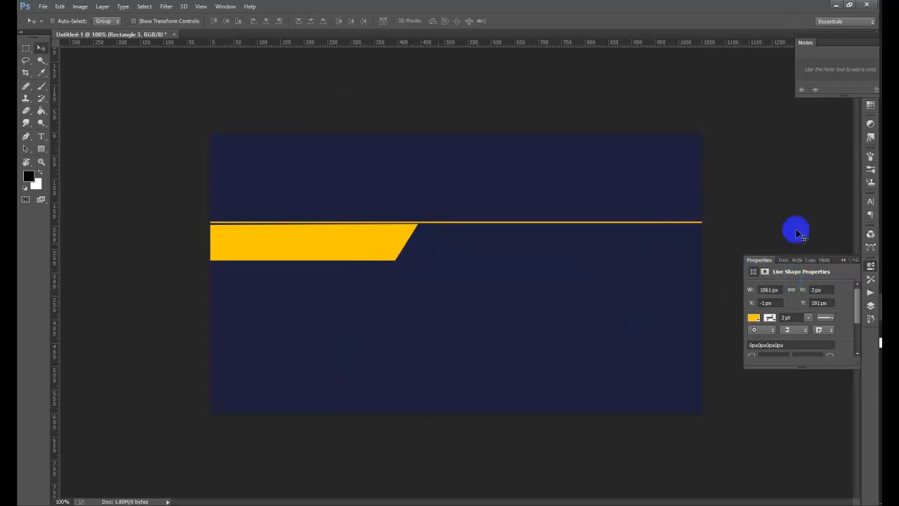
left_click(870, 305)
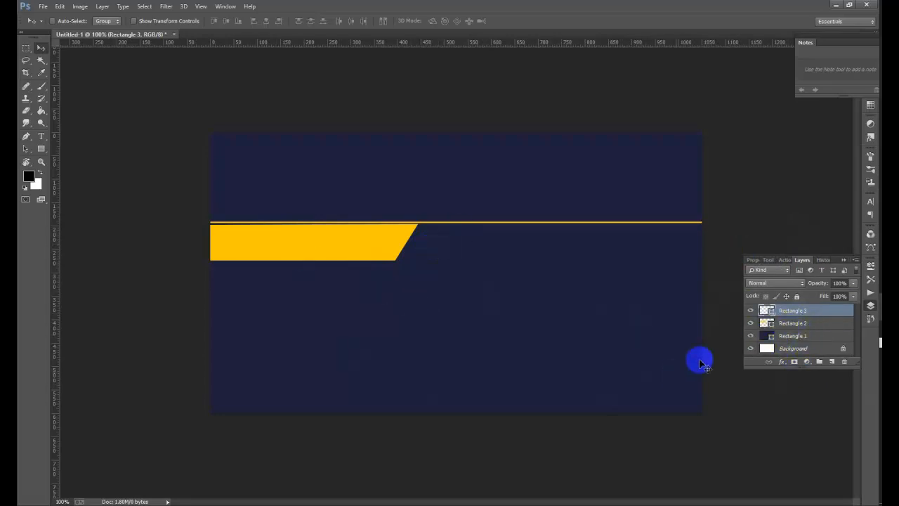
- Add a drop shadow to Rectangle 2: -161° angle, 46% opacity, 62 px size
left_click(801, 323)
right_click(800, 324)
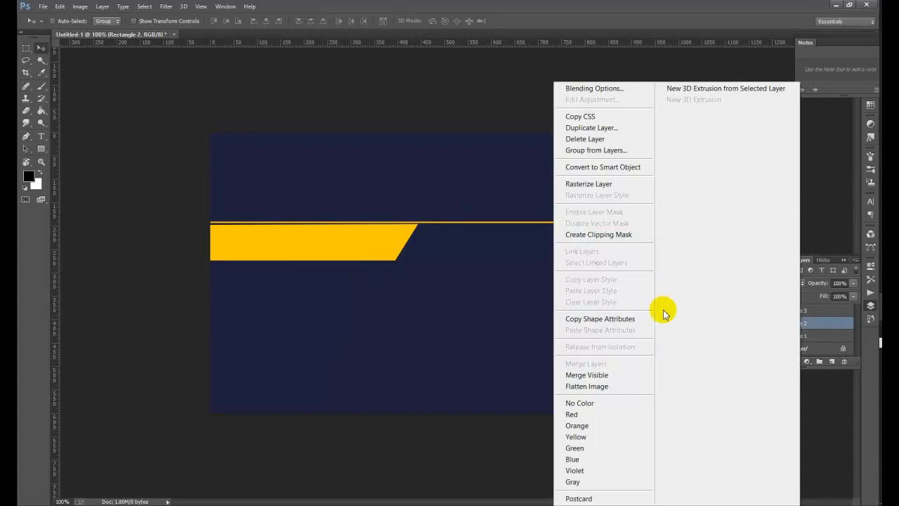
left_click(615, 88)
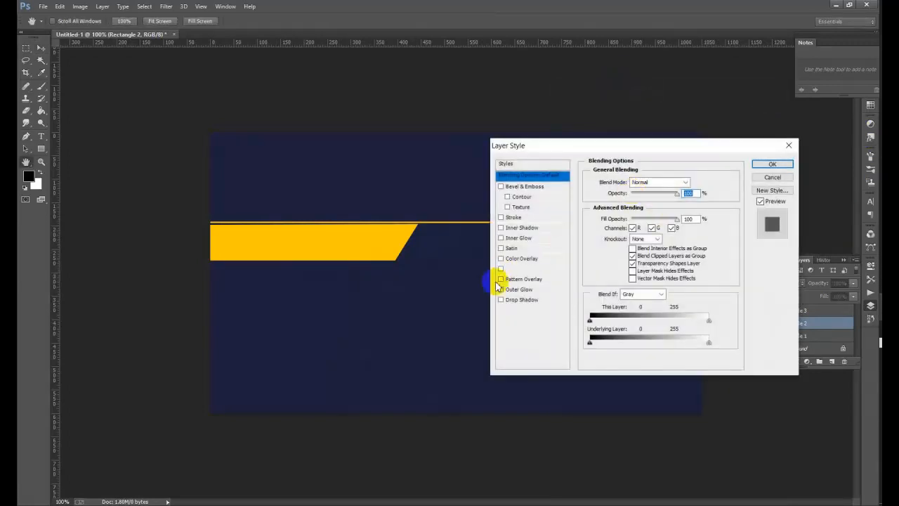
left_click(516, 300)
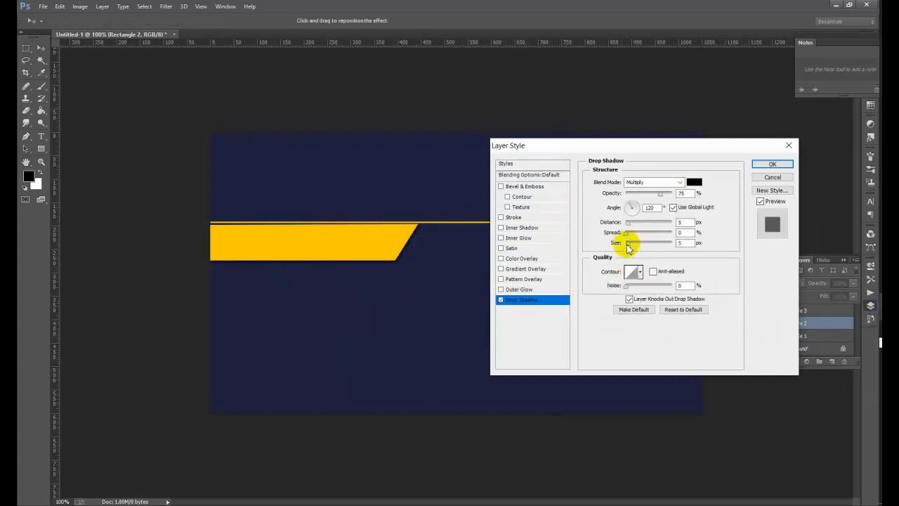
mouse_move(629, 242)
left_mouse_down()
mouse_move(665, 245)
mouse_move(630, 246)
left_mouse_up()
mouse_move(642, 206)
left_mouse_down()
mouse_move(628, 201)
mouse_move(642, 210)
mouse_move(628, 209)
left_mouse_up()
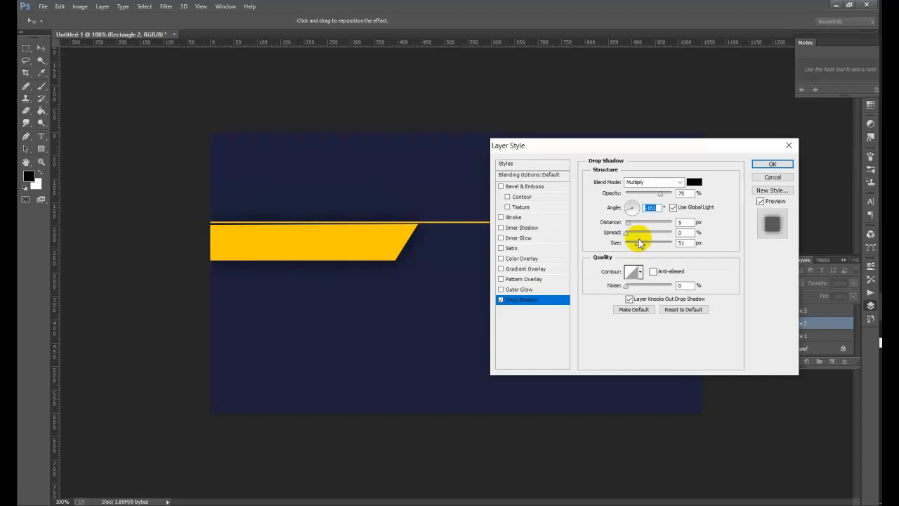
mouse_move(661, 196)
left_mouse_down()
mouse_move(633, 196)
mouse_move(675, 196)
left_mouse_up()
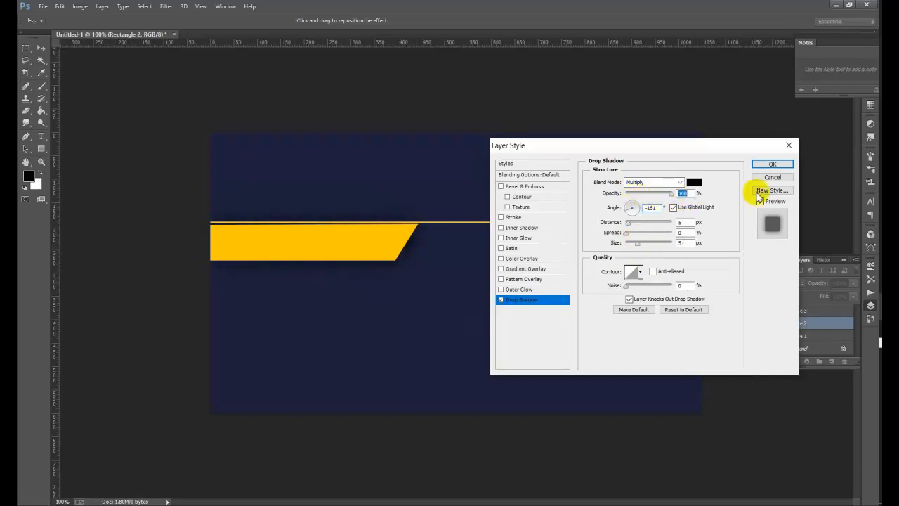
left_click_drag(756, 193, 648, 206)
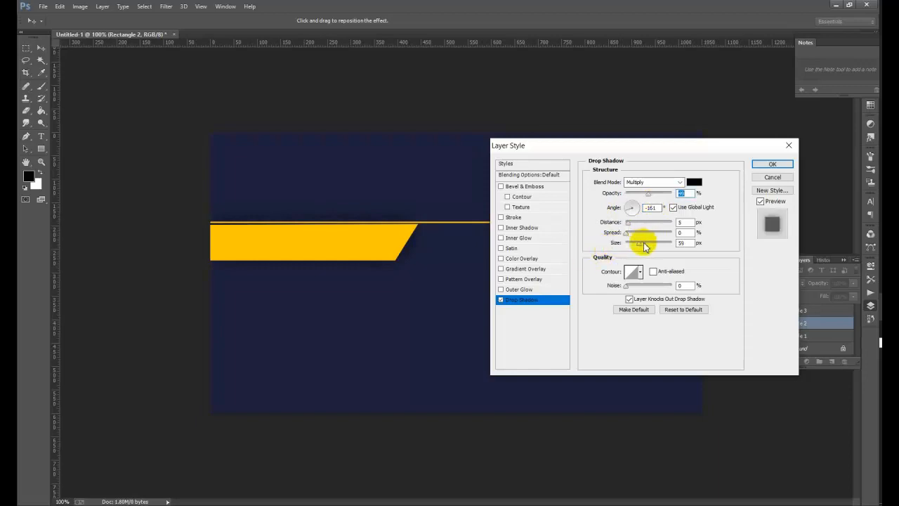
mouse_move(644, 245)
left_mouse_down()
mouse_move(682, 237)
mouse_move(612, 243)
mouse_move(634, 252)
left_mouse_up()
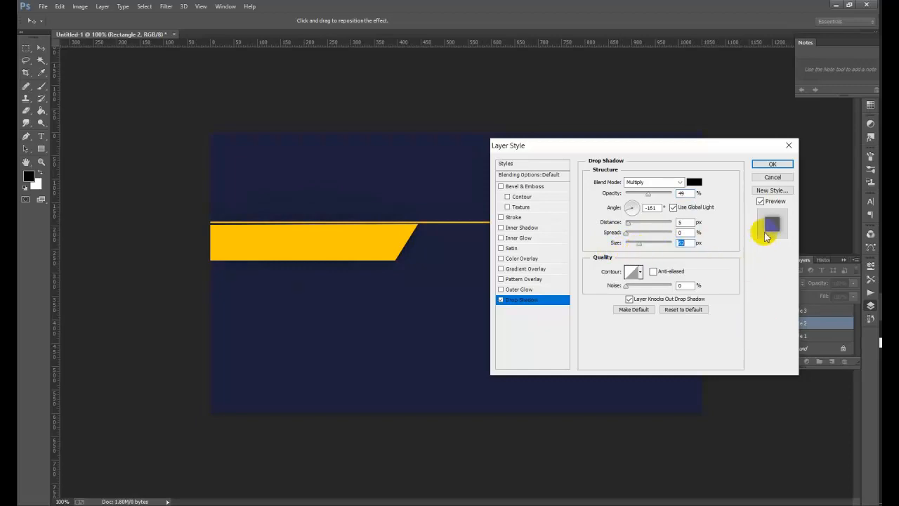
left_click(762, 164)
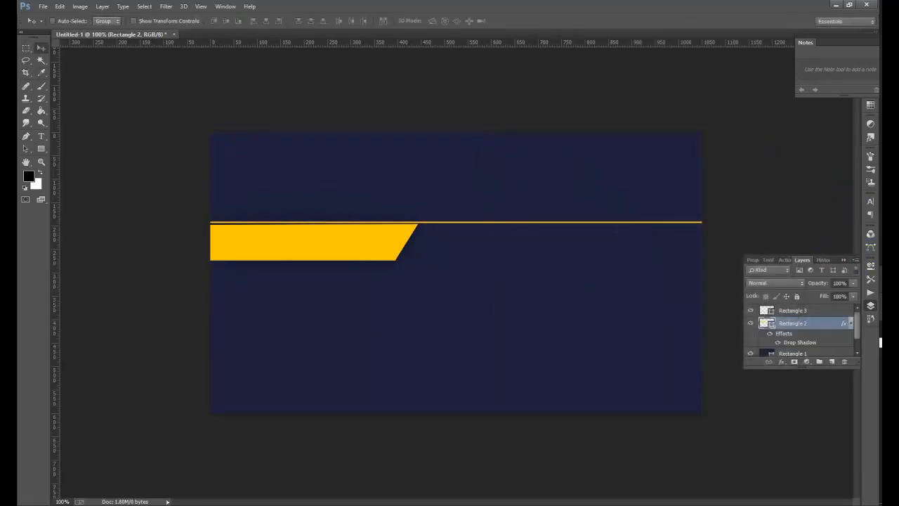
- Draw a small 140 × 63 px yellow rectangle at the card's top-left edge
left_click(811, 311)
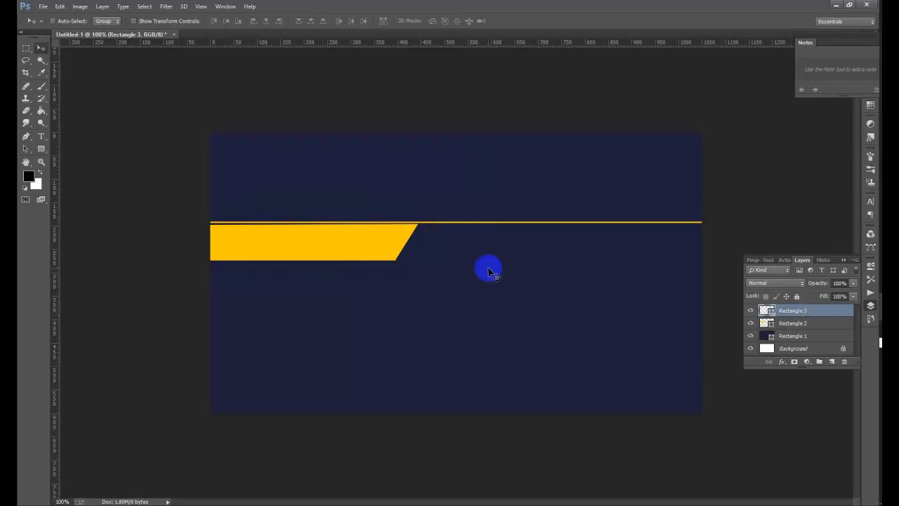
left_click(41, 148)
left_click(59, 149)
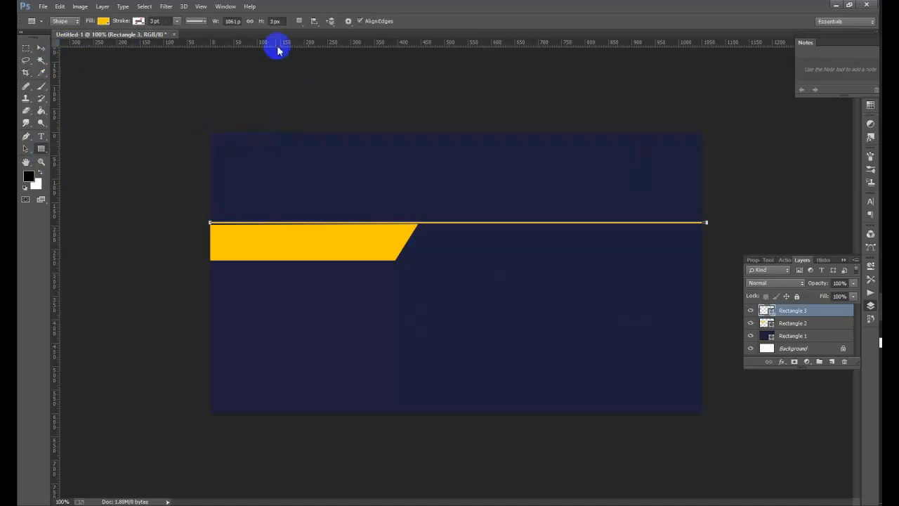
left_click_drag(254, 130, 320, 159)
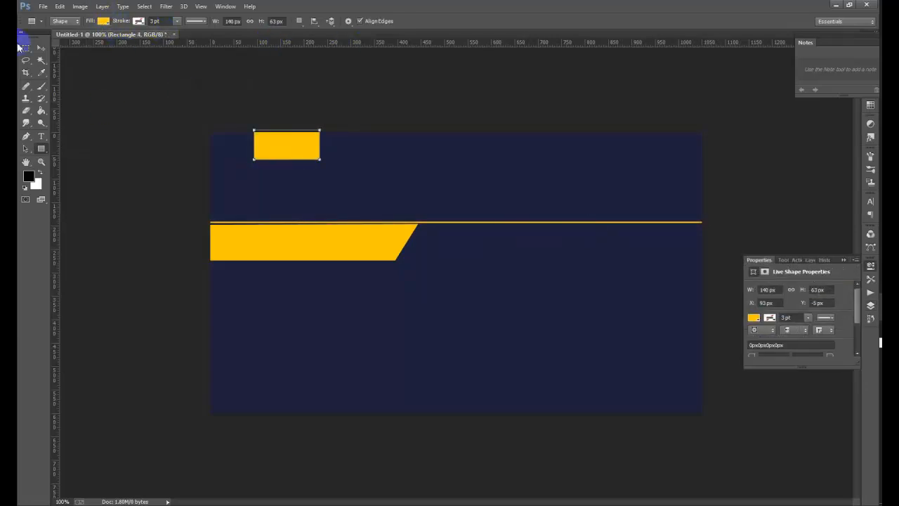
left_click(39, 49)
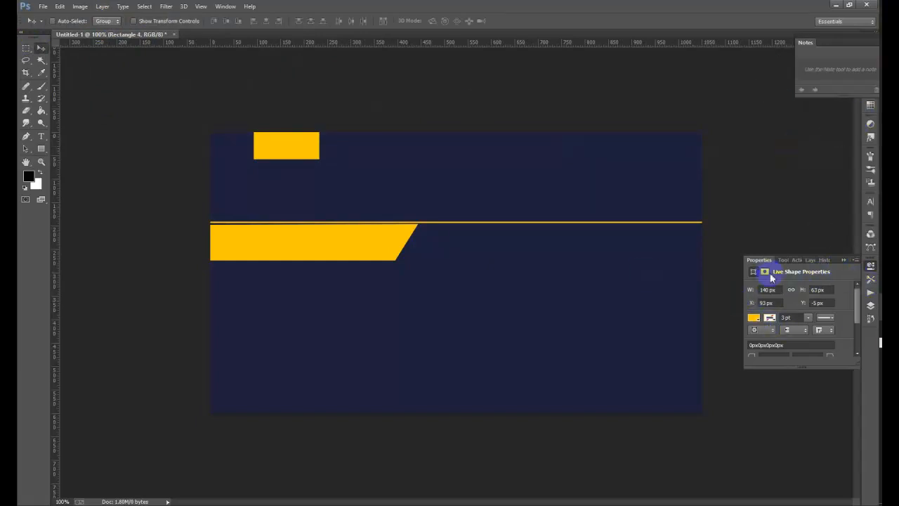
- Give Rectangle 4 a drop shadow with 0 px distance and 49 px size
left_click(807, 259)
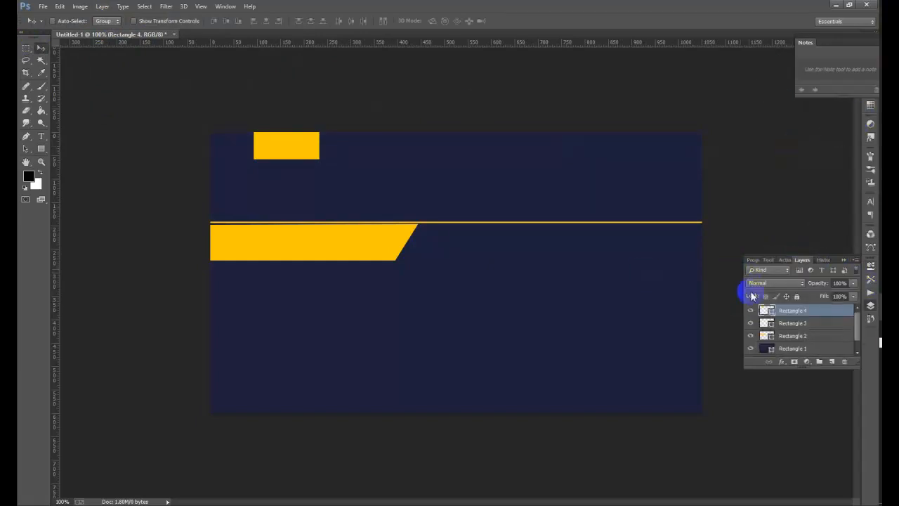
right_click(792, 312)
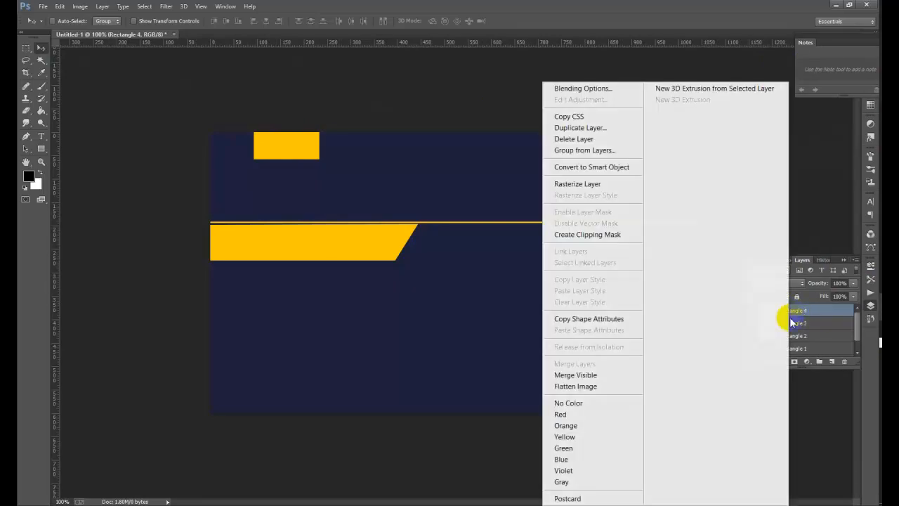
left_click(615, 91)
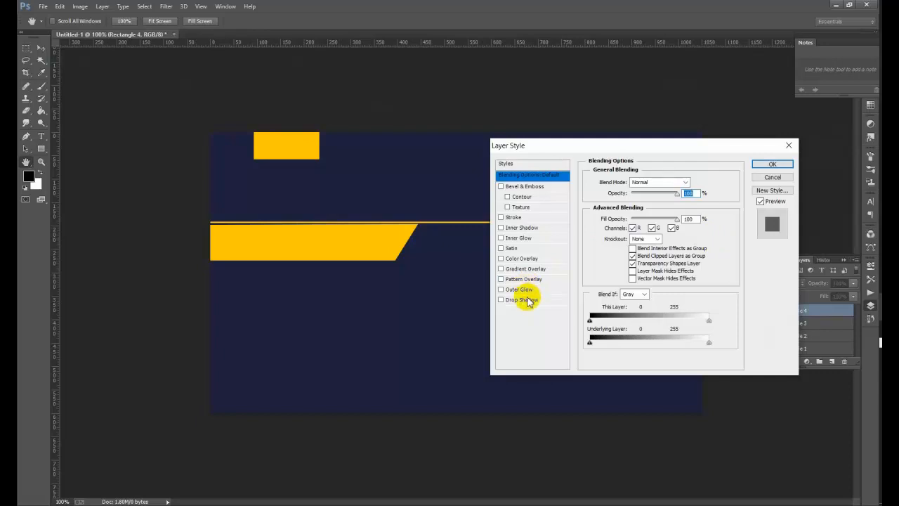
left_click(528, 300)
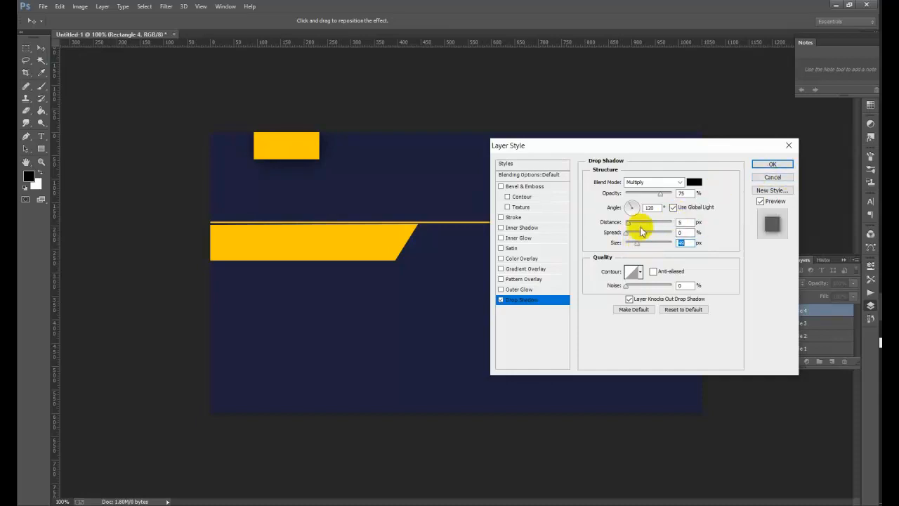
left_click_drag(627, 222, 649, 211)
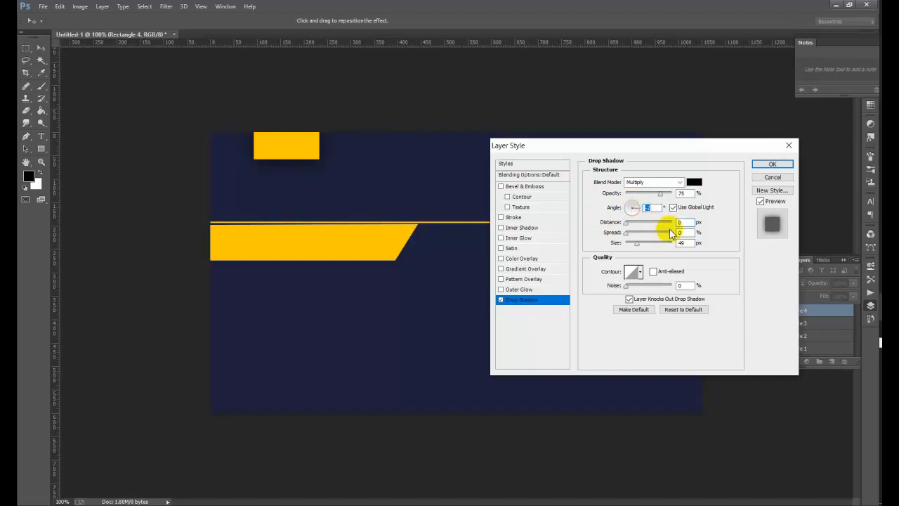
left_click(772, 166)
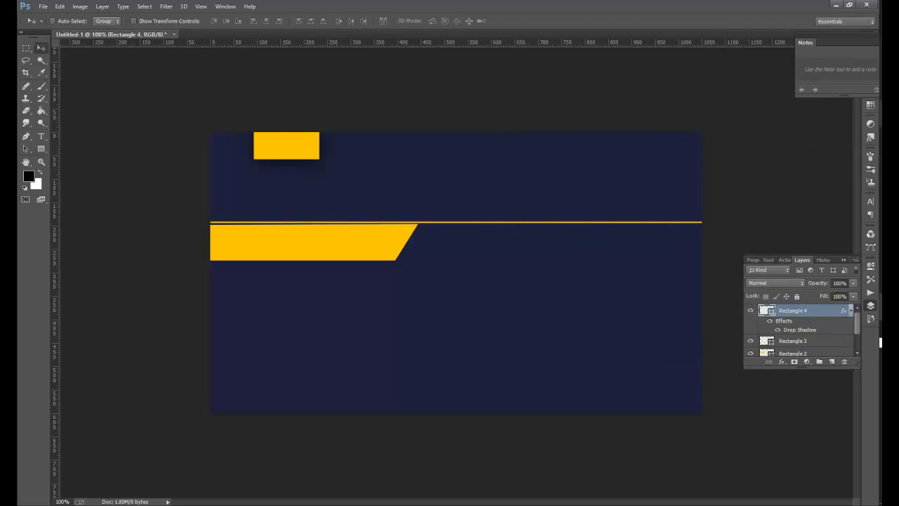
key("ctrl+minus")
key("ctrl+minus")
key("ctrl+plus")
key("ctrl+plus")
key("ctrl+plus")
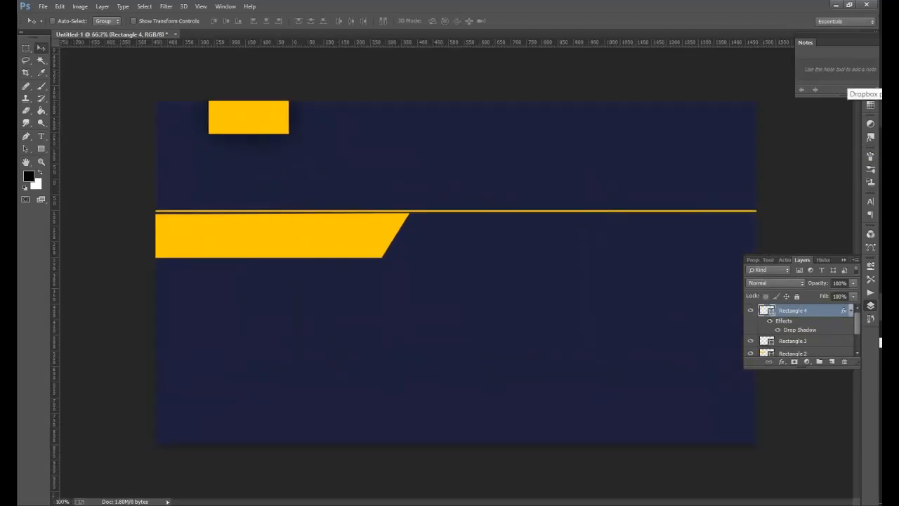
key("ctrl+minus")
key("ctrl+minus")
key("ctrl+plus")
key("ctrl+minus")
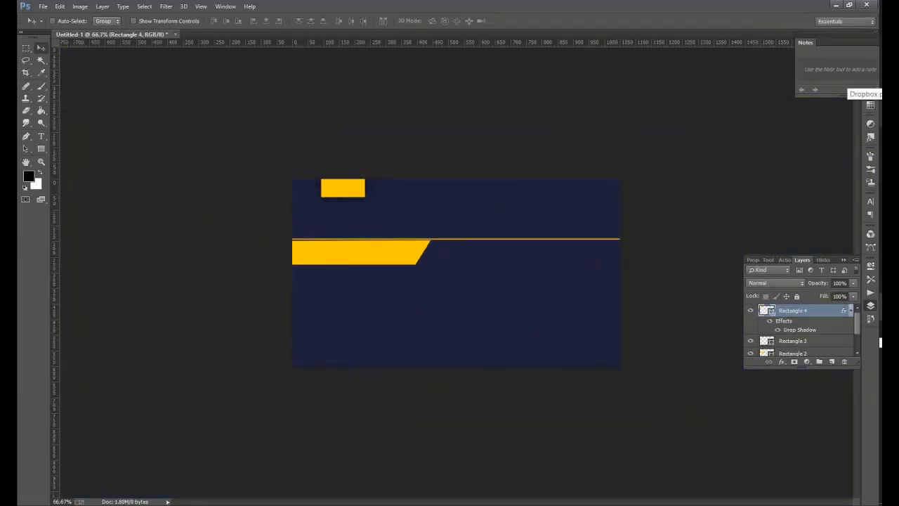
key("ctrl+plus")
key("ctrl+minus")
key("ctrl+plus")
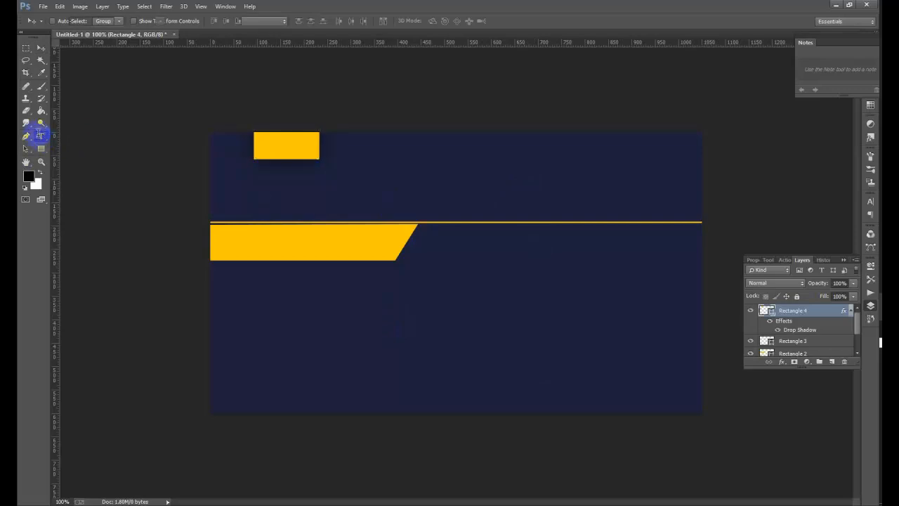
- Start a text line in the card's lower middle at 12 pt size
left_click(40, 136)
left_click(402, 318)
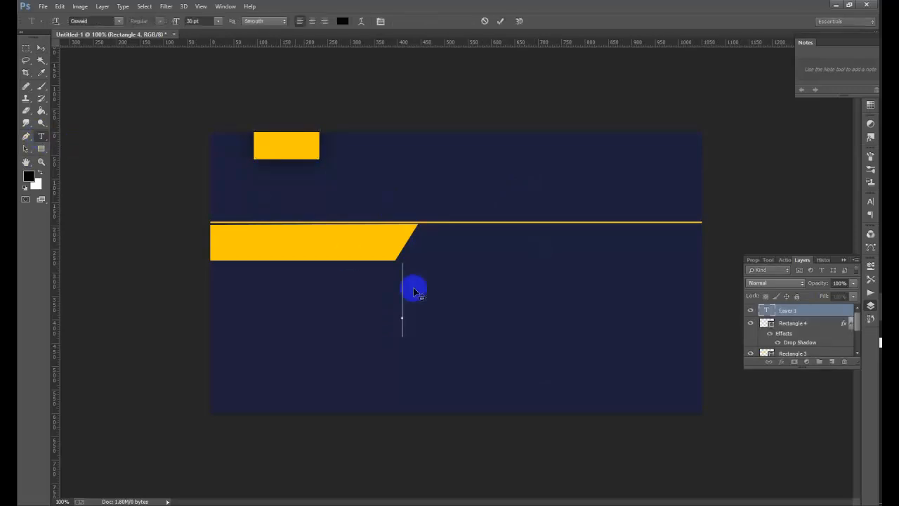
left_click(218, 22)
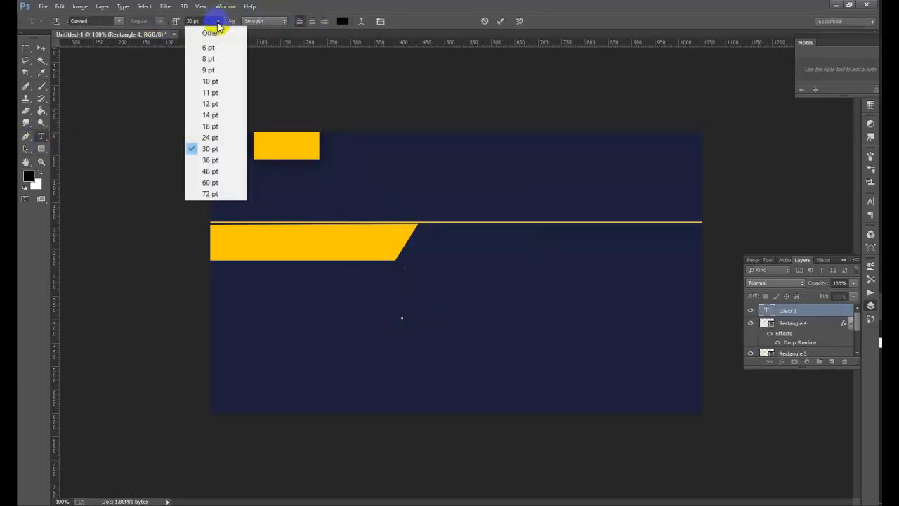
left_click(210, 126)
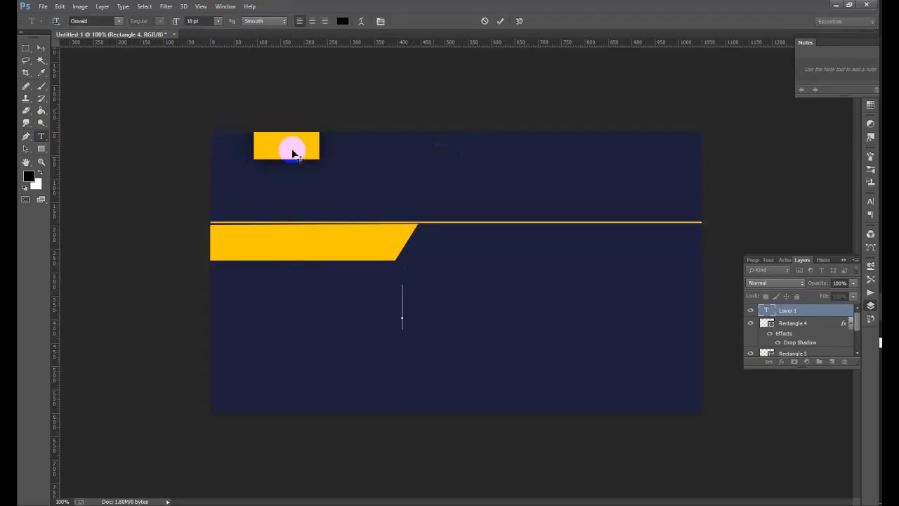
left_click(215, 21)
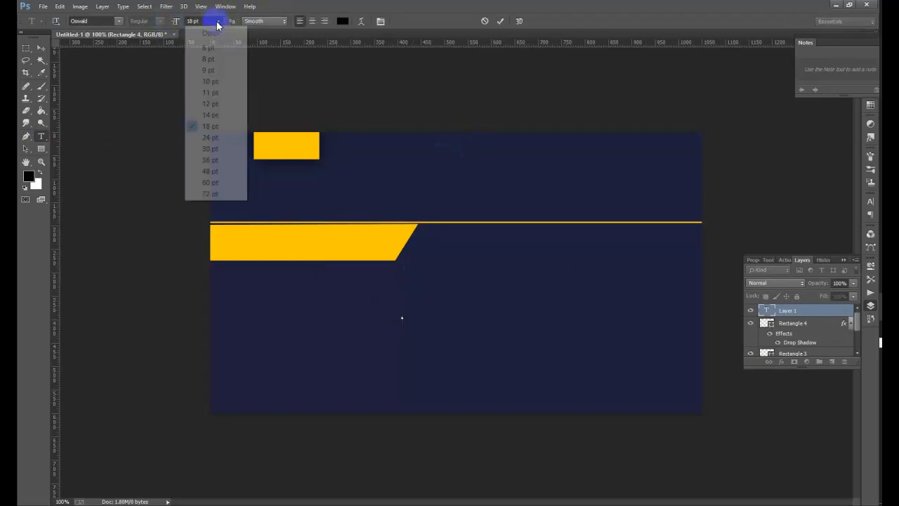
left_click(216, 103)
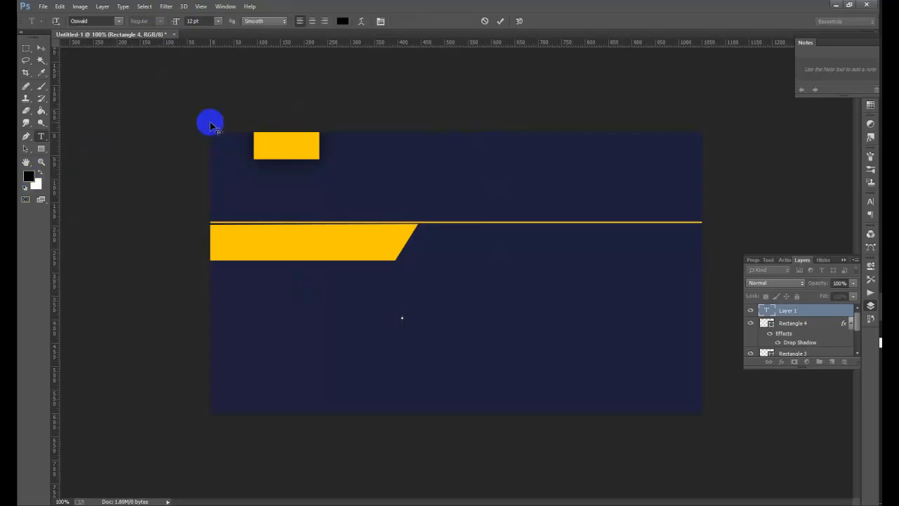
- Type the owner's full name in white (#ffffff) capitals and commit the text layer
type("M")
key("BackSpace")
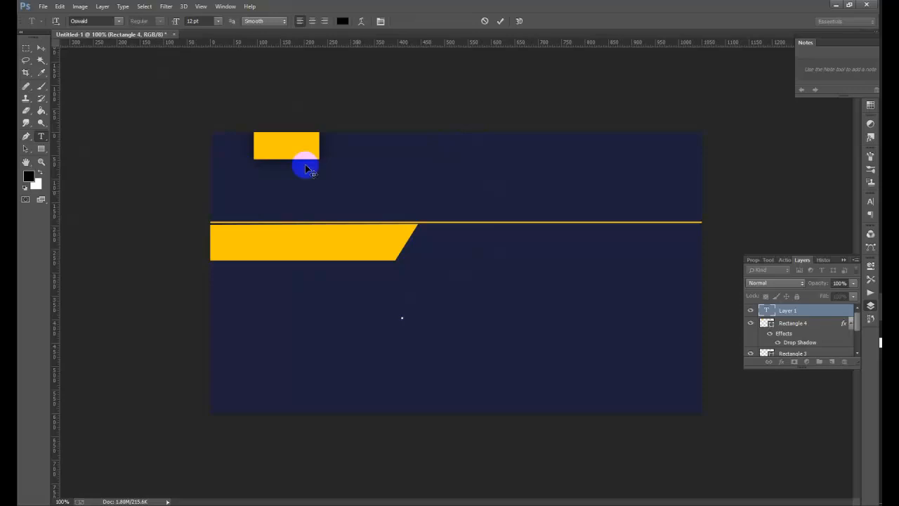
left_click(343, 21)
type("ffffff")
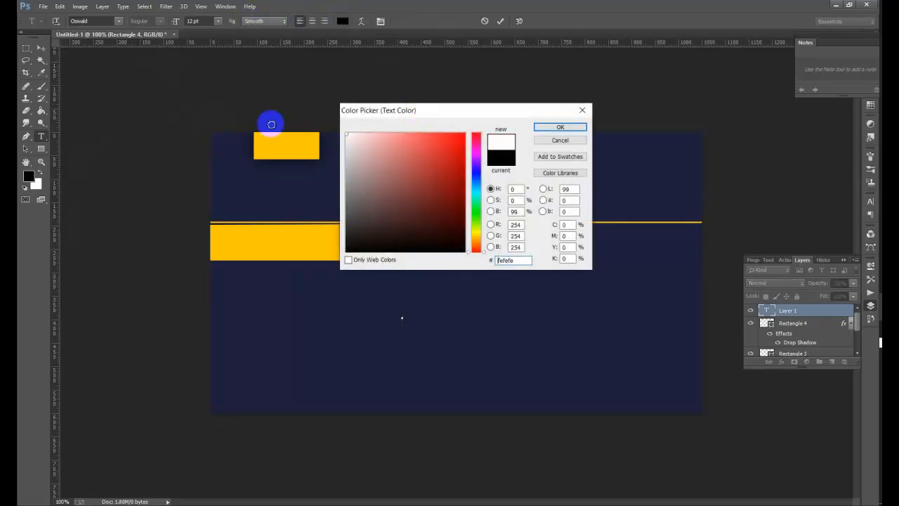
left_click(557, 127)
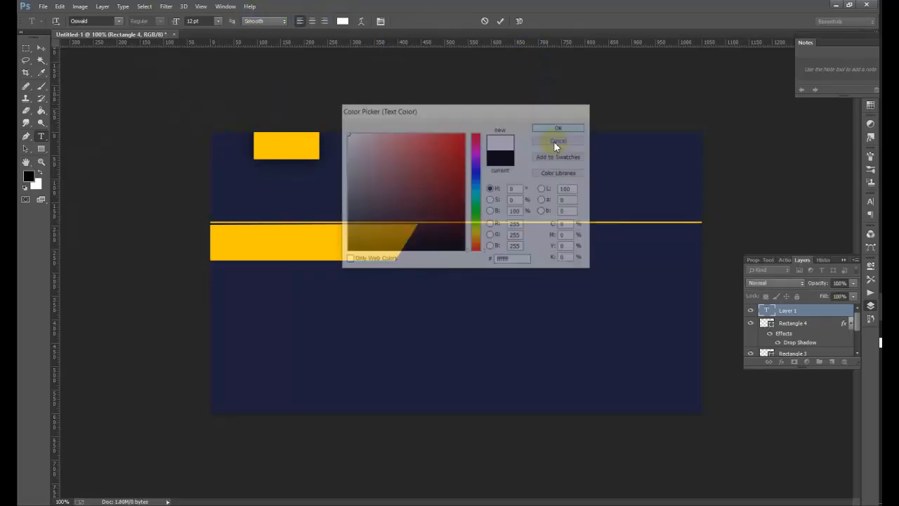
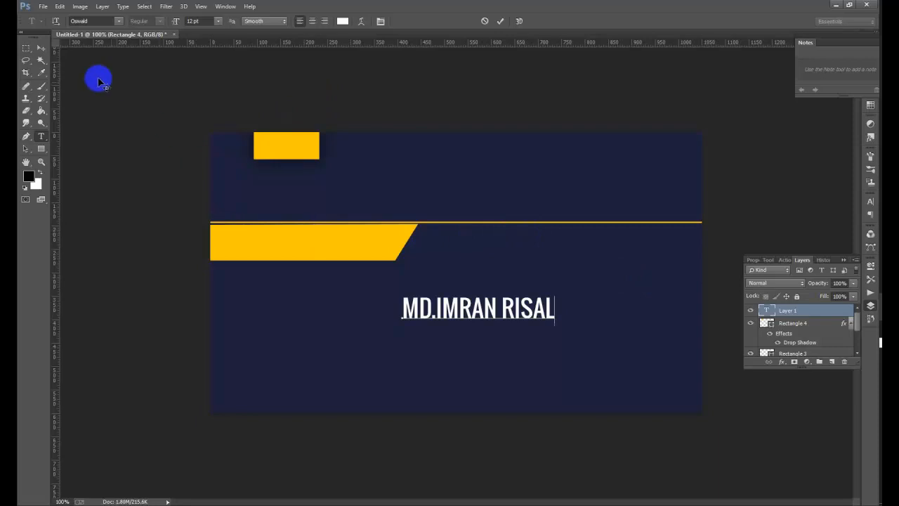
left_click(40, 47)
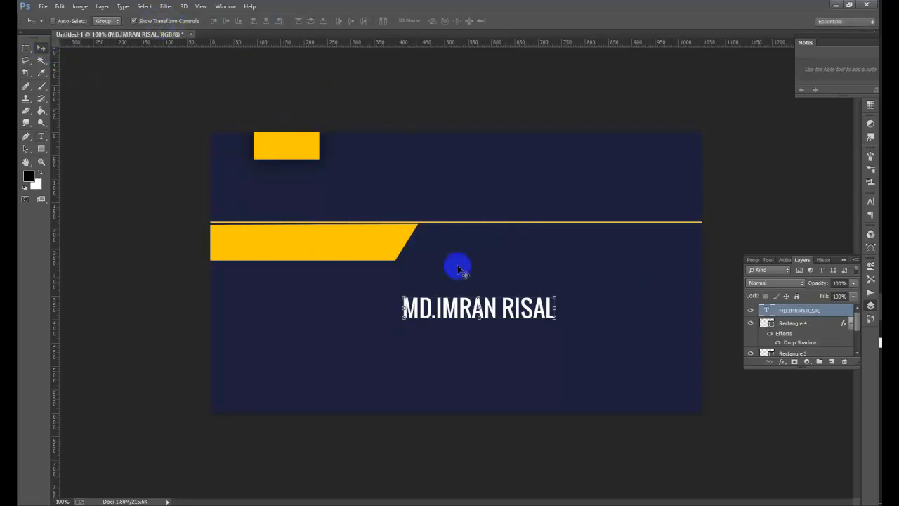
- Move the name to the top-right, widen and slightly shorten it, then nudge it up and right
left_click_drag(478, 320, 651, 158)
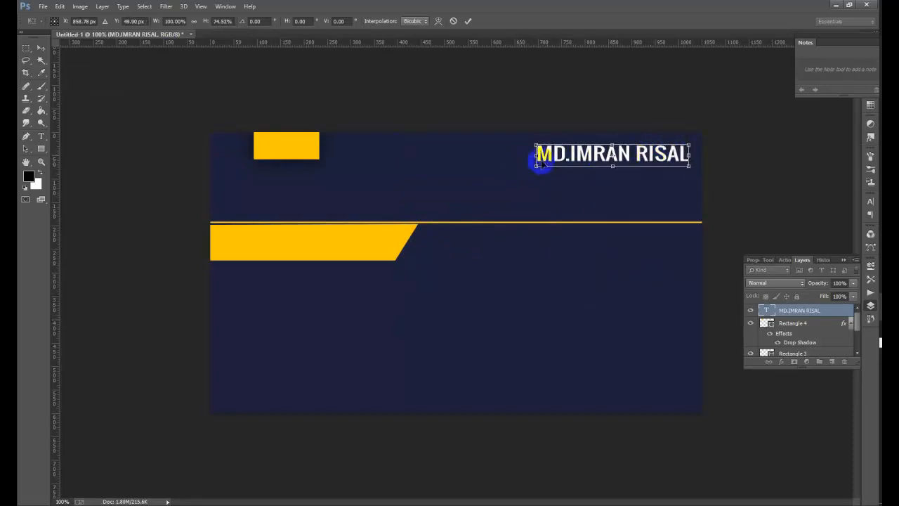
mouse_move(536, 155)
left_mouse_down()
mouse_move(518, 153)
mouse_move(551, 153)
left_mouse_up()
left_click_drag(621, 168, 621, 166)
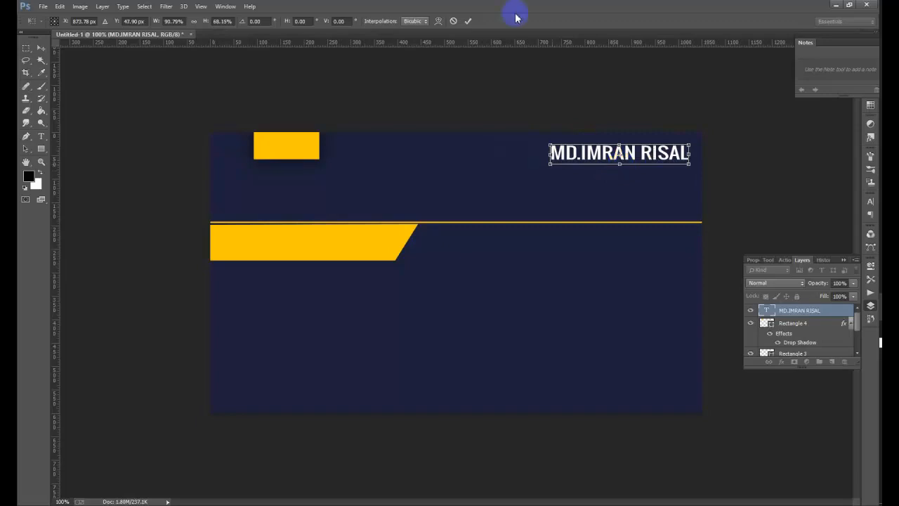
left_click(468, 20)
left_click(160, 24)
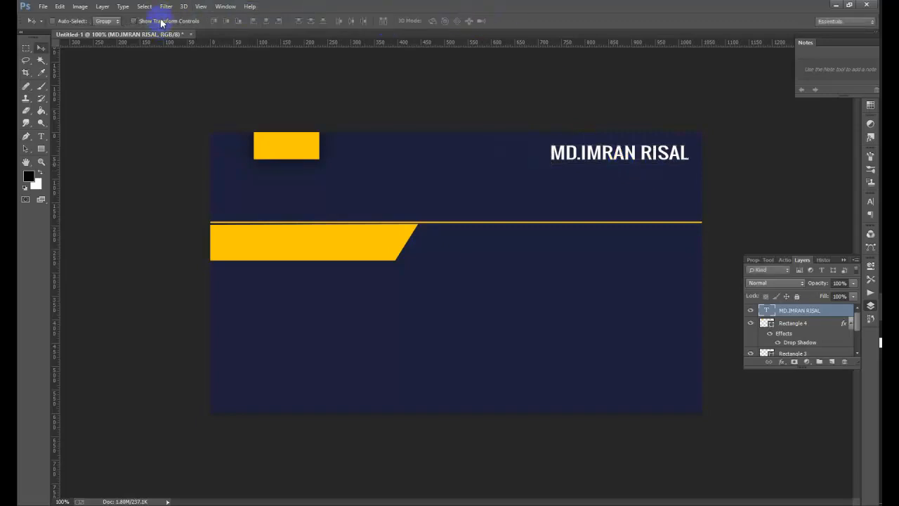
key("Up")
key("Up")
key("Up")
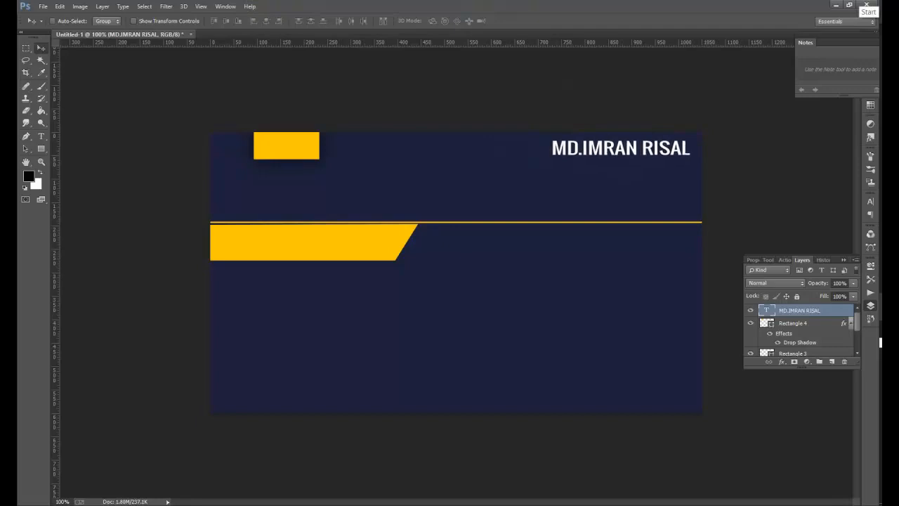
key("Right")
key("Right")
key("Right")
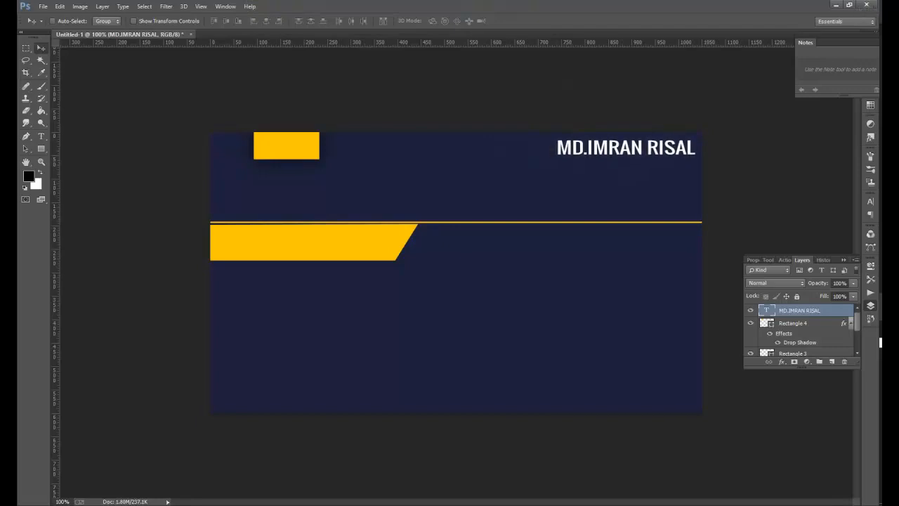
- Select all the letters of the name text for editing
left_click(40, 136)
left_click(549, 152)
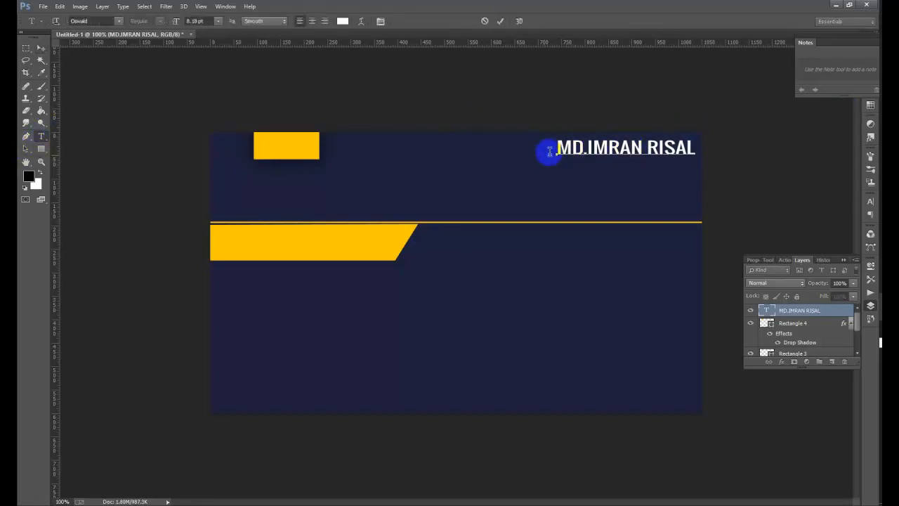
left_click_drag(554, 150, 805, 143)
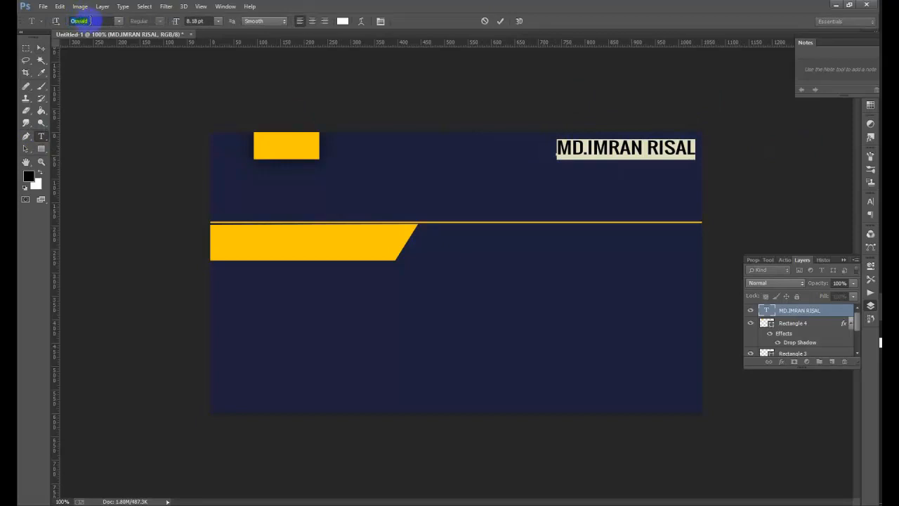
- Step the name through fonts like Times New Roman, MS Gothic and Microsoft YaHei toward Adobe Song Std
key("Down")
key("Down")
key("Down")
key("Down")
key("Down")
key("Down")
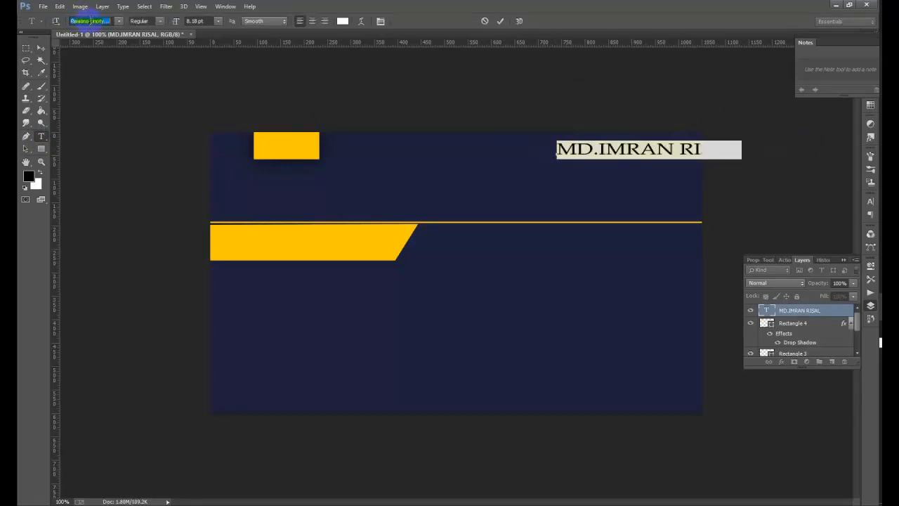
key("Down")
key("Down")
key("Down")
key("Down")
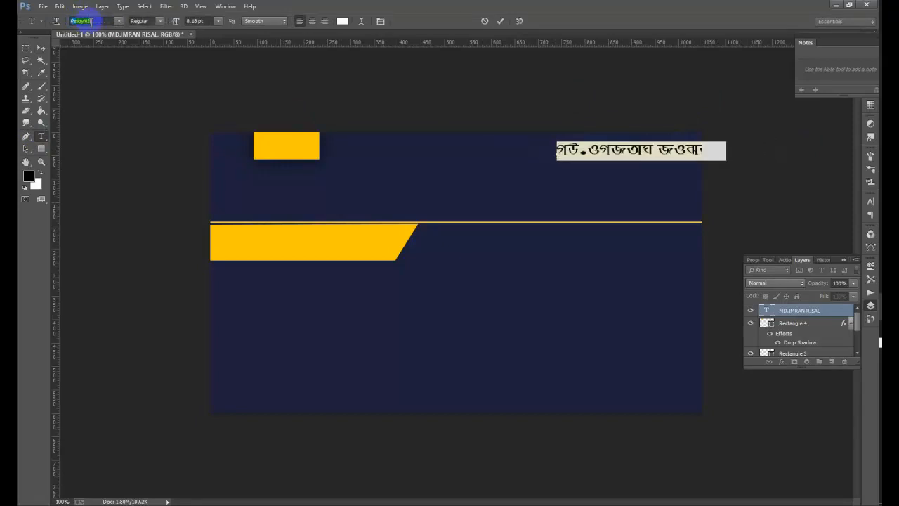
key("Down")
key("Down")
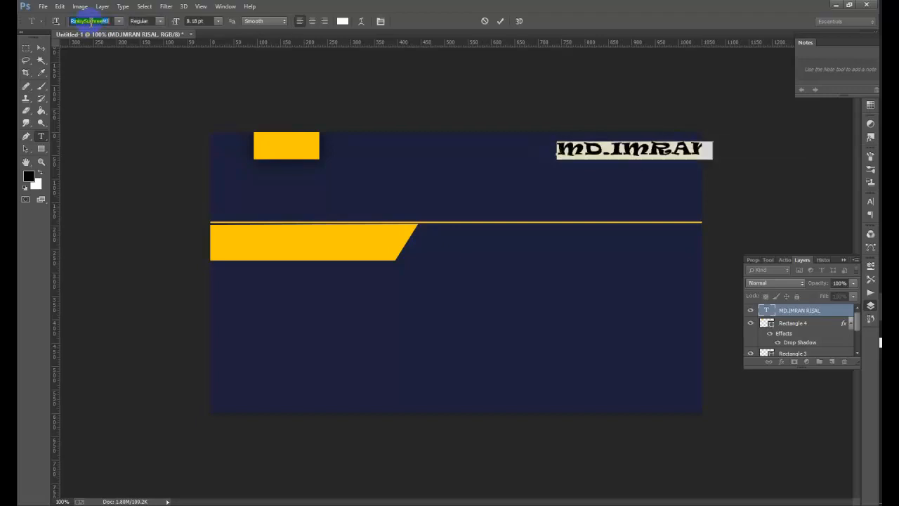
key("Down")
key("Down")
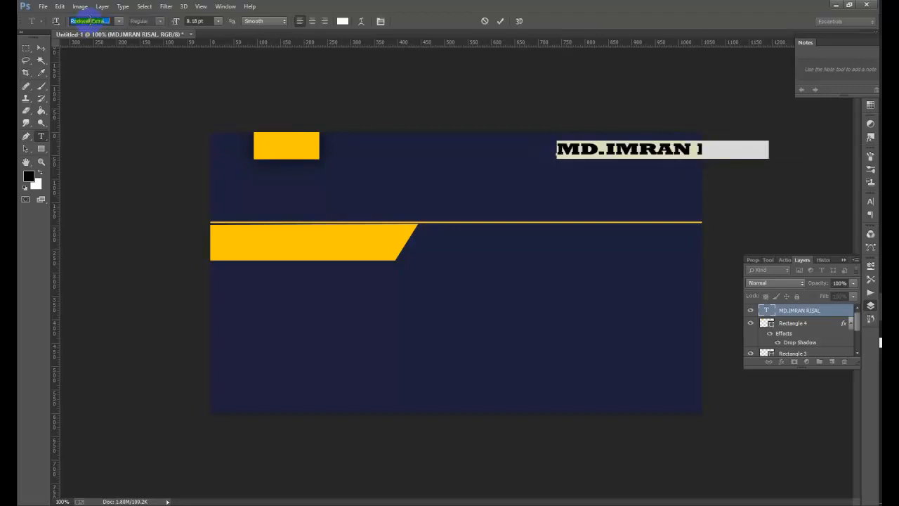
key("Down")
key("Down")
key("Down")
key("Down")
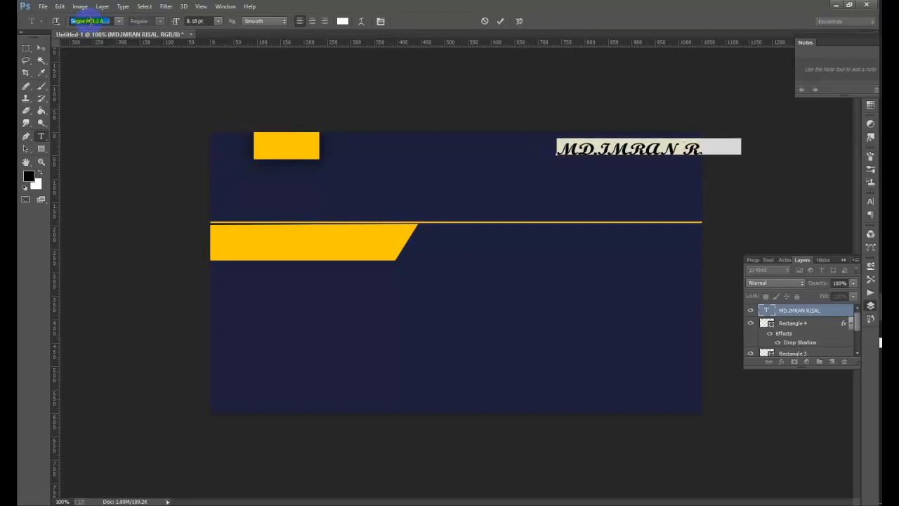
key("Down")
key("Down")
key("Down")
key("Down")
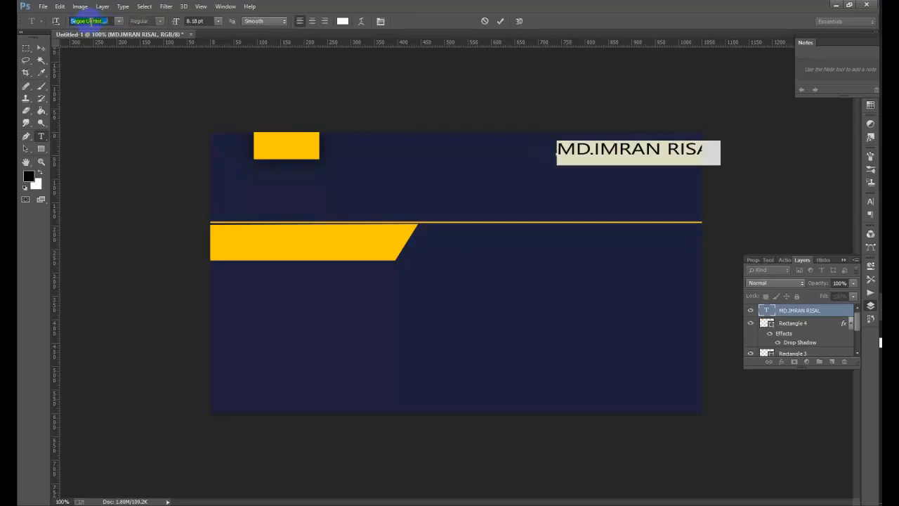
key("Down")
key("Down")
key("Down")
key("Down")
key("Down")
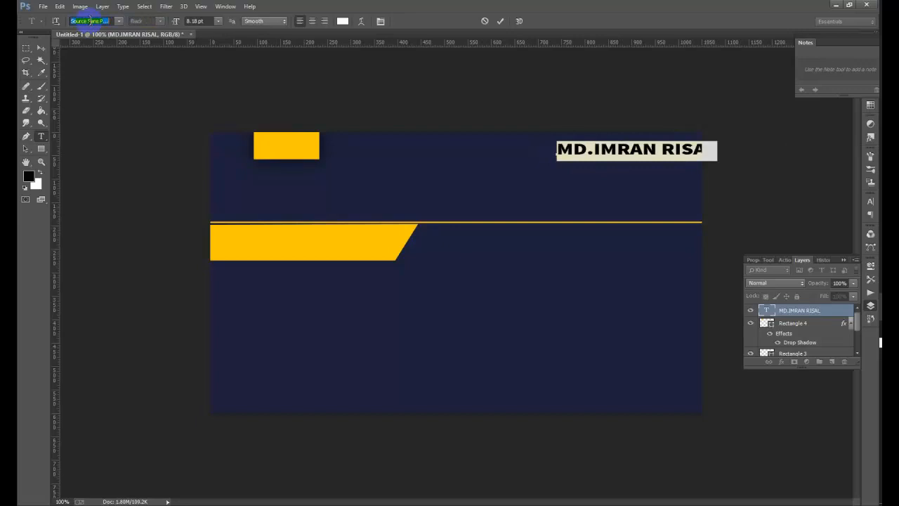
key("Down")
key("Down")
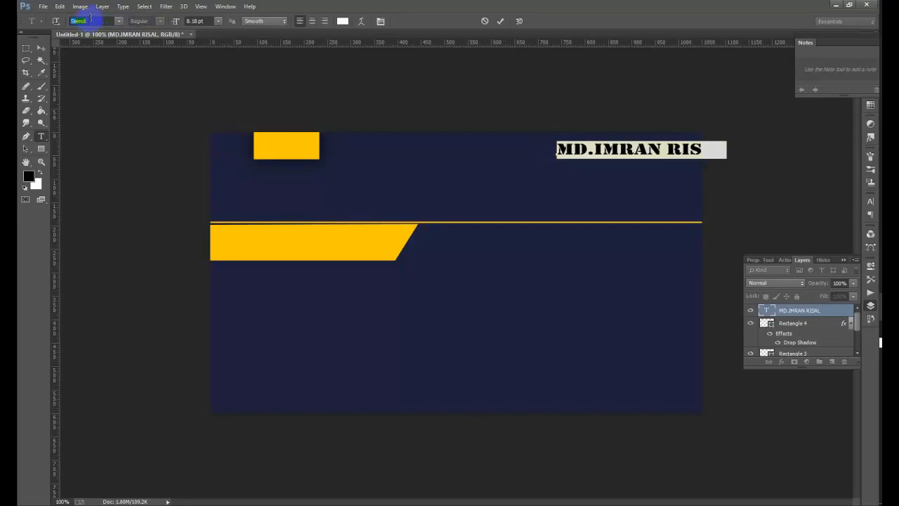
key("Down")
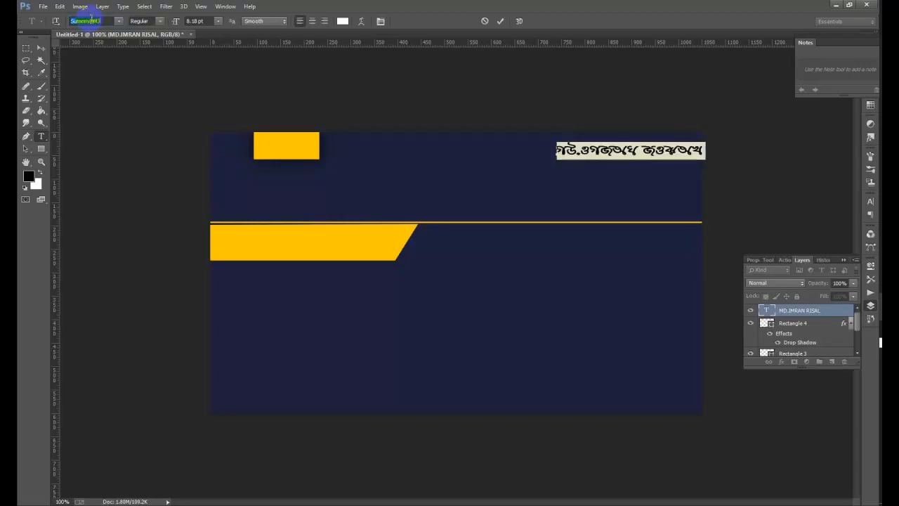
key("Down")
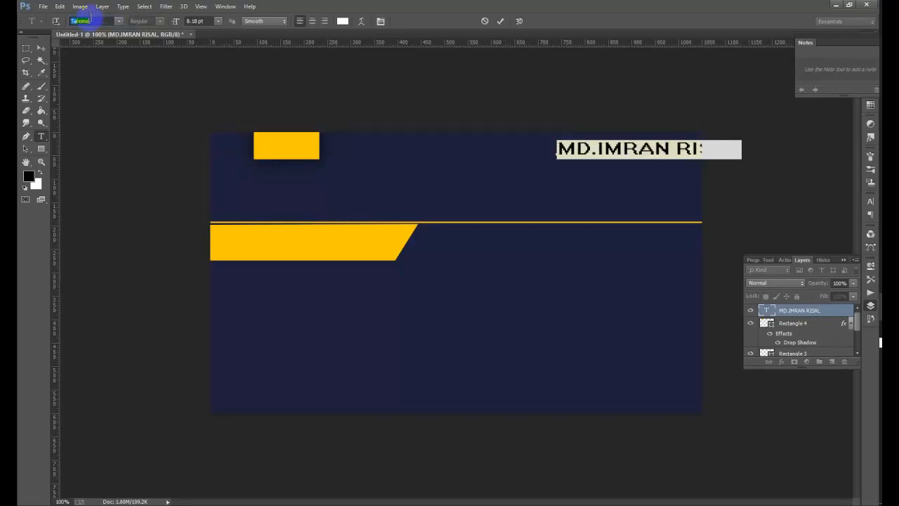
key("Down")
key("Down")
key("Down")
key("Down")
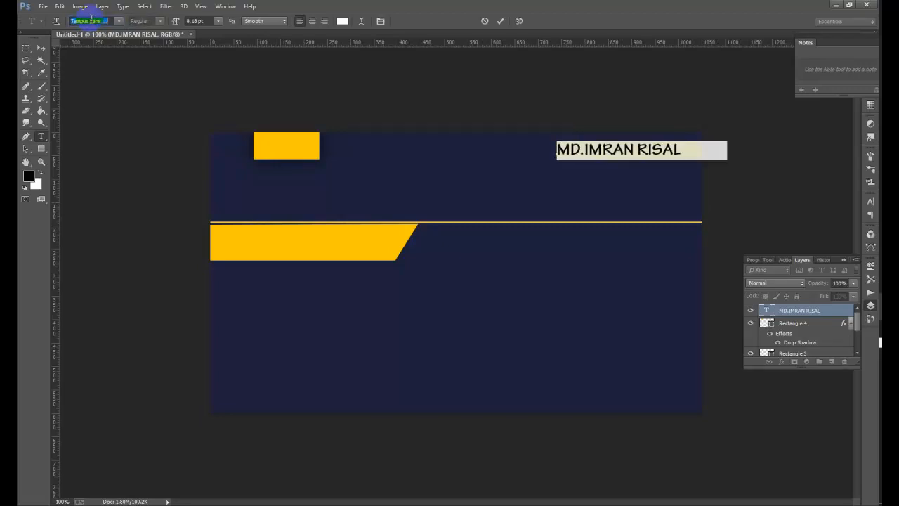
key("Down")
key("Down")
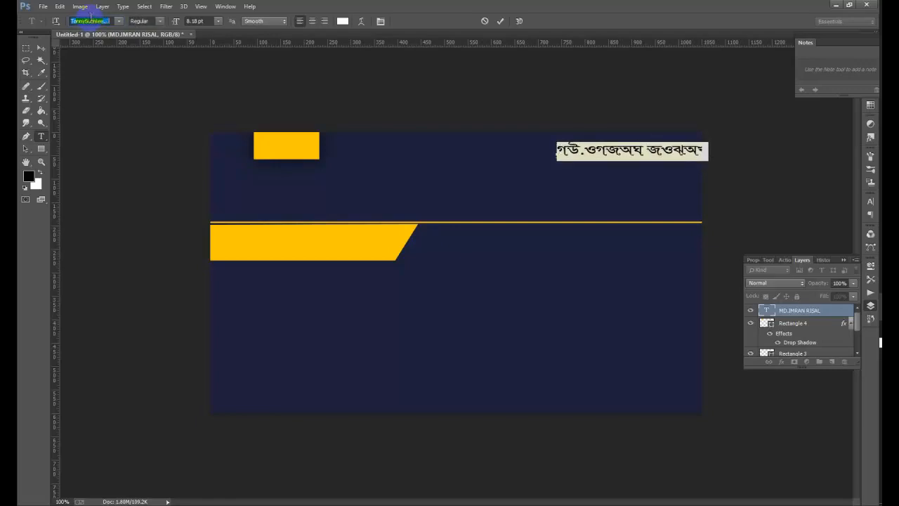
key("Down")
key("Down")
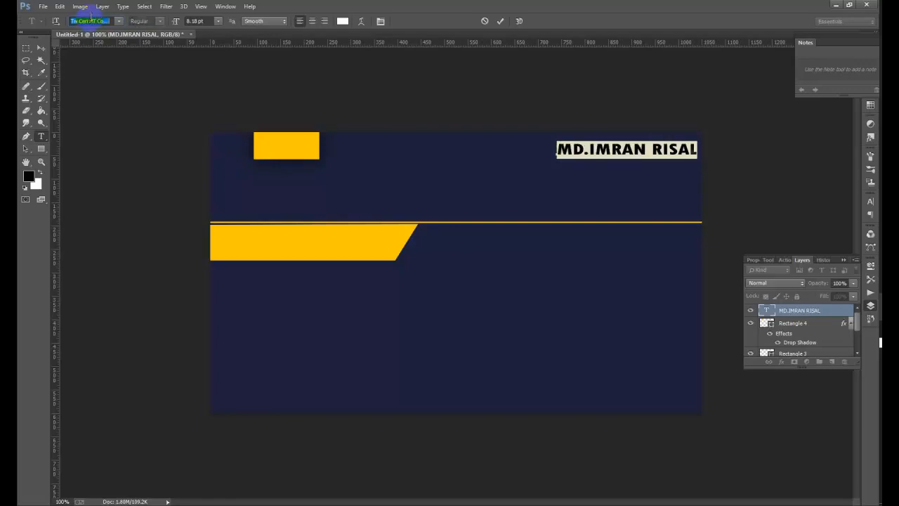
key("Down")
key("Down")
key("Down")
key("Down")
key("Down")
key("Down")
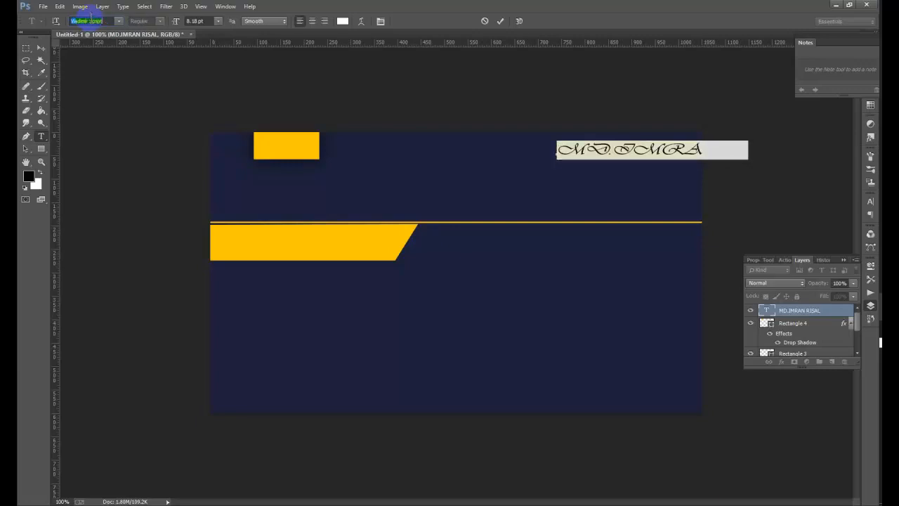
key("Down")
key("Down")
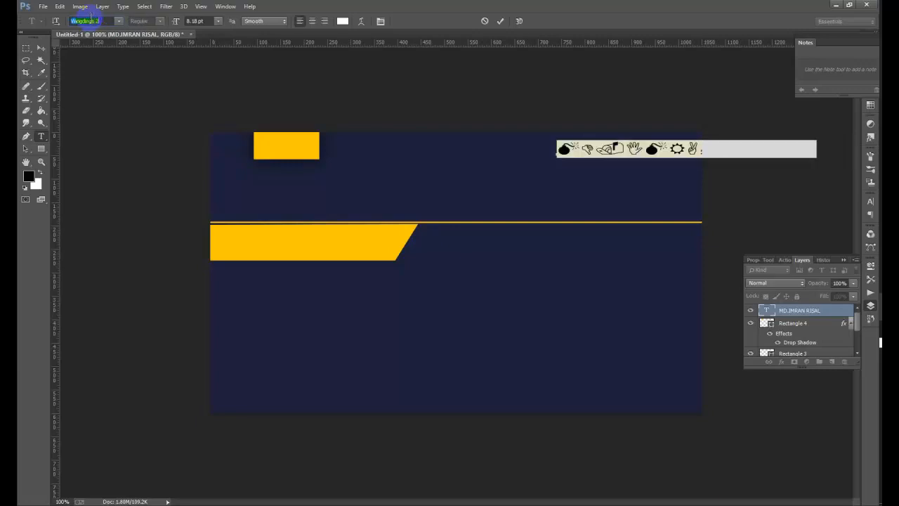
key("Down")
key("Down")
key("Down")
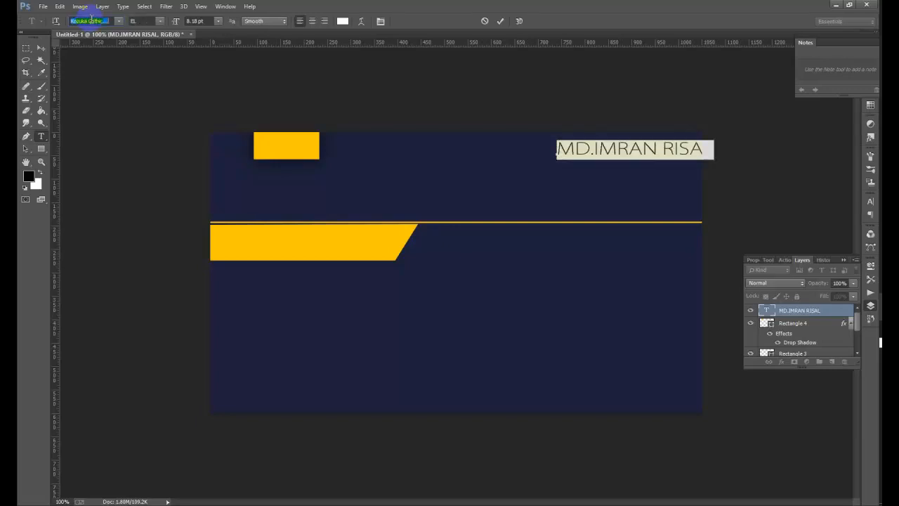
key("Down")
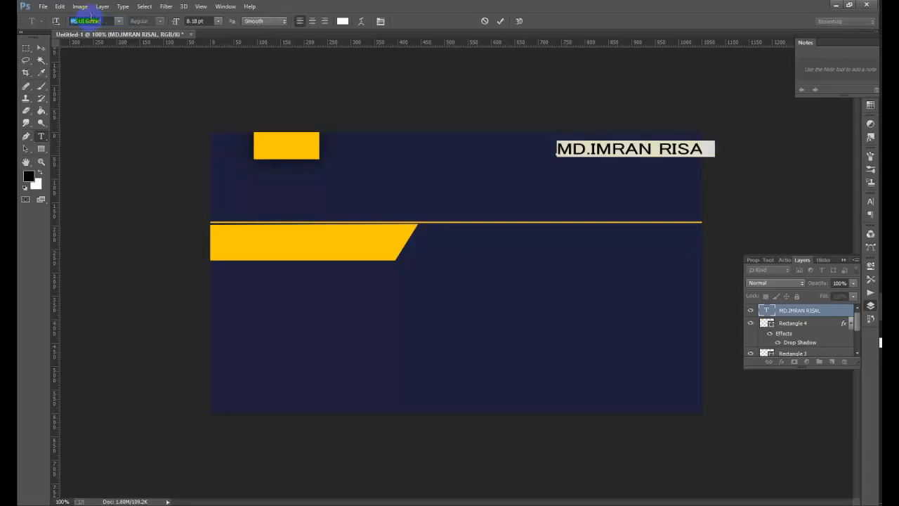
key("Down")
key("Down")
key("Down")
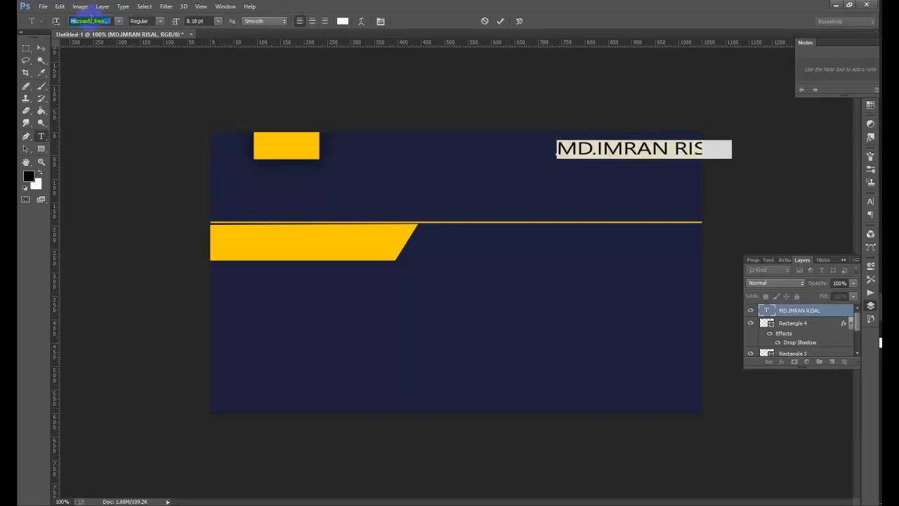
key("Down")
key("Down")
key("Down")
key("Down")
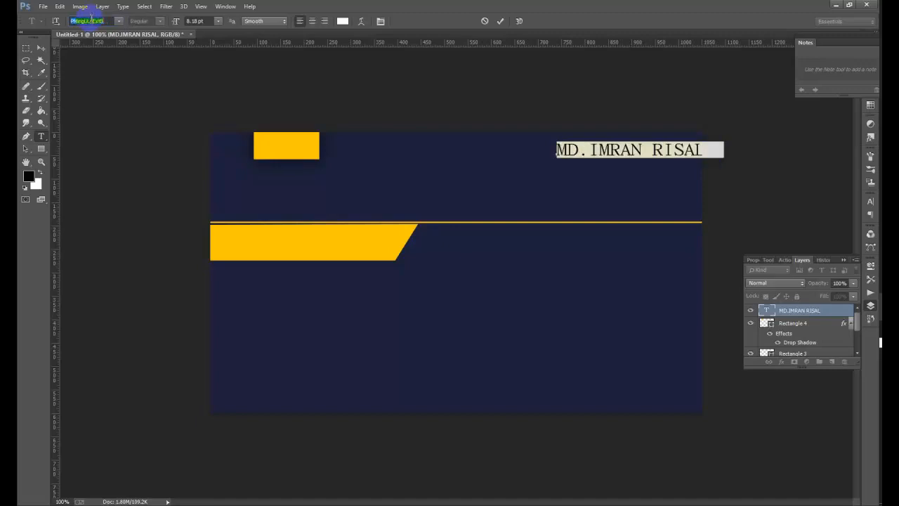
key("Down")
key("Down")
key("Down")
key("Down")
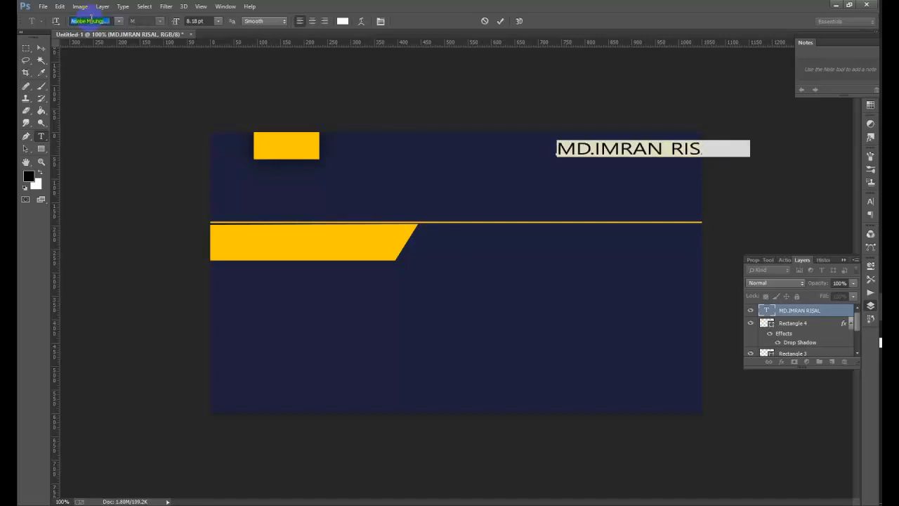
key("Down")
key("Down")
key("Down")
key("Down")
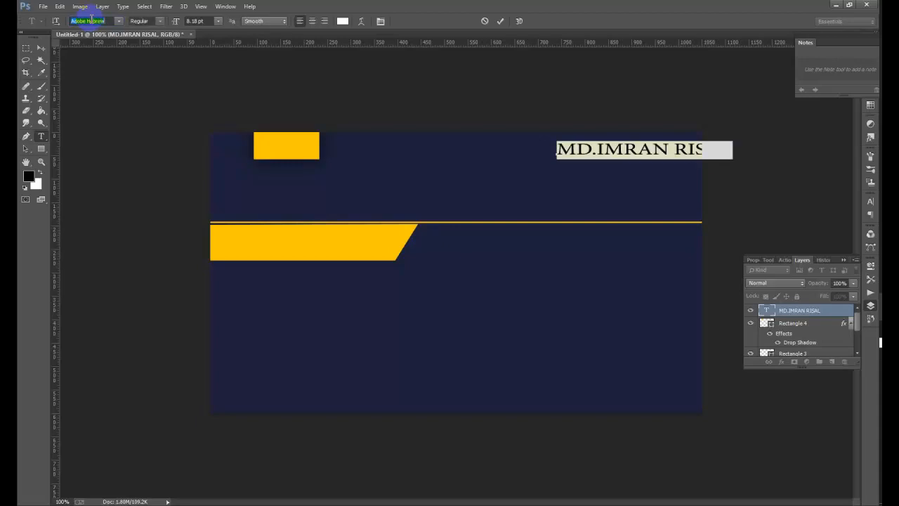
key("Down")
key("Down")
key("Down")
key("Down")
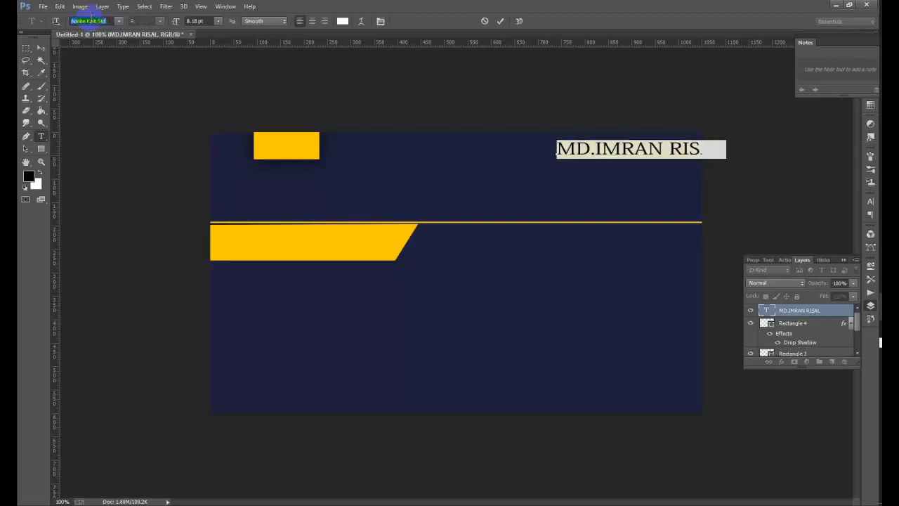
key("Down")
key("Down")
key("Down")
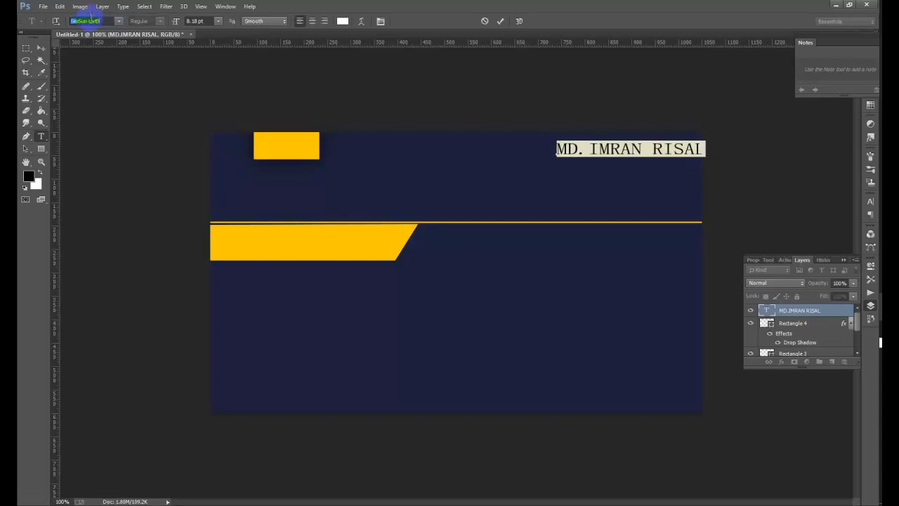
key("Down")
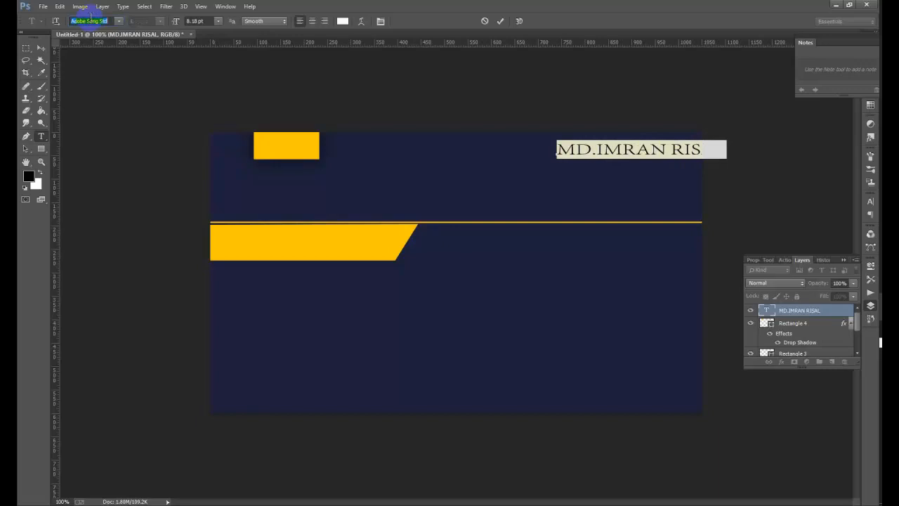
- Change the name's font to Bauhaus 93, starting from the top of the font list
left_click(119, 21)
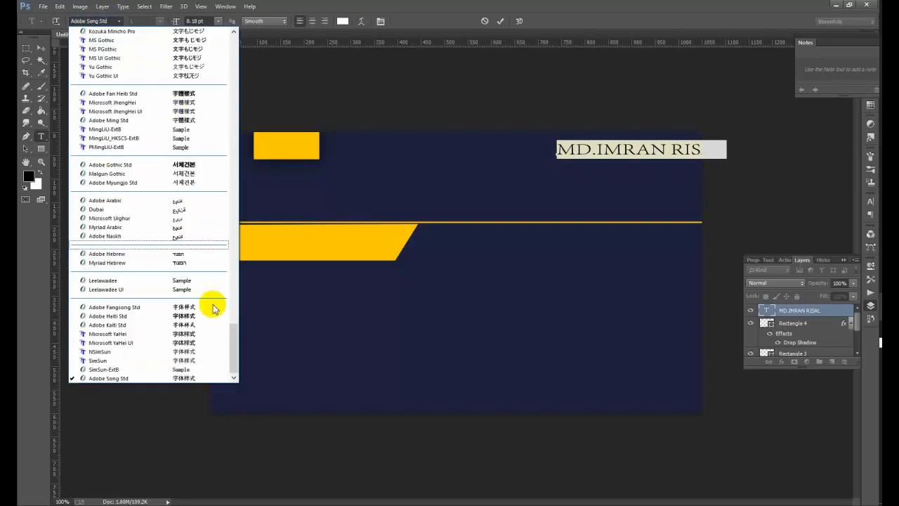
left_click_drag(234, 351, 156, 16)
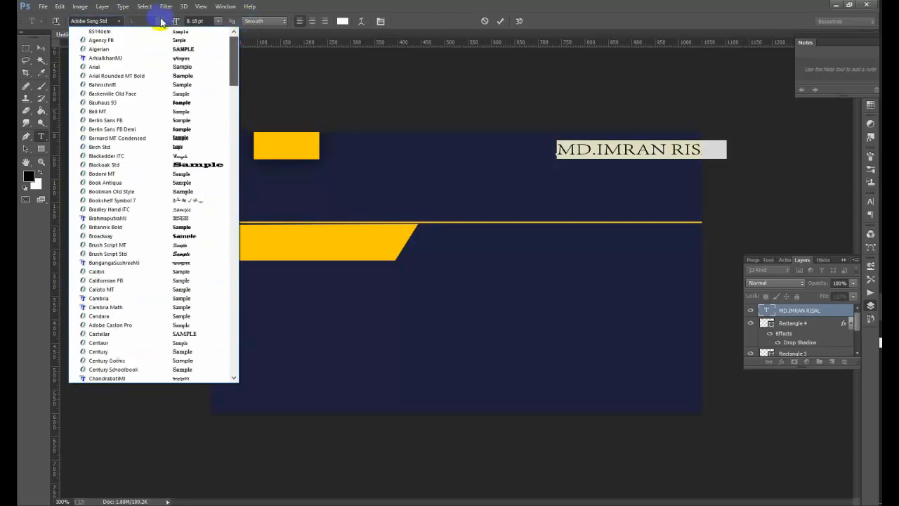
left_click(112, 31)
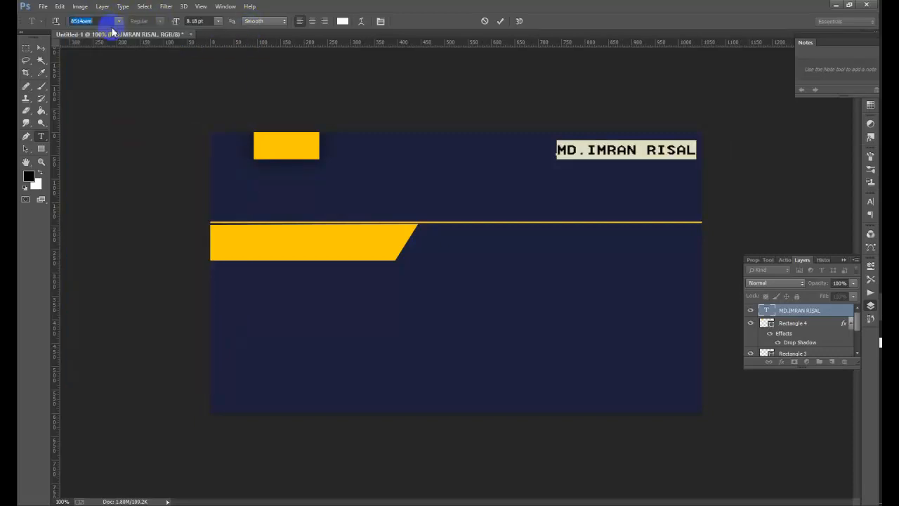
key("Down")
key("Down")
key("Down")
key("Down")
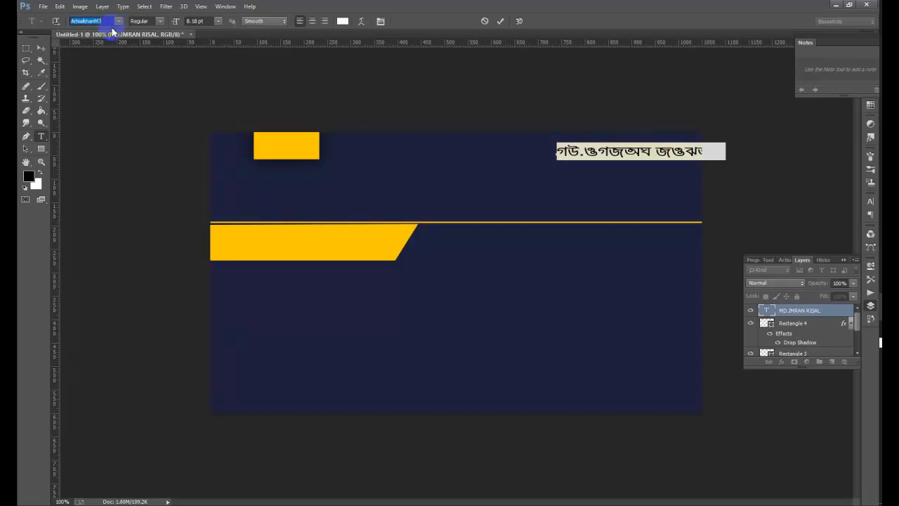
key("Down")
key("Down")
key("Down")
key("Down")
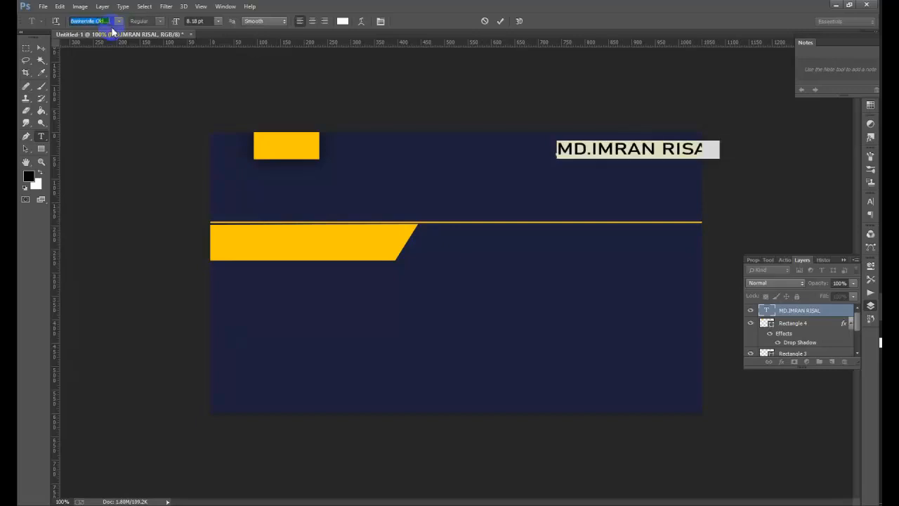
key("Down")
key("Down")
key("Down")
key("Down")
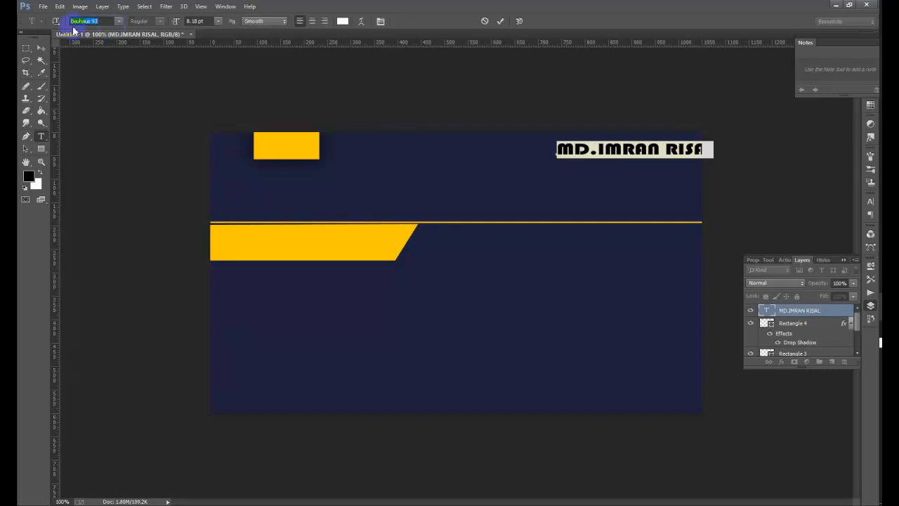
- Commit the font change and drag the name fully inside the card's top-right corner
left_click(41, 46)
left_click(543, 152)
left_click_drag(543, 153, 633, 172)
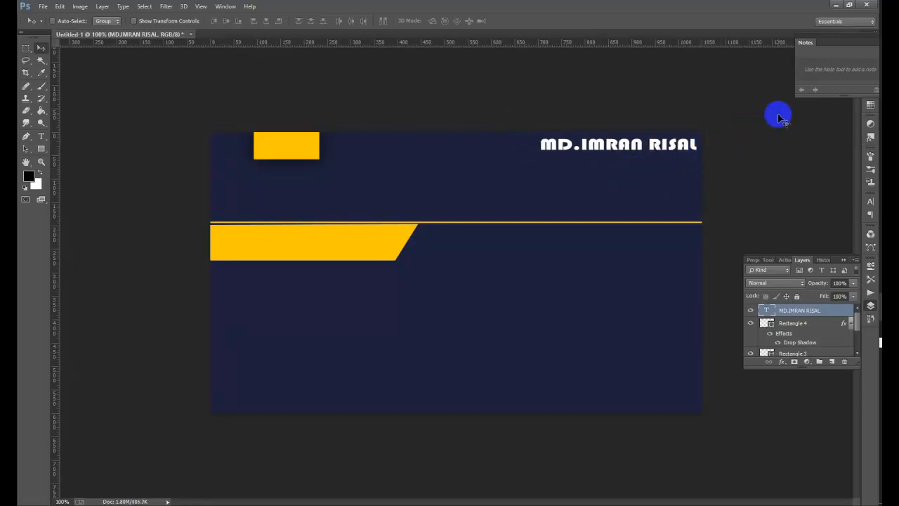
- Nudge the name left and scale it up to about 117% width and 132% height
key("Left")
key("Left")
key("Left")
key("Left")
key("Left")
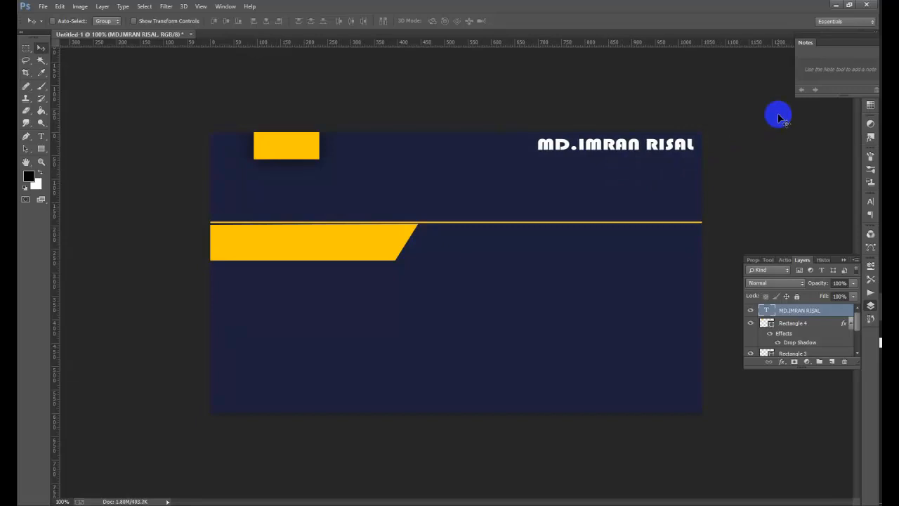
key("Left")
key("Left")
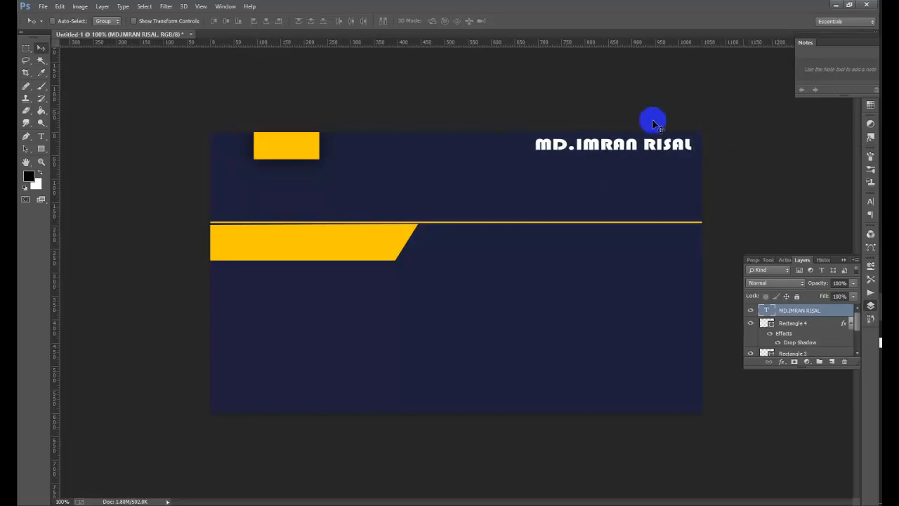
left_click(146, 25)
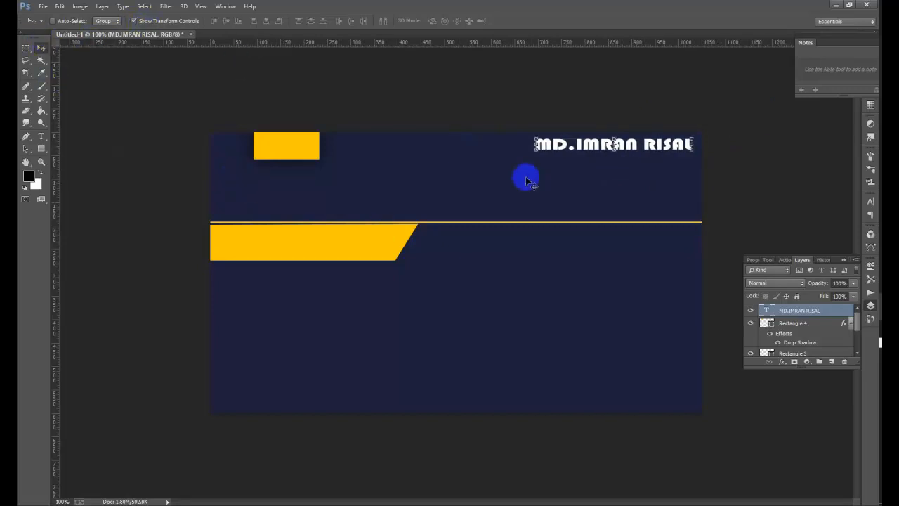
left_click_drag(536, 152, 520, 166)
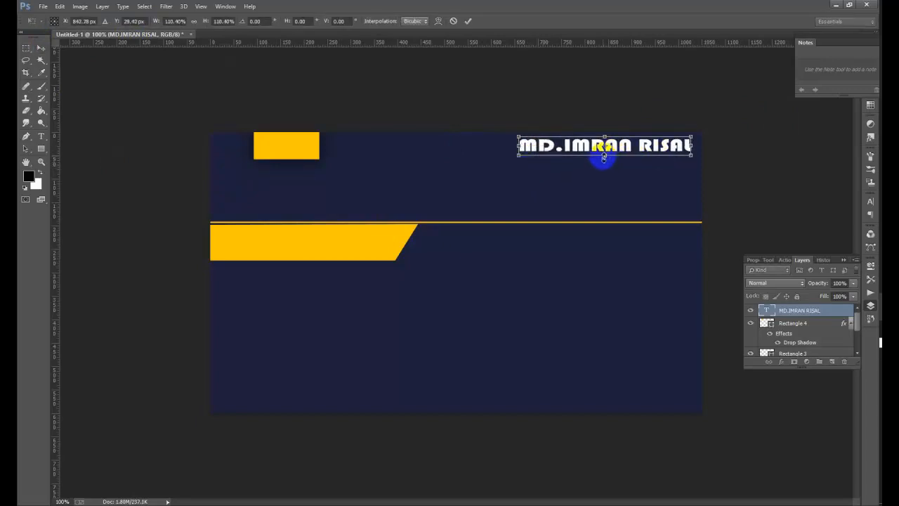
left_click_drag(604, 155, 603, 159)
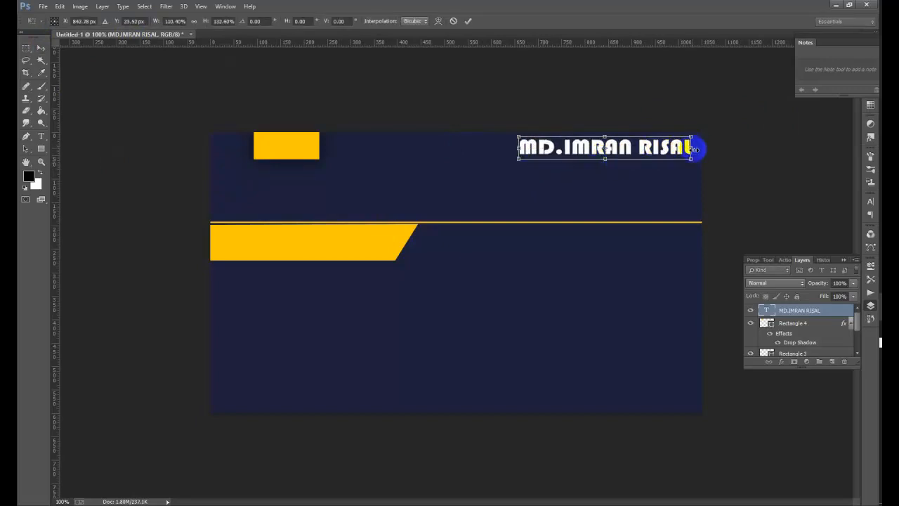
left_click_drag(696, 148, 710, 150)
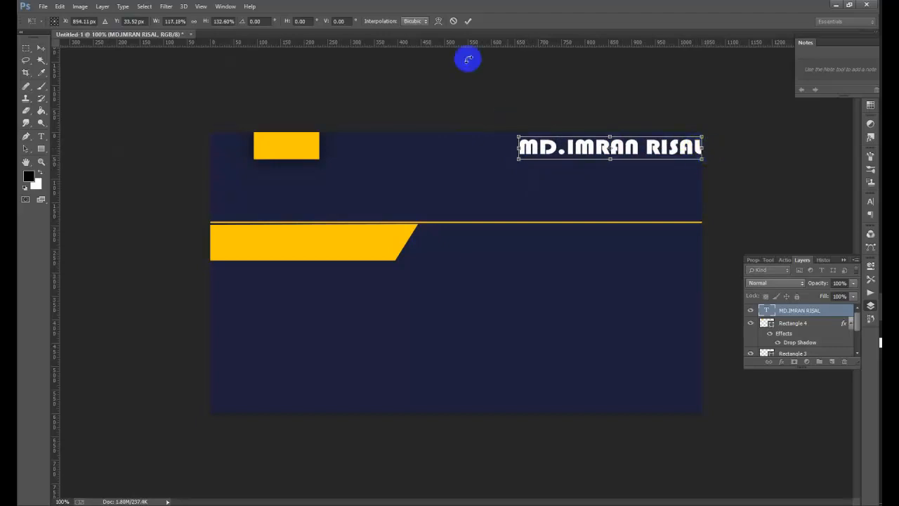
- Commit the enlarged name, hide transform controls, and nudge it about 10 px left
left_click(467, 20)
left_click(166, 24)
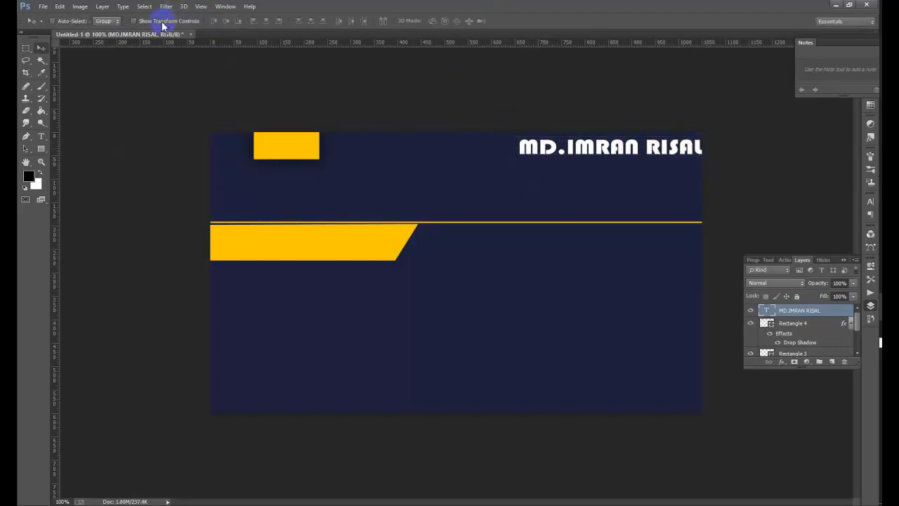
key("Left")
key("Left")
key("Left")
key("Left")
key("Left")
key("Left")
key("Left")
key("Left")
key("Left")
key("Left")
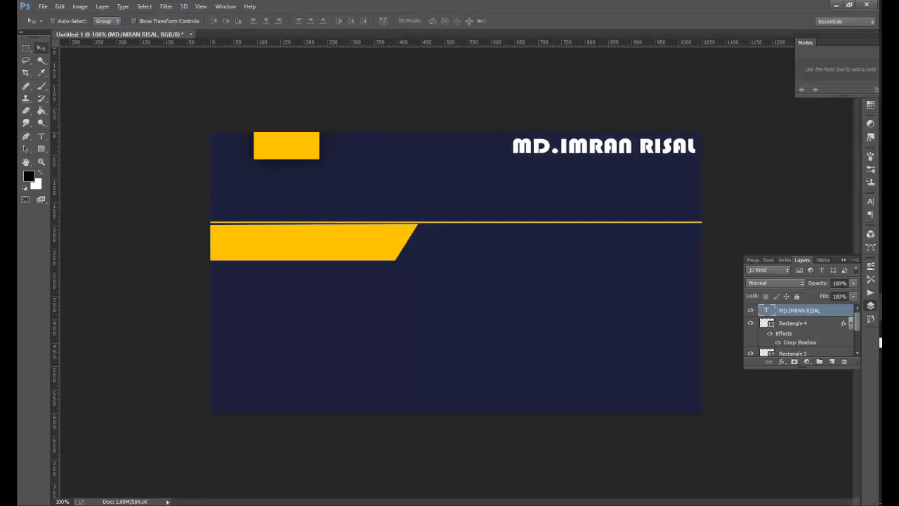
left_click(40, 136)
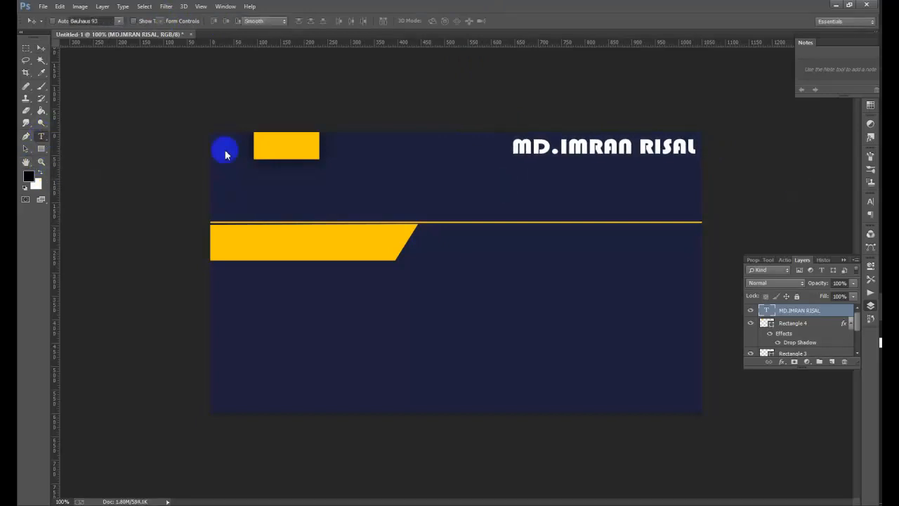
- Type 'Professonal Graphic desginer' below the name, move it above the yellow line, and select it
left_click(476, 187)
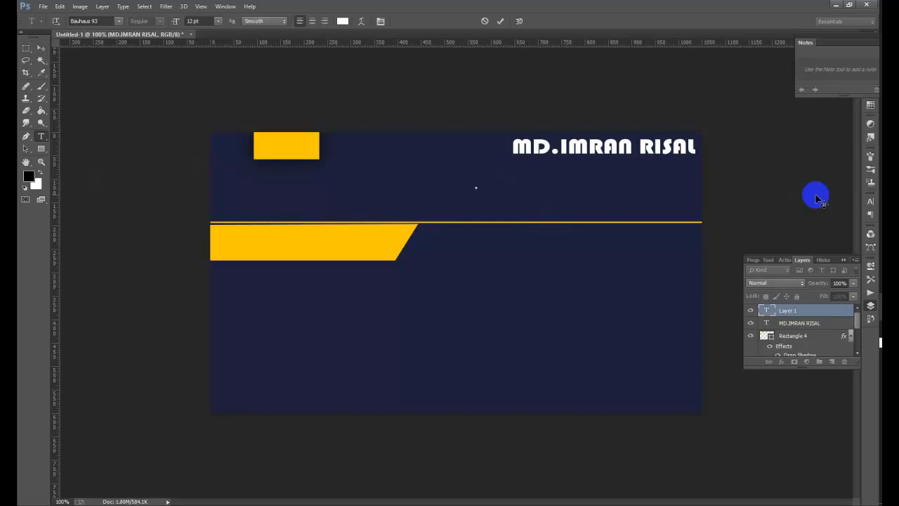
type("Graphi")
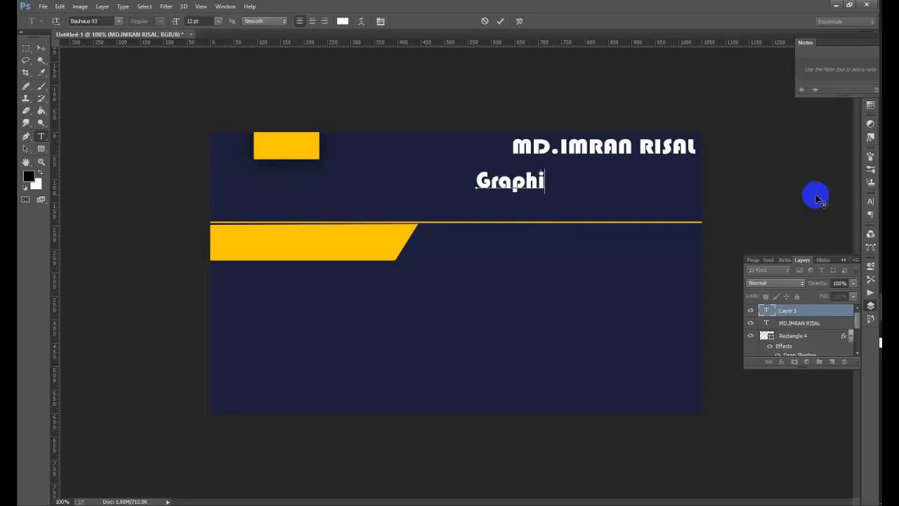
type("c desginer")
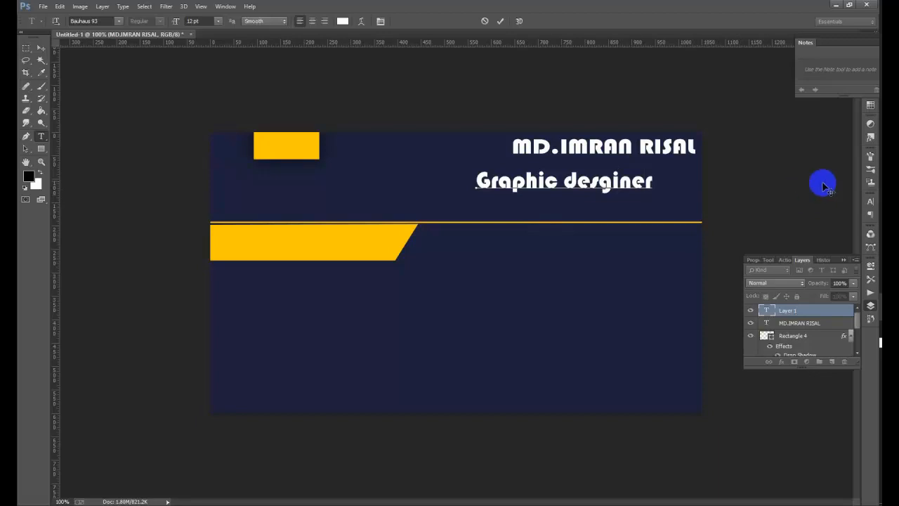
left_click(479, 181)
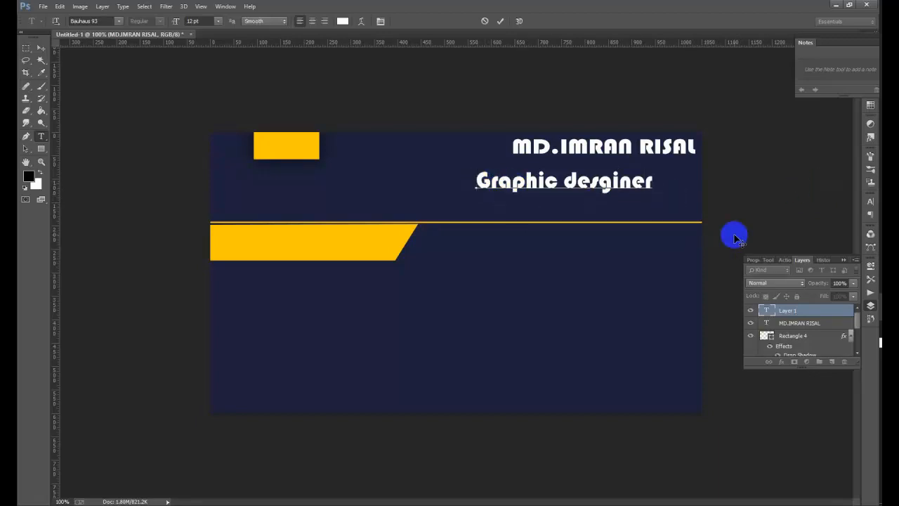
type("P")
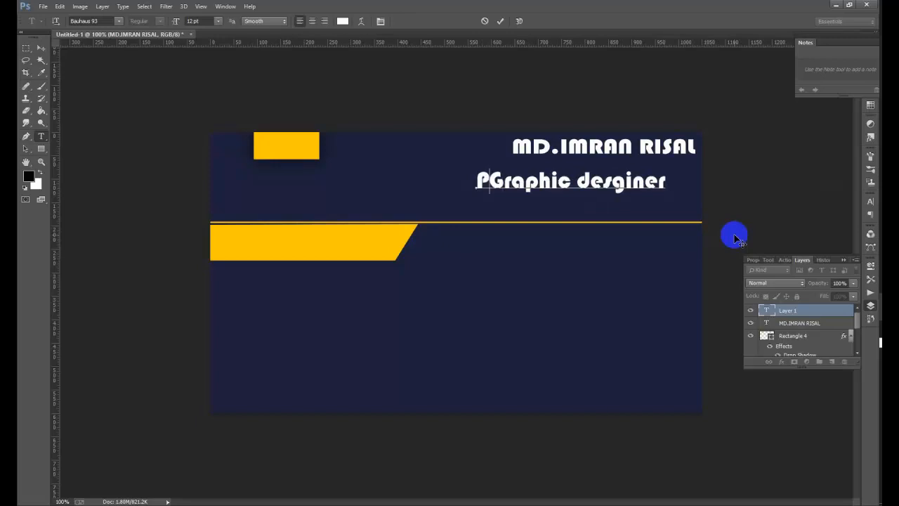
type("ro")
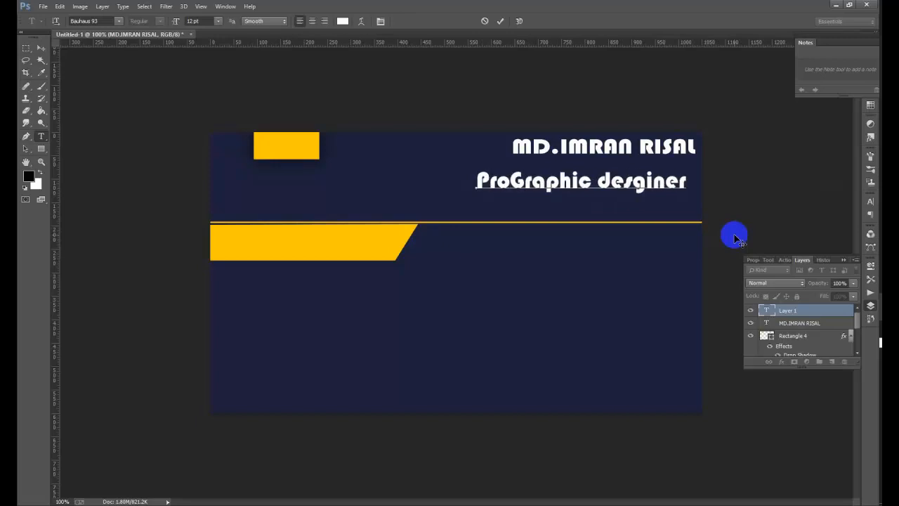
type("fessi")
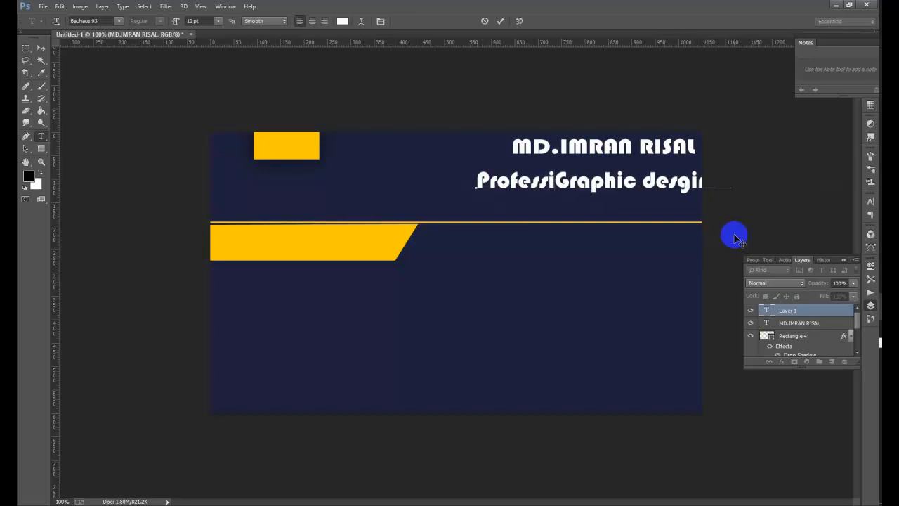
key("BackSpace")
type("onal")
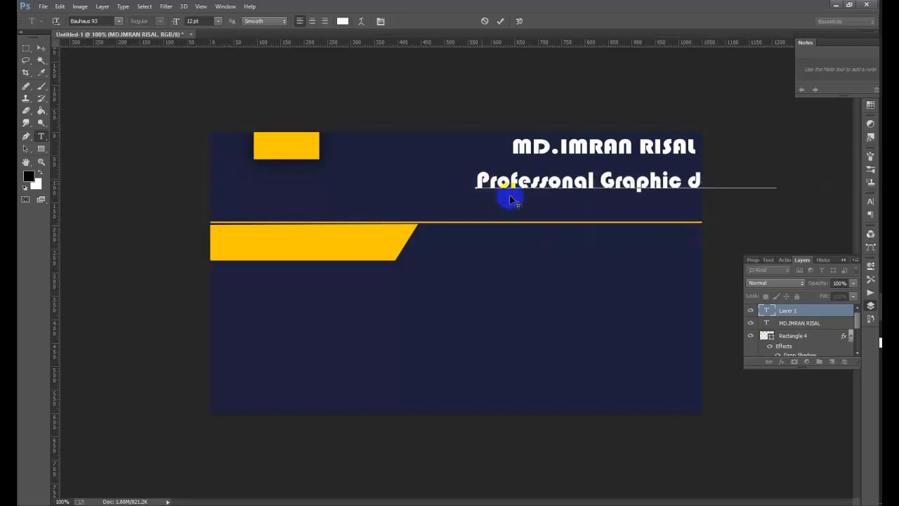
left_click_drag(520, 201, 357, 221)
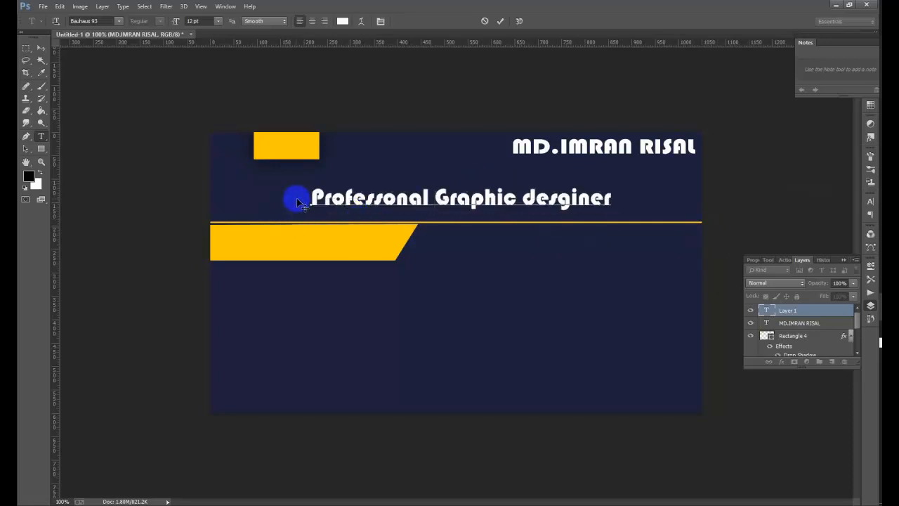
left_click_drag(311, 196, 741, 196)
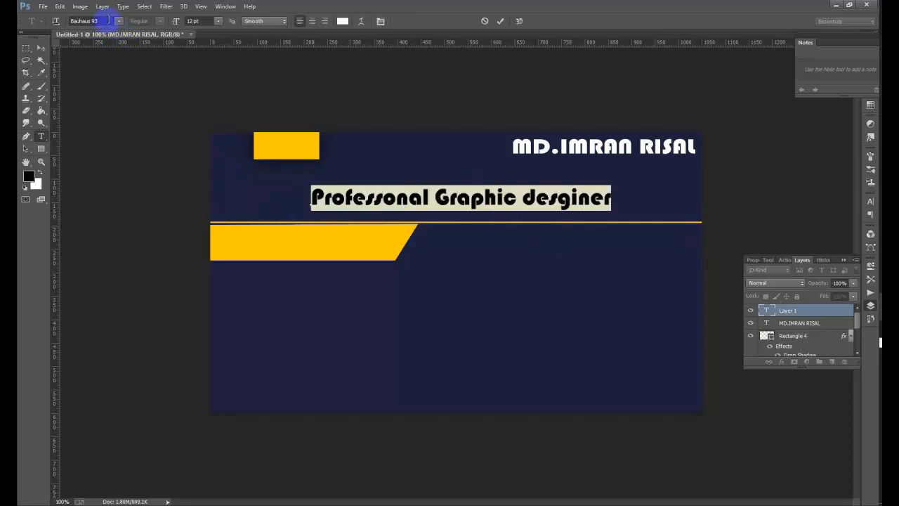
- Try Bell MT and Berlin Sans FB on the subtitle, settling on Birch Std, and commit
key("Down")
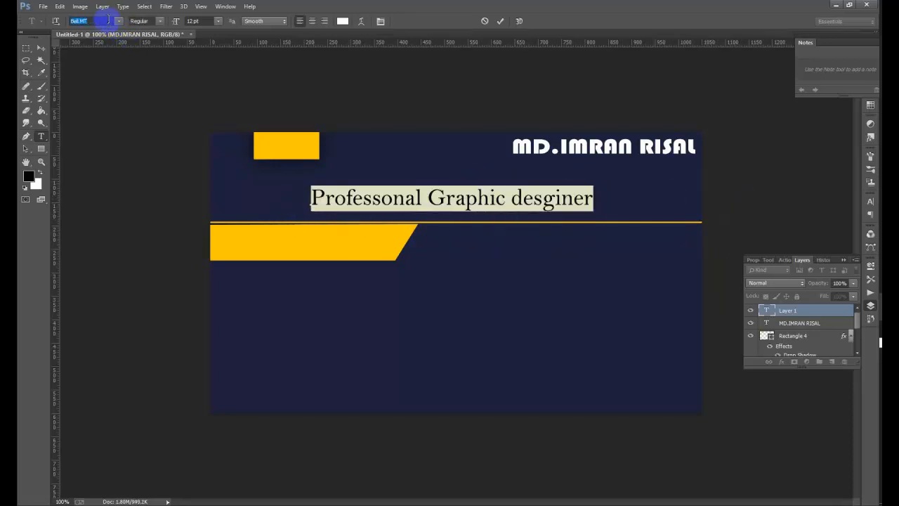
key("Down")
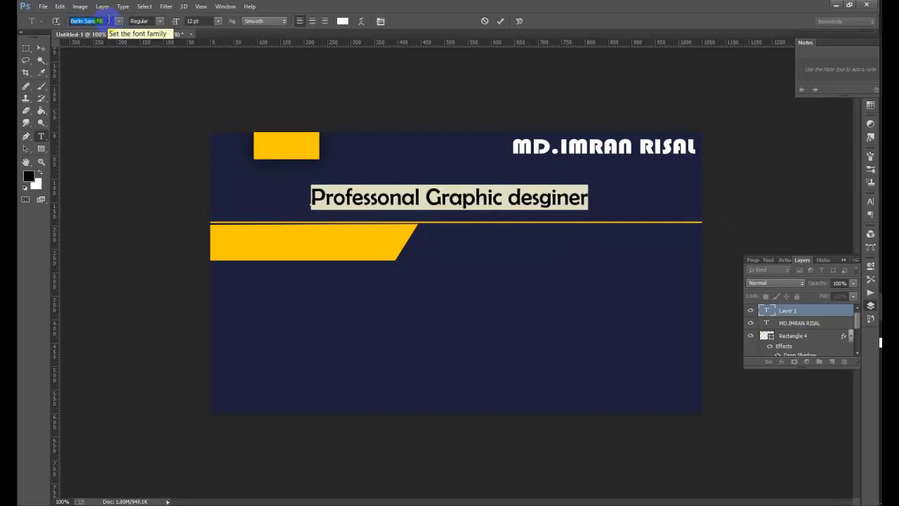
key("Down")
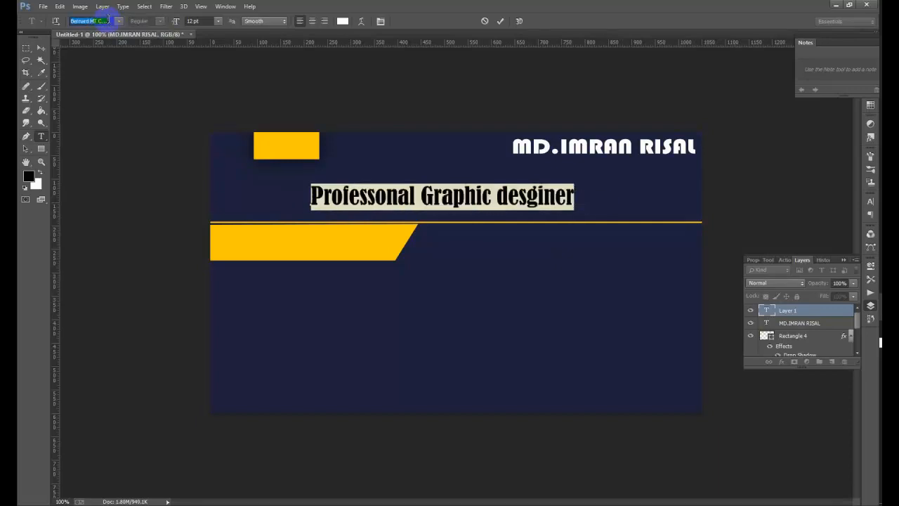
key("Down")
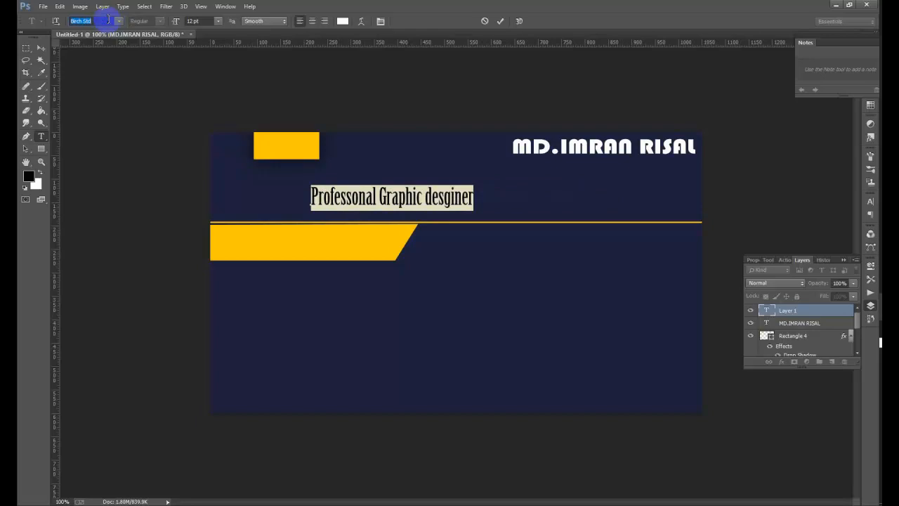
left_click(40, 49)
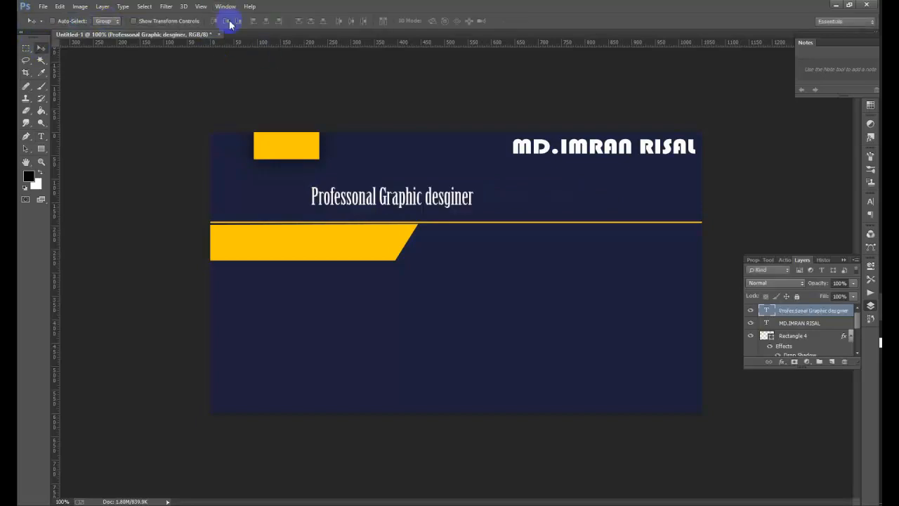
- Recolour the whole subtitle to the rectangle's yellow #ffc600 and commit it
left_click(41, 136)
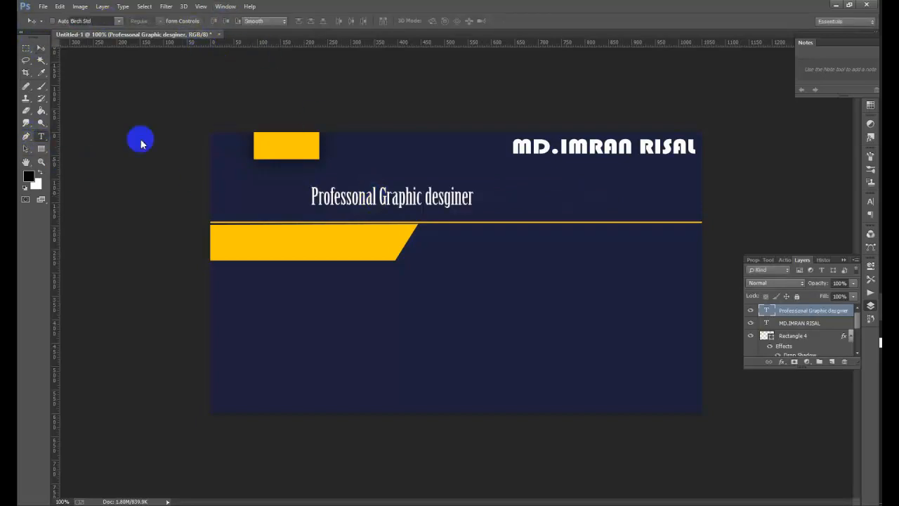
left_click_drag(380, 197, 404, 197)
left_click(393, 195)
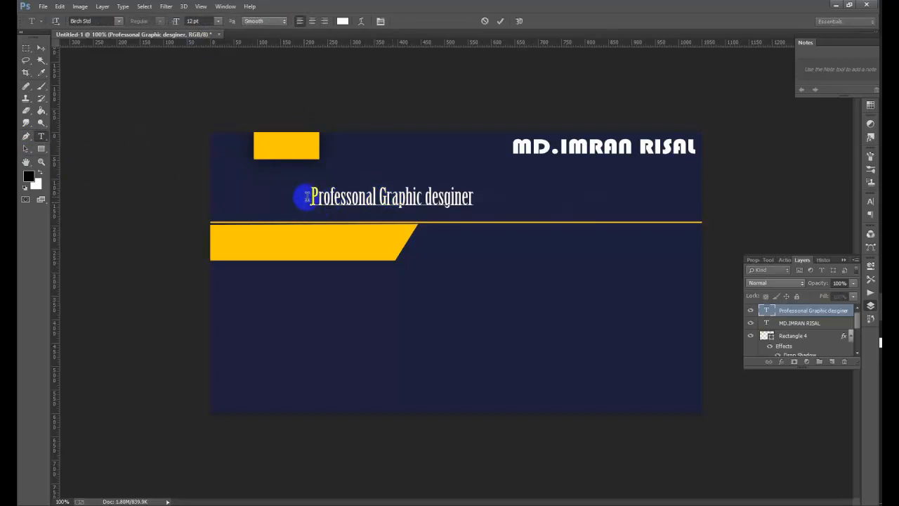
left_click_drag(307, 196, 553, 199)
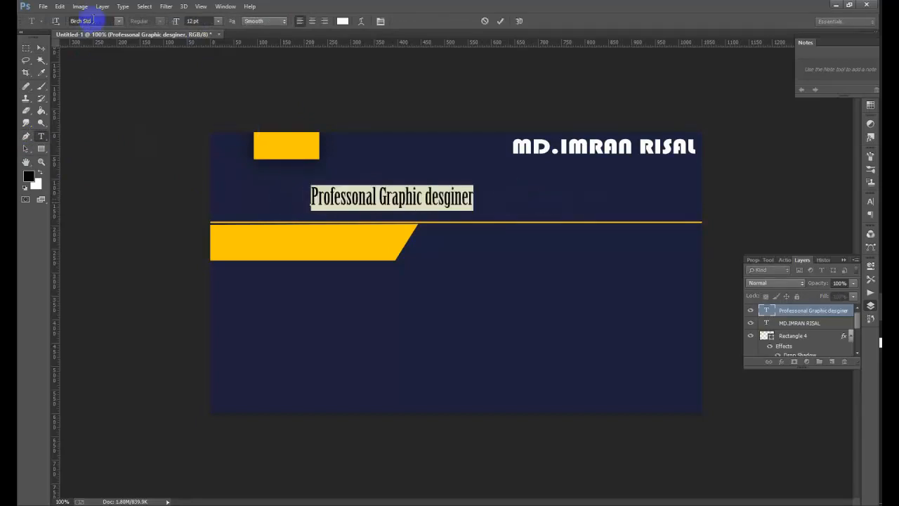
left_click(342, 21)
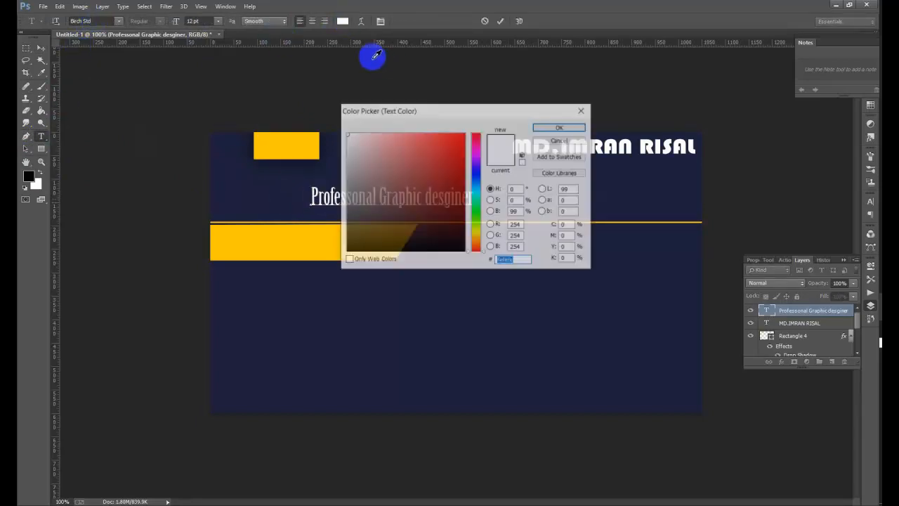
left_click(277, 236)
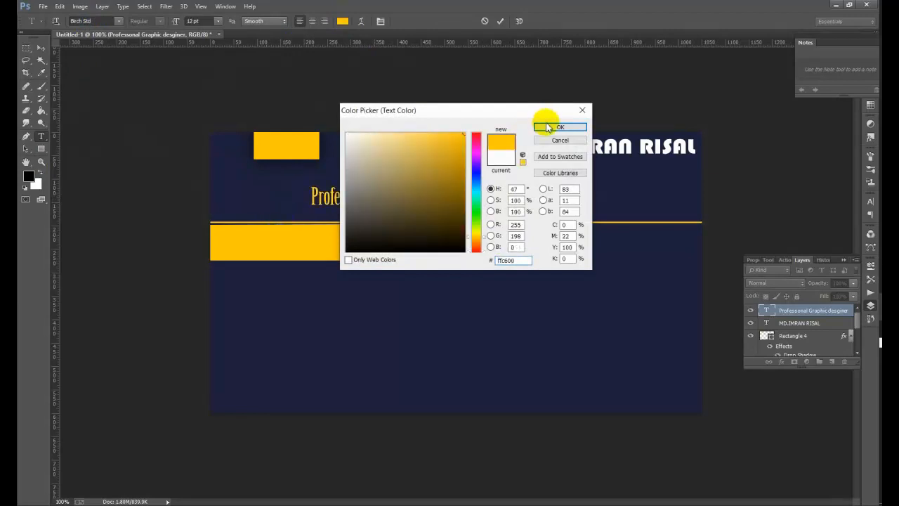
left_click(560, 126)
left_click(40, 48)
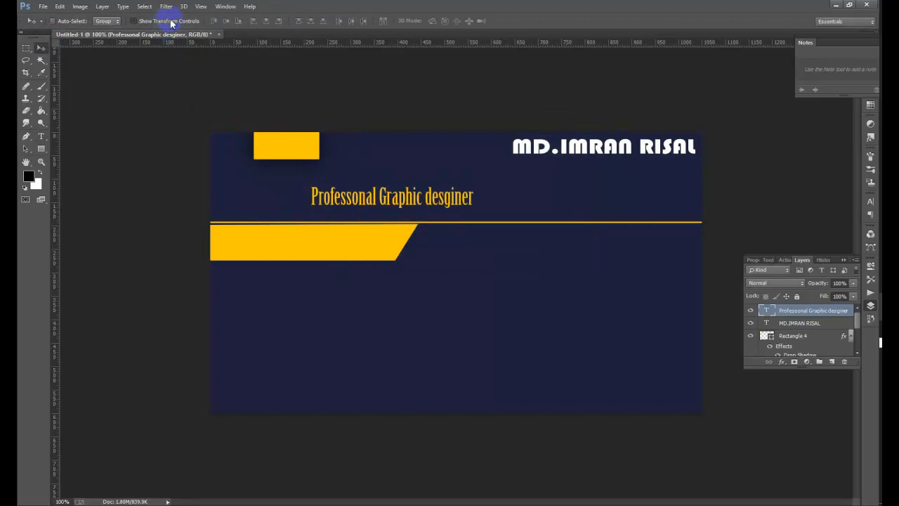
- Squash the subtitle to about half height and 80% width, then place it beneath the name
left_click(171, 23)
left_click_drag(392, 206, 393, 194)
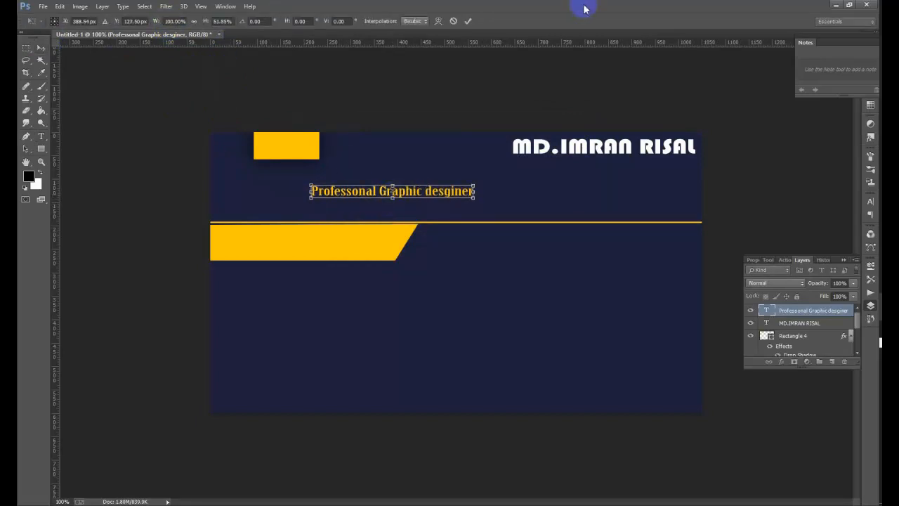
left_click(469, 23)
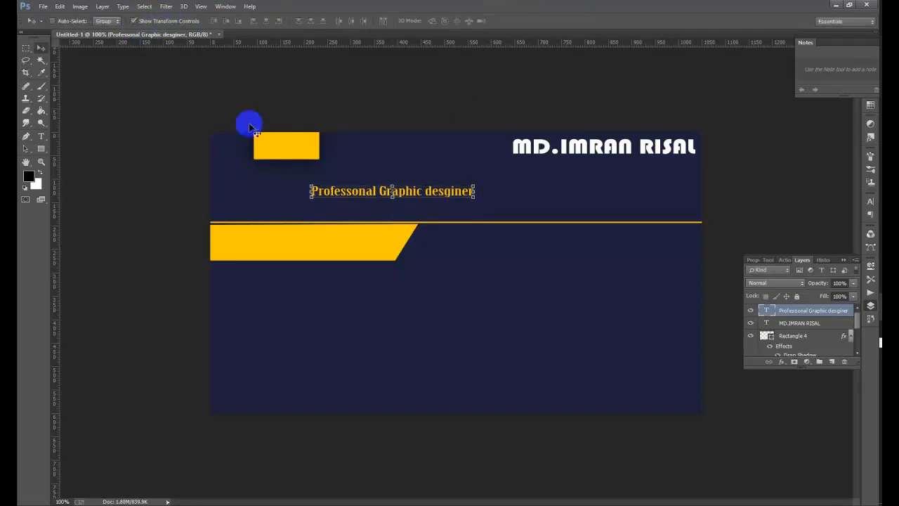
left_click_drag(316, 190, 344, 191)
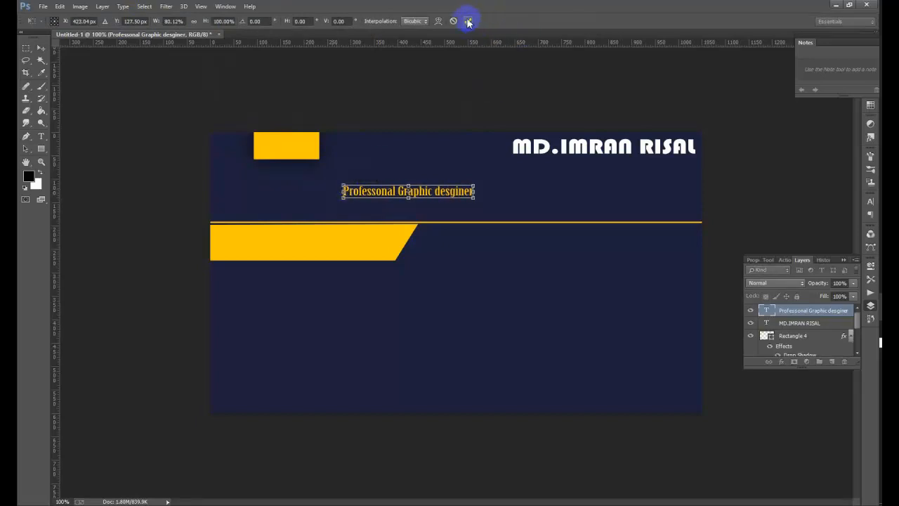
left_click(468, 21)
left_click_drag(401, 204, 696, 174)
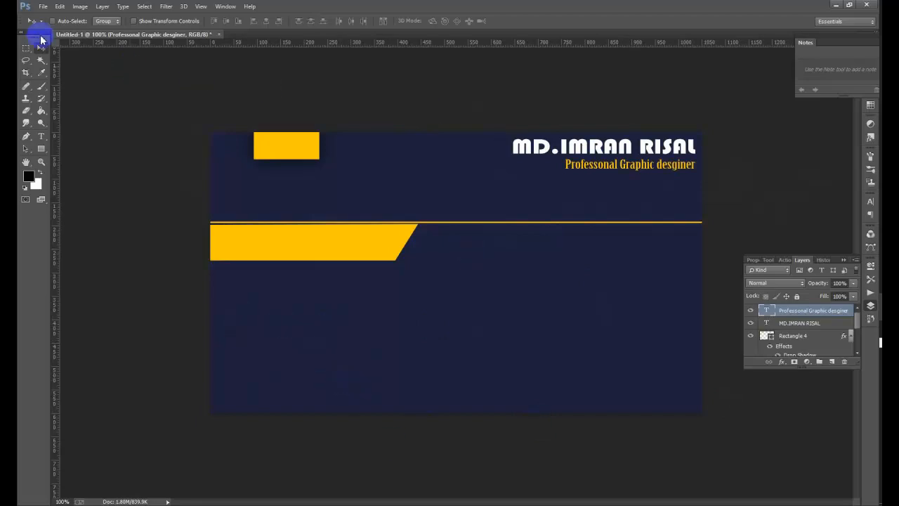
left_click(43, 7)
left_click(62, 31)
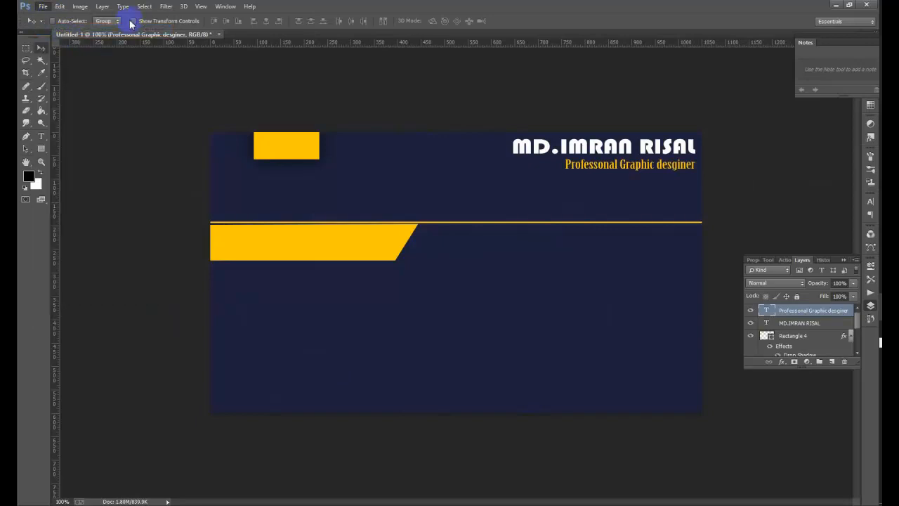
- Open the logo PNG and drag the cartoon head onto the business card
scroll(524, 169, "down", 10)
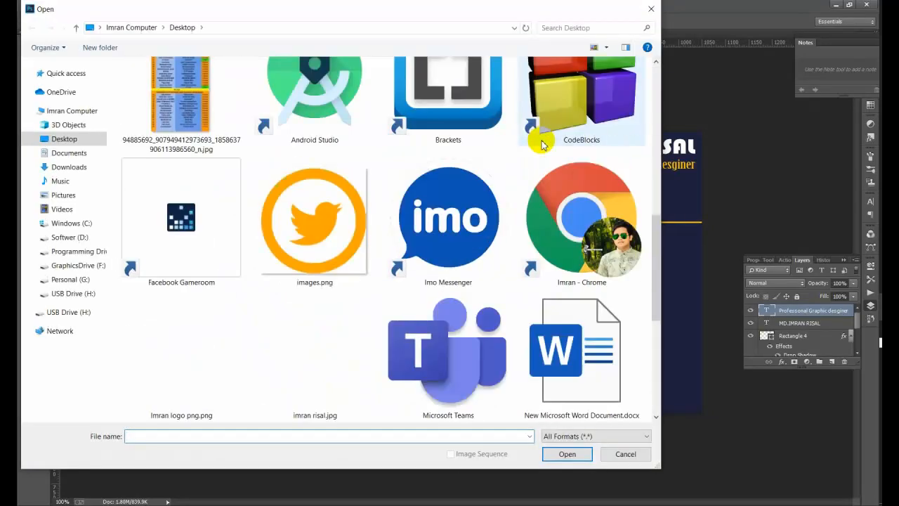
left_click(176, 246)
left_click(569, 451)
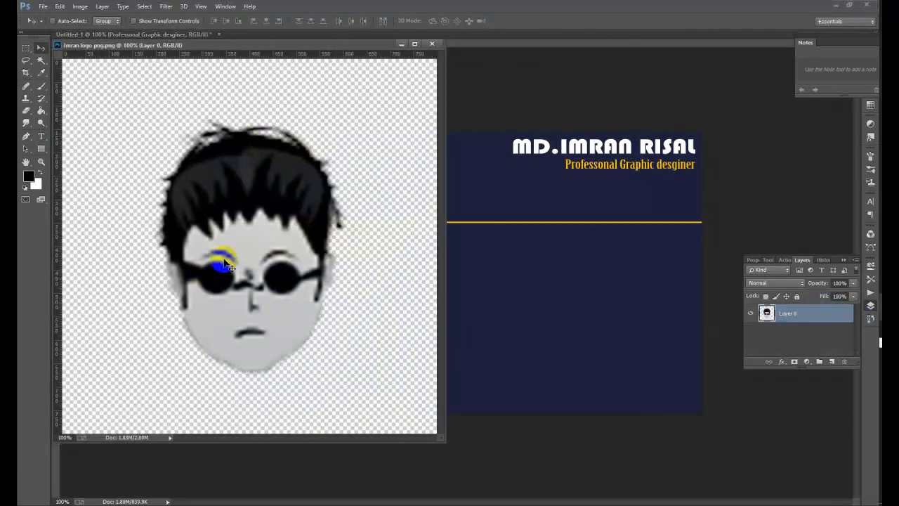
left_click_drag(223, 264, 508, 295)
- Scale the cartoon head much smaller and move it to the card's lower-left
left_click(401, 43)
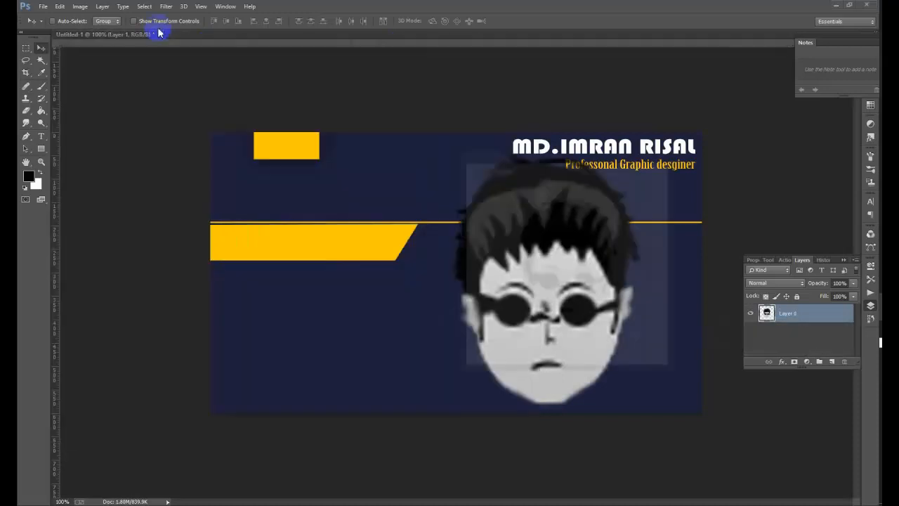
left_click(151, 20)
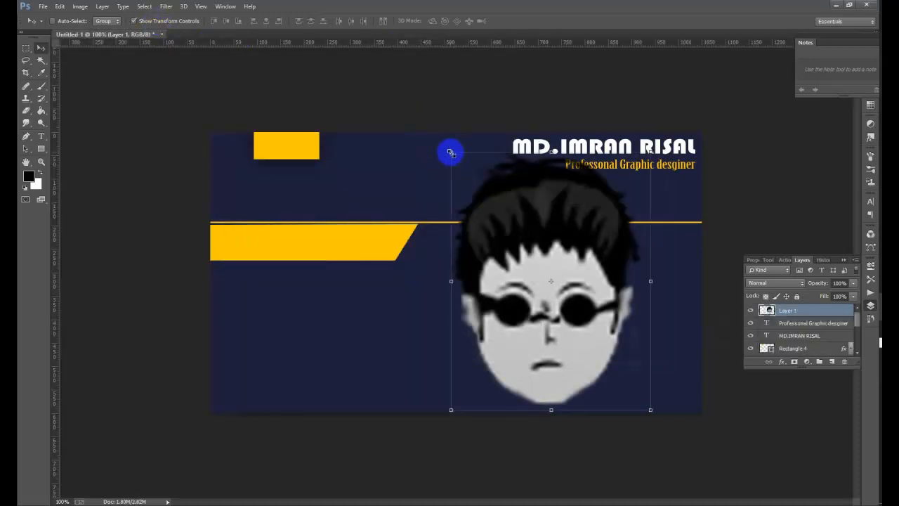
left_click_drag(451, 151, 603, 358)
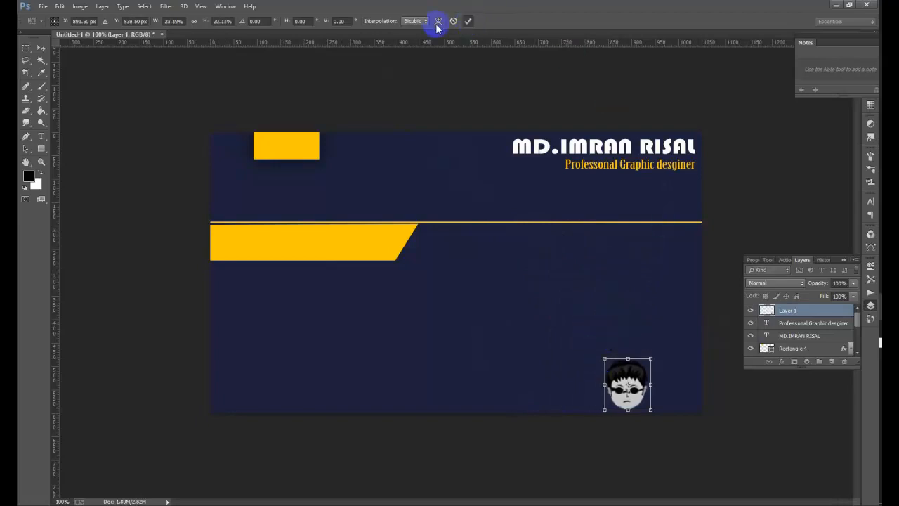
key("Return")
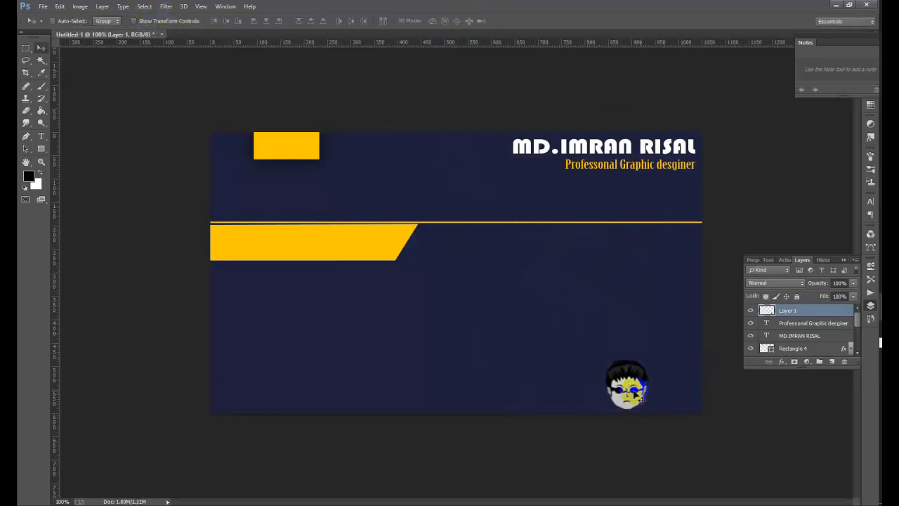
left_click_drag(635, 395, 296, 380)
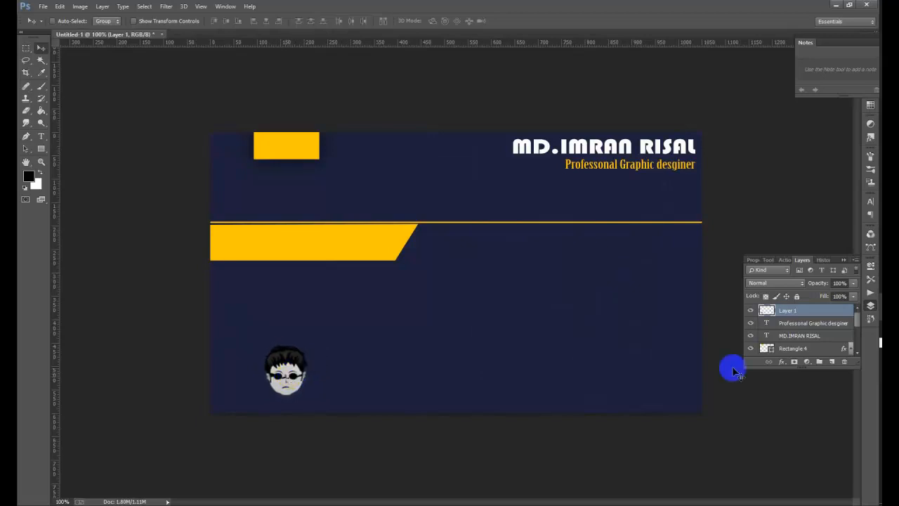
- Type 'Graphics Home' in yellow above the avatar, shift it left and down, and commit it
key("t")
left_click(264, 309)
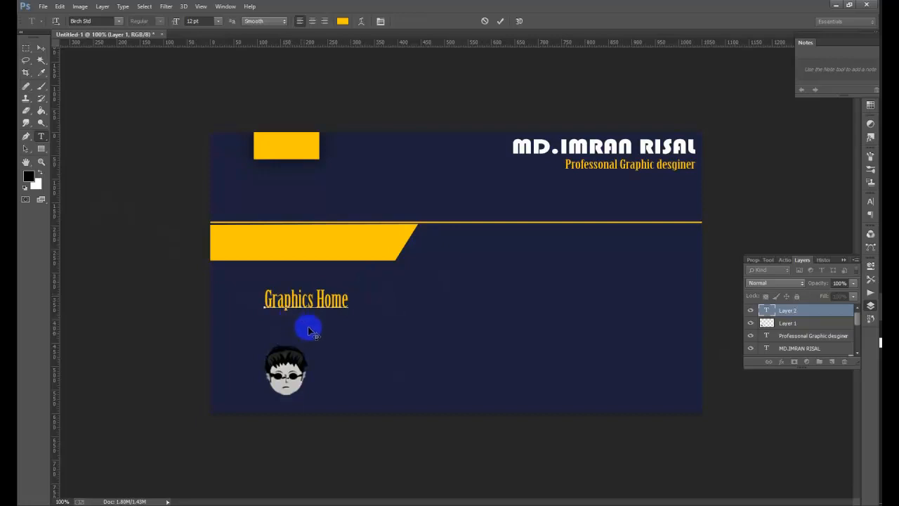
left_click_drag(316, 318, 295, 335)
right_click(290, 373)
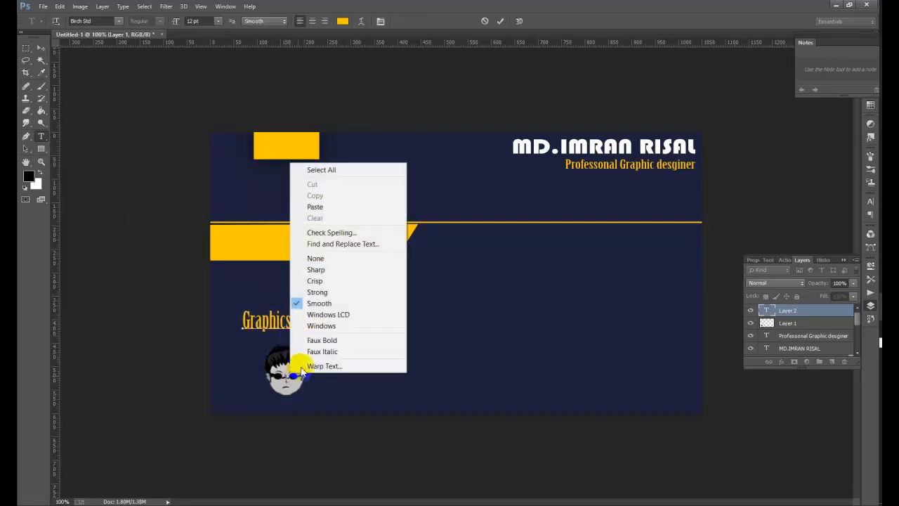
left_click(503, 35)
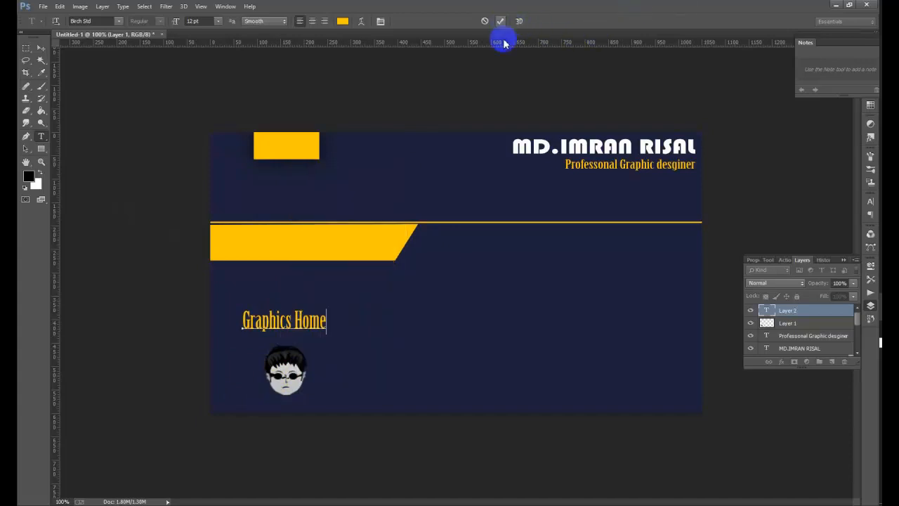
right_click(289, 364)
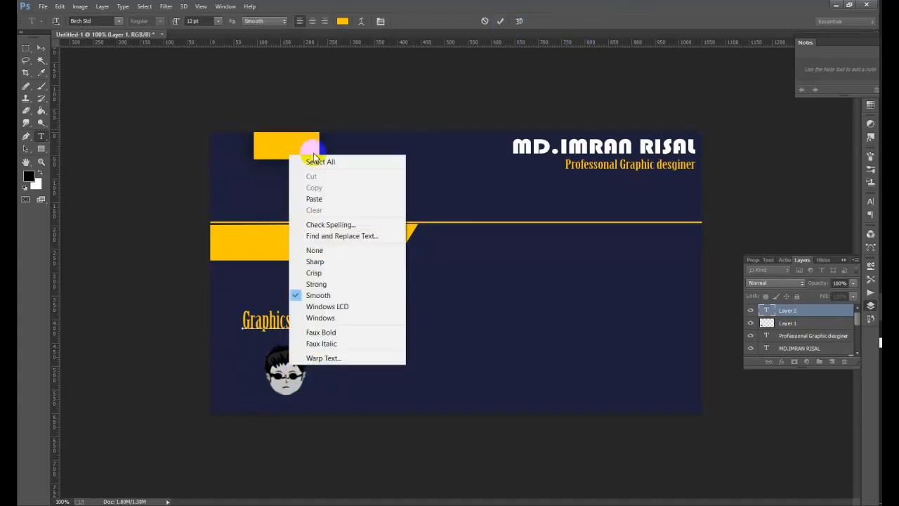
left_click(288, 378)
left_click(501, 22)
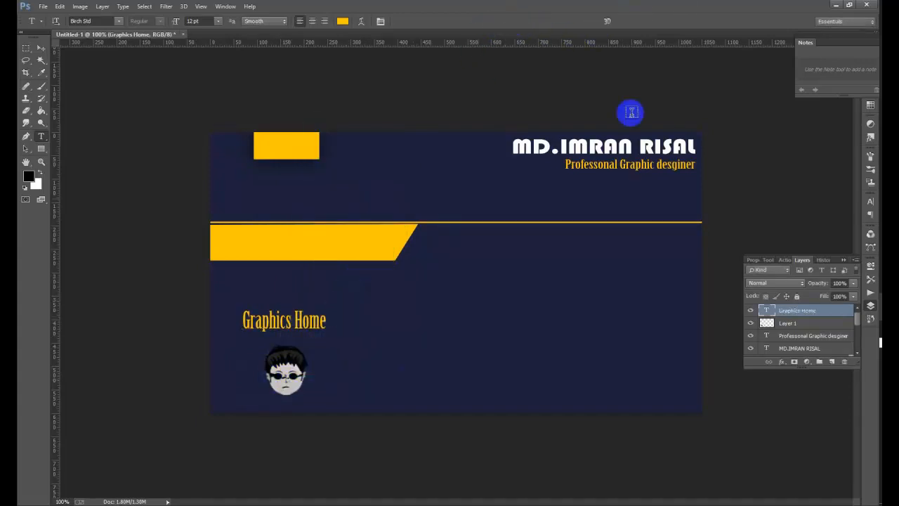
left_click(289, 366)
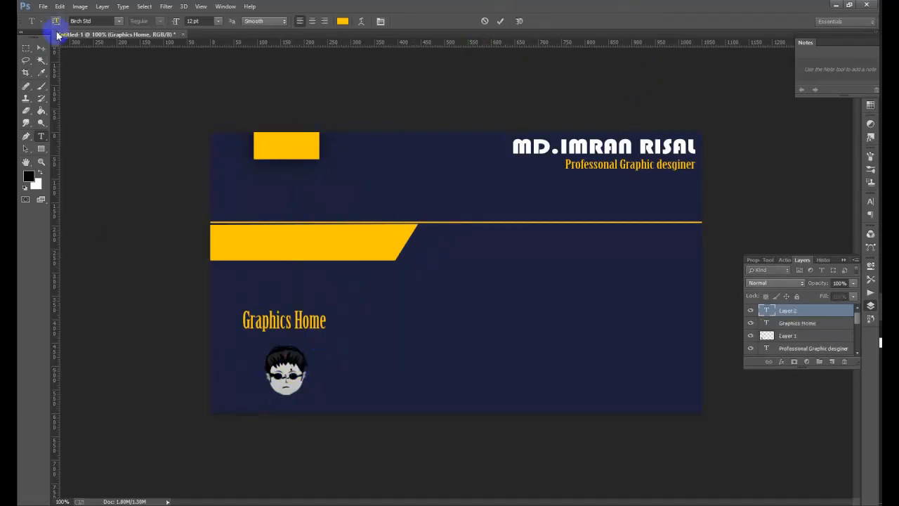
left_click(42, 48)
- Move the avatar up above the text and drag Graphics Home down near the card's bottom
right_click(288, 375)
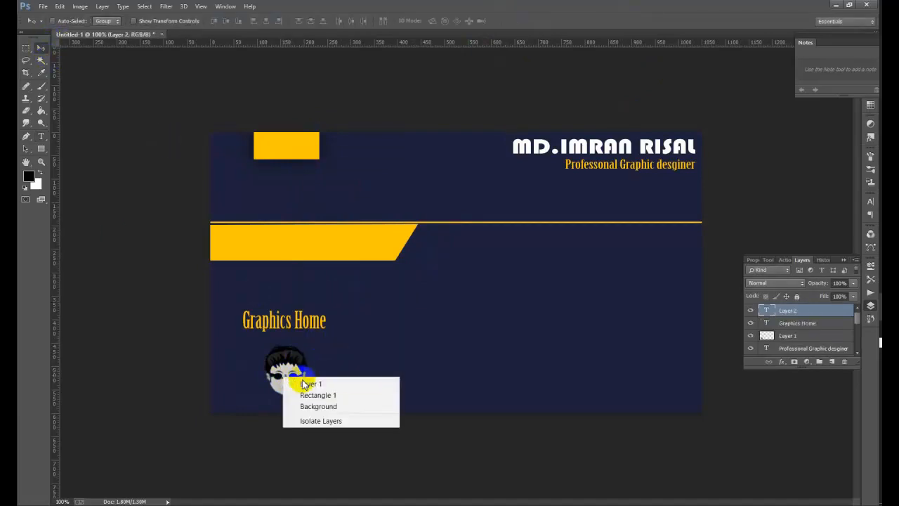
left_click(302, 383)
left_click_drag(286, 374, 294, 288)
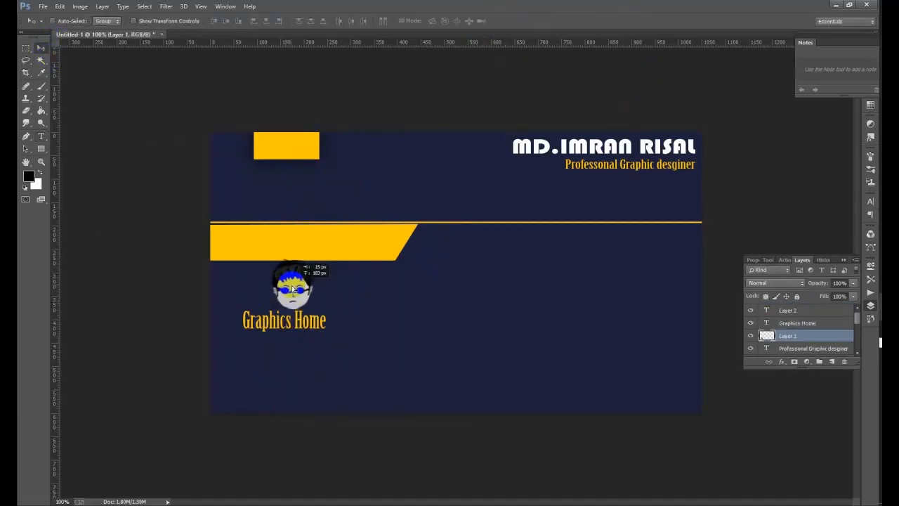
right_click(289, 328)
left_click(302, 331)
left_click_drag(300, 321, 290, 372)
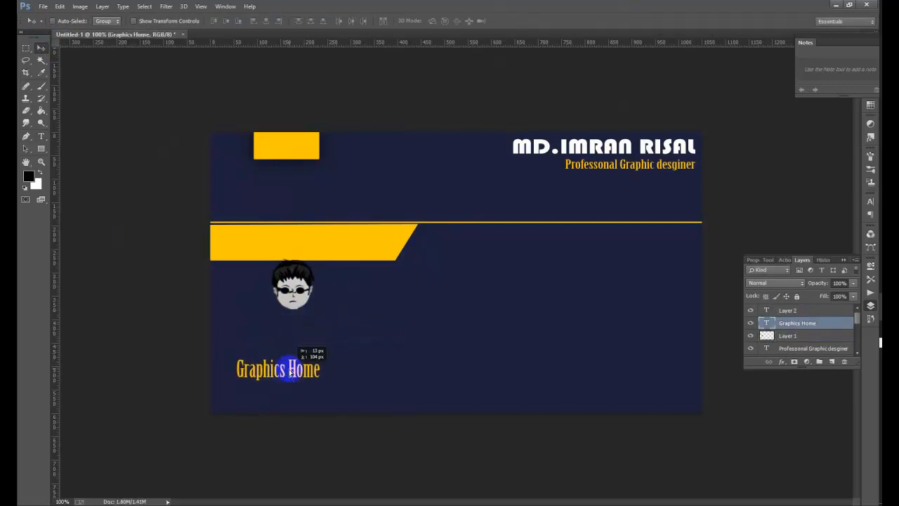
- Bring the avatar back down toward the text and nudge Graphics Home slightly lower
right_click(295, 291)
left_click(302, 309)
left_click_drag(289, 296, 279, 334)
right_click(281, 371)
left_click(285, 375)
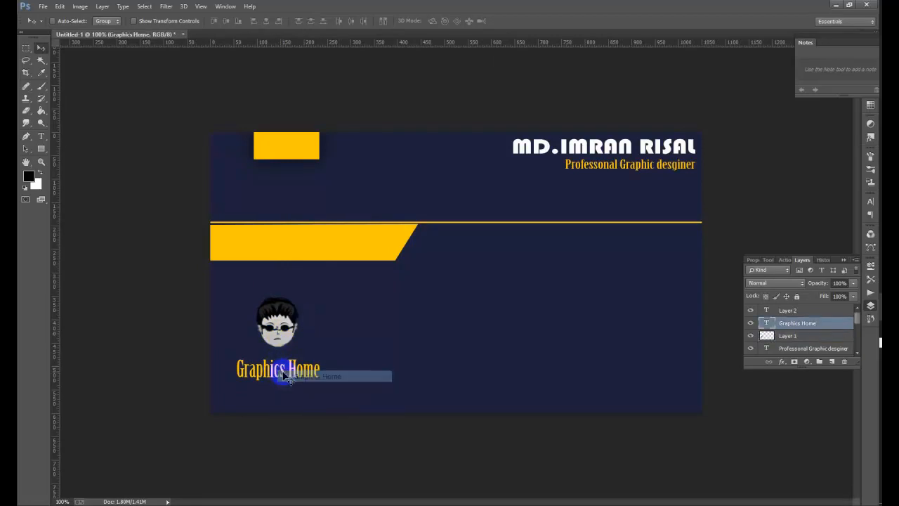
left_click_drag(284, 375, 285, 387)
right_click(287, 349)
left_click(295, 341)
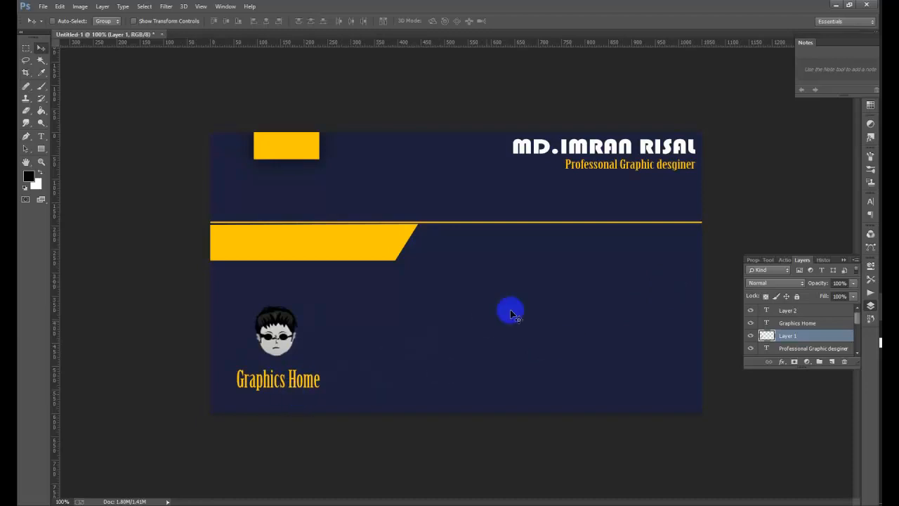
- Change the Graphics Home text font to Bernard MT Condensed
left_click(41, 138)
left_click(298, 383)
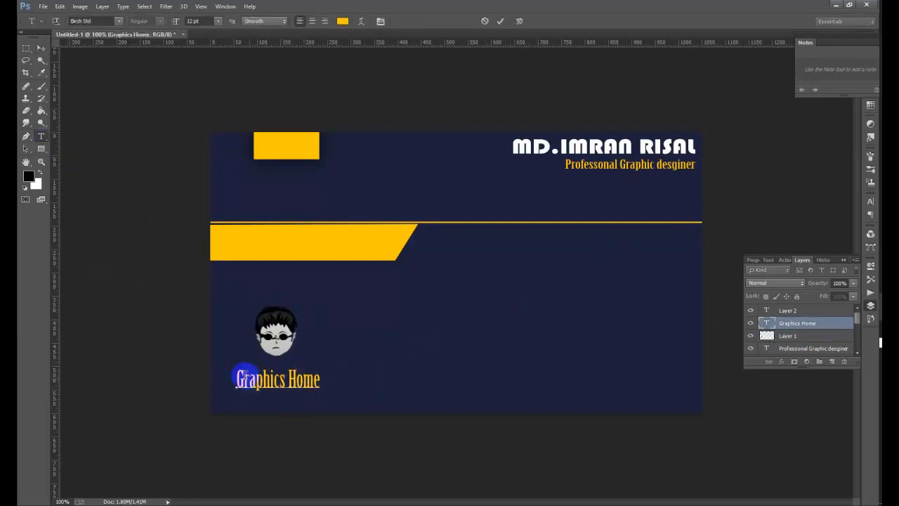
left_click_drag(239, 377, 264, 267)
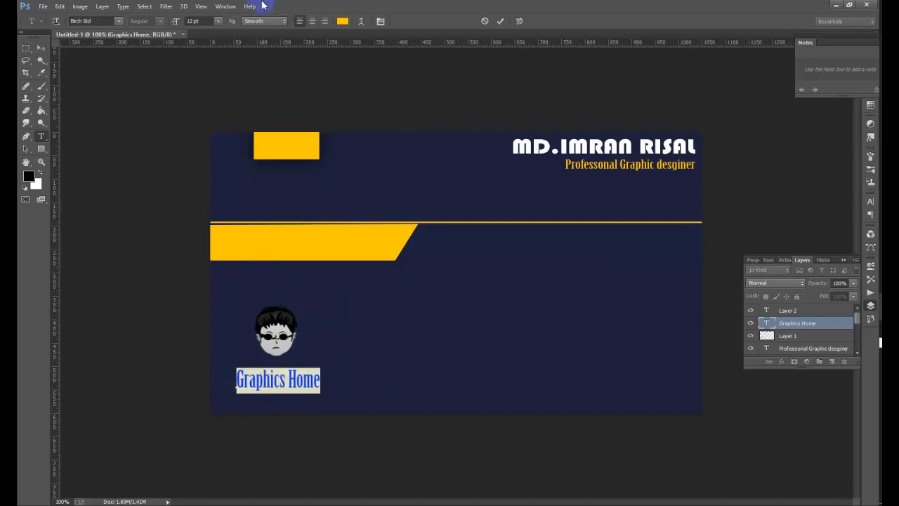
left_click(118, 22)
left_click(96, 21)
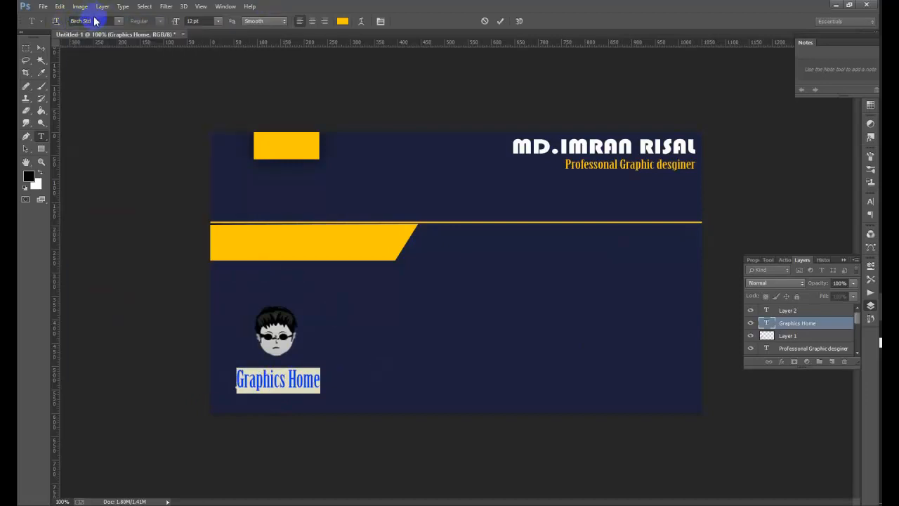
scroll(96, 20, "down", 3)
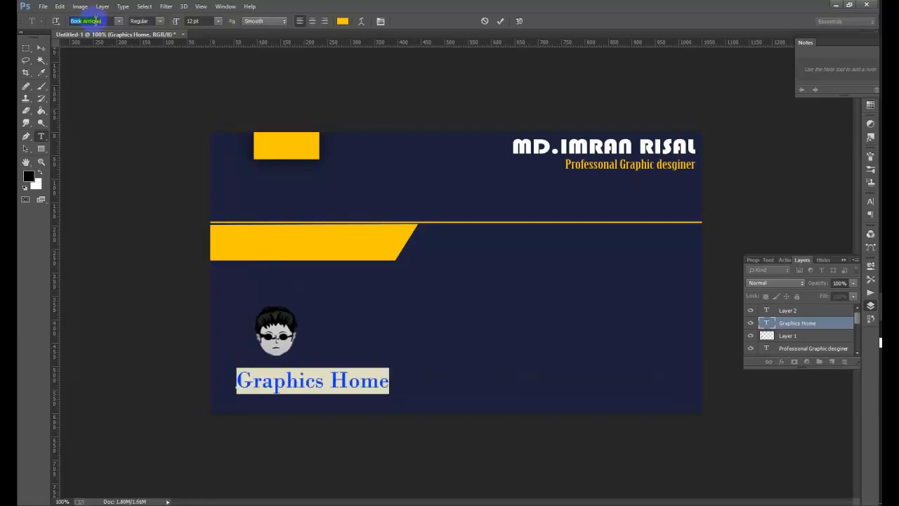
scroll(95, 19, "up", 6)
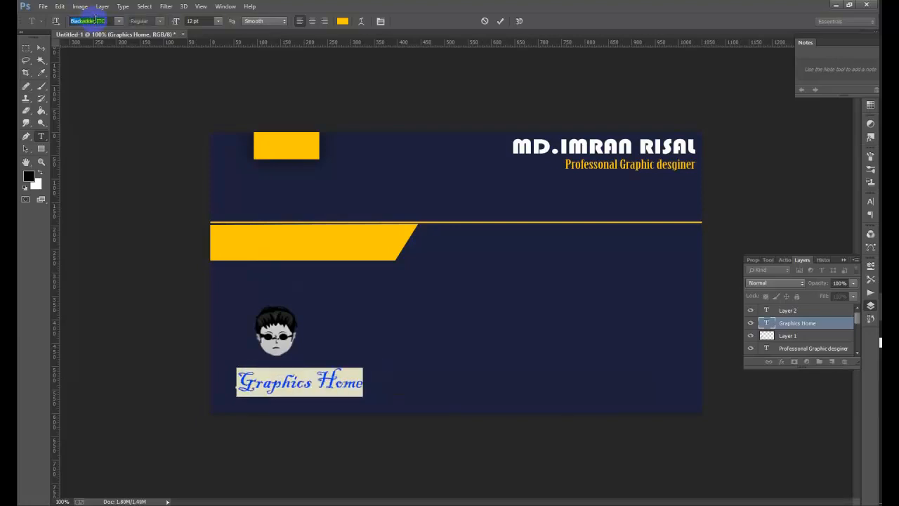
scroll(95, 18, "up", 4)
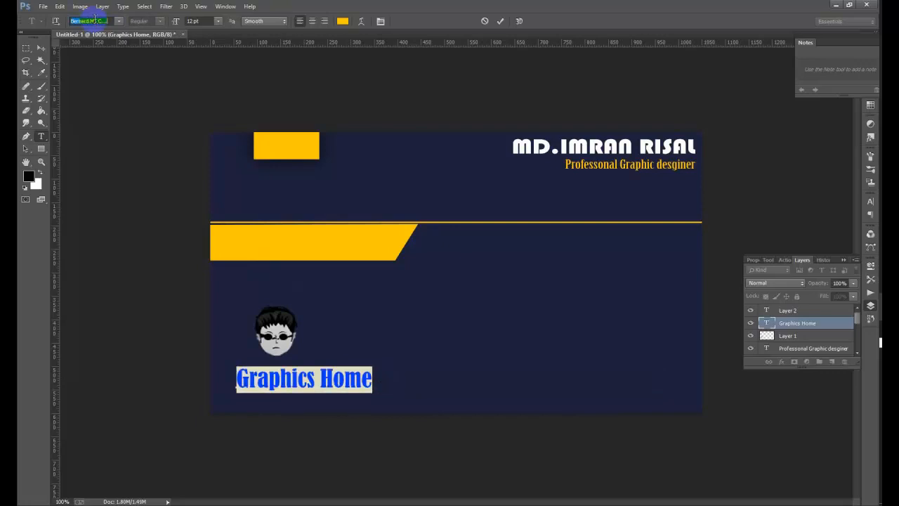
- Shift Graphics Home slightly left and nudge the avatar into place above it
left_click(42, 49)
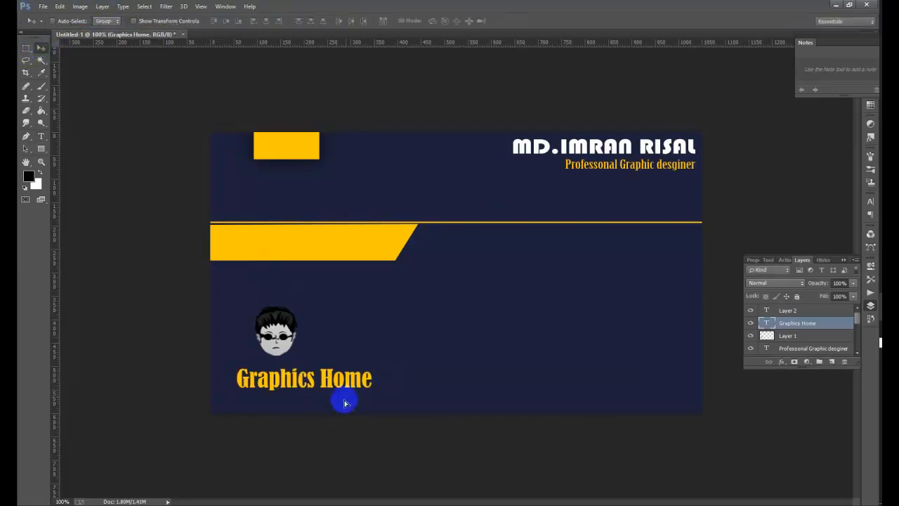
left_click_drag(341, 401, 327, 401)
right_click(285, 336)
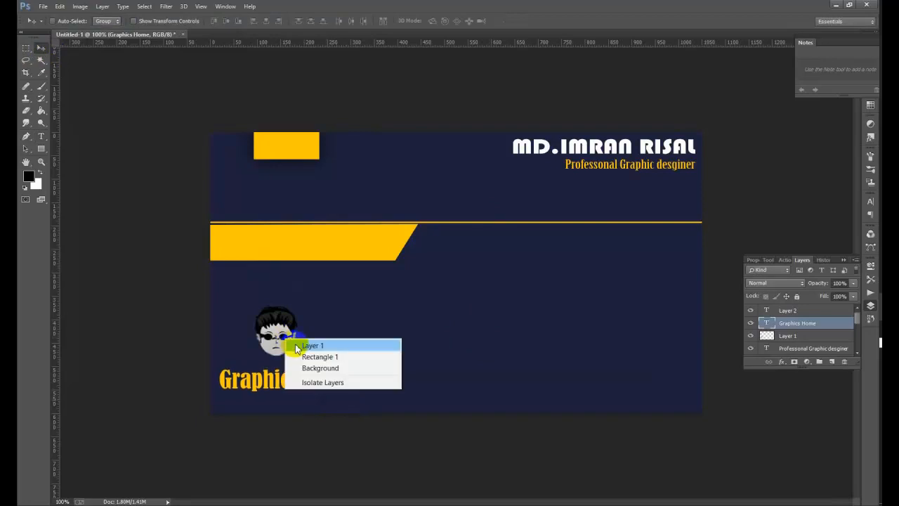
left_click(295, 344)
mouse_move(285, 337)
left_mouse_down()
mouse_move(294, 332)
mouse_move(286, 335)
left_mouse_up()
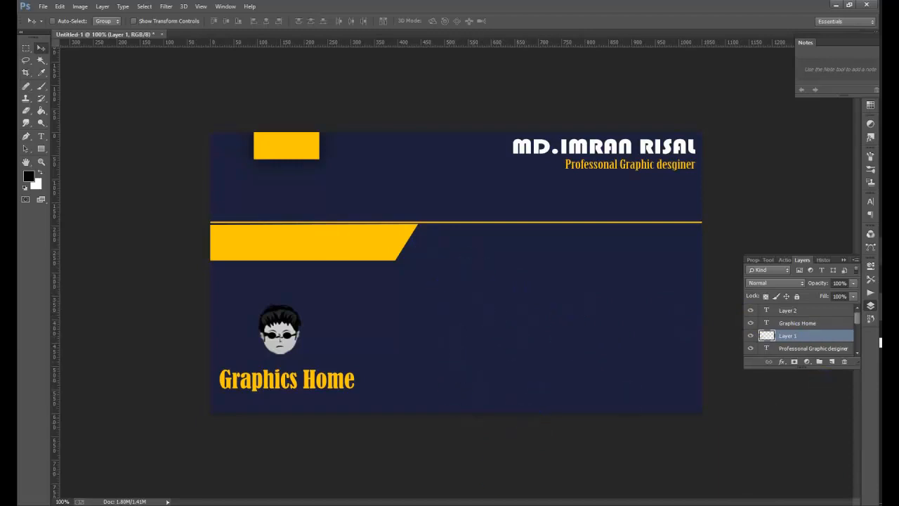
mouse_move(880, 346)
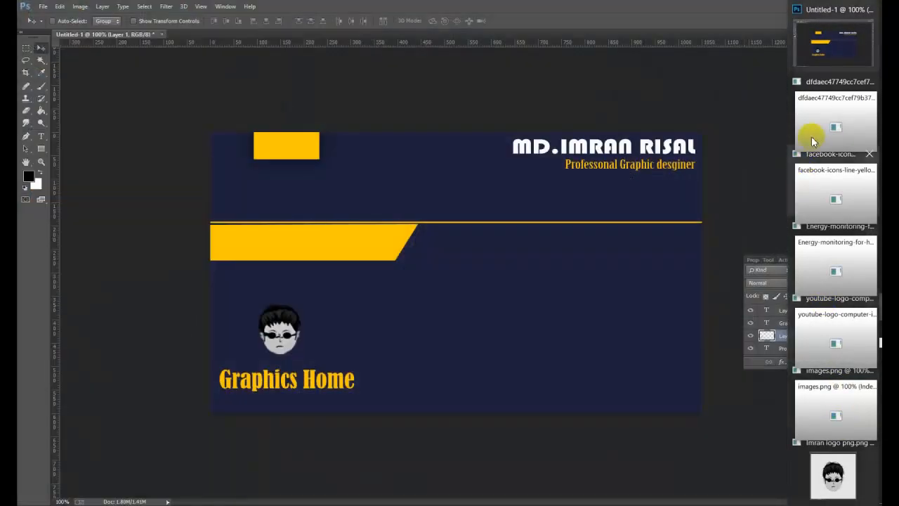
- Isolate the location pin from its image and drag it onto the card
left_click(813, 130)
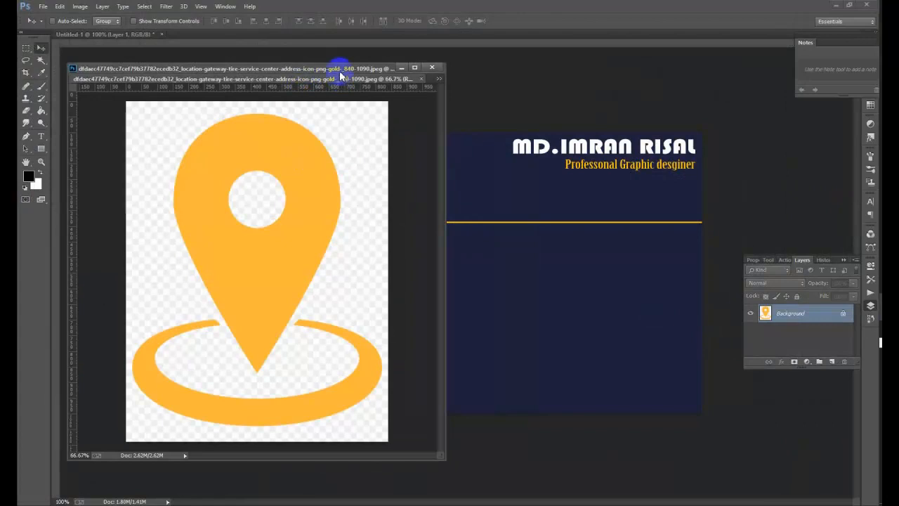
left_click_drag(341, 78, 307, 85)
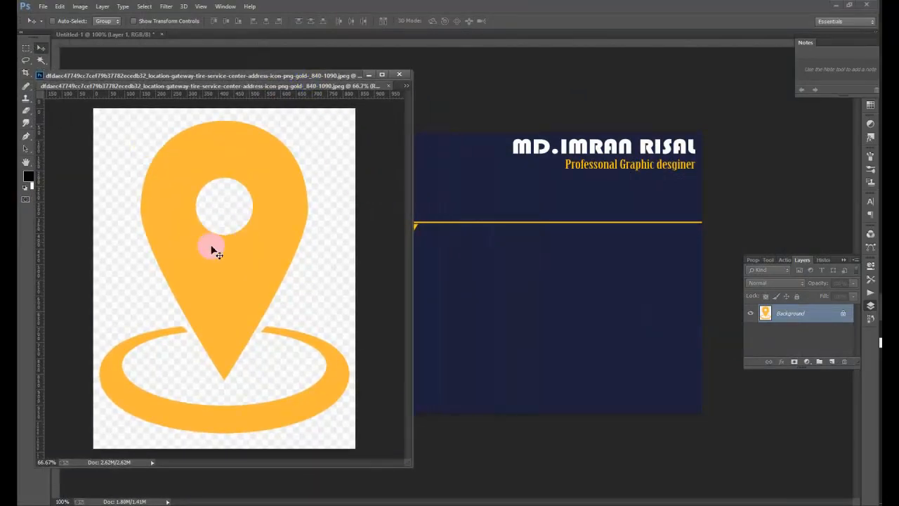
left_click(40, 61)
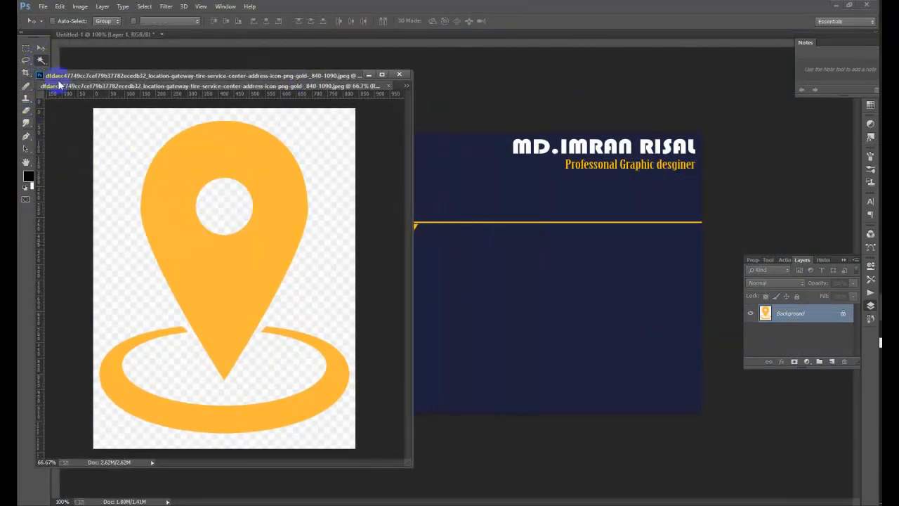
left_click(143, 121)
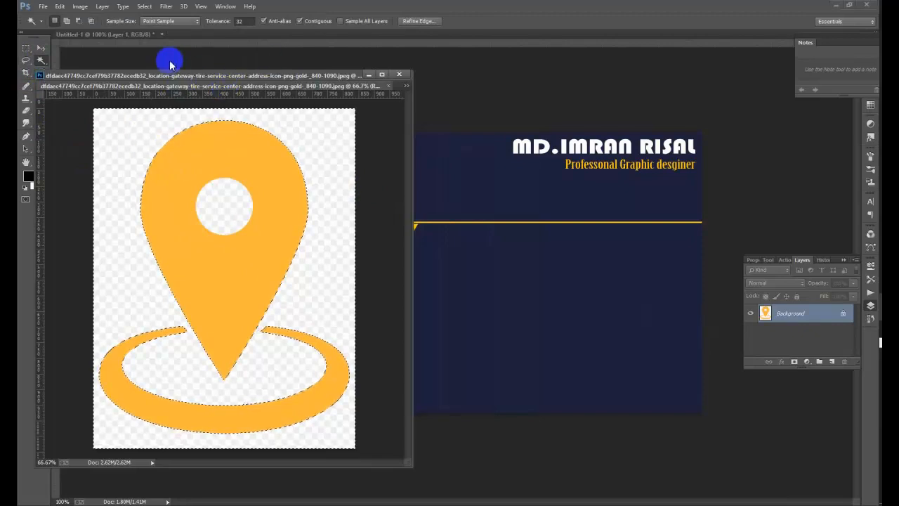
left_click(144, 6)
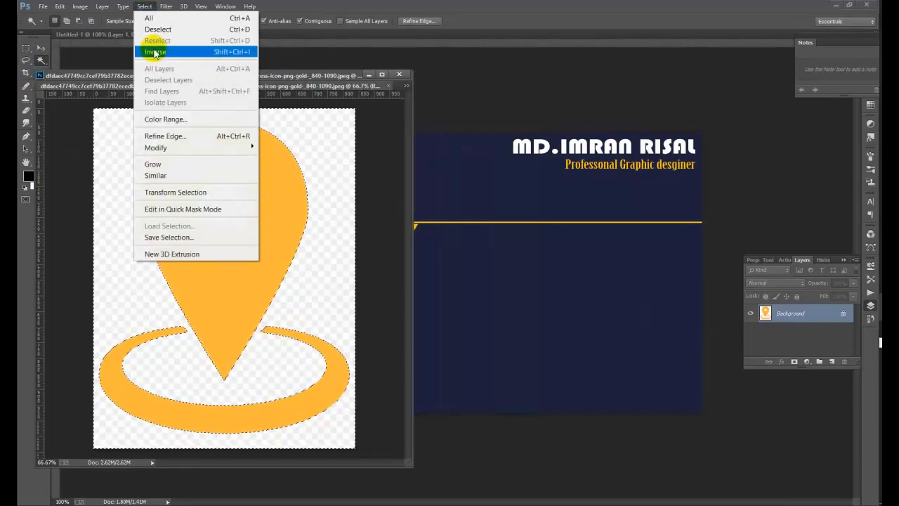
left_click(155, 52)
left_click(40, 49)
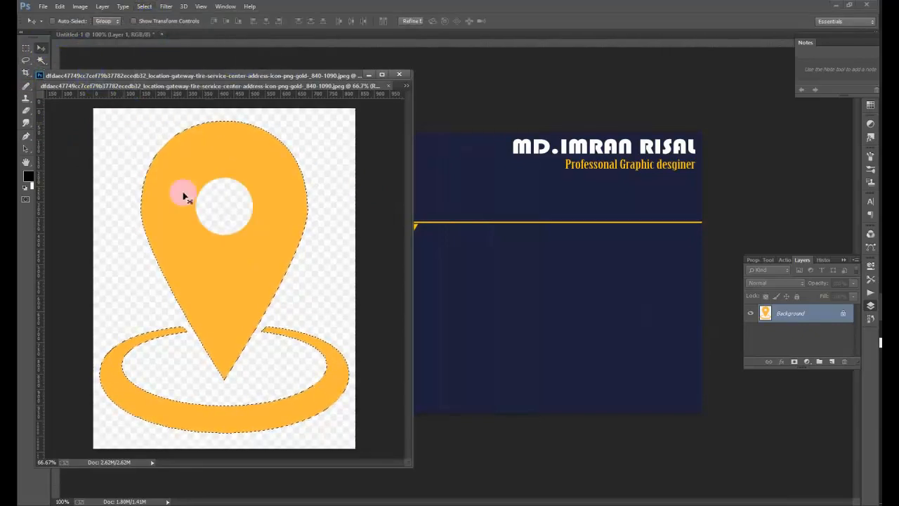
left_click_drag(180, 194, 443, 213)
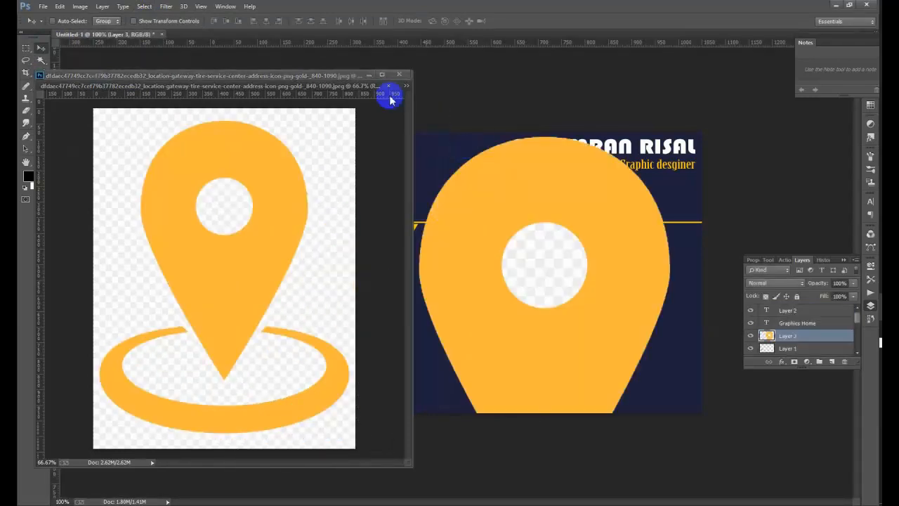
left_click(389, 85)
- Delete the pin's inner circle so the navy card shows through
left_click(40, 59)
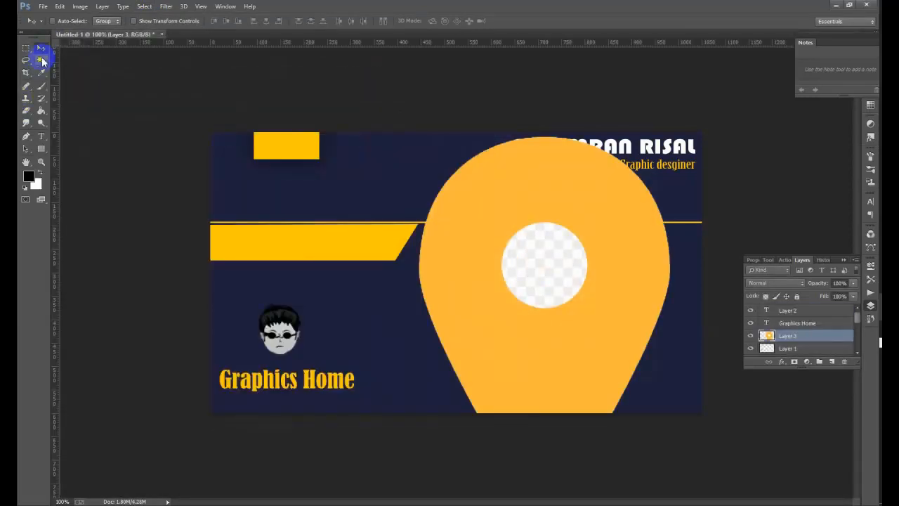
left_click(576, 263)
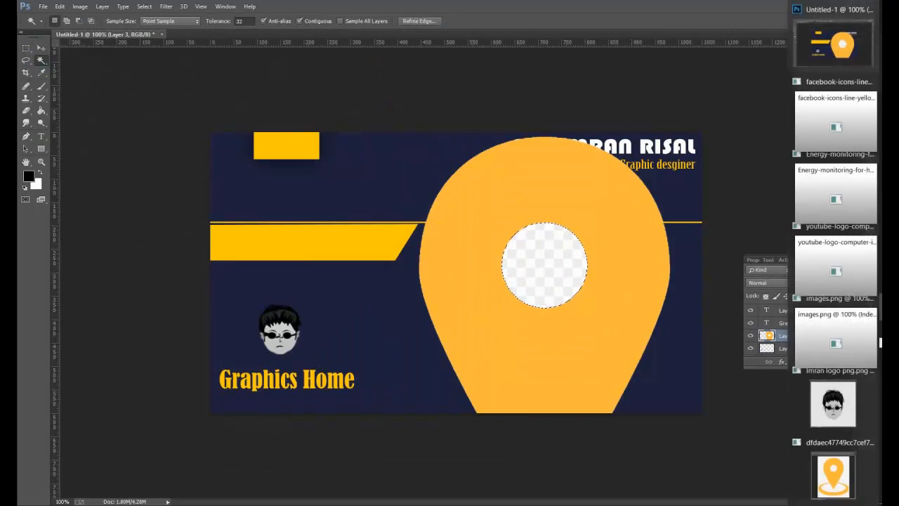
key("Delete")
left_click(165, 6)
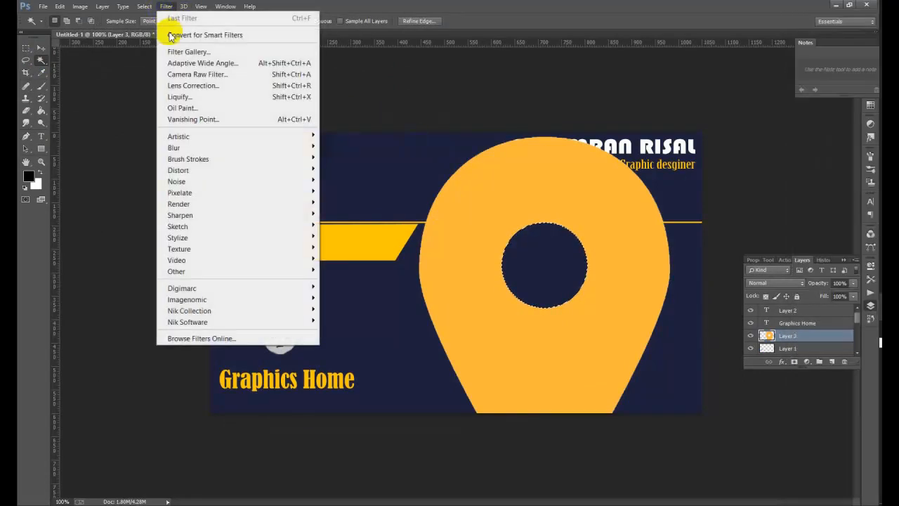
mouse_move(144, 7)
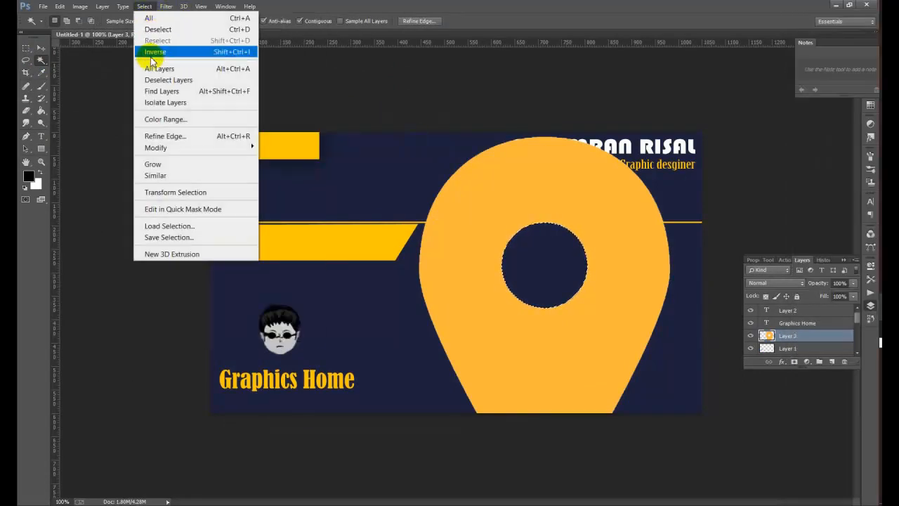
left_click(156, 29)
- Shrink the pin to about 75 px and place it below the gold line using a vertical guide
left_click(40, 48)
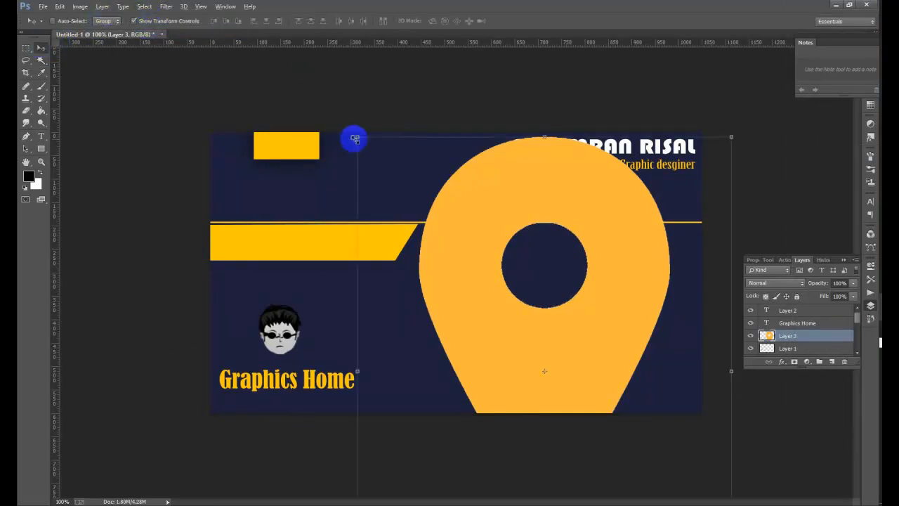
left_click_drag(356, 139, 505, 332)
left_click_drag(572, 364, 658, 207)
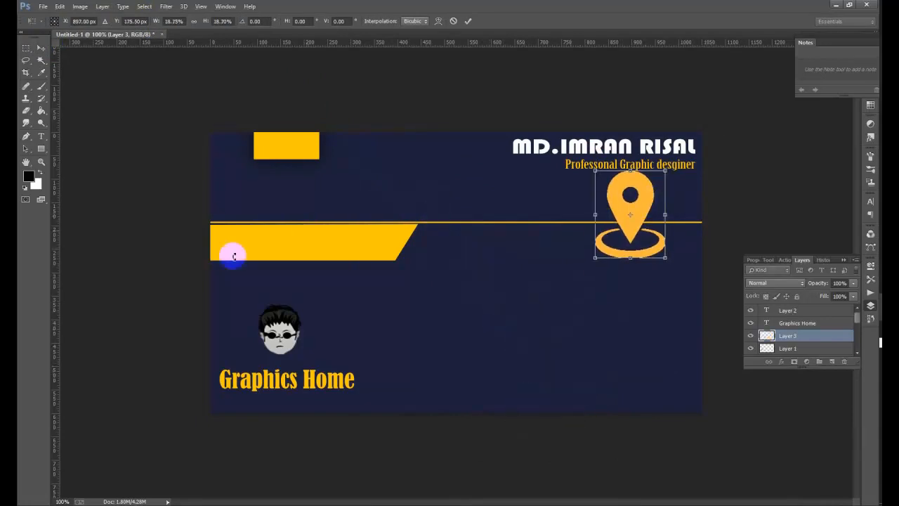
left_click_drag(59, 274, 514, 387)
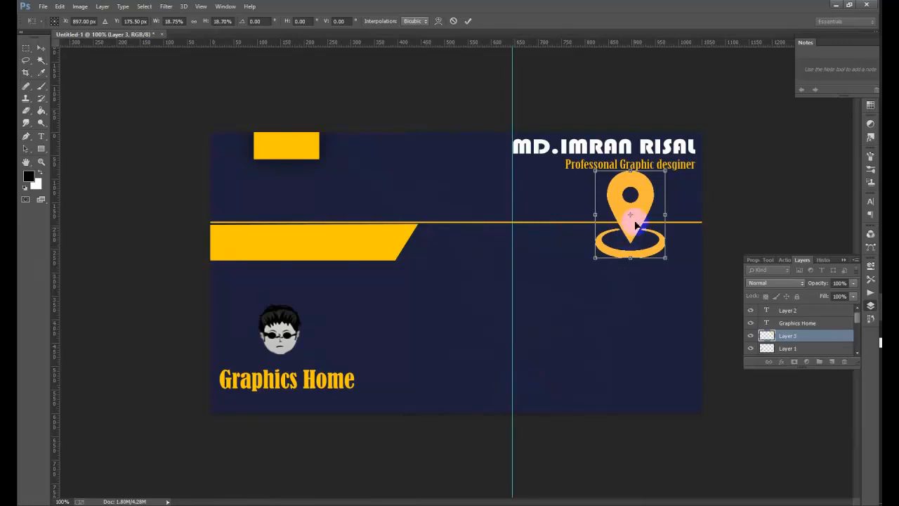
mouse_move(630, 214)
left_mouse_down()
mouse_move(584, 259)
mouse_move(547, 318)
mouse_move(632, 201)
mouse_move(631, 213)
left_mouse_up()
left_click_drag(595, 172, 527, 320)
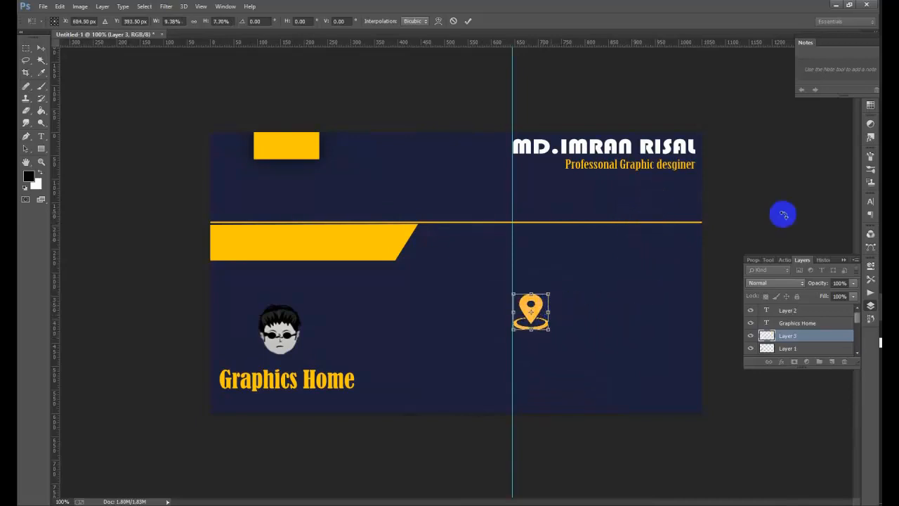
left_click(468, 22)
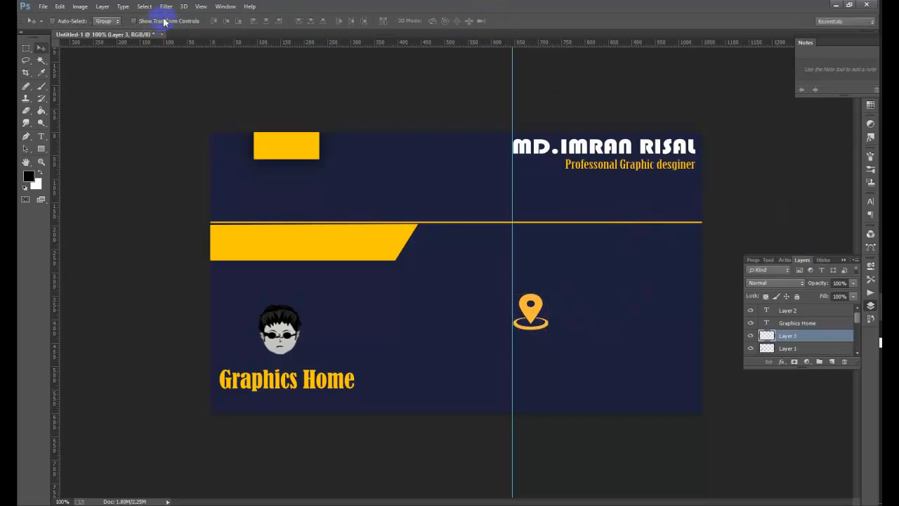
- Isolate the round Facebook icon from its image and drag it onto the card
mouse_move(890, 309)
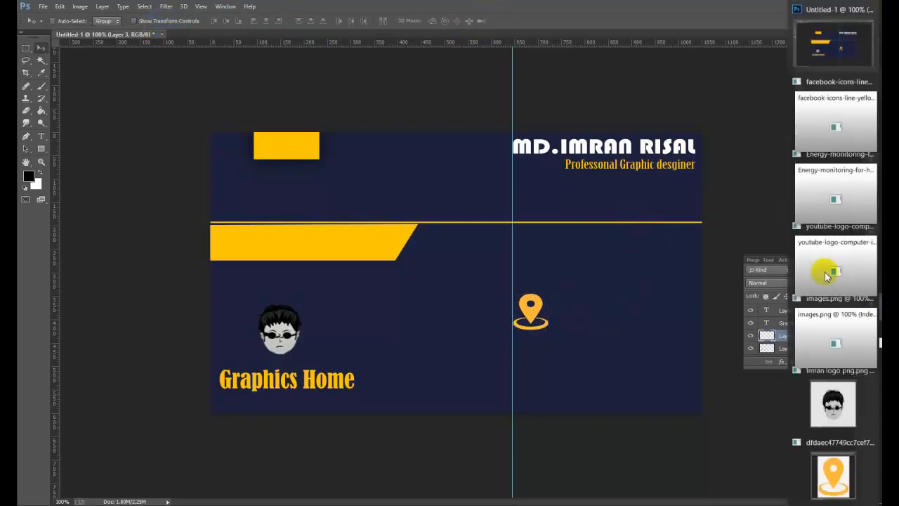
left_click(817, 139)
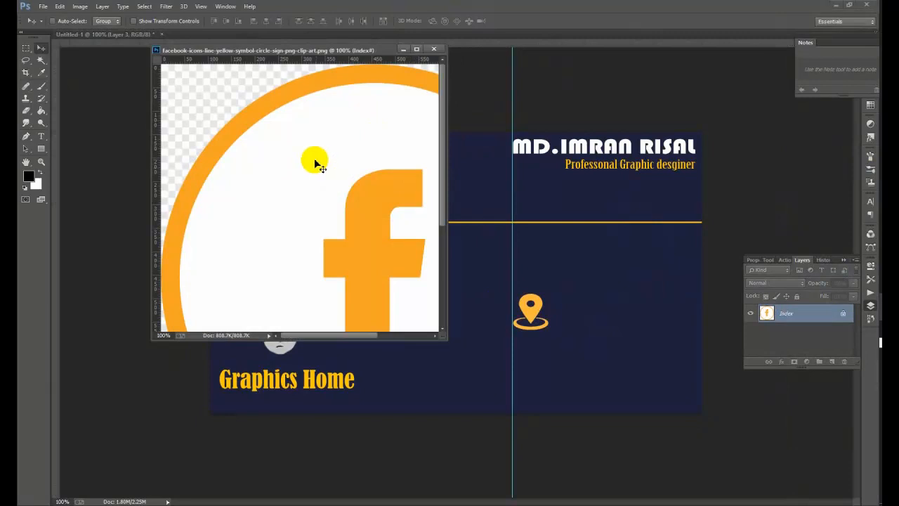
left_click_drag(311, 161, 555, 234)
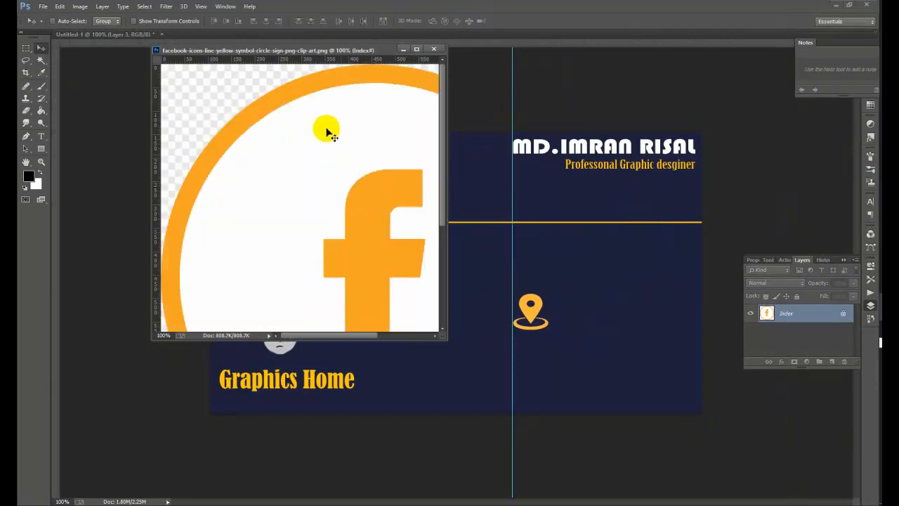
left_click_drag(350, 53, 243, 71)
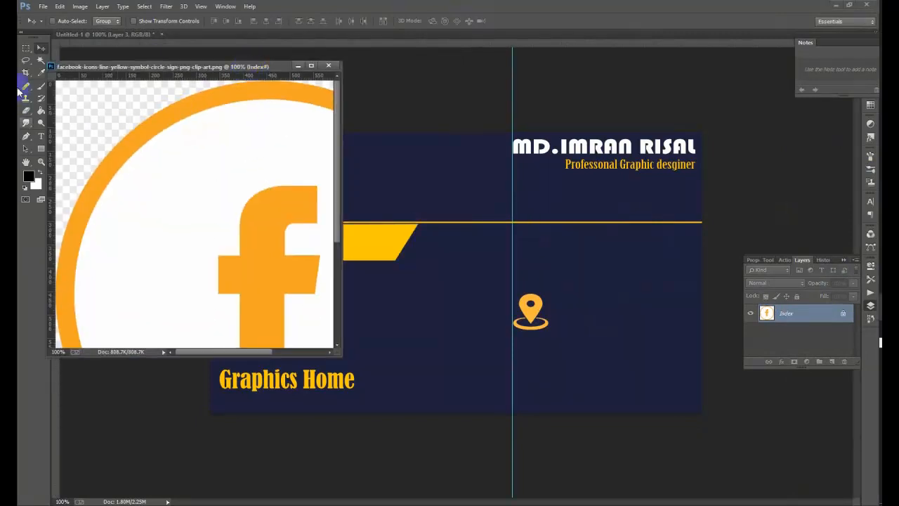
left_click(40, 60)
left_click(91, 105)
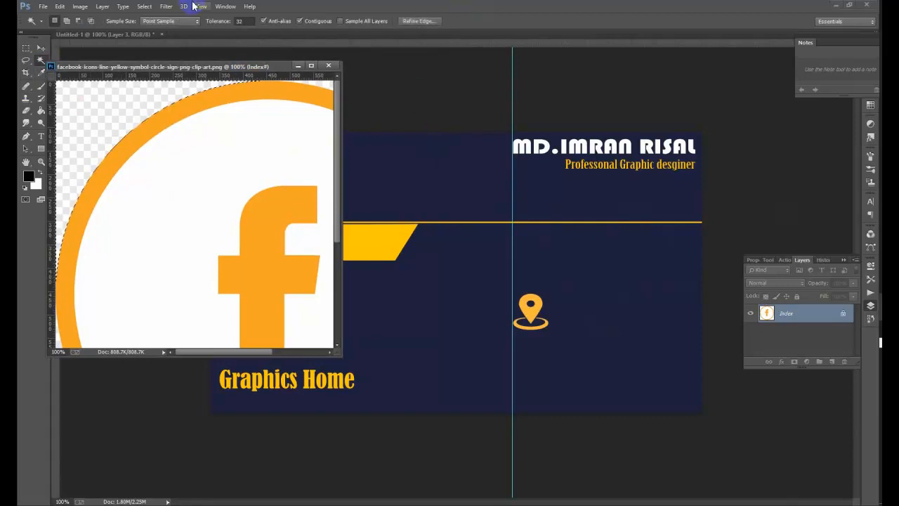
left_click(145, 6)
left_click(161, 52)
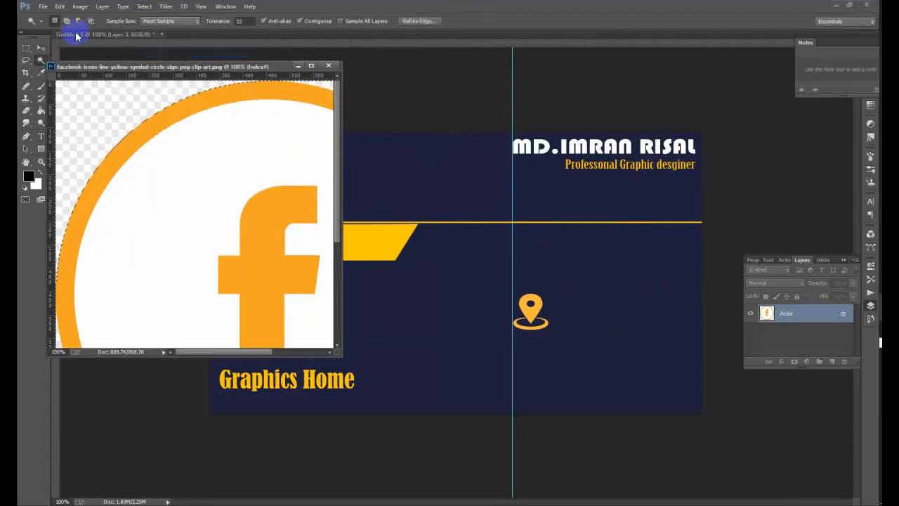
left_click(40, 48)
left_click_drag(190, 186, 468, 262)
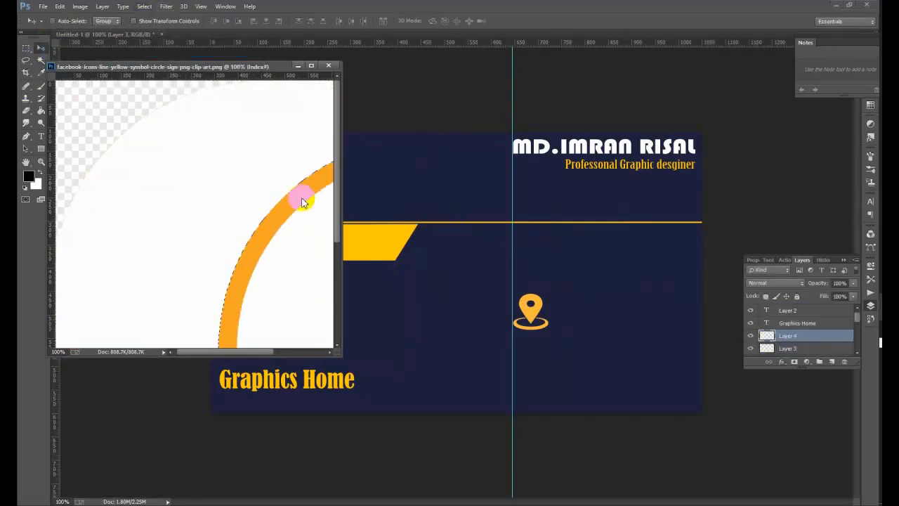
left_click(297, 66)
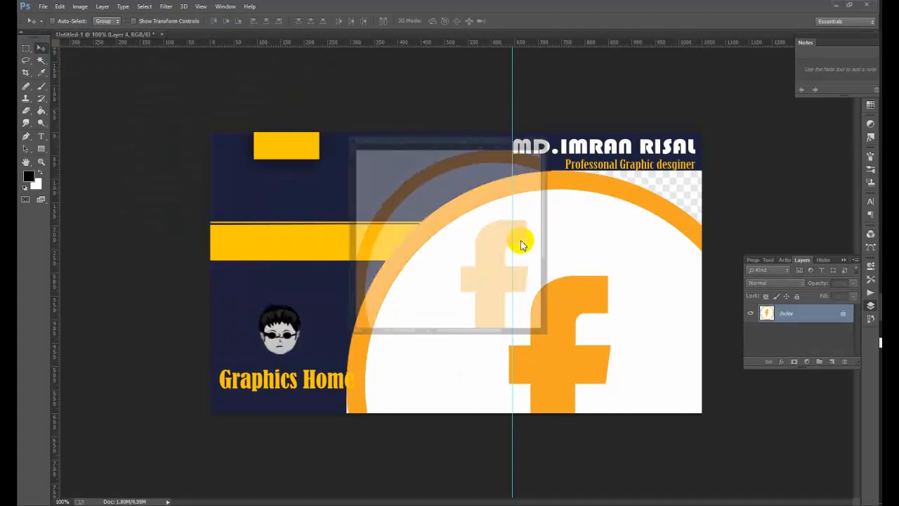
- Scale the Facebook icon to about 22.5% and place it on the yellow bar
left_click(172, 21)
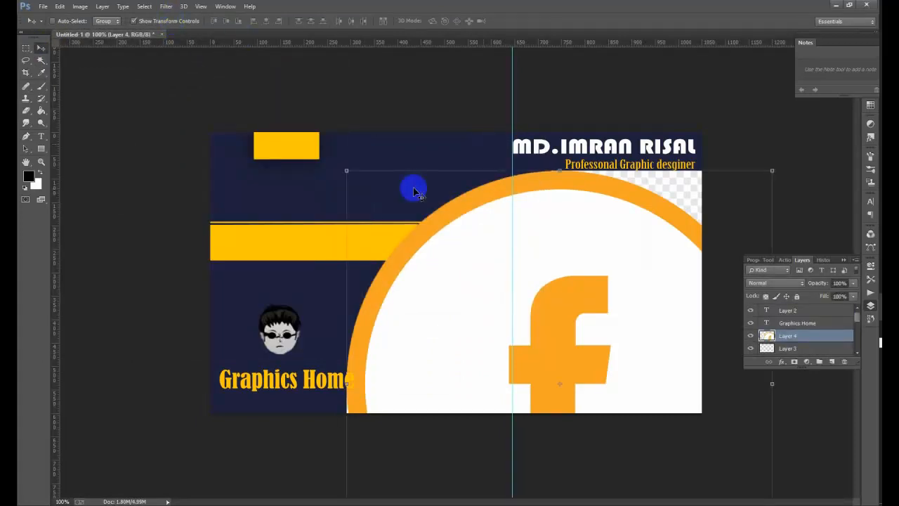
left_click(499, 295)
left_click_drag(500, 295, 526, 308)
left_click_drag(576, 385, 361, 261)
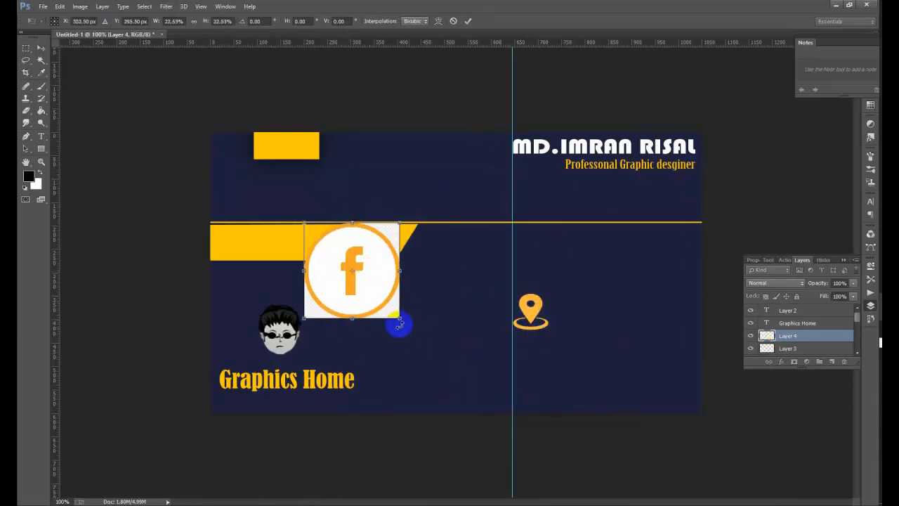
left_click(469, 22)
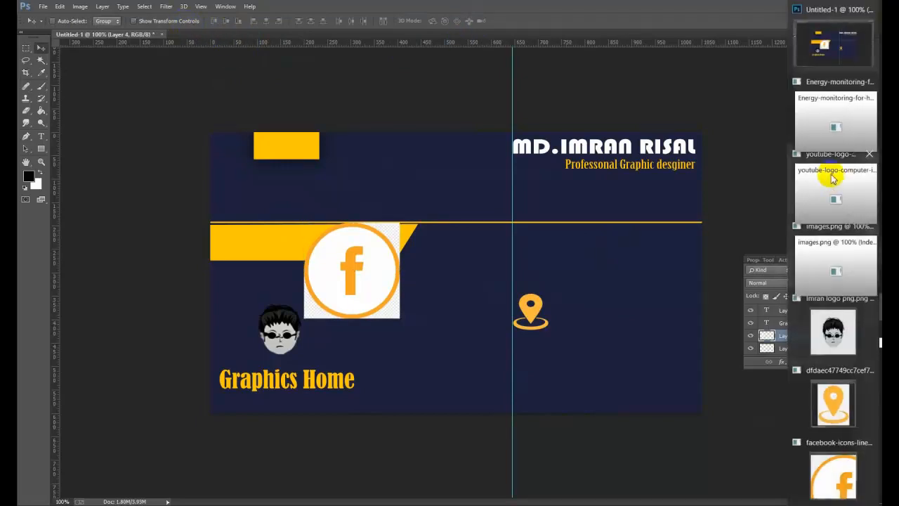
- Bring up the Instagram logo image and dock it as its own document tab
left_click(833, 181)
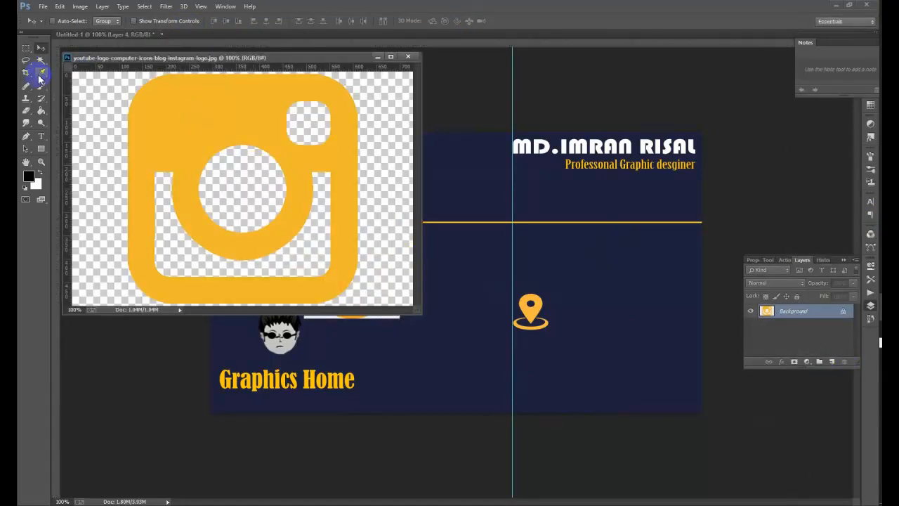
left_click(41, 61)
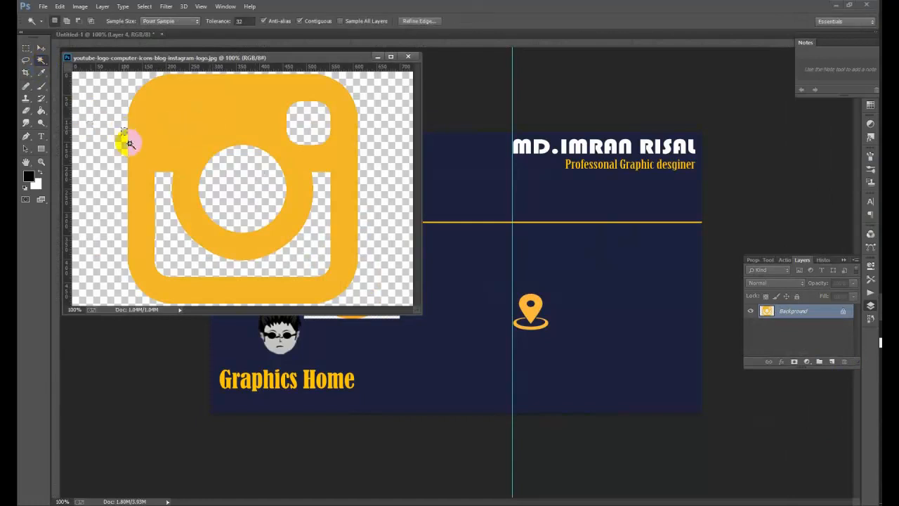
left_click(236, 182)
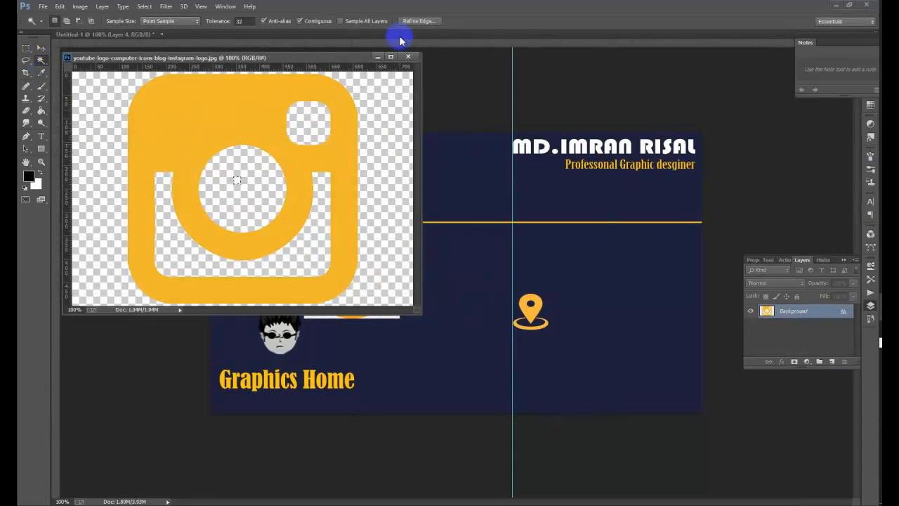
left_click(144, 7)
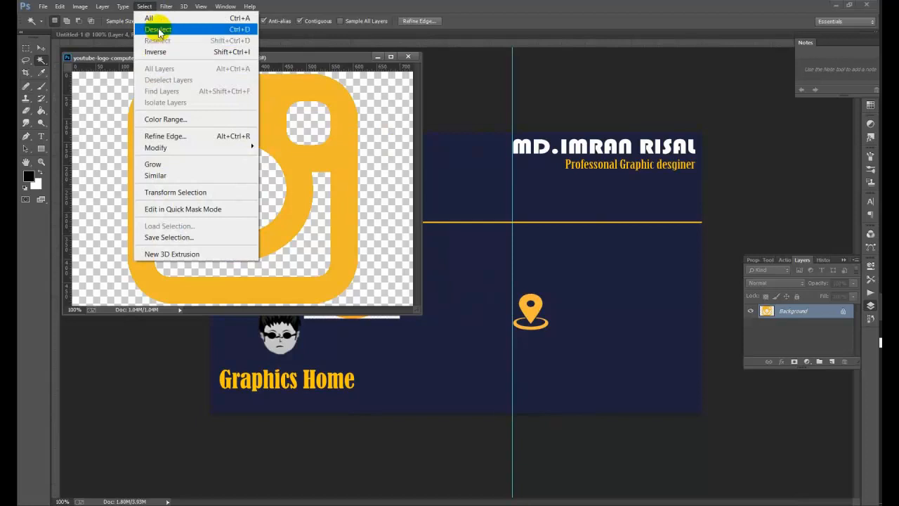
left_click(159, 30)
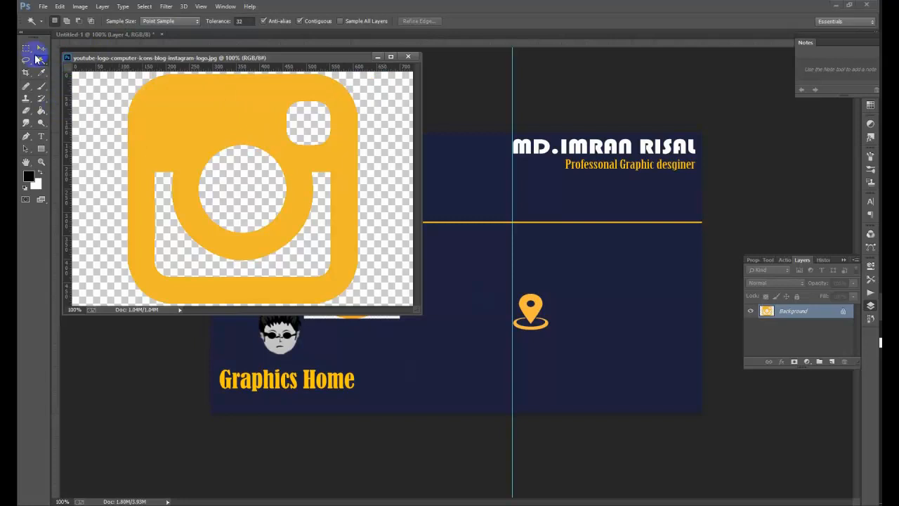
mouse_move(40, 63)
left_mouse_down()
mouse_move(67, 70)
mouse_move(78, 59)
mouse_move(101, 145)
mouse_move(80, 221)
mouse_move(96, 281)
mouse_move(84, 120)
mouse_move(106, 77)
mouse_move(120, 70)
left_mouse_up()
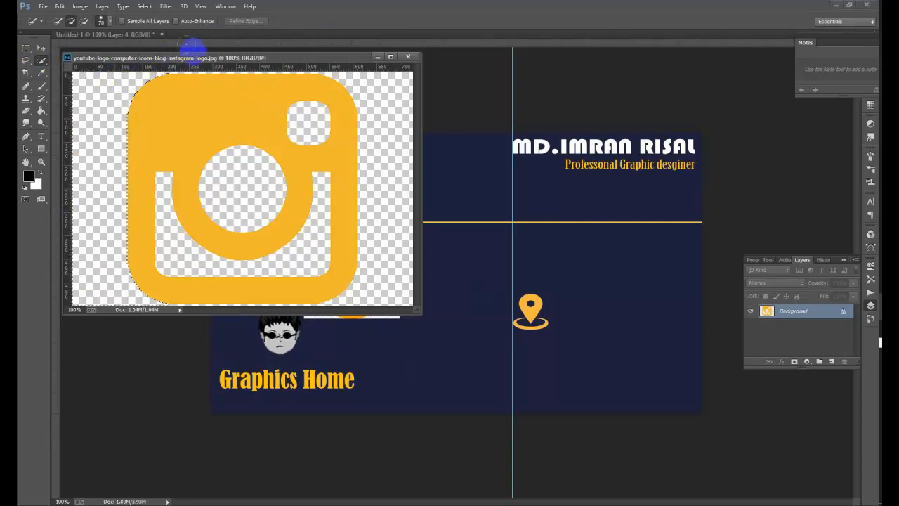
mouse_move(176, 58)
left_mouse_down()
mouse_move(322, 55)
mouse_move(360, 70)
mouse_move(379, 114)
left_mouse_up()
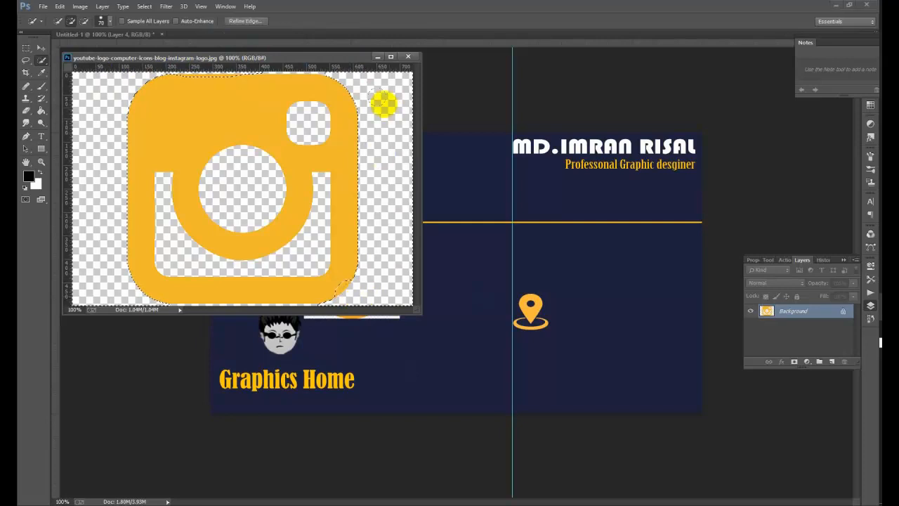
left_click_drag(347, 54, 380, 41)
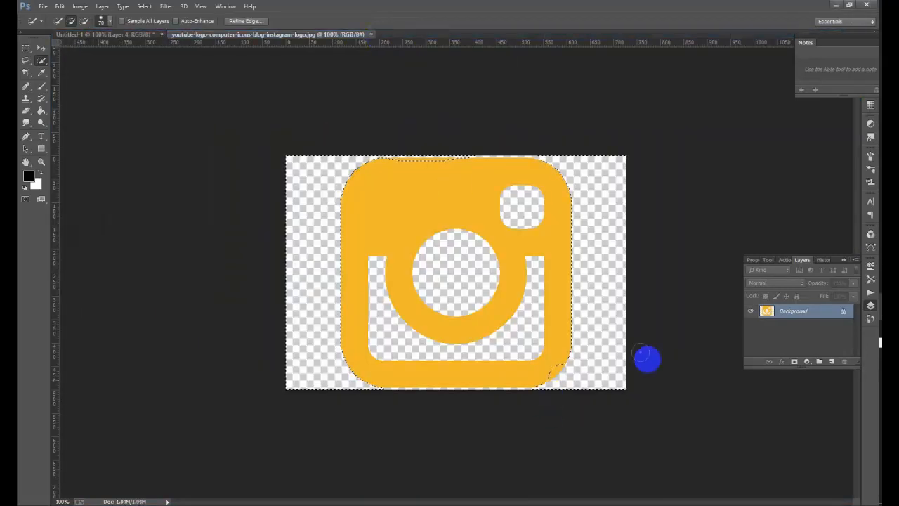
key("ctrl+d")
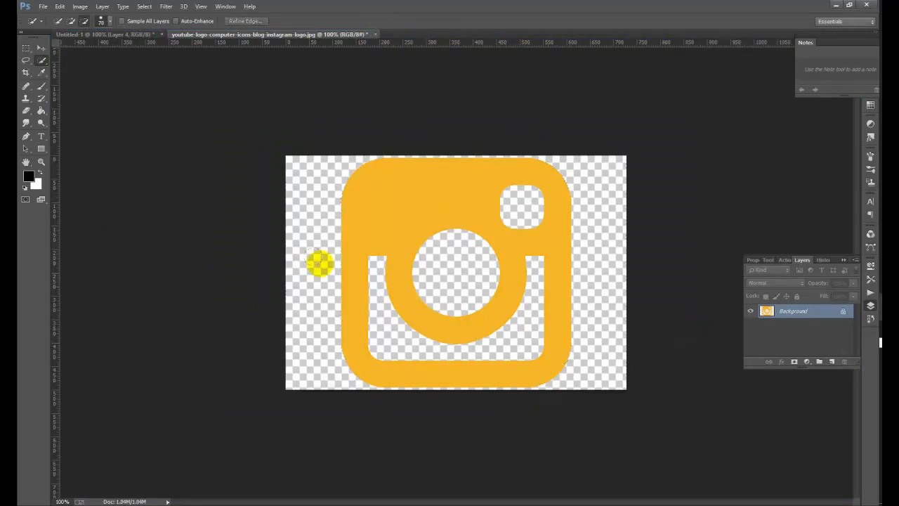
- Quick-select the background around the Instagram logo, invert to the logo, and drag it toward the card
mouse_move(307, 246)
left_mouse_down()
mouse_move(273, 355)
mouse_move(278, 162)
mouse_move(347, 122)
left_mouse_up()
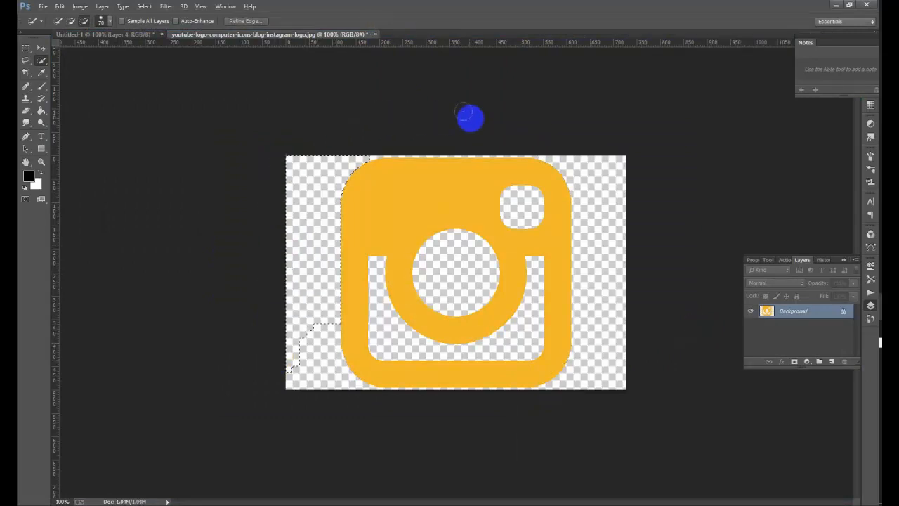
mouse_move(545, 139)
left_mouse_down()
mouse_move(592, 177)
mouse_move(611, 232)
mouse_move(603, 373)
left_mouse_up()
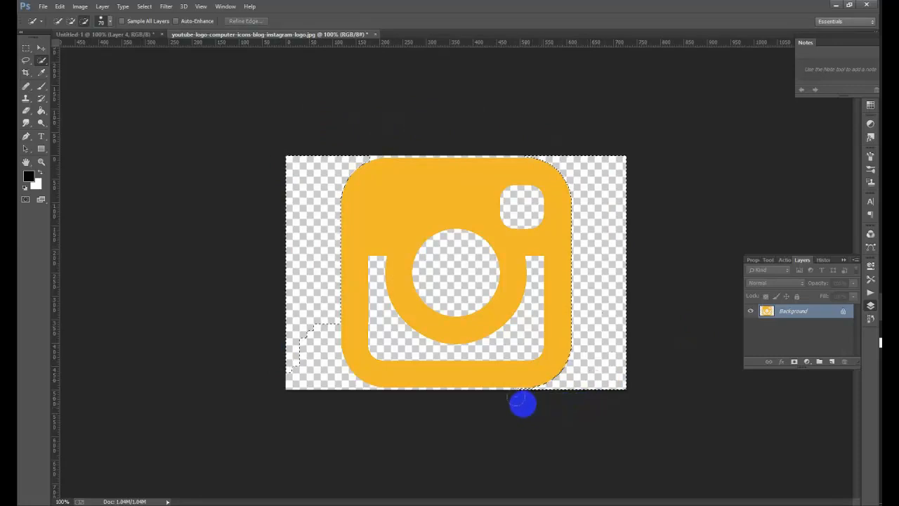
mouse_move(497, 397)
left_mouse_down()
mouse_move(364, 405)
mouse_move(409, 407)
mouse_move(375, 403)
left_mouse_up()
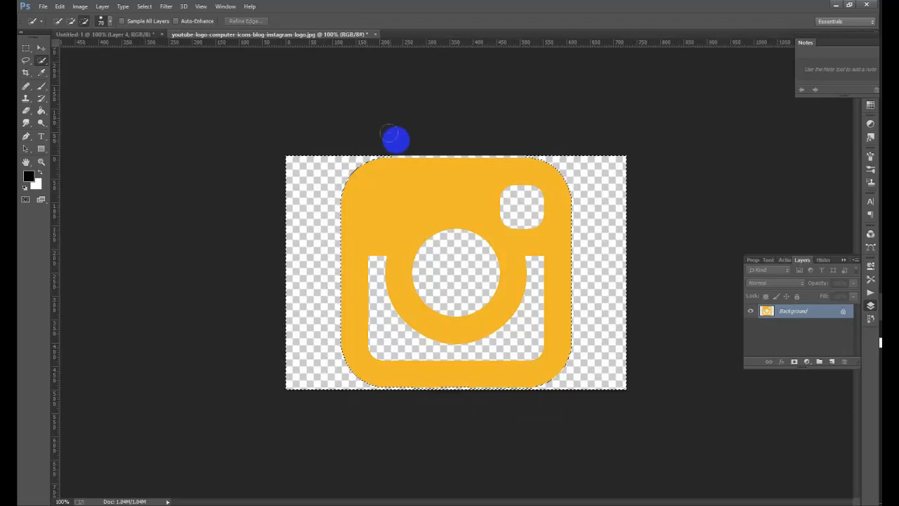
mouse_move(395, 139)
left_mouse_down()
mouse_move(454, 132)
mouse_move(420, 138)
mouse_move(490, 143)
left_mouse_up()
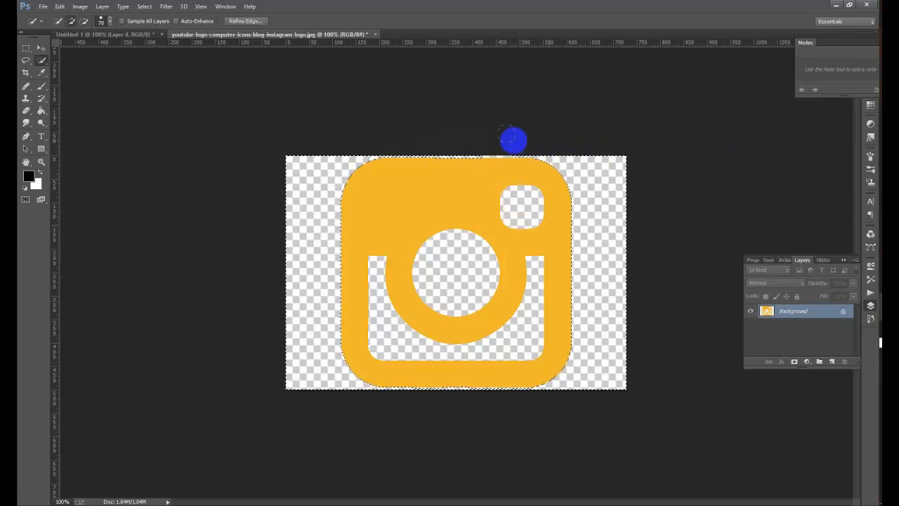
mouse_move(479, 138)
left_mouse_down()
mouse_move(695, 120)
mouse_move(645, 402)
left_mouse_up()
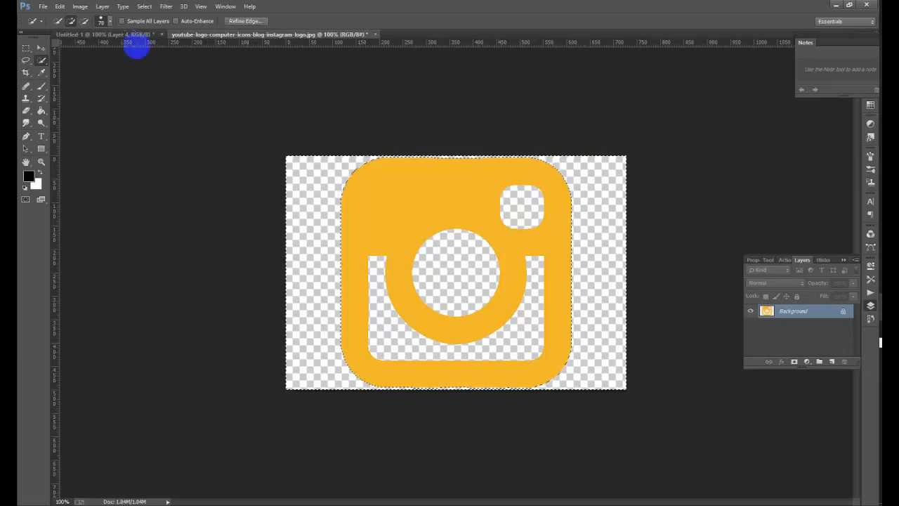
left_click(144, 7)
left_click(220, 54)
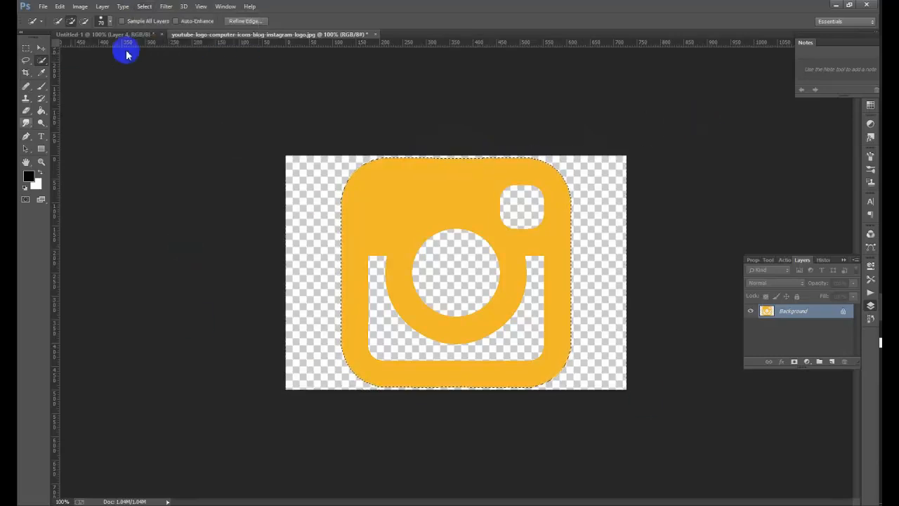
left_click(41, 48)
left_click_drag(529, 217, 415, 227)
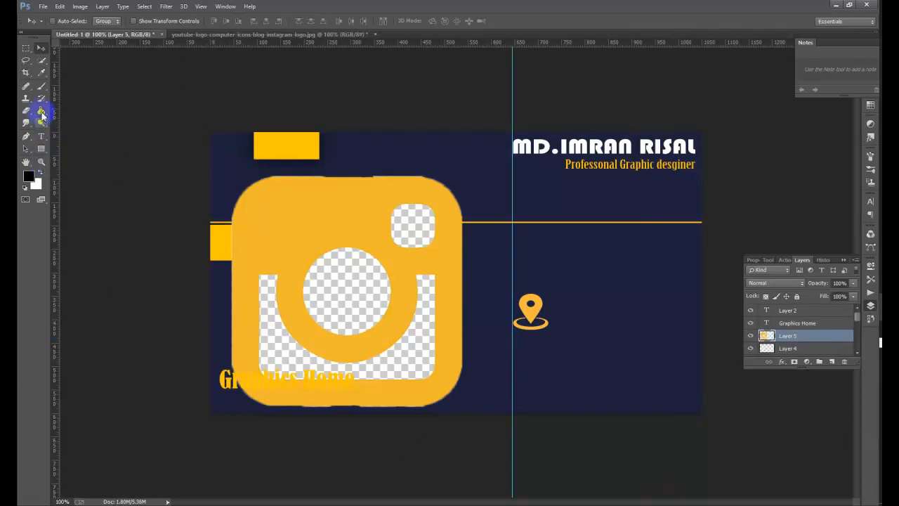
- Delete the checkered fill inside the Instagram logo's circle and small square
left_click(41, 65)
mouse_move(398, 315)
left_mouse_down()
mouse_move(346, 287)
mouse_move(380, 289)
left_mouse_up()
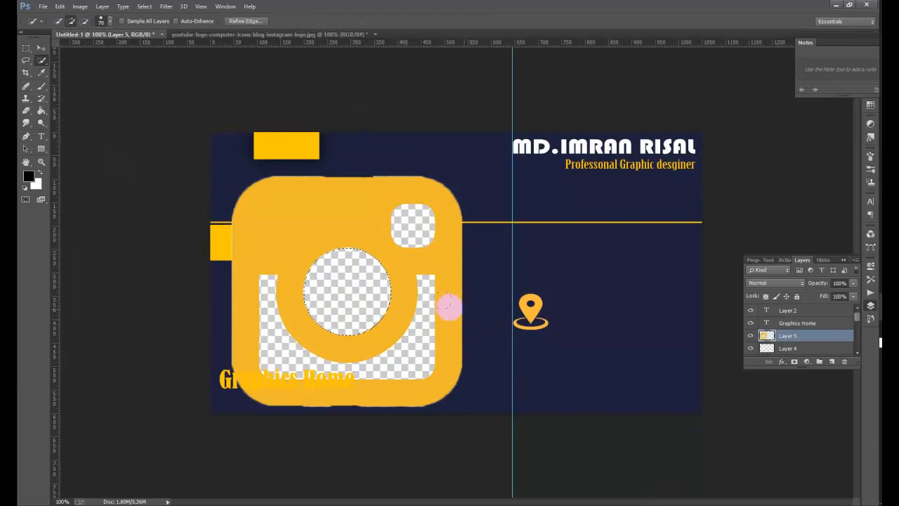
key("Delete")
mouse_move(270, 342)
left_mouse_down()
mouse_move(293, 356)
mouse_move(281, 349)
mouse_move(328, 344)
left_mouse_up()
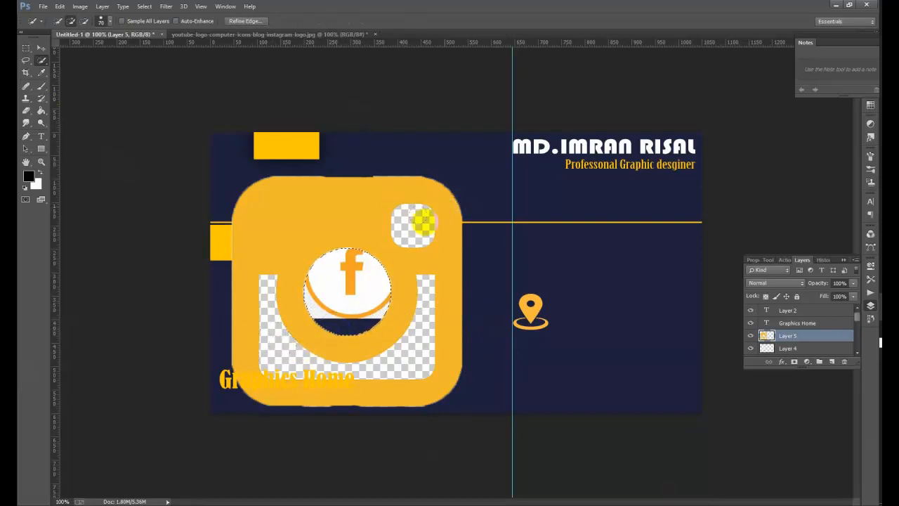
left_click_drag(422, 217, 408, 220)
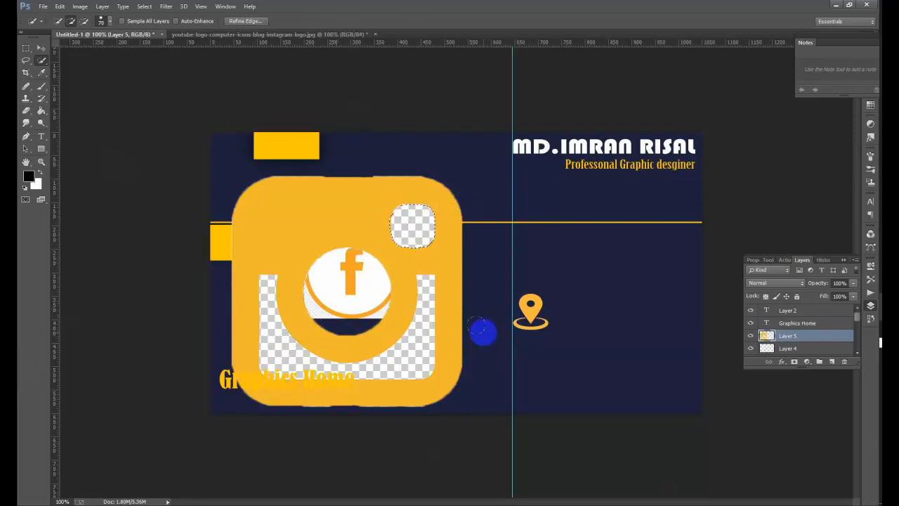
key("Delete")
left_click_drag(415, 359, 417, 336)
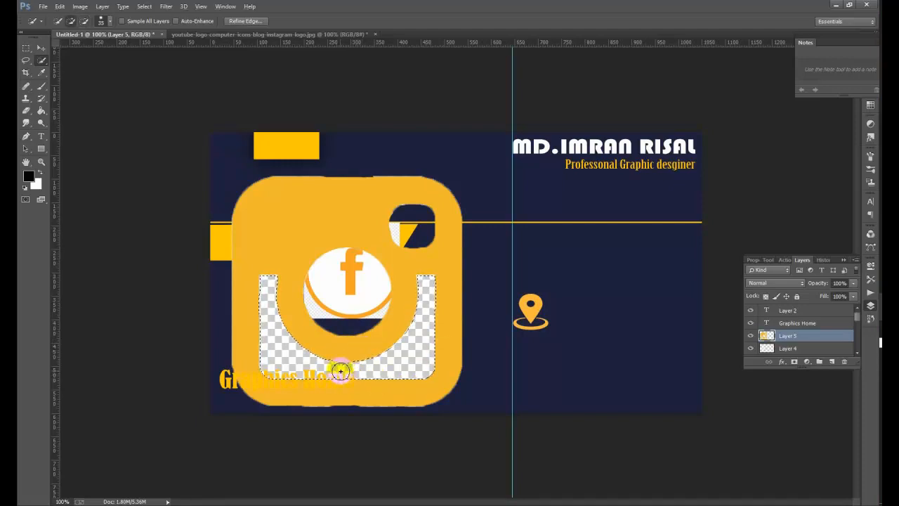
left_click(437, 363)
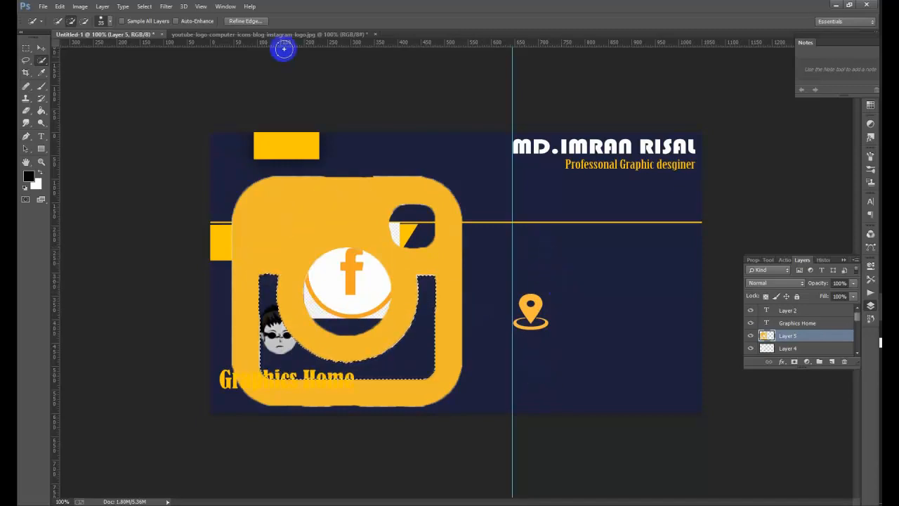
left_click(144, 9)
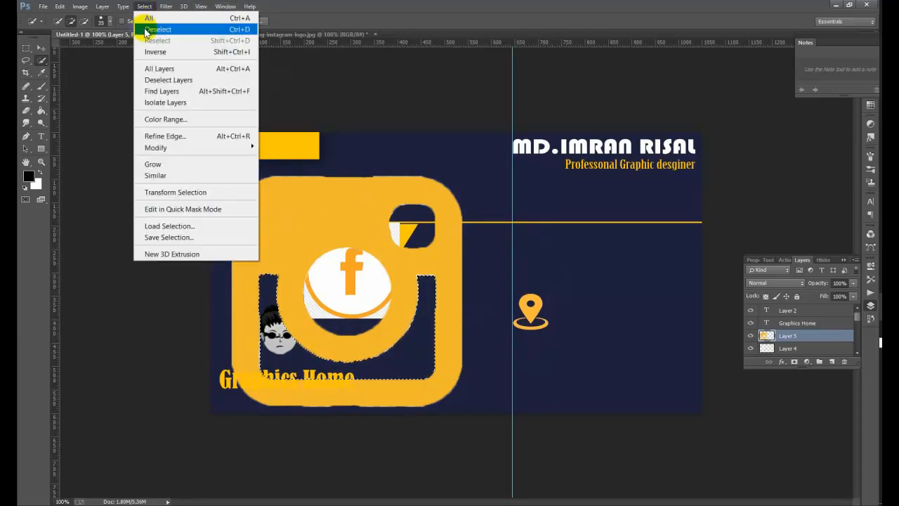
left_click(151, 31)
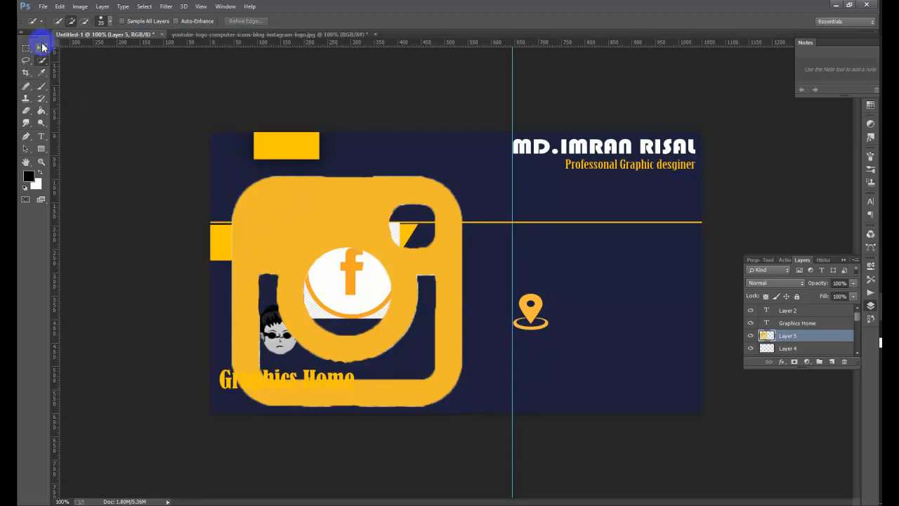
- Shrink the Instagram icon to about 13% just below the location pin and apply it
left_click(40, 46)
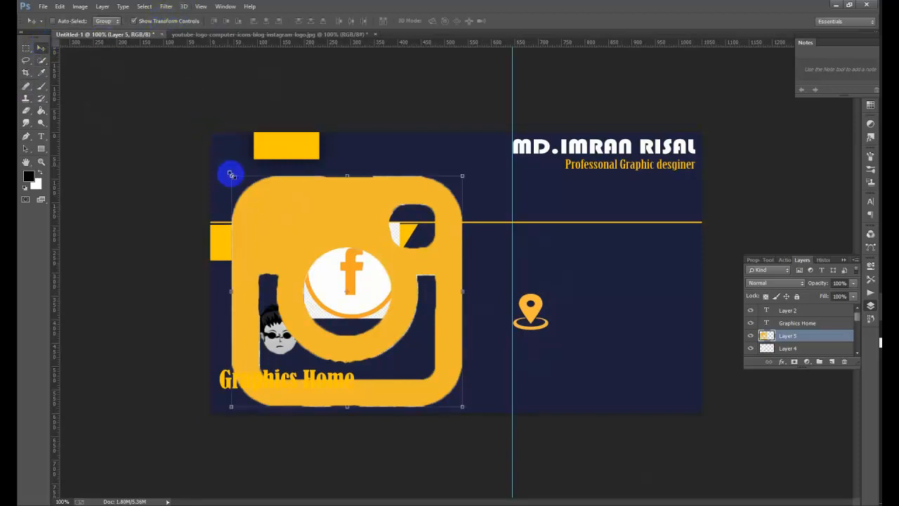
left_click_drag(232, 176, 569, 347)
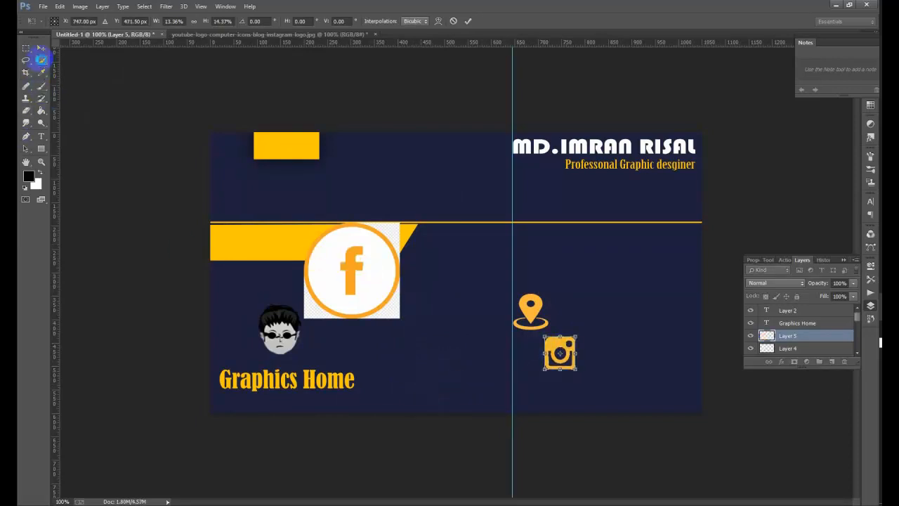
left_click(40, 60)
left_click(419, 198)
right_click(41, 60)
left_click(84, 70)
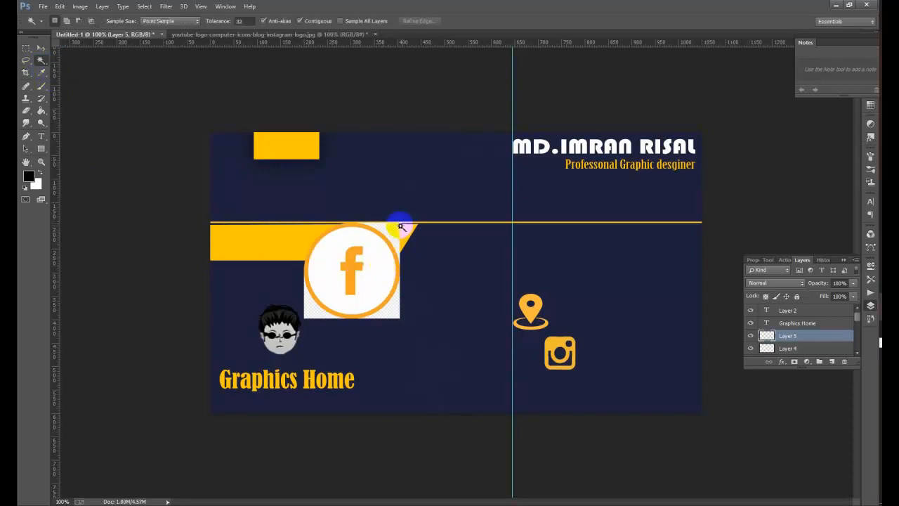
- Switch to Layer 4 and delete the lower-left corner beside the Facebook circle
left_click(407, 250)
key("ctrl+d")
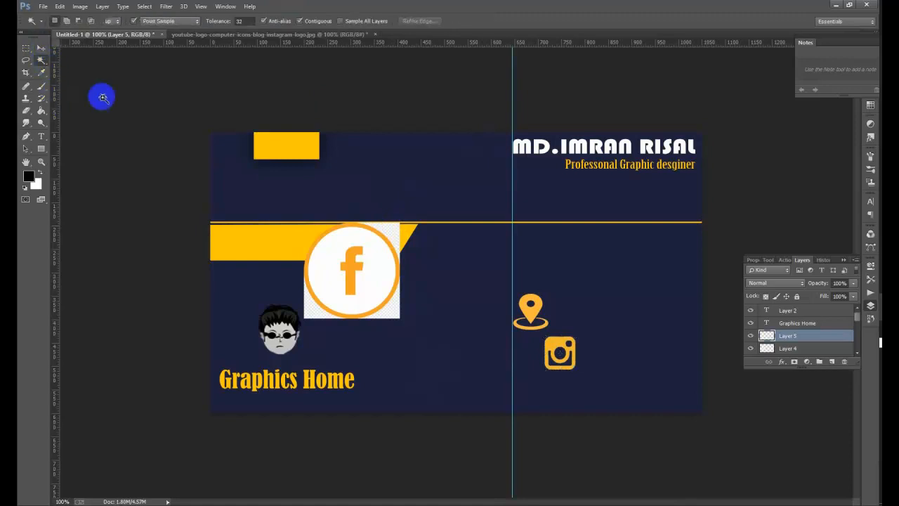
left_click(318, 311)
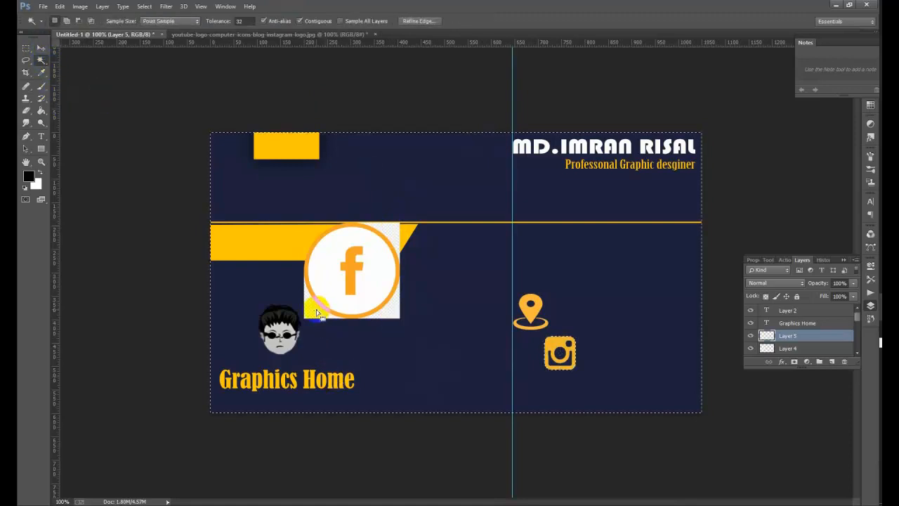
key("ctrl+d")
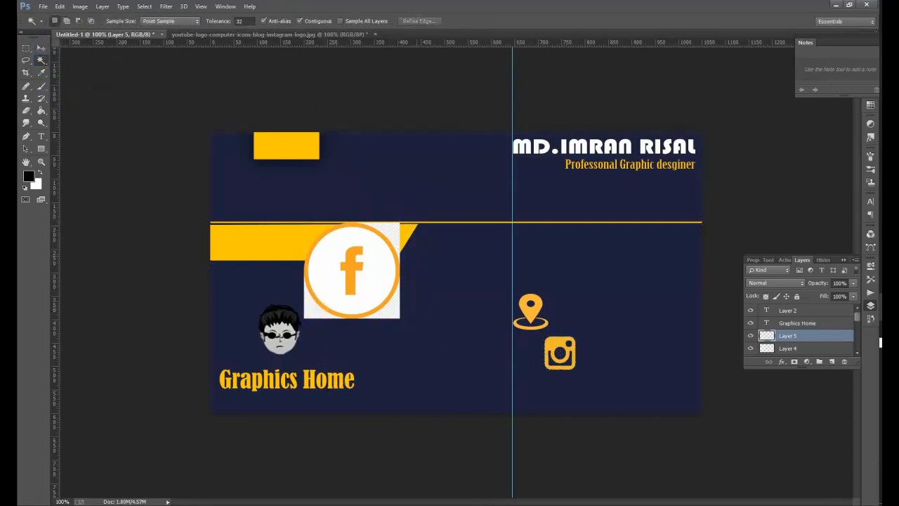
left_click(802, 349)
left_click(316, 307)
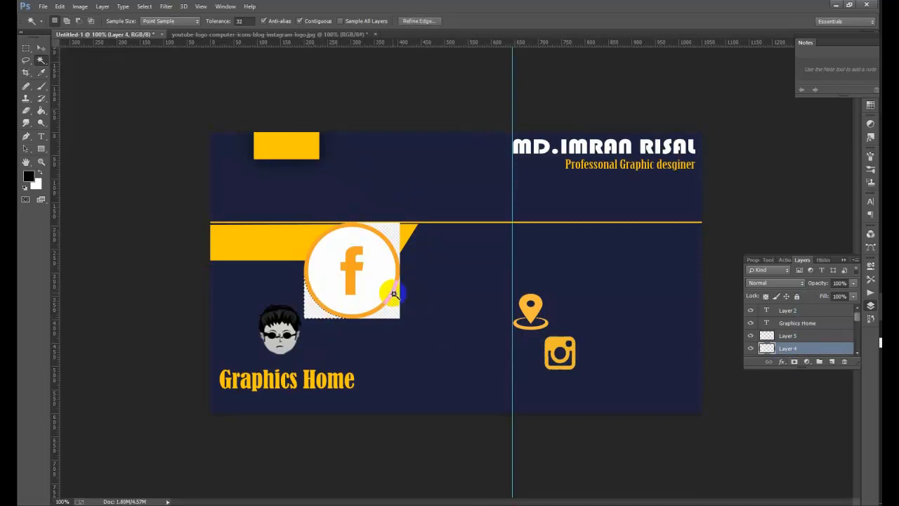
key("Delete")
- Delete the remaining corner and the white fill inside the Facebook circle, then deselect
left_click(387, 320)
key("Delete")
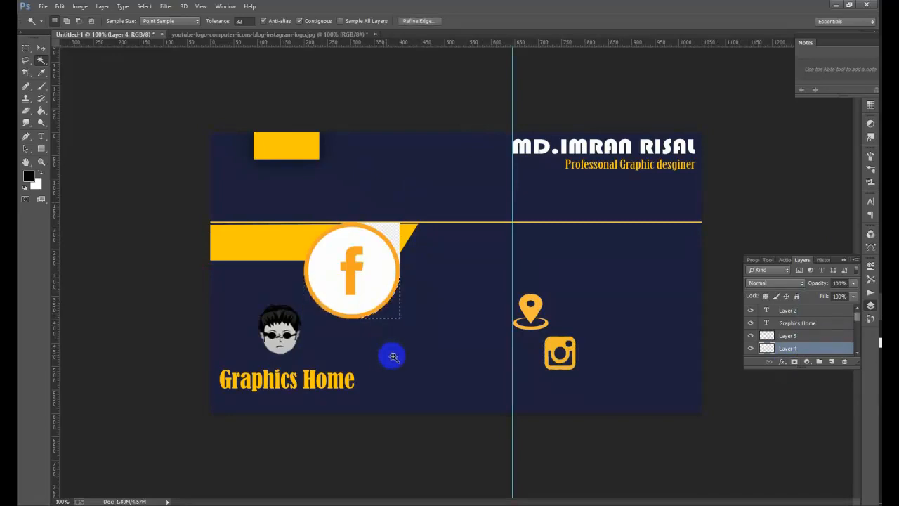
left_click(386, 238)
key("ctrl+z")
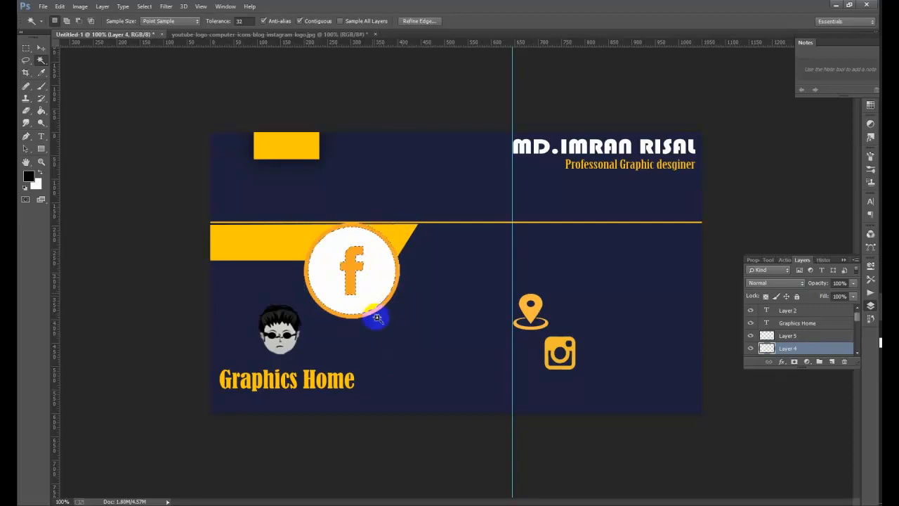
left_click(380, 288)
key("Delete")
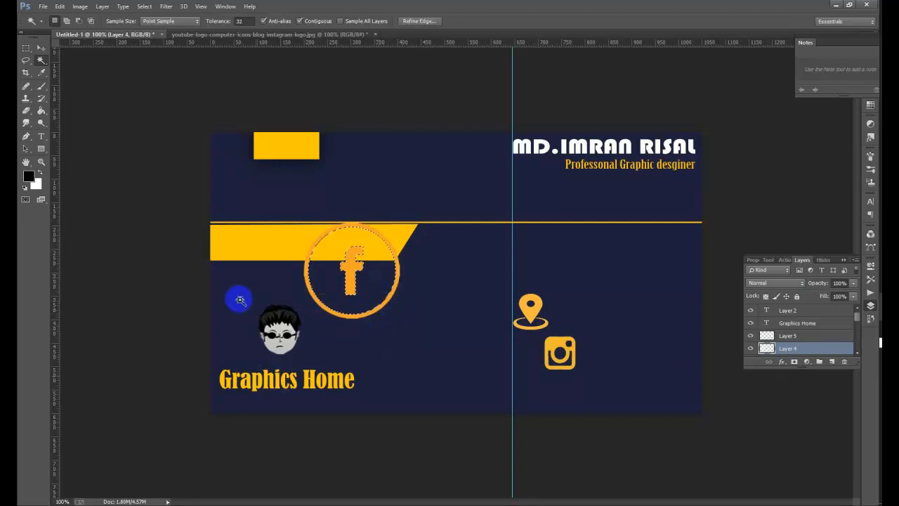
left_click(154, 8)
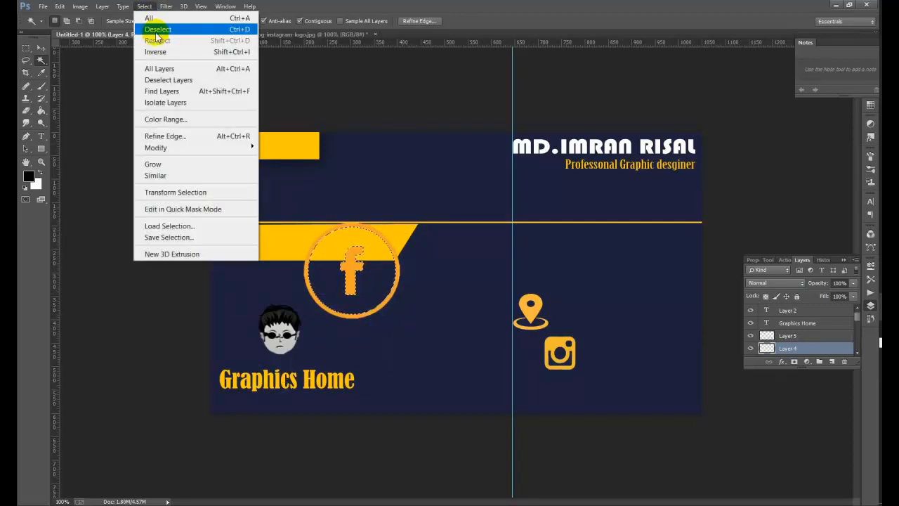
left_click(157, 28)
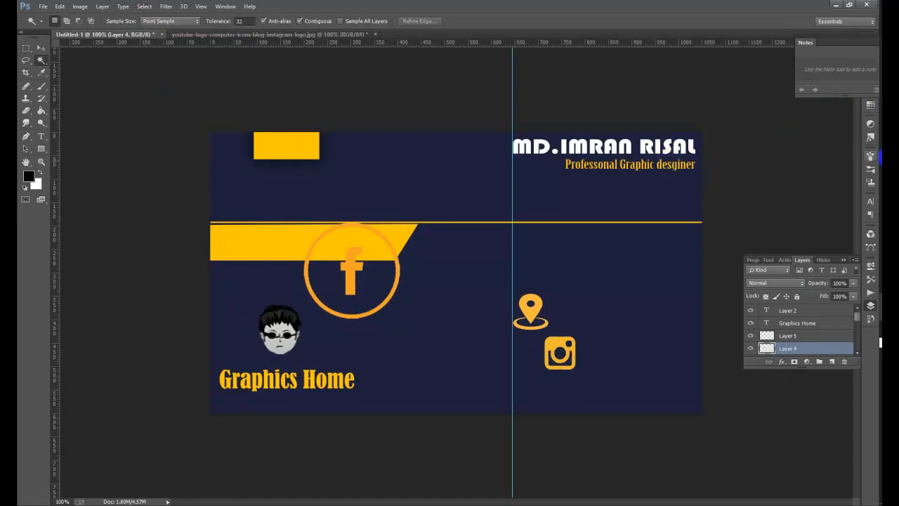
mouse_move(887, 305)
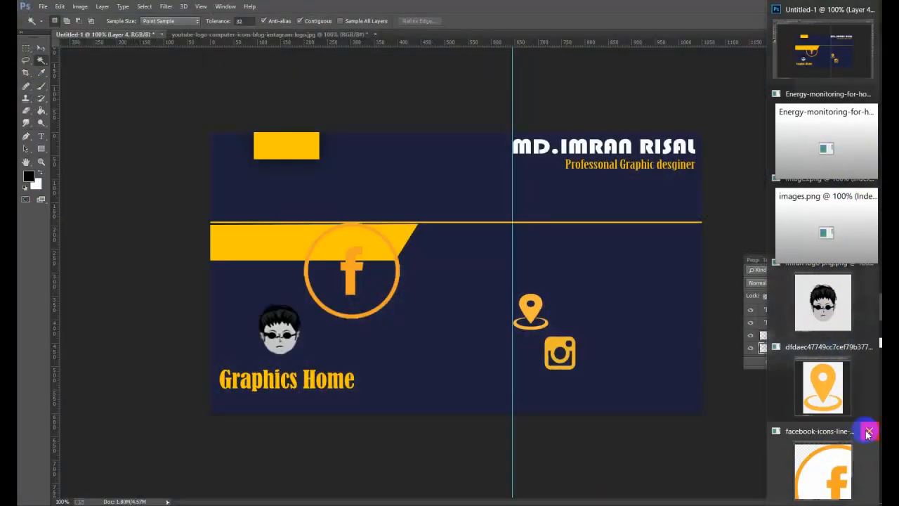
- Close the Facebook and location source images and bring up the Twitter image
left_click(869, 431)
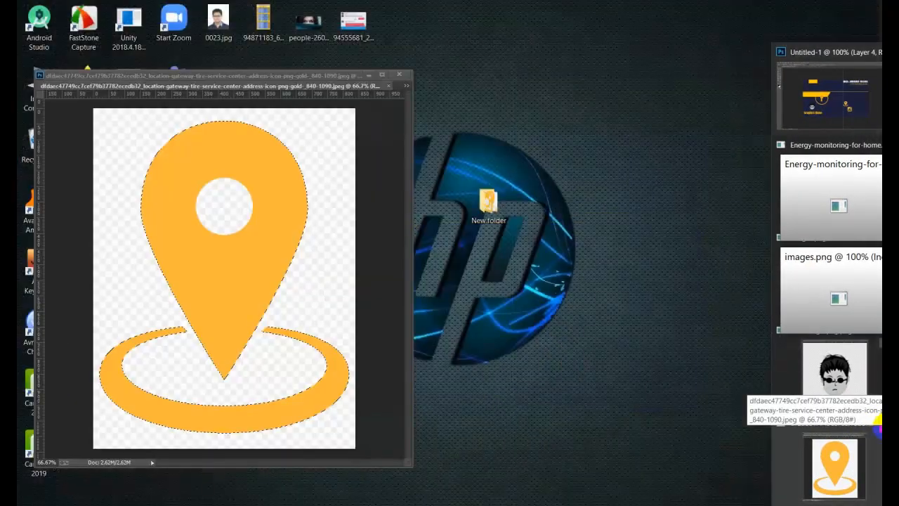
left_click(872, 431)
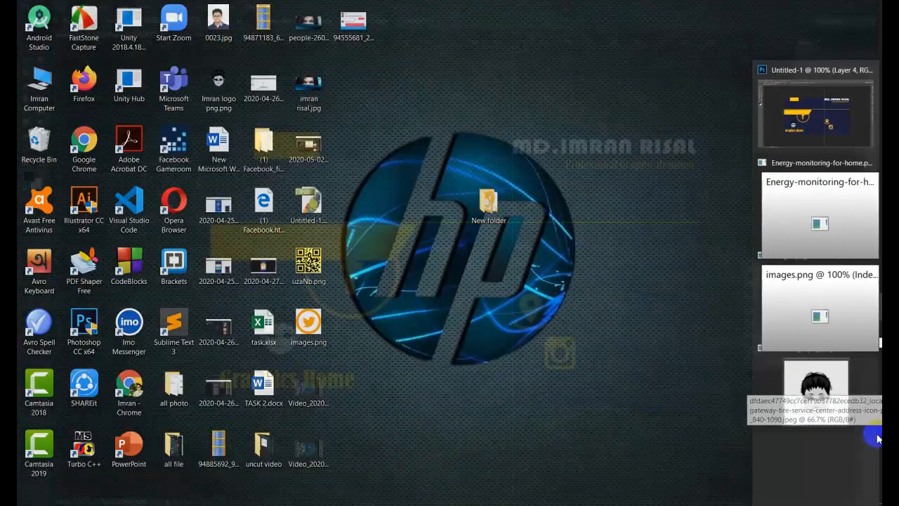
left_click(840, 390)
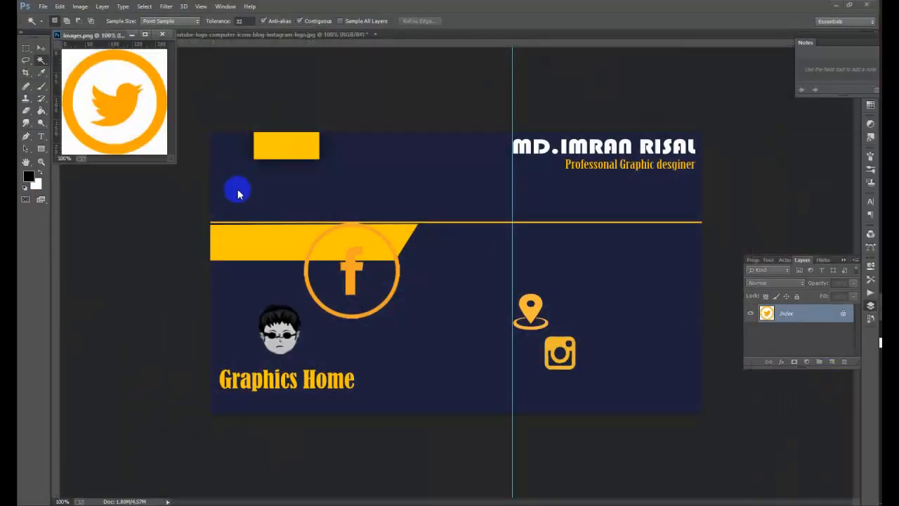
- Select the entire Twitter icon image, images.png, ready to move onto the card
left_click(156, 65)
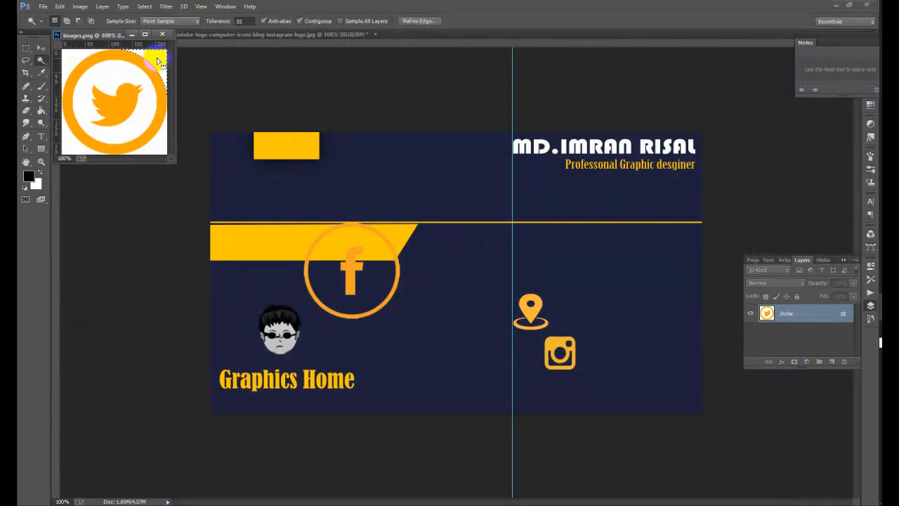
left_click(143, 8)
left_click(147, 26)
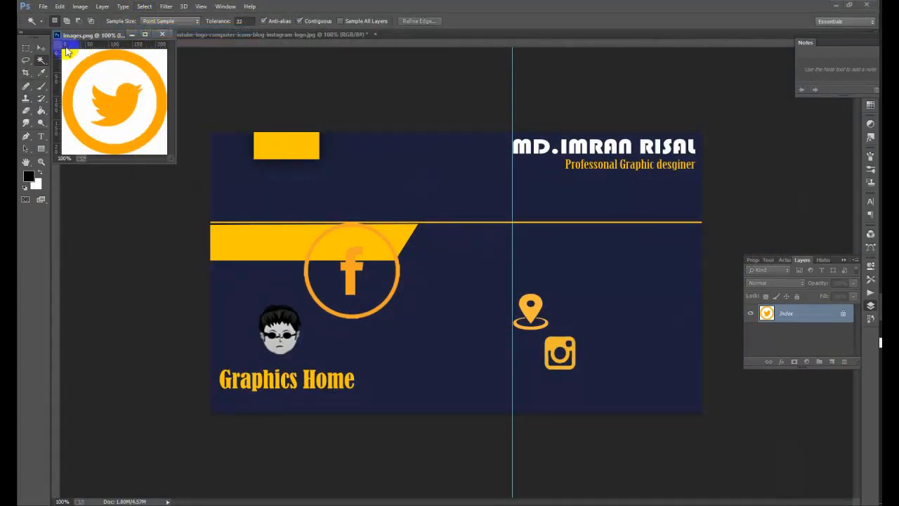
left_click(40, 47)
left_click_drag(94, 85, 379, 261)
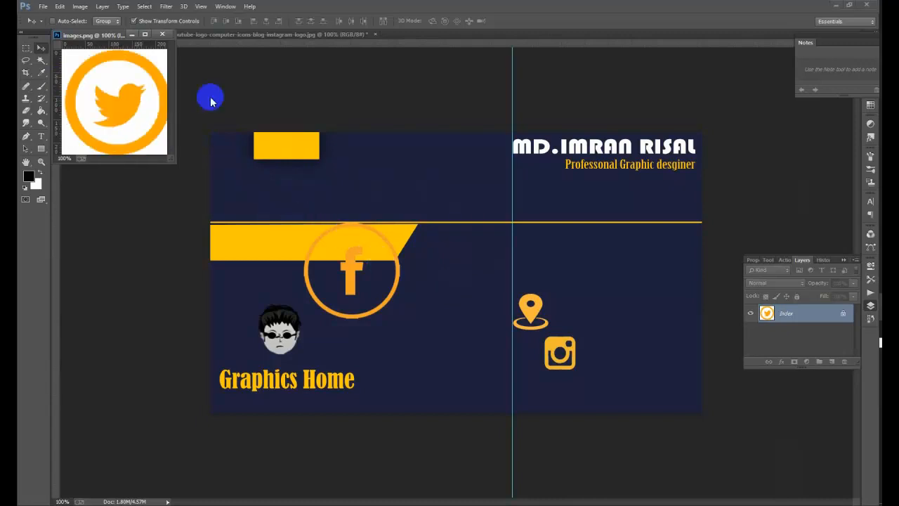
left_click(144, 7)
left_click(146, 17)
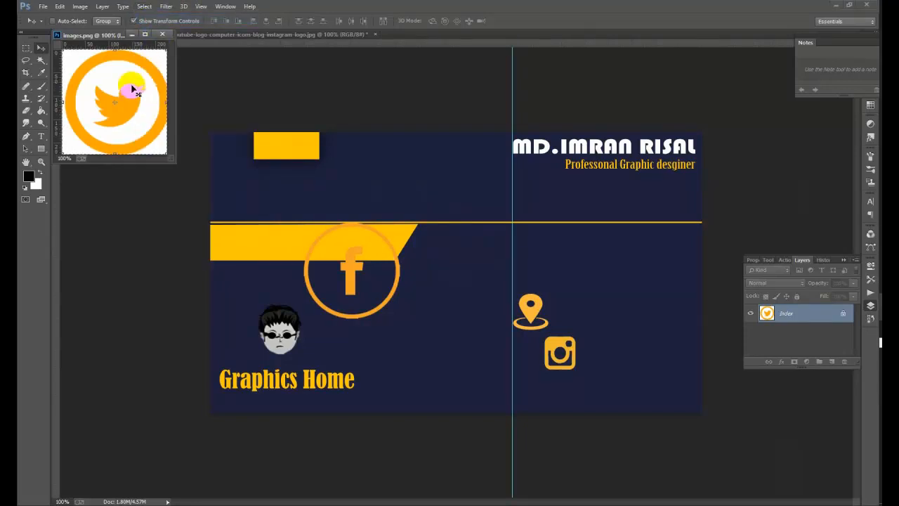
- Move the Twitter icon from images.png onto the card beside the Facebook icon
left_click_drag(132, 88, 358, 201)
left_click_drag(436, 221, 434, 223)
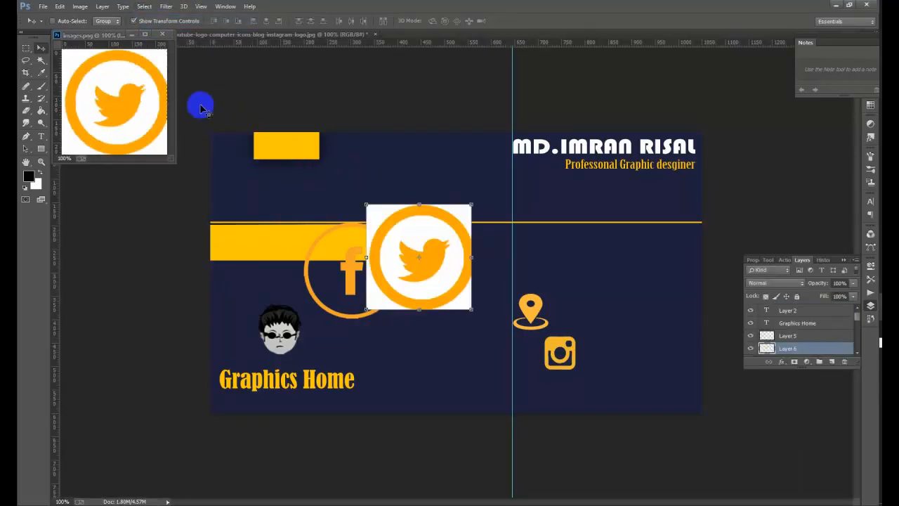
left_click(133, 35)
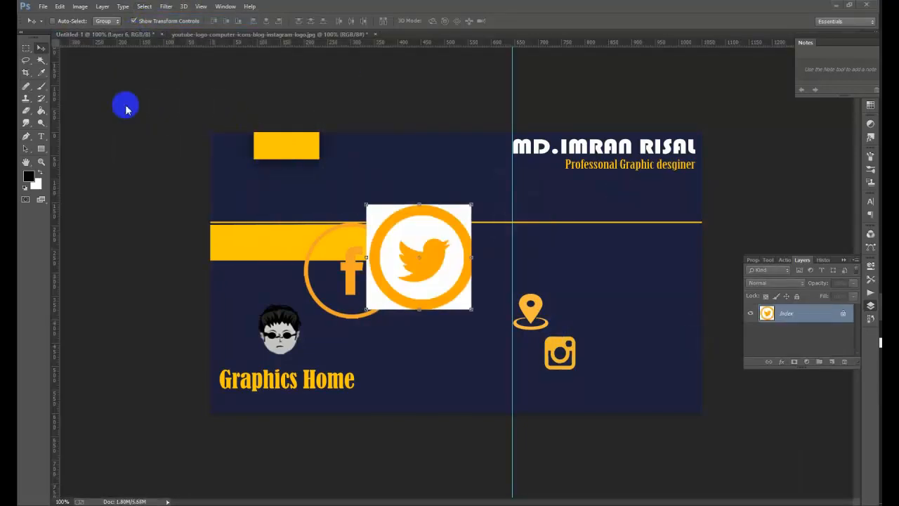
- Delete the Twitter icon's white areas outside, inside and below the ring with the Magic Wand, then deselect
left_click(40, 60)
left_click(385, 209)
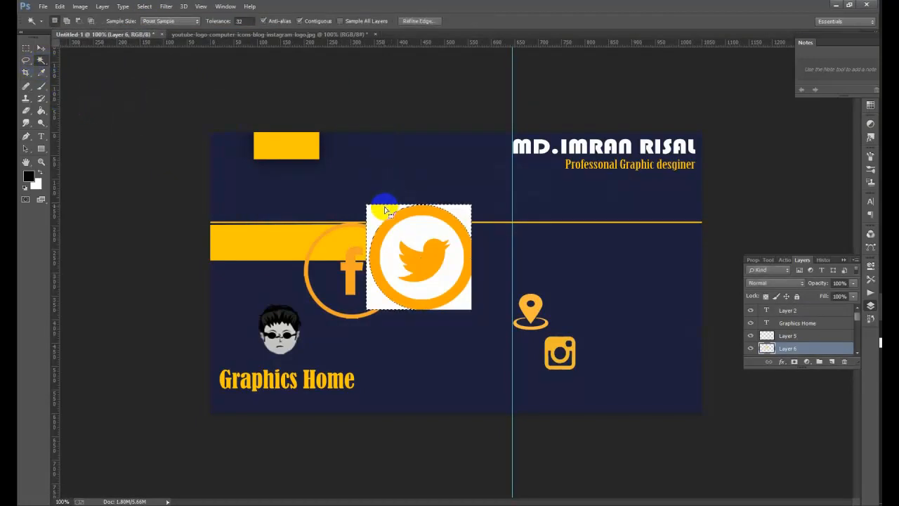
key("Delete")
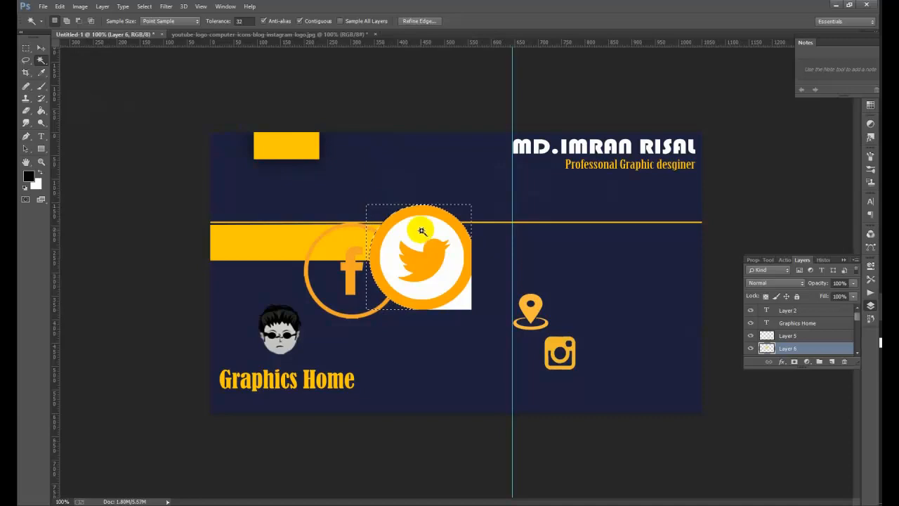
left_click(429, 235)
key("Delete")
left_click(465, 304)
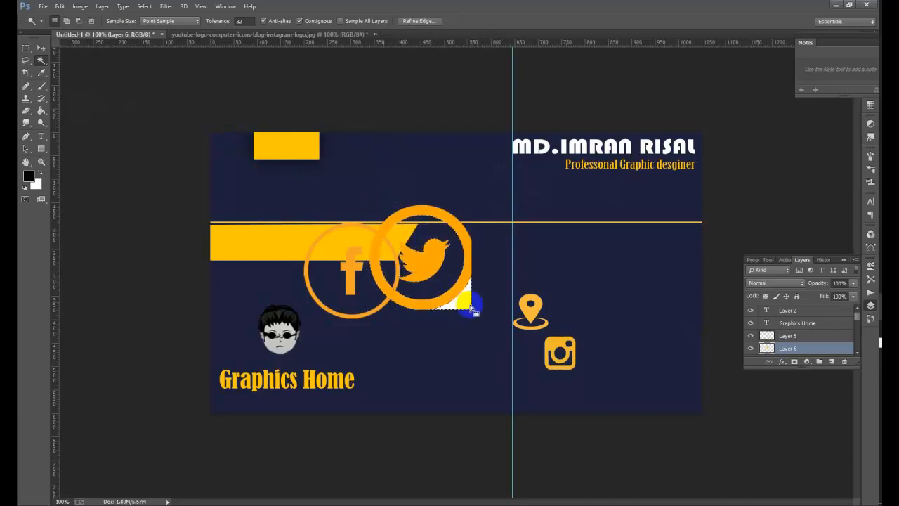
key("Delete")
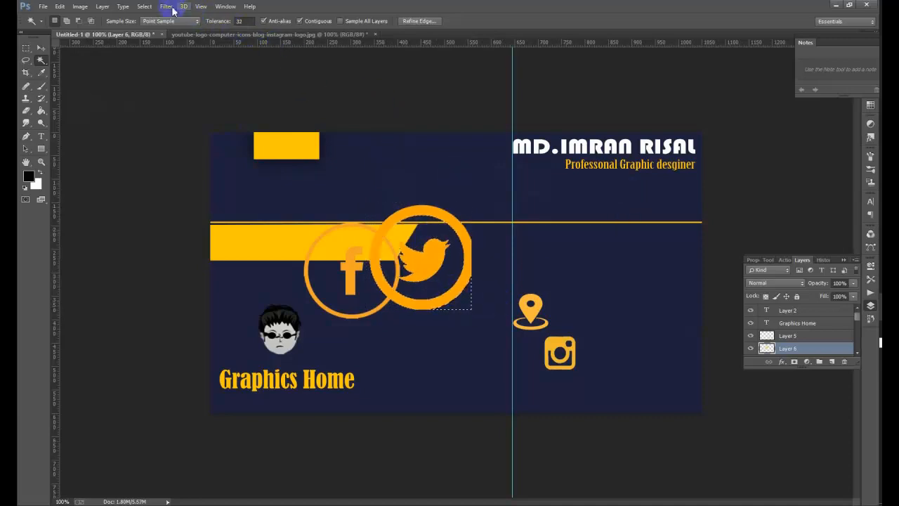
left_click(146, 7)
left_click(158, 29)
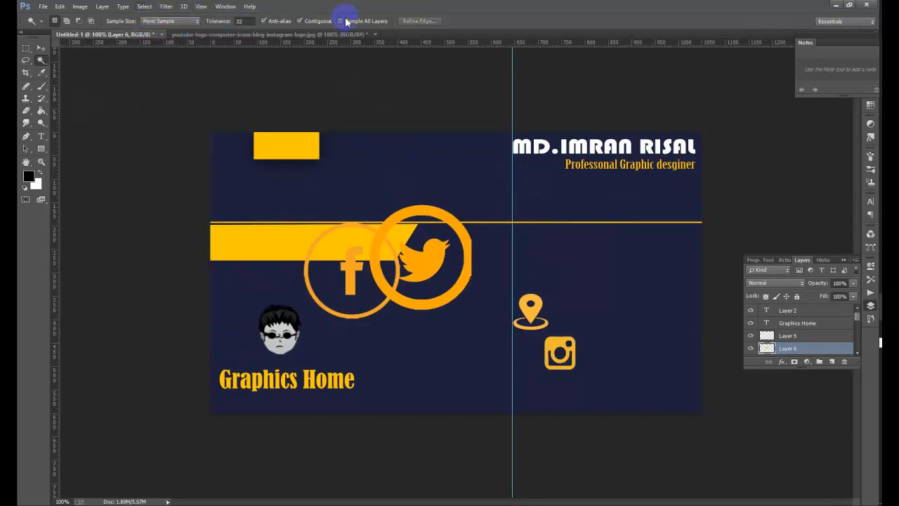
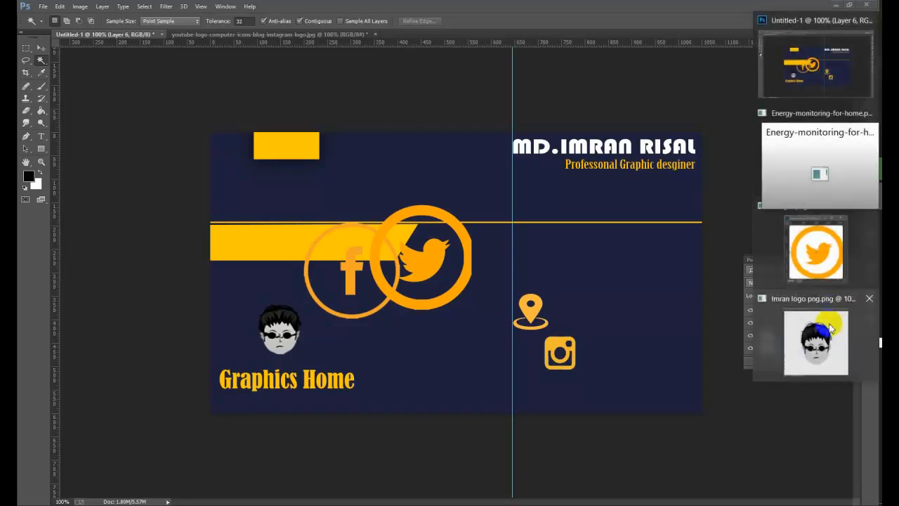
- Bring up the house icon image and Magic Wand its transparent area, including the gap under the roof
left_click(820, 148)
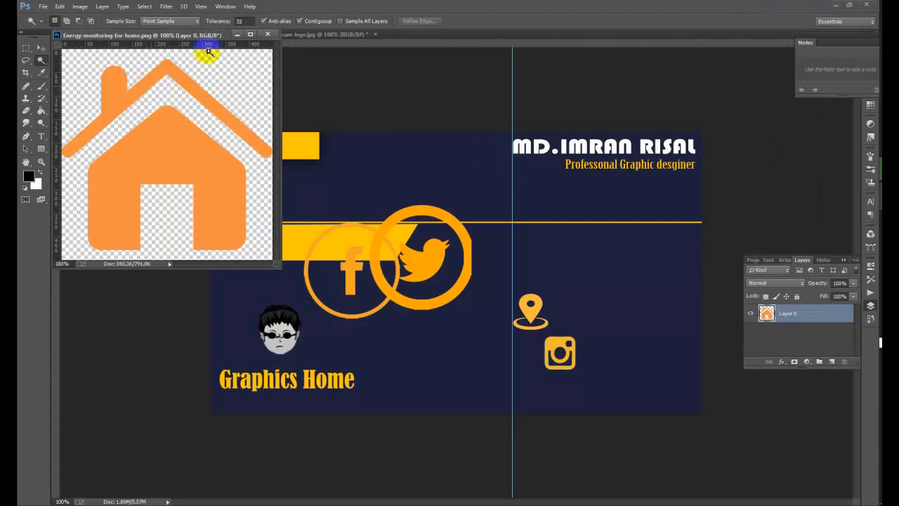
left_click(257, 62)
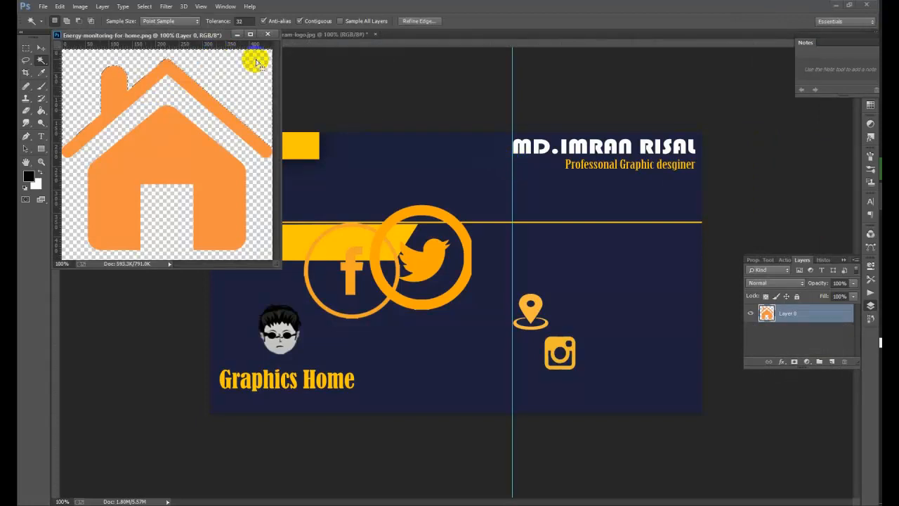
left_click(157, 92, "shift")
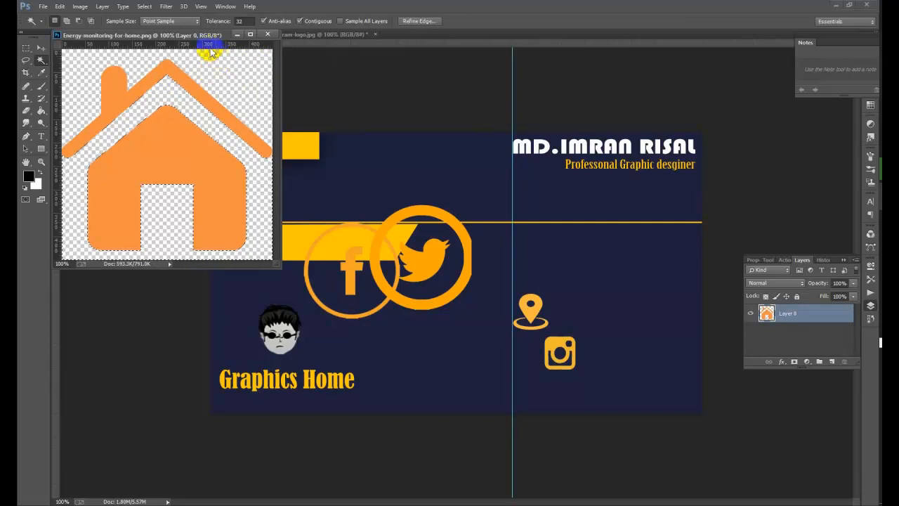
- Drop that selection and select the entire house image instead
left_click(144, 7)
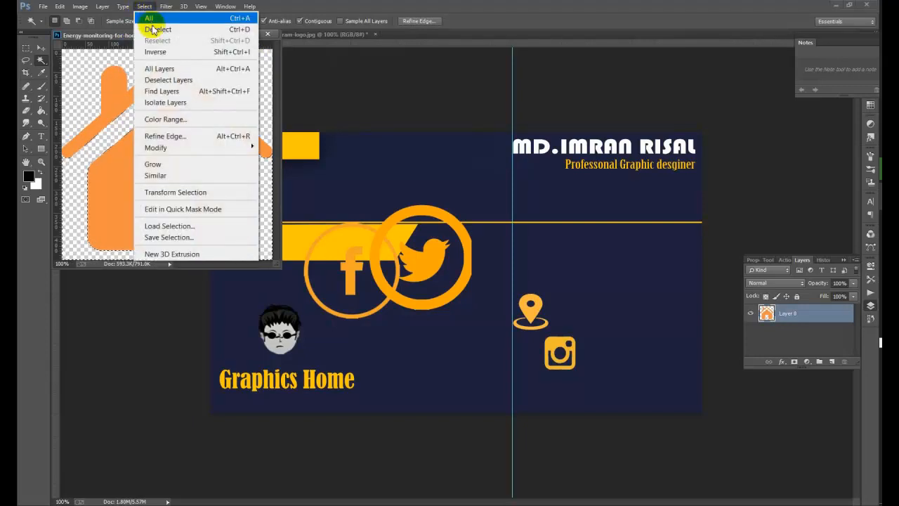
left_click(150, 27)
left_click(144, 6)
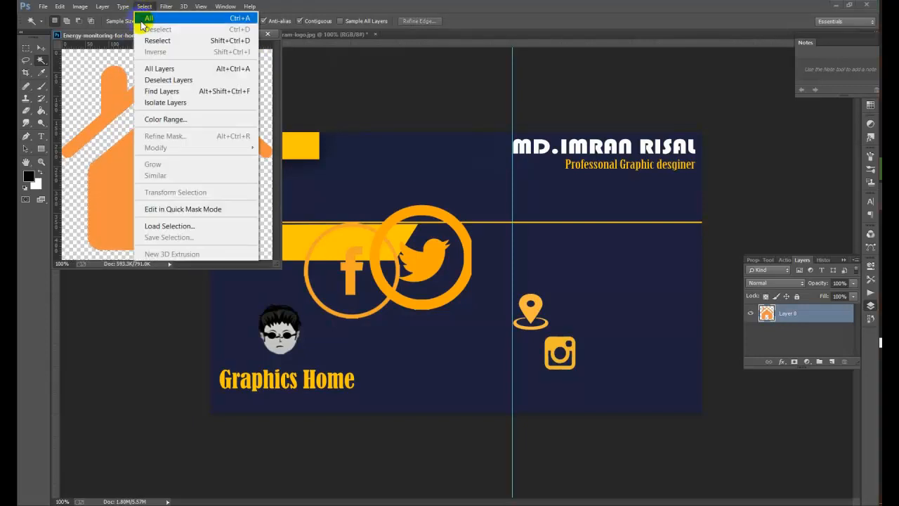
left_click(150, 16)
left_click(40, 47)
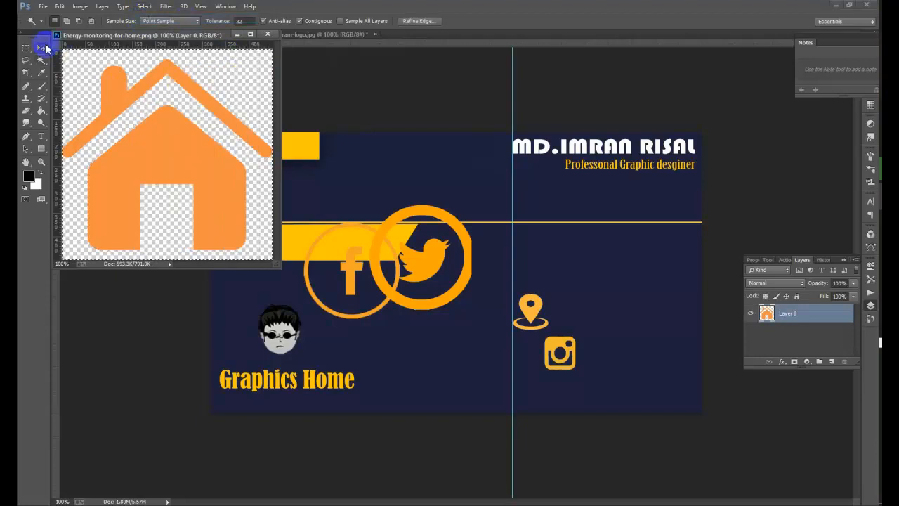
- Drag the house icon onto the card and scale it down smaller and narrower
left_click_drag(154, 120, 451, 213)
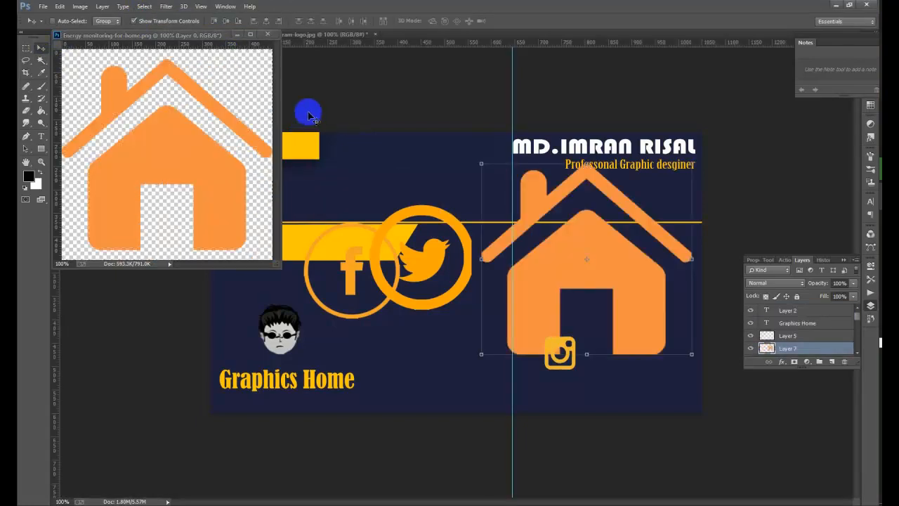
left_click(238, 34)
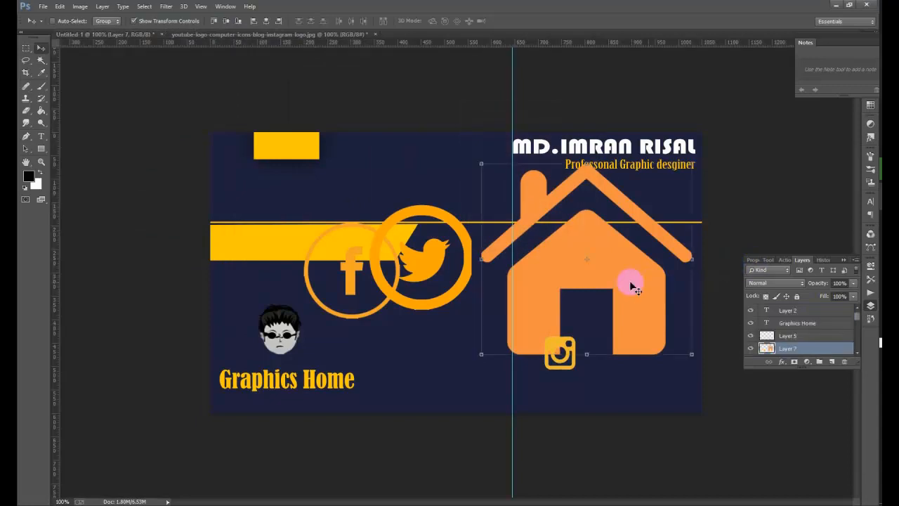
left_click_drag(633, 285, 412, 301)
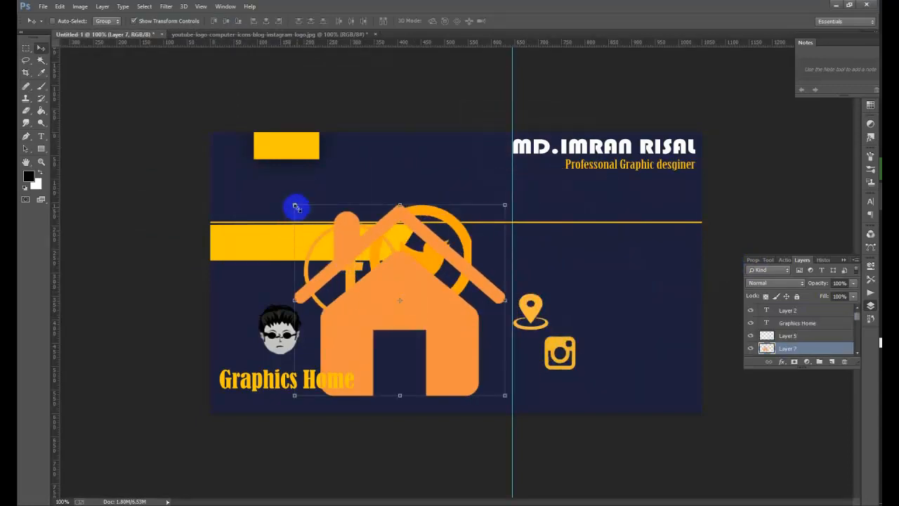
left_click_drag(295, 207, 272, 328)
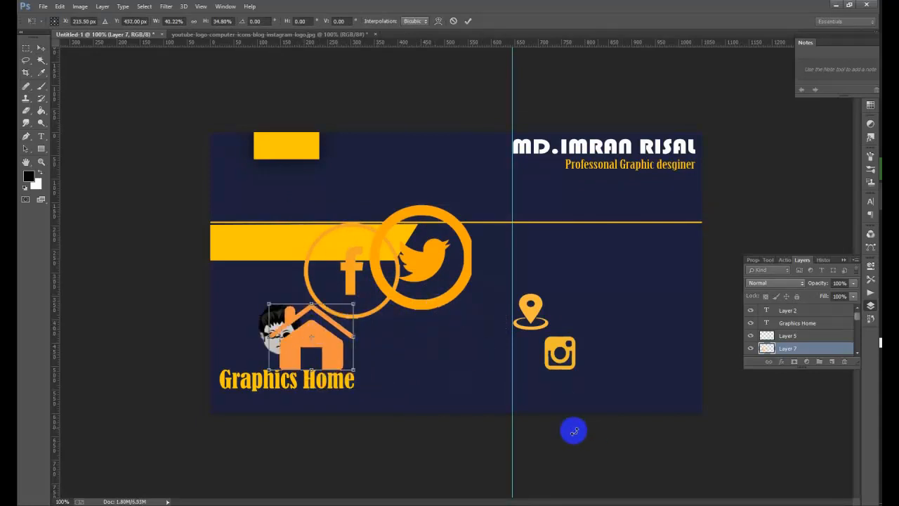
mouse_move(353, 369)
left_mouse_down()
mouse_move(337, 371)
mouse_move(337, 363)
left_mouse_up()
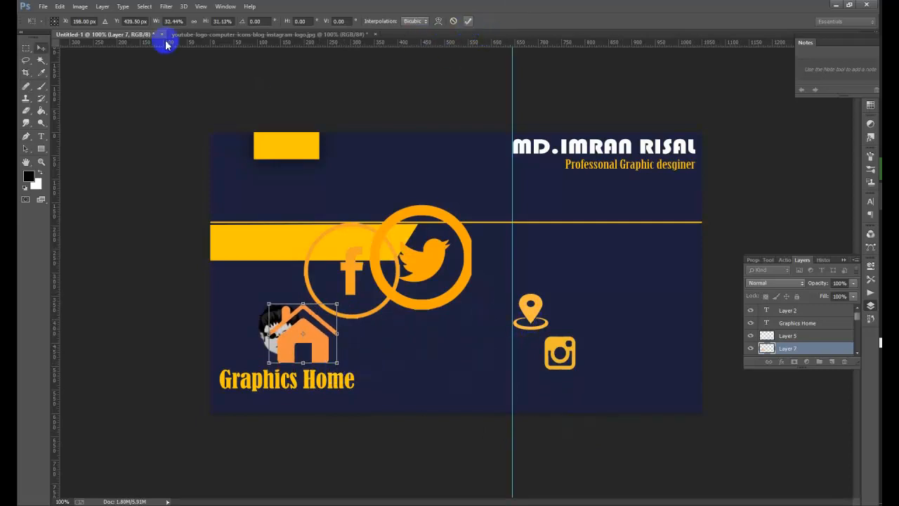
key("Return")
- Move the location pin down beside the Instagram icon
right_click(541, 315)
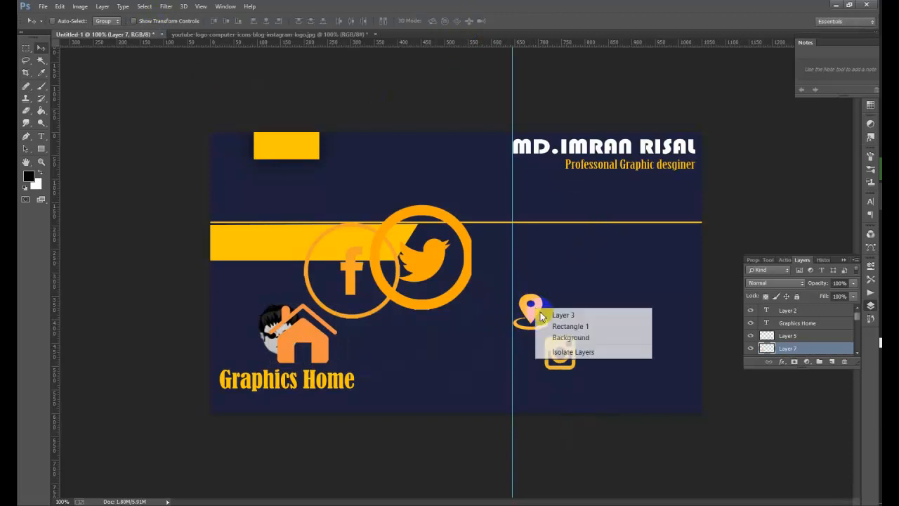
left_click(559, 315)
left_click_drag(540, 312, 541, 359)
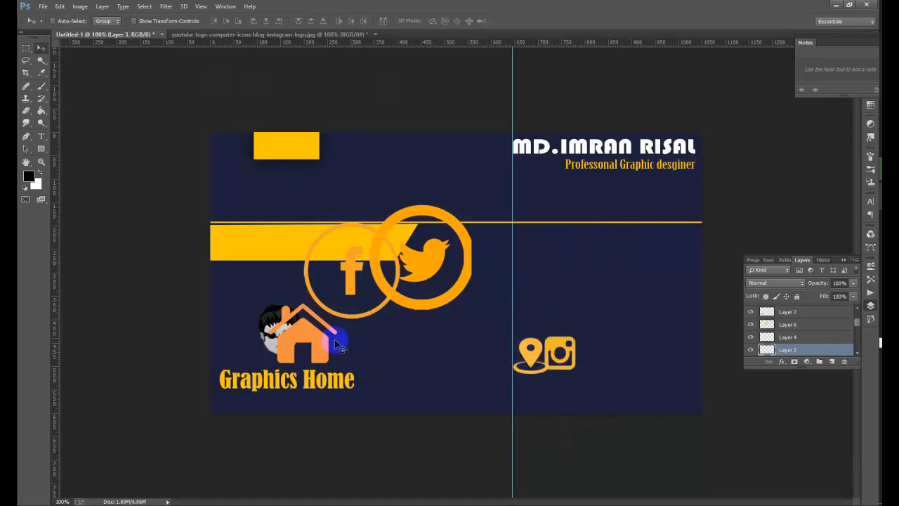
- Move the house to the card's right side, shrink it to about 40%, and set it on the guide line
right_click(321, 344)
left_click(327, 349)
left_click_drag(314, 347, 588, 293)
left_click(189, 21)
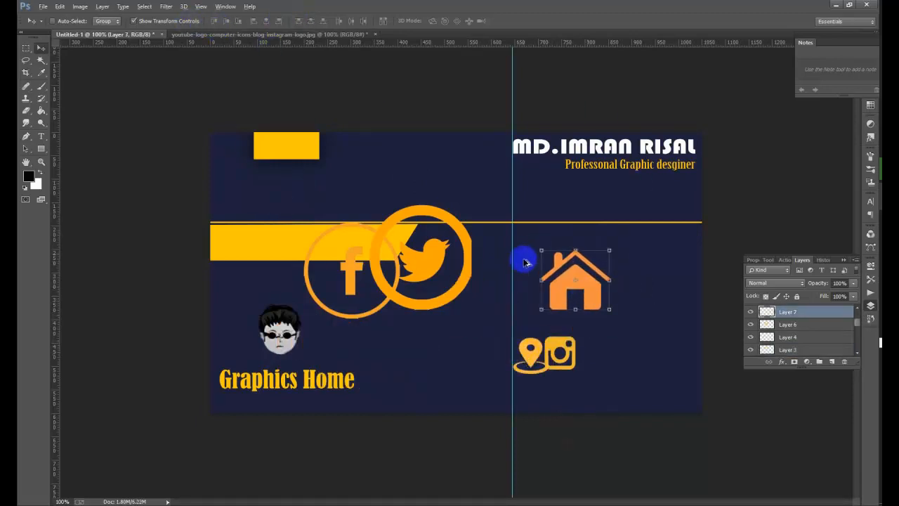
left_click_drag(541, 252, 564, 269)
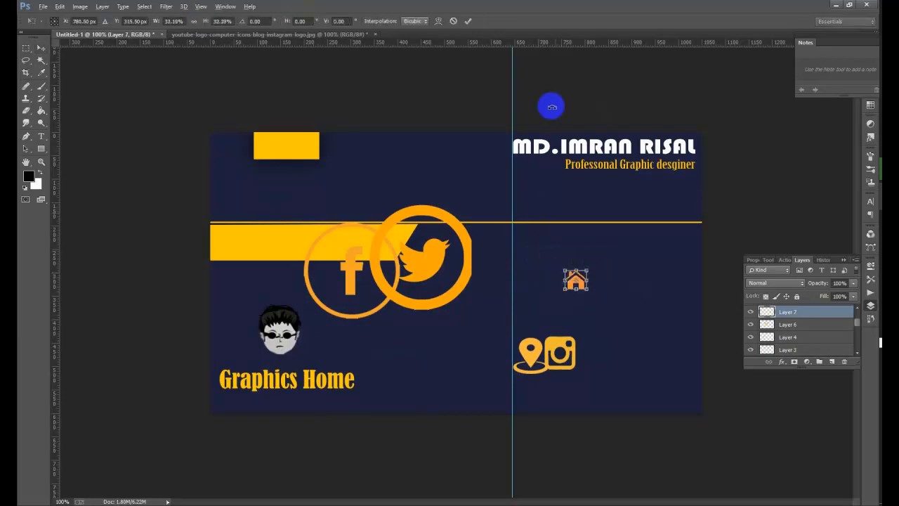
left_click(469, 21)
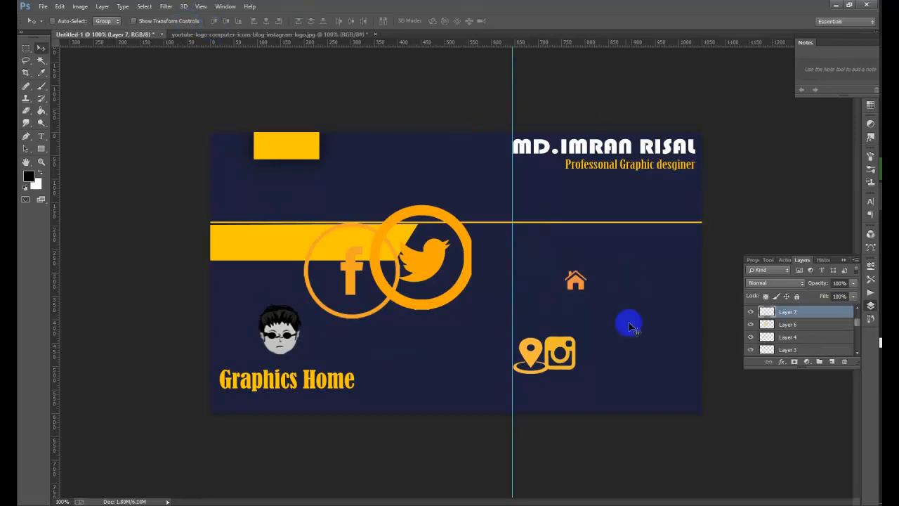
left_click_drag(581, 291, 528, 260)
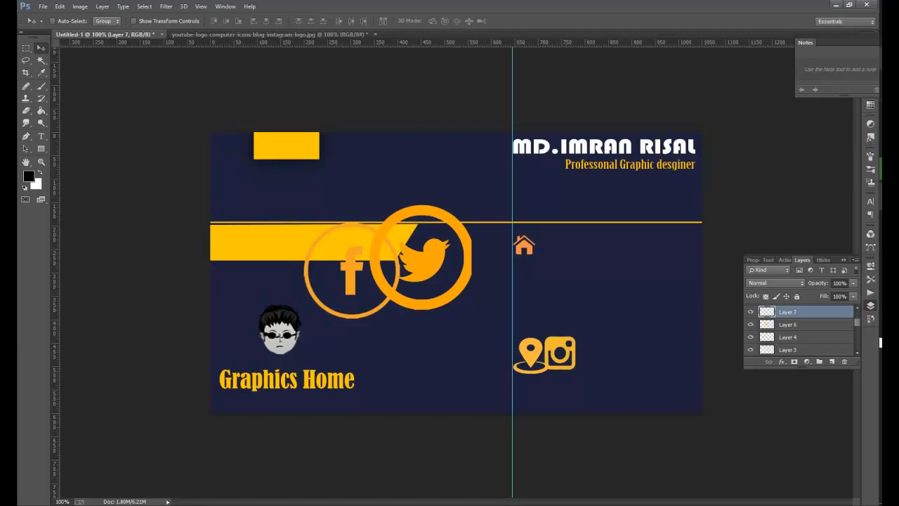
- Add a vertical guide and a horizontal guide through the house icon, then start a text line beside it
left_click(41, 136)
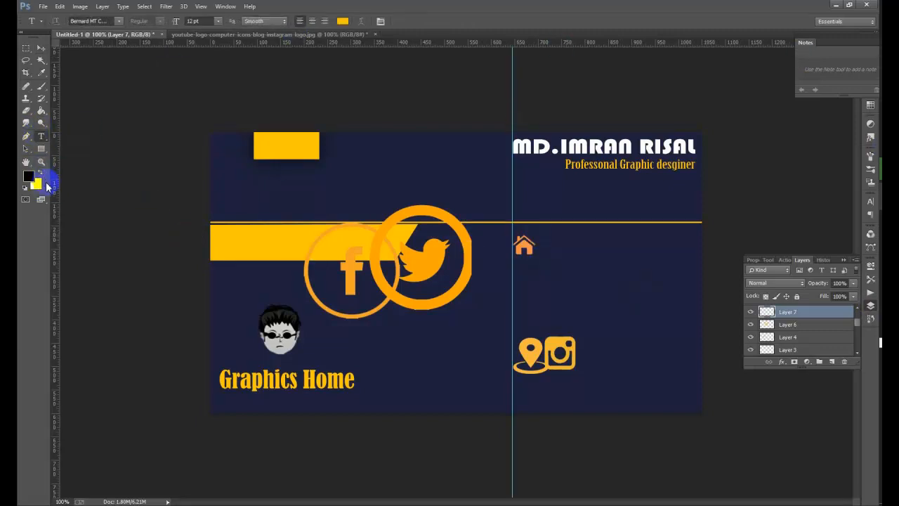
left_click_drag(56, 191, 19, 242)
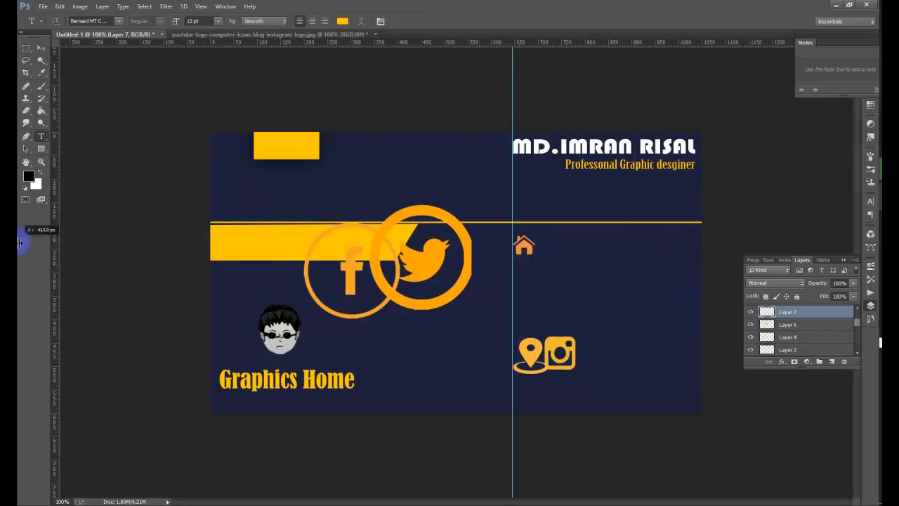
left_click_drag(345, 43, 432, 248)
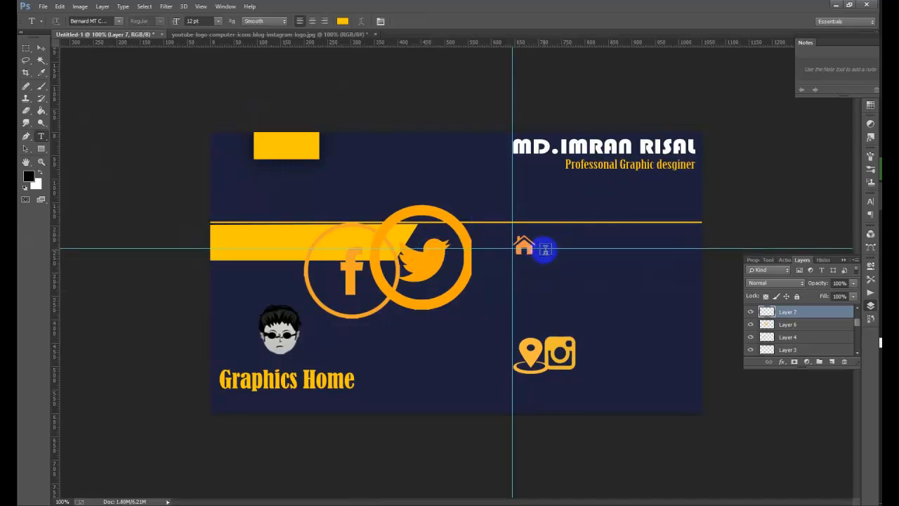
left_click(545, 248)
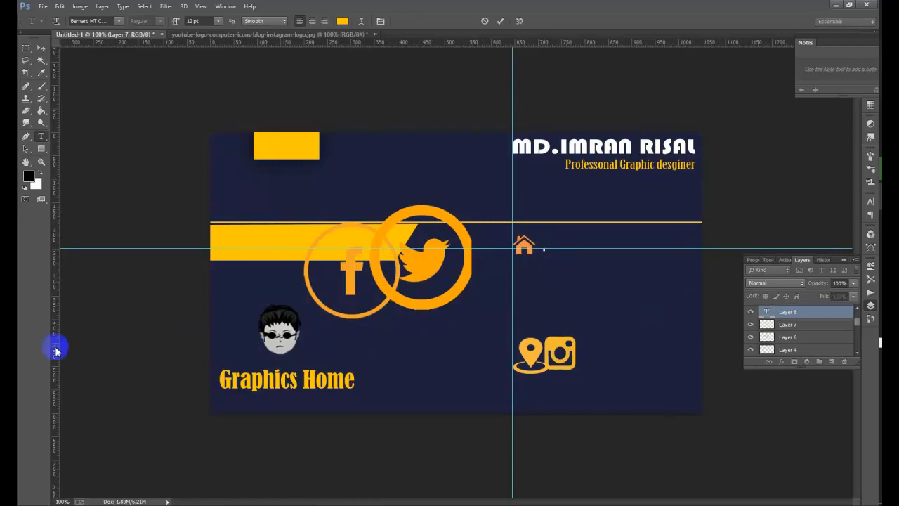
- Commit the 'Banani,Building' address beside the house and scale it down toward the card's right edge
left_click_drag(54, 357, 544, 373)
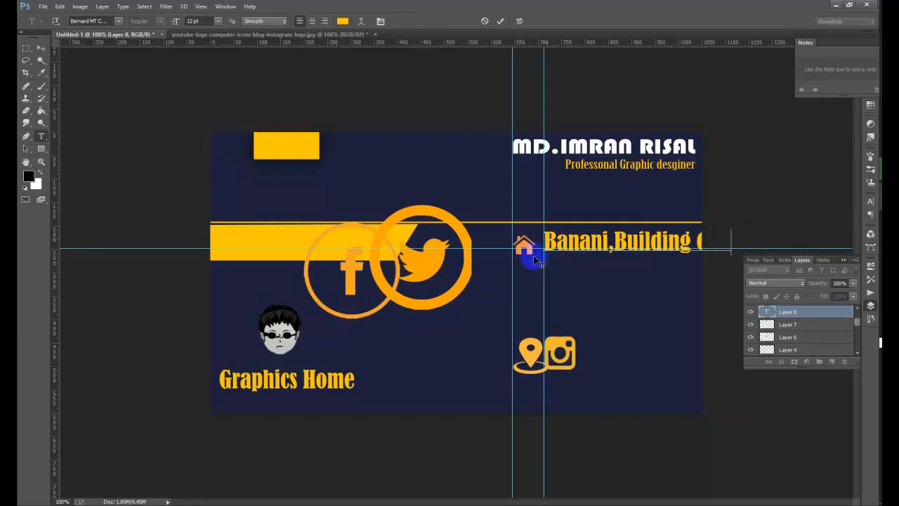
left_click(501, 21)
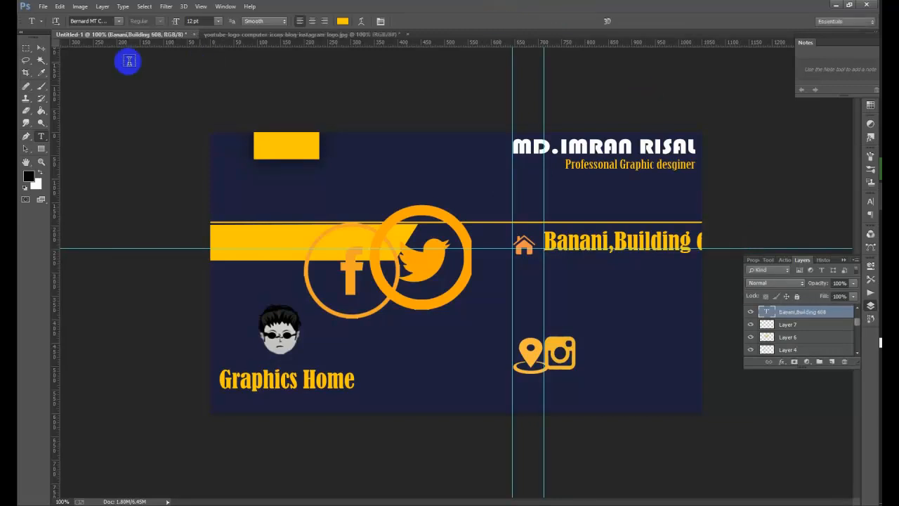
left_click(41, 48)
left_click(161, 21)
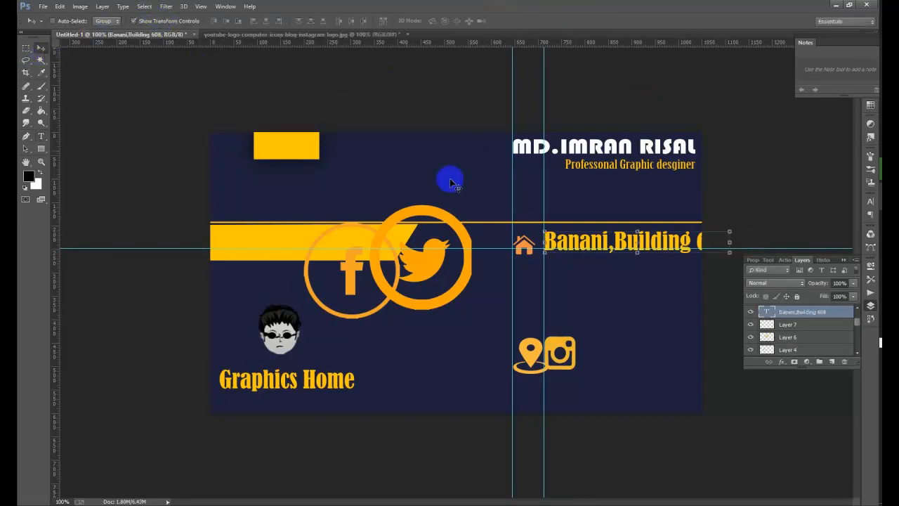
left_click(548, 236)
left_click_drag(548, 237, 597, 245)
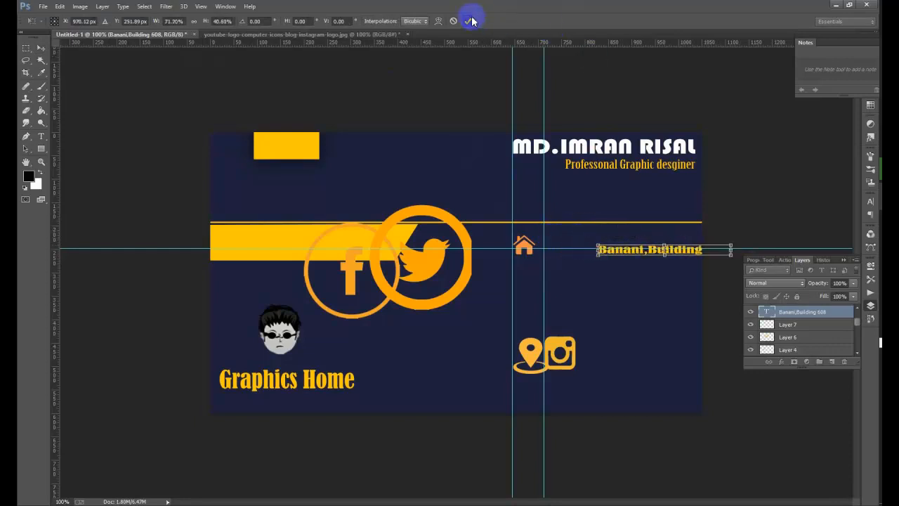
left_click(467, 21)
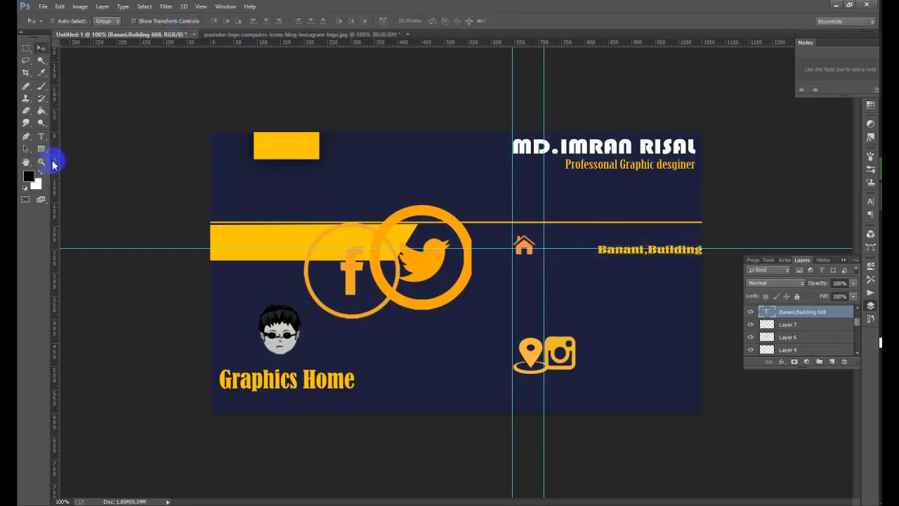
left_click(41, 137)
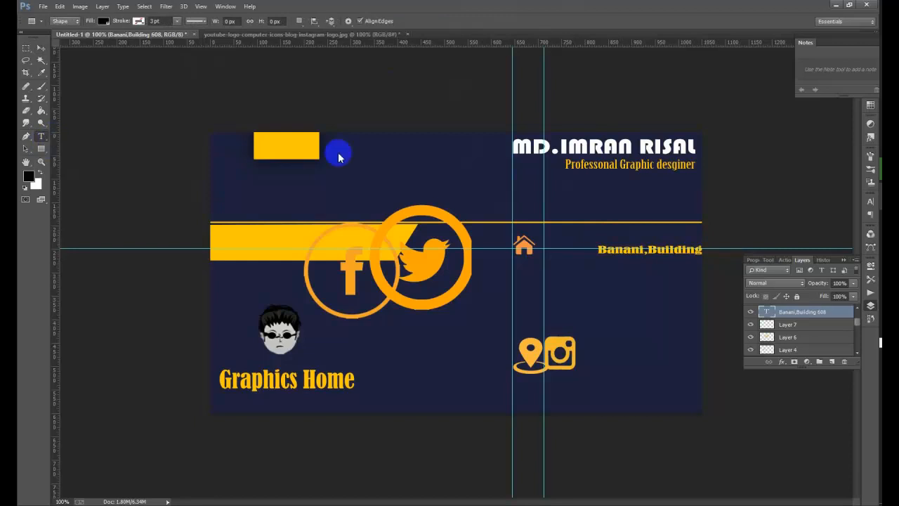
- Change the address text's font to Cambria after stepping through the font list
left_click(634, 253)
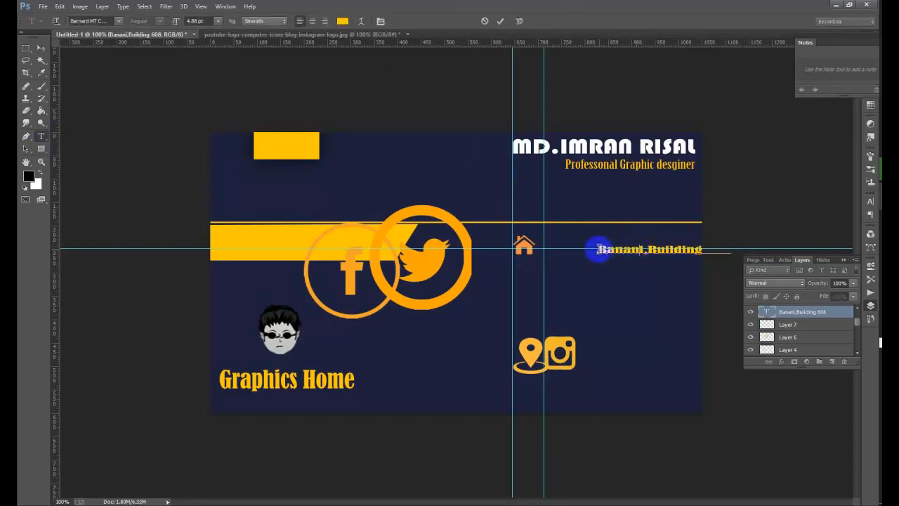
left_click_drag(598, 250, 815, 232)
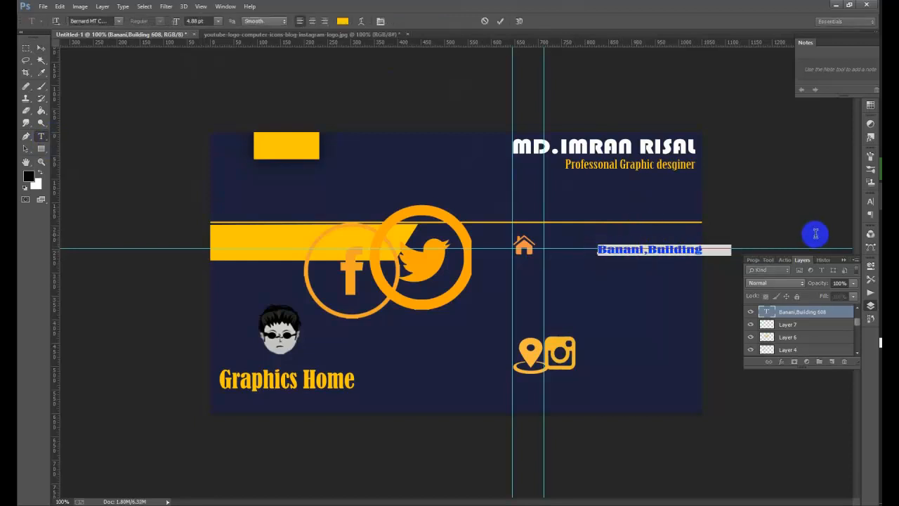
left_click(109, 21)
left_click(110, 21)
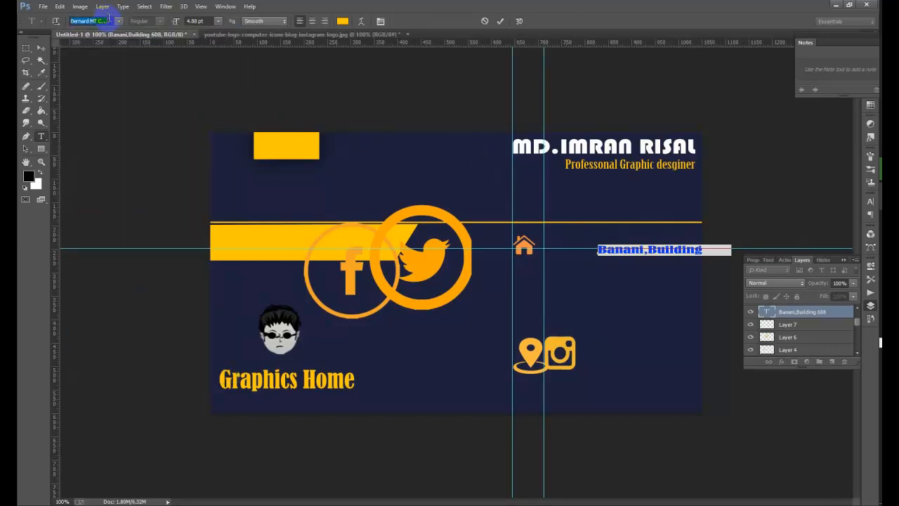
key("Down")
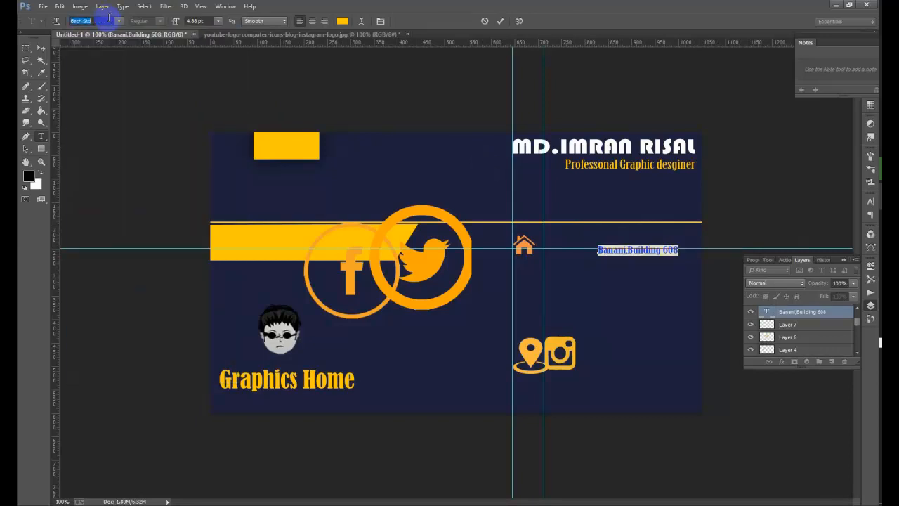
key("Down")
key("Down")
key("Down")
key("Down")
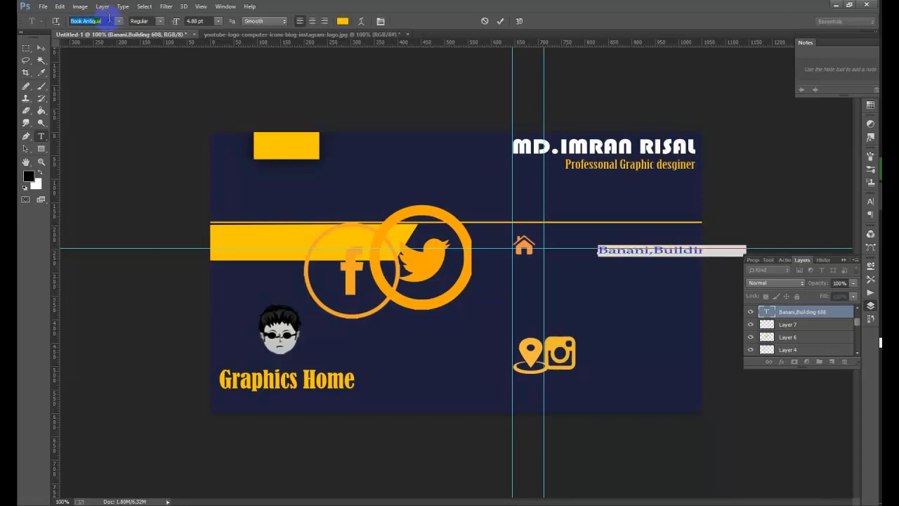
key("Down")
key("Down")
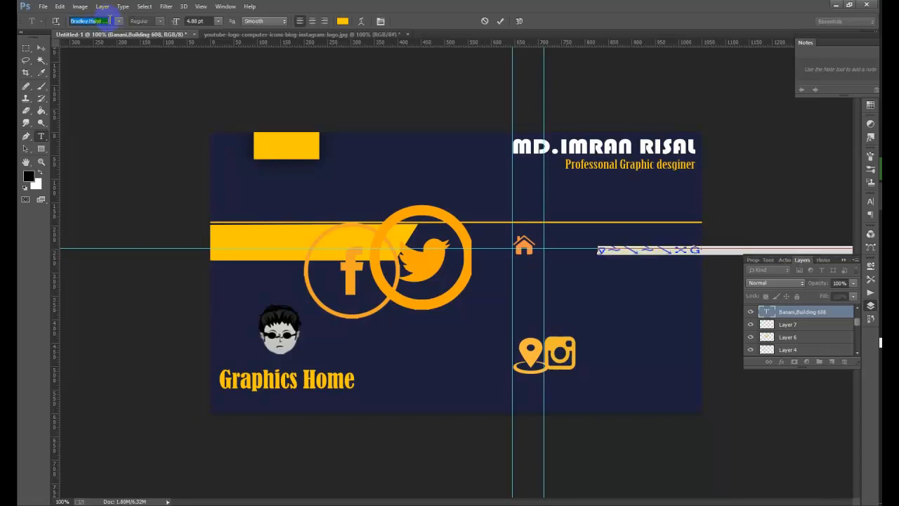
key("Down")
key("Down")
key("Down")
key("Down")
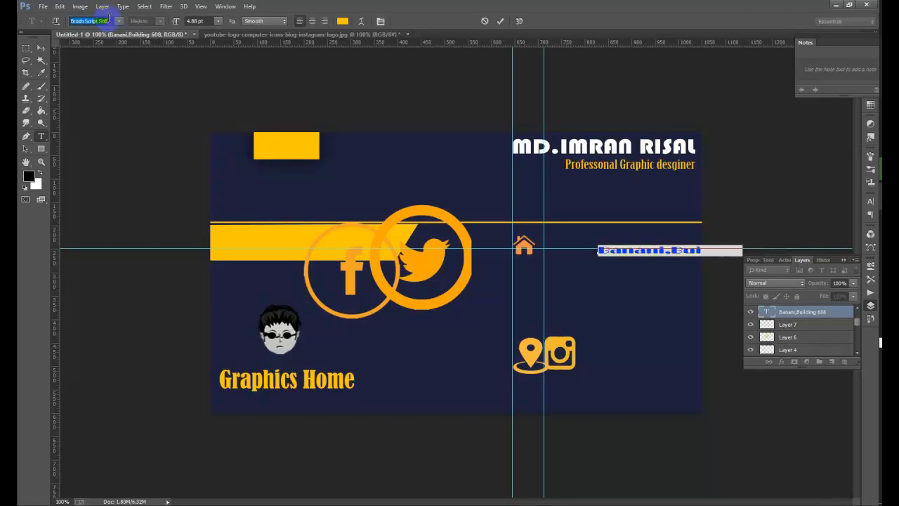
key("Down")
key("Down")
key("Down")
key("Down")
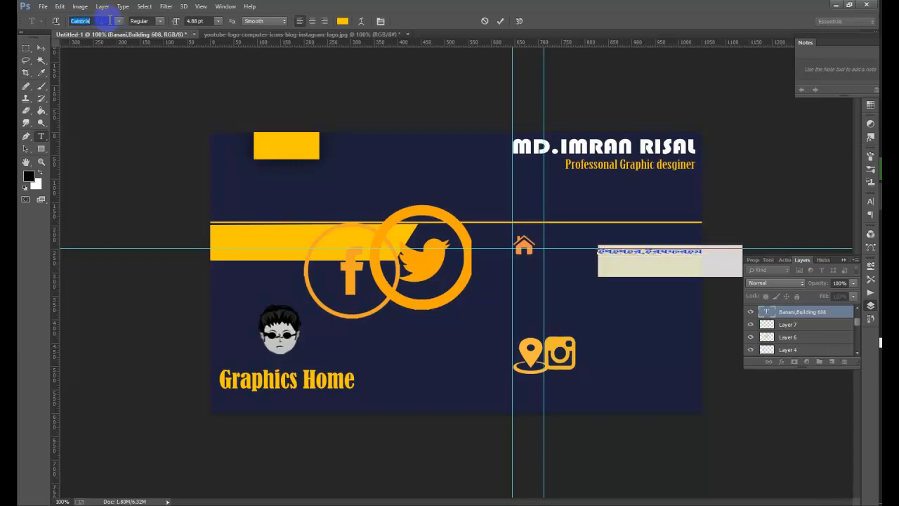
key("Down")
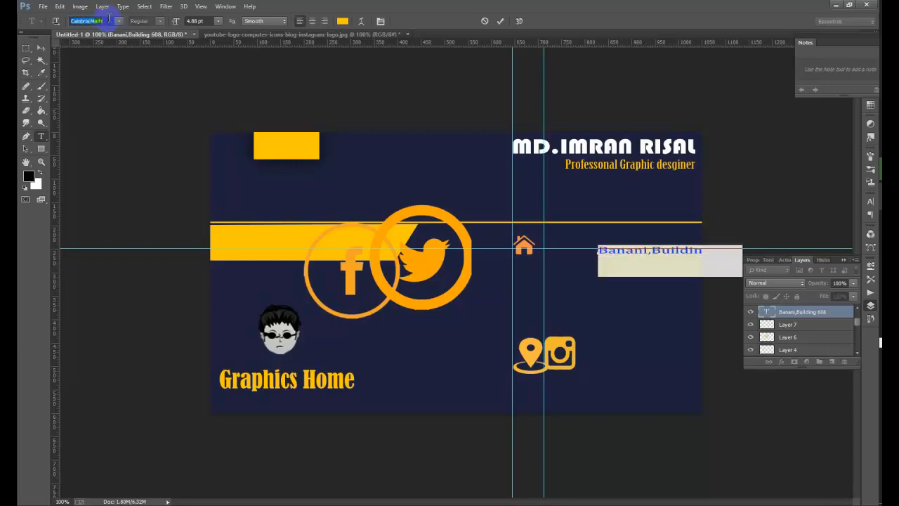
left_click(40, 48)
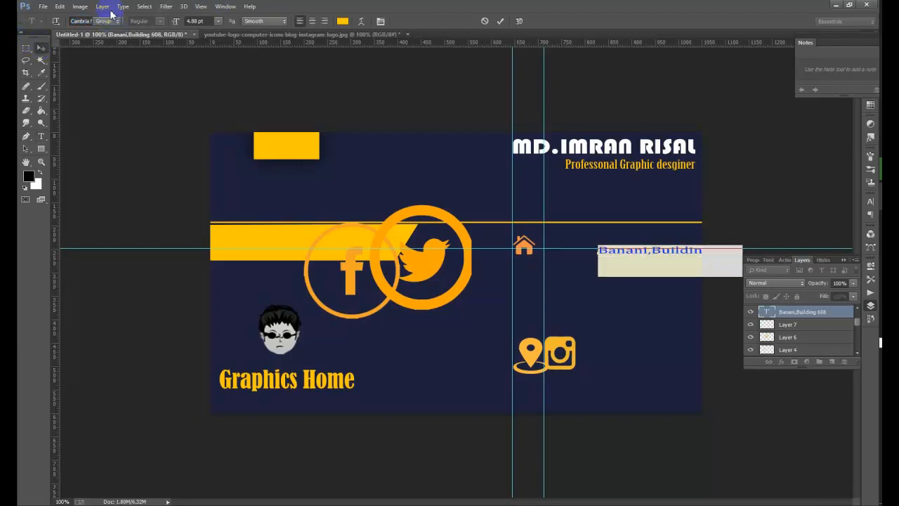
- Move the address beside the home icon and stretch it to about 119% height
left_click_drag(656, 273, 603, 276)
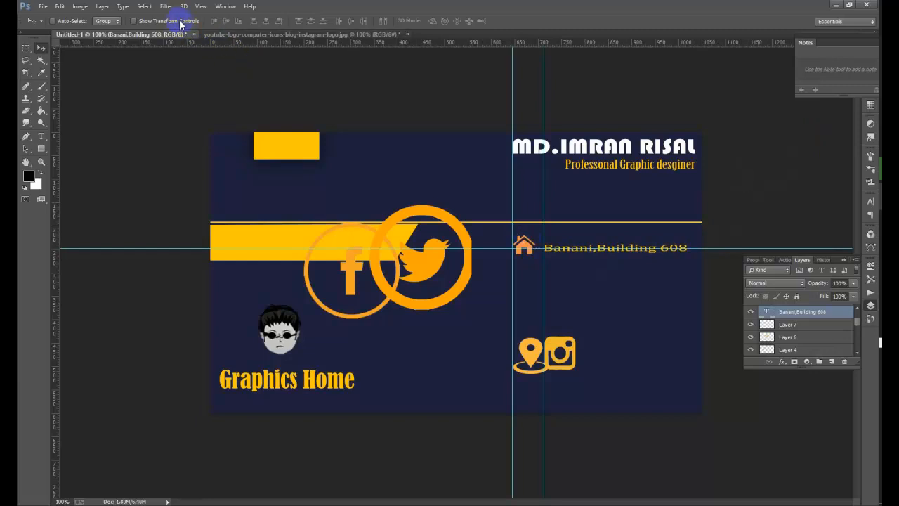
left_click(133, 20)
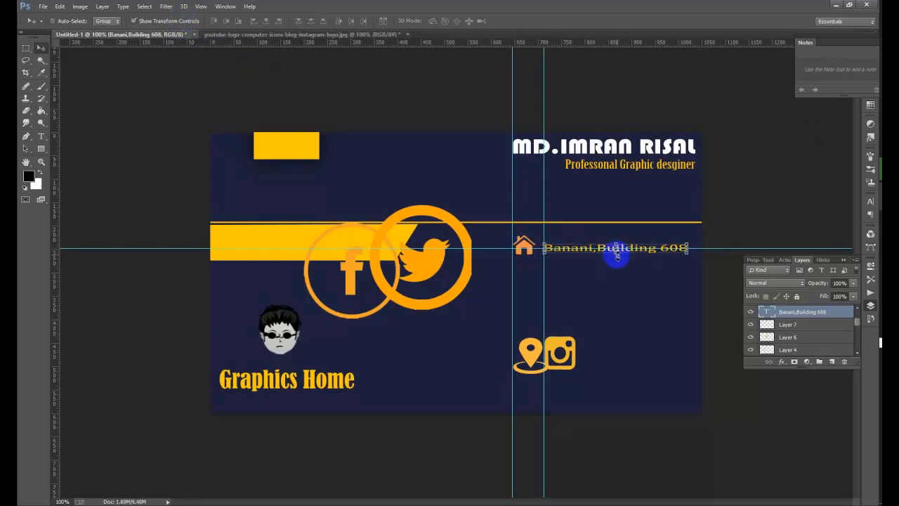
left_click_drag(617, 254, 617, 283)
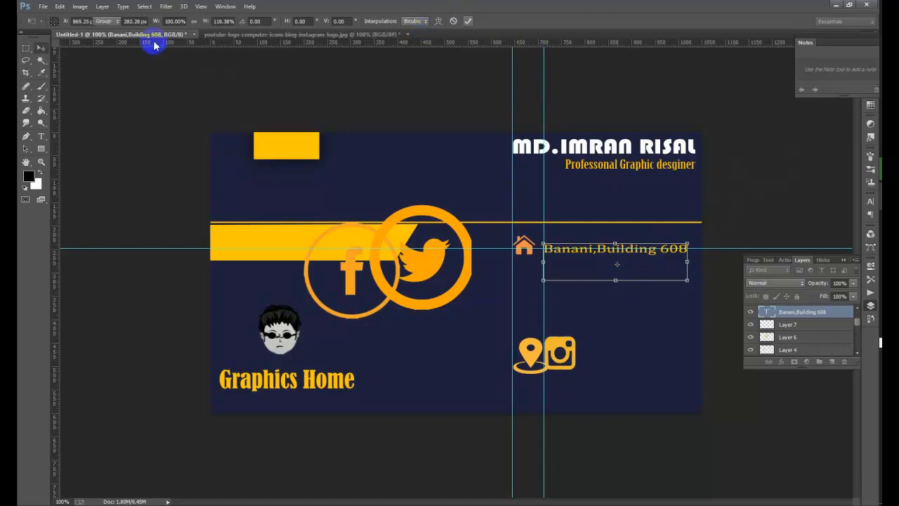
key("Return")
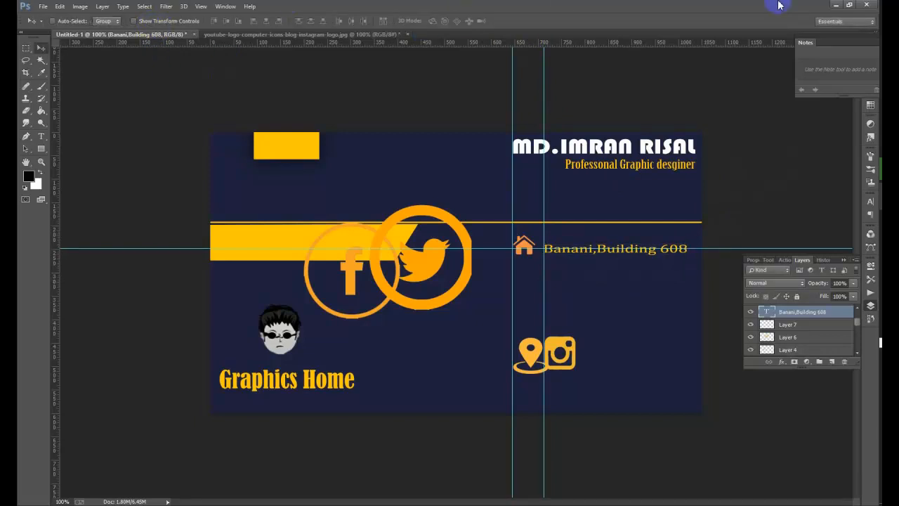
- Nudge the address text up, then move the Layer 3 location pin below the home icon and shrink it
key("Up")
key("Up")
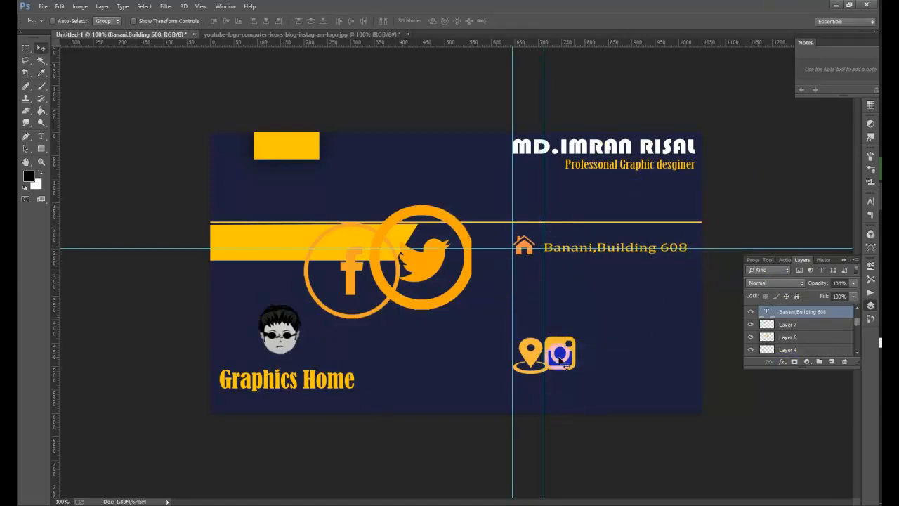
right_click(532, 355)
left_click(550, 362)
left_click_drag(532, 360, 528, 284)
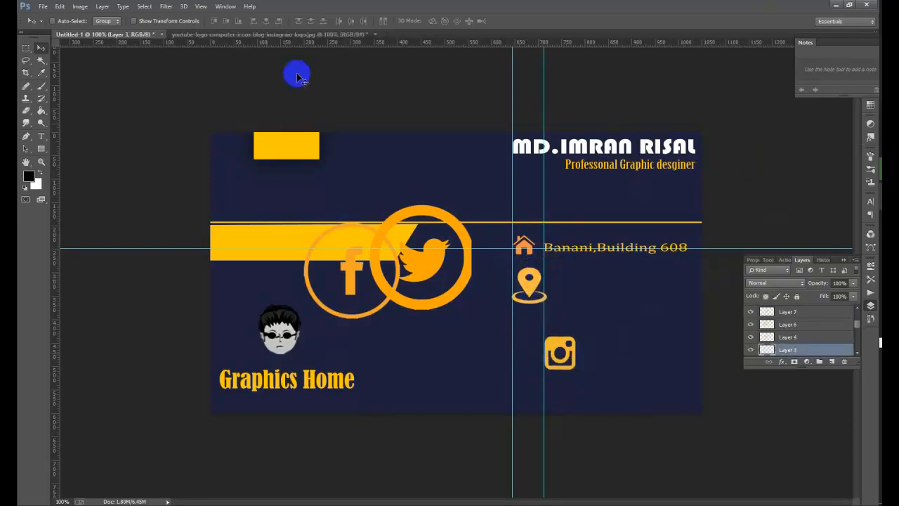
left_click(181, 21)
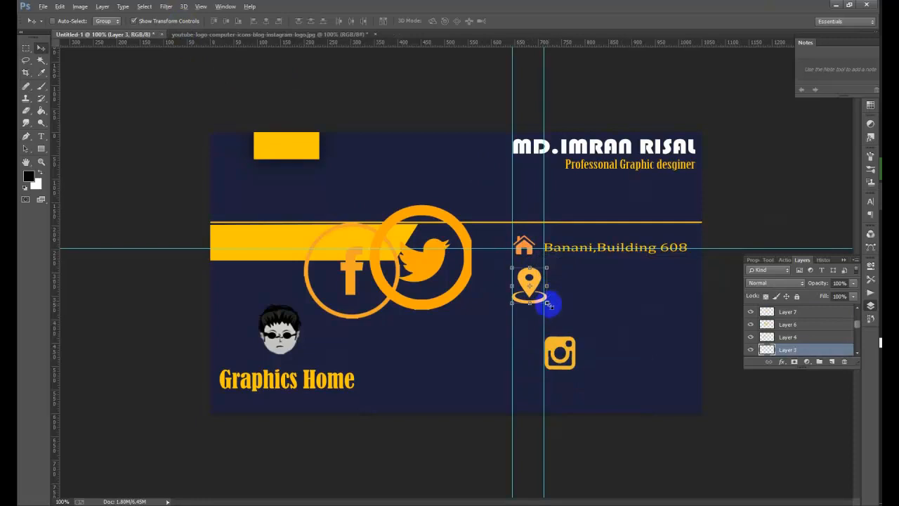
mouse_move(547, 303)
left_mouse_down()
mouse_move(531, 287)
mouse_move(540, 297)
left_mouse_up()
- Add a vertical guide beside the pin, apply the pin's resize, and fine-tune the guide position
left_click_drag(58, 281, 534, 280)
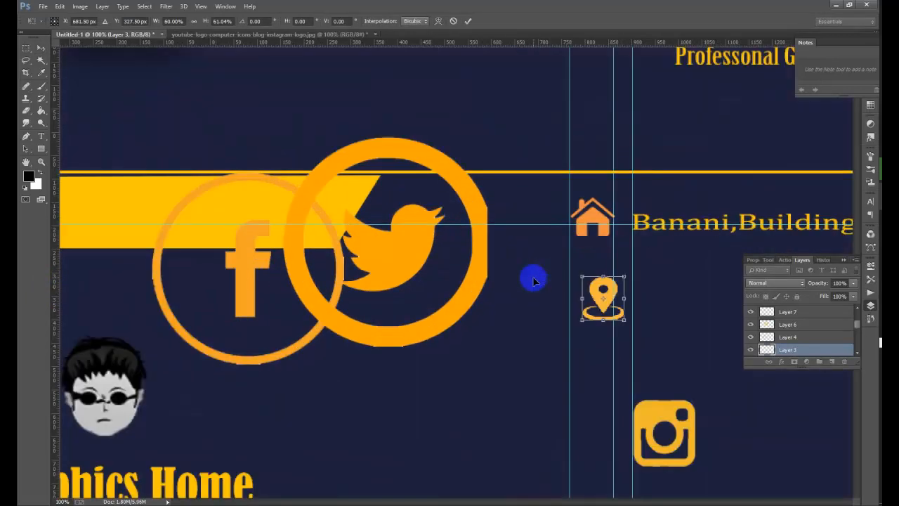
key("ctrl+plus")
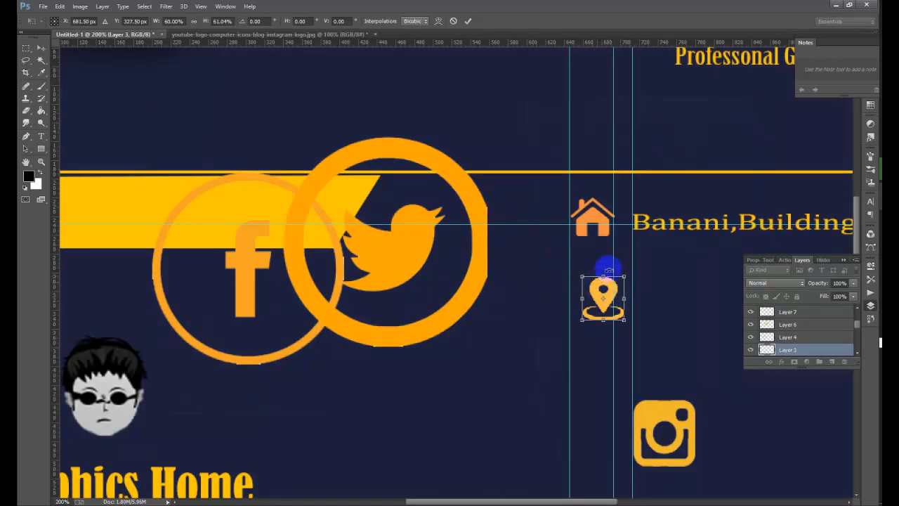
left_click(468, 20)
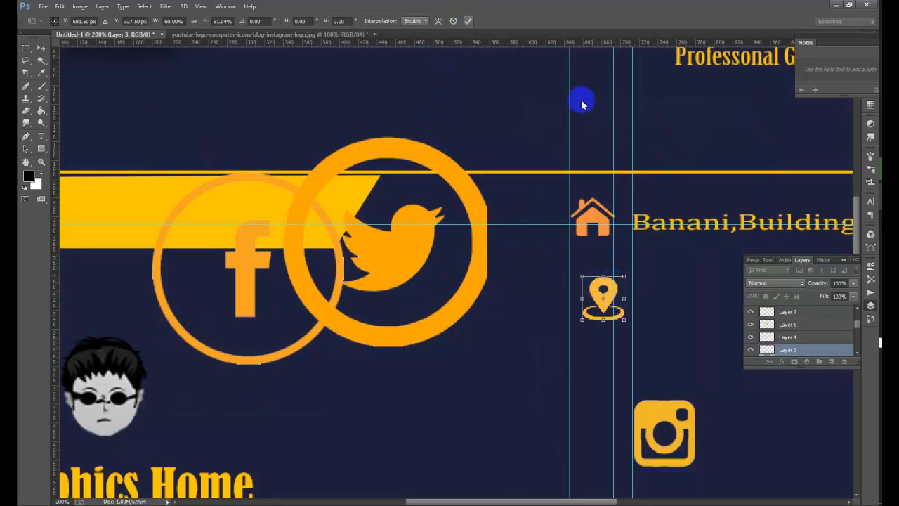
left_click_drag(614, 254, 617, 250)
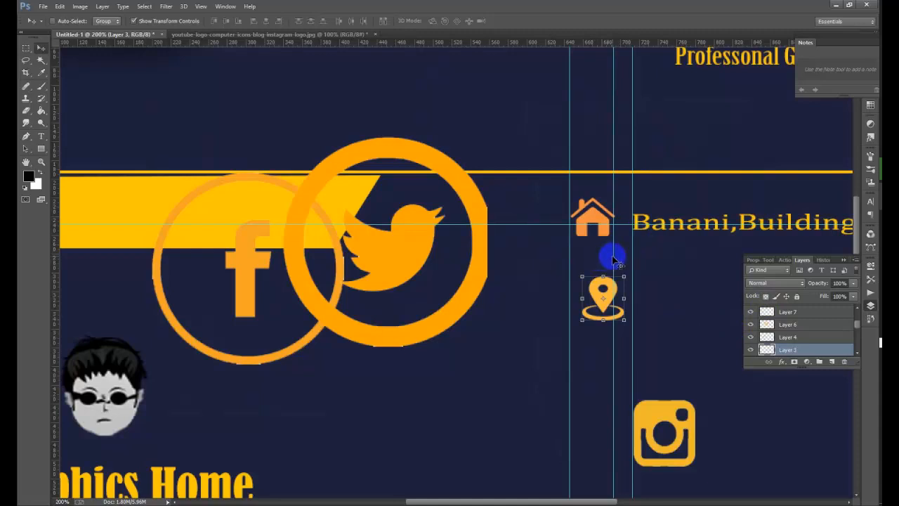
left_click_drag(614, 257, 616, 255)
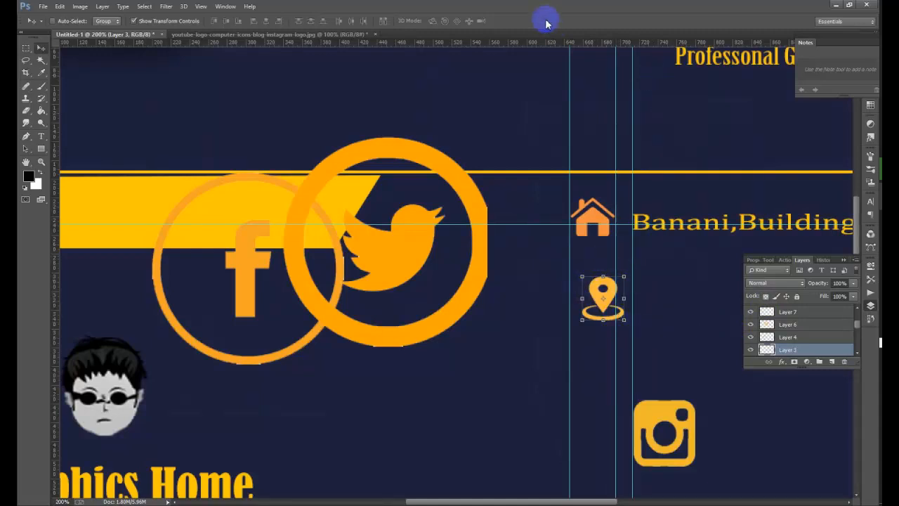
left_click(134, 21)
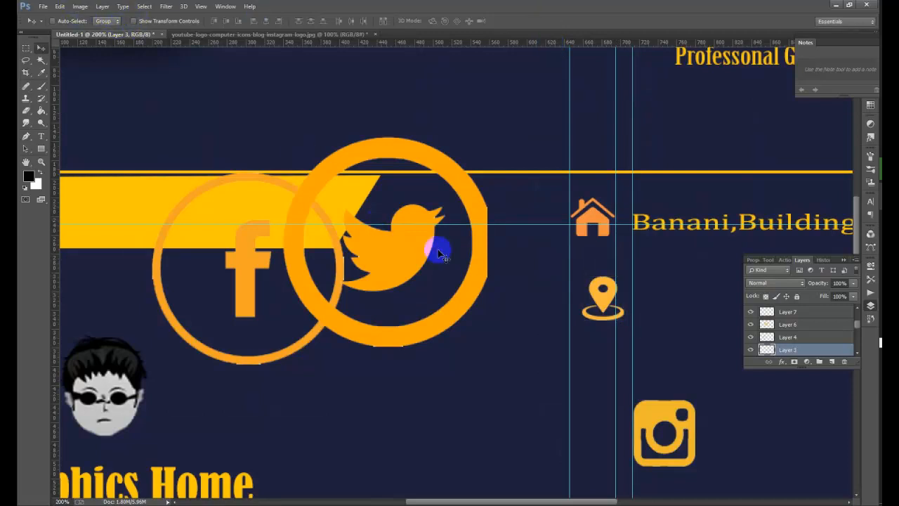
- Move the location pin between the guides and scale it down further
right_click(608, 293)
left_click(616, 299)
left_click_drag(596, 294, 587, 286)
left_click(158, 22)
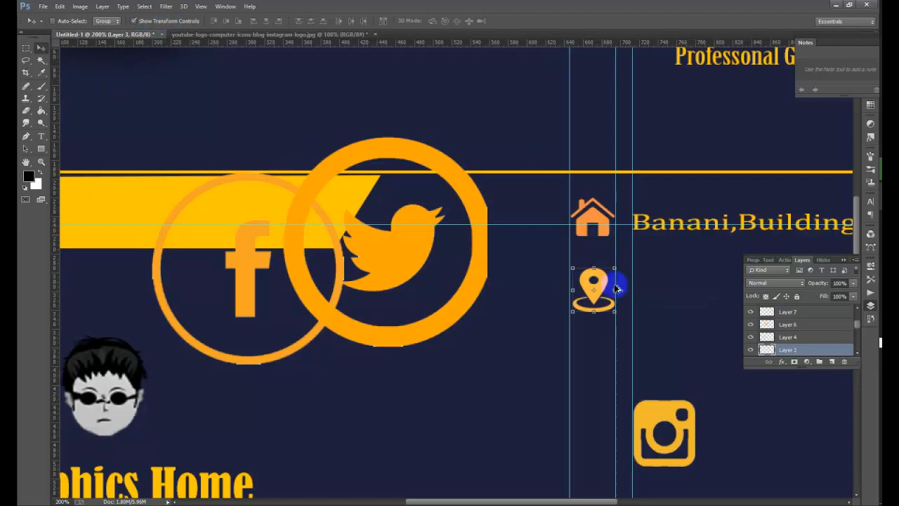
mouse_move(613, 314)
left_mouse_down()
mouse_move(604, 302)
mouse_move(614, 305)
left_mouse_up()
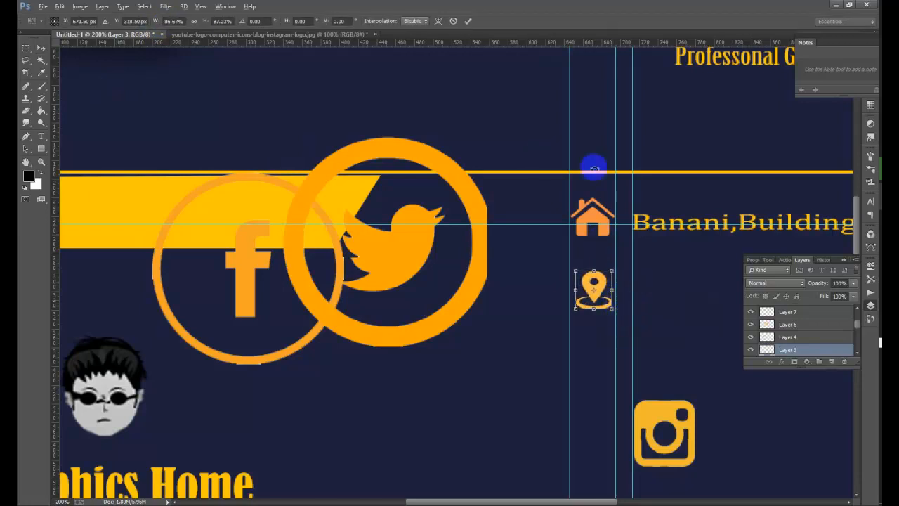
left_click(469, 22)
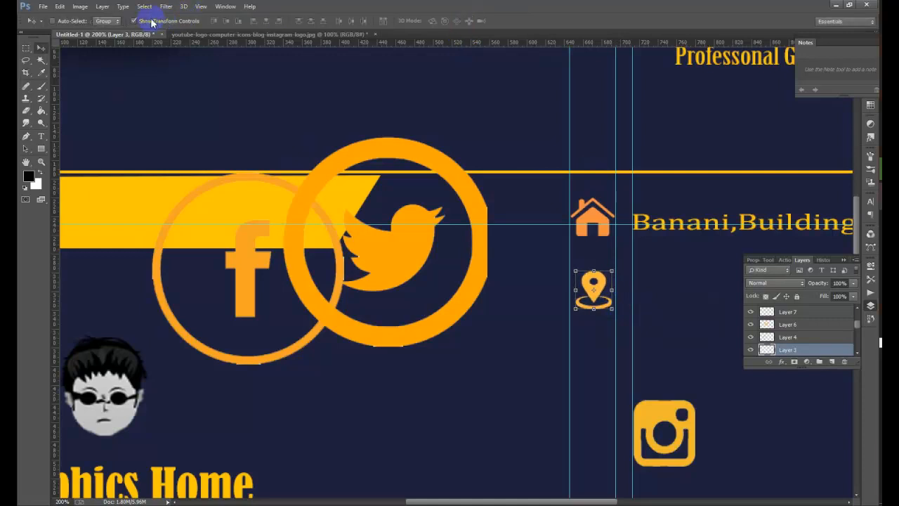
left_click(134, 21)
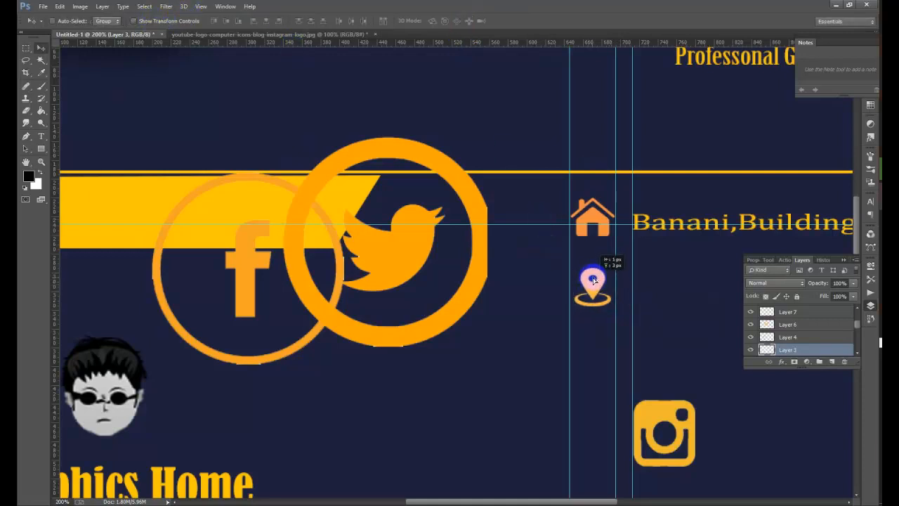
- Widen the location pin and add a horizontal guide through it
left_click(196, 21)
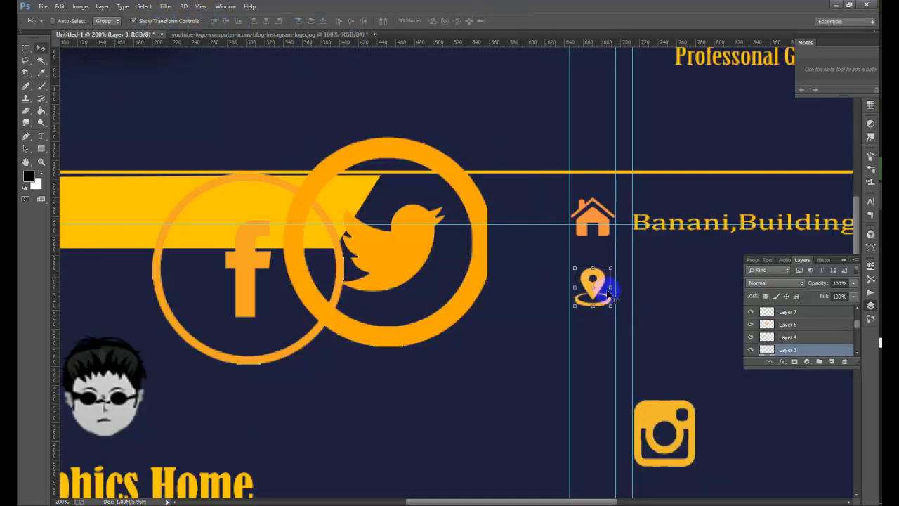
left_click_drag(611, 289, 593, 306)
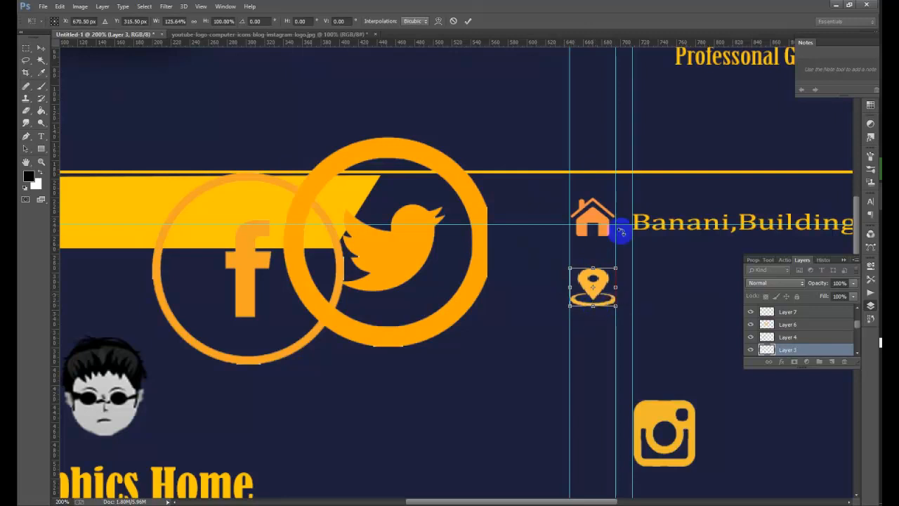
left_click(469, 22)
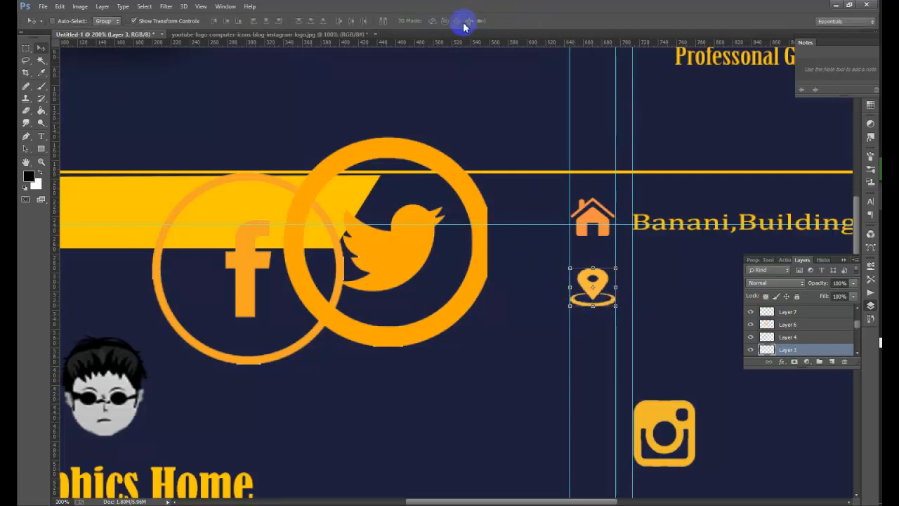
left_click(170, 20)
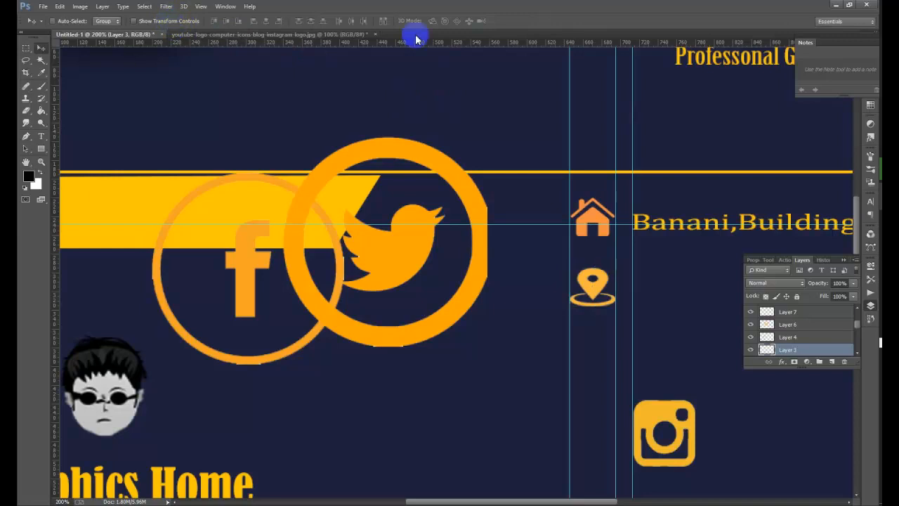
key("ctrl+minus")
key("ctrl+minus")
key("ctrl+minus")
key("ctrl+plus")
key("ctrl+plus")
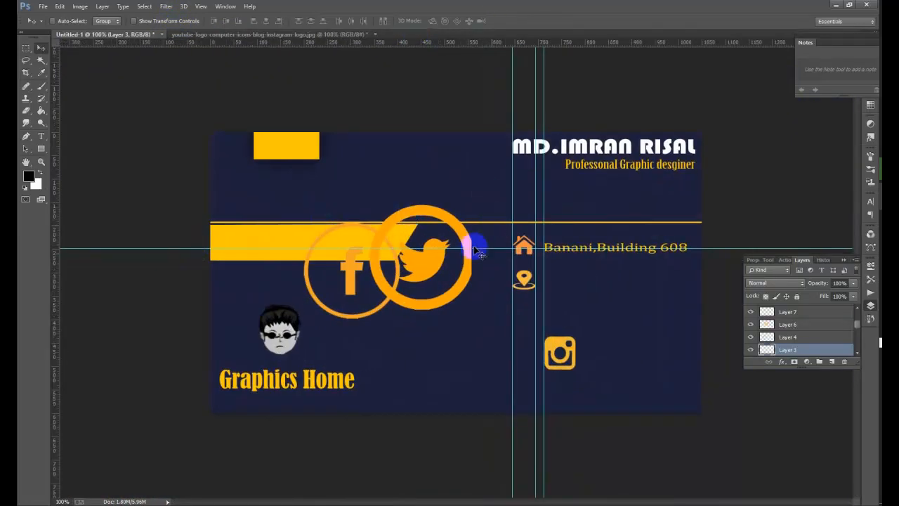
left_click_drag(428, 44, 476, 280)
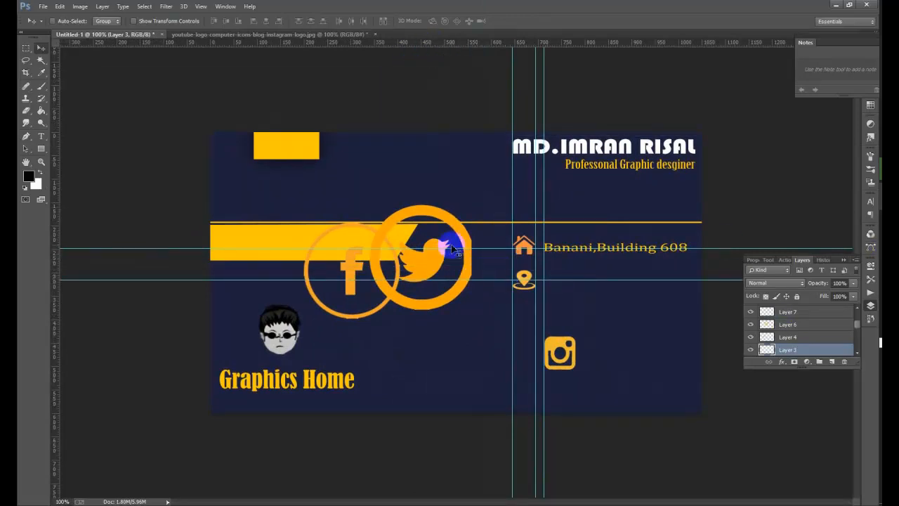
- Shift the navy background rectangle by mistake, then restore its original position
right_click(523, 279)
left_click(554, 294)
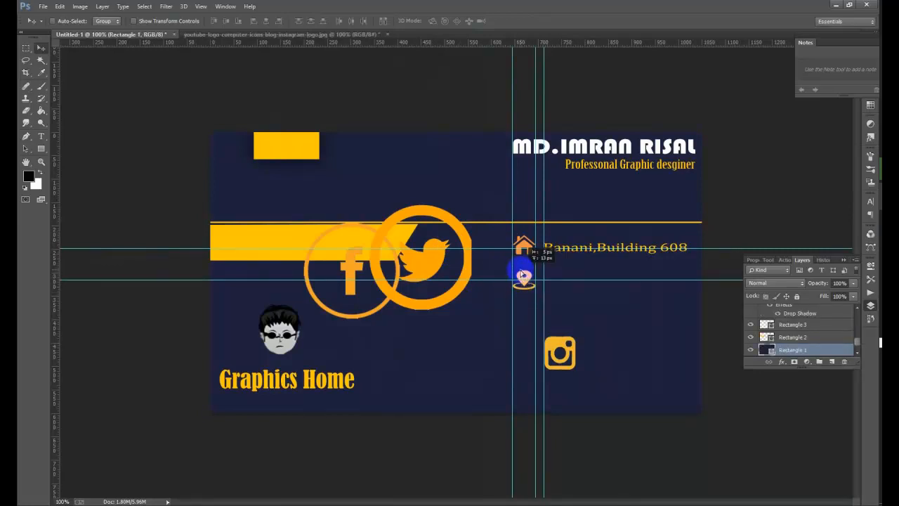
right_click(524, 280)
left_click(527, 283)
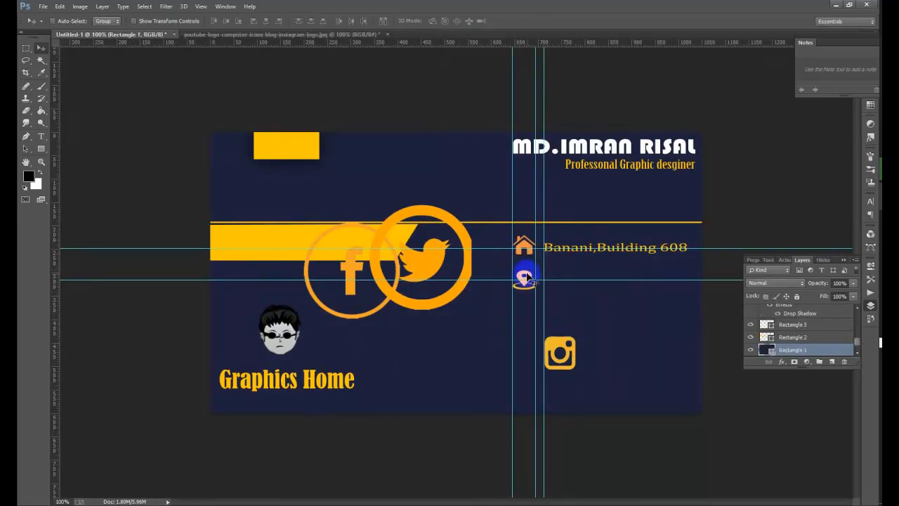
left_click_drag(524, 276, 533, 293)
right_click(524, 286)
left_click(535, 292)
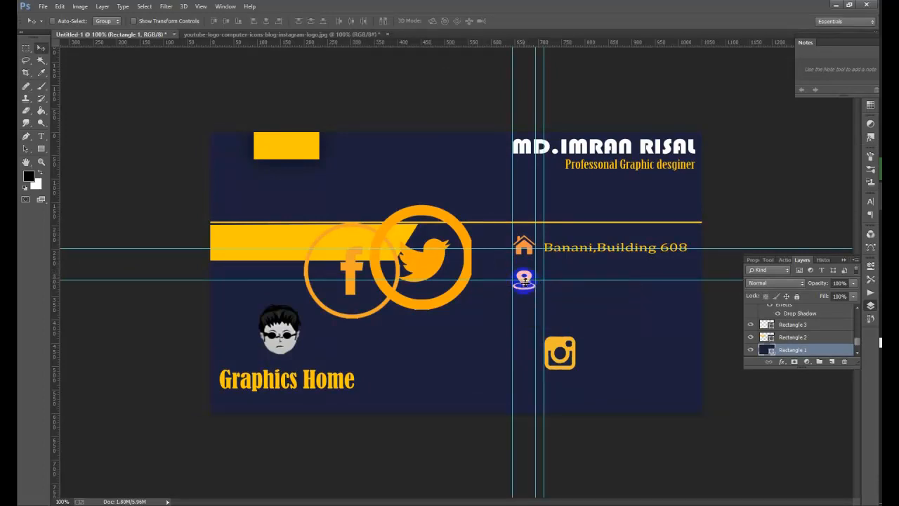
- Move the location pin up beneath the house icon and reset the horizontal guide to 300 px
right_click(527, 288)
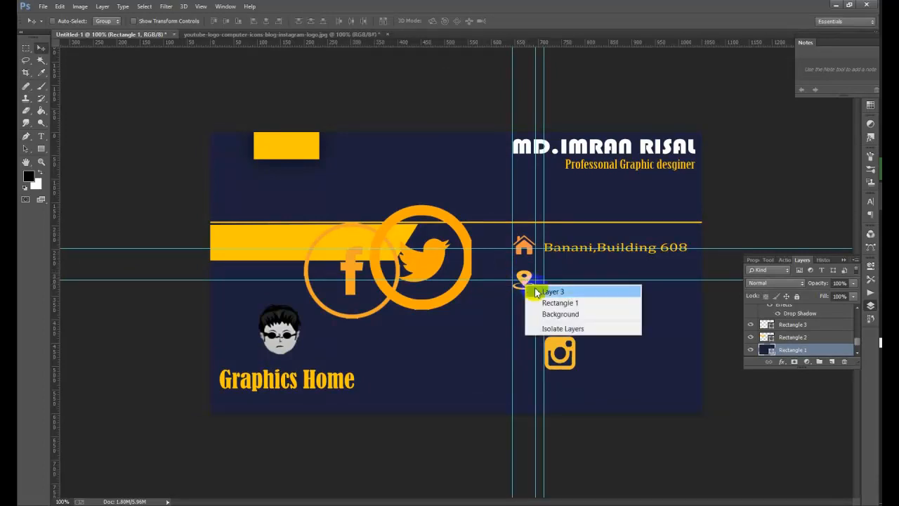
left_click(539, 290)
left_click_drag(527, 283, 533, 274)
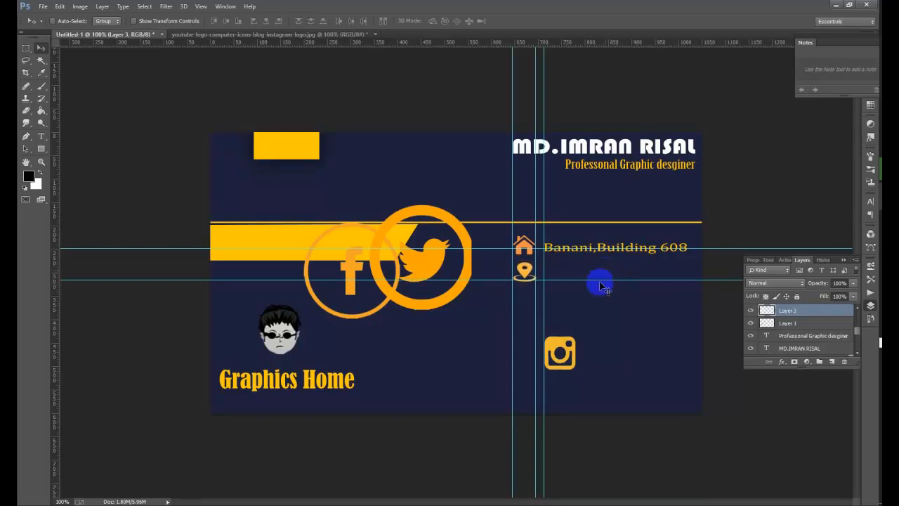
left_click_drag(605, 278, 605, 273)
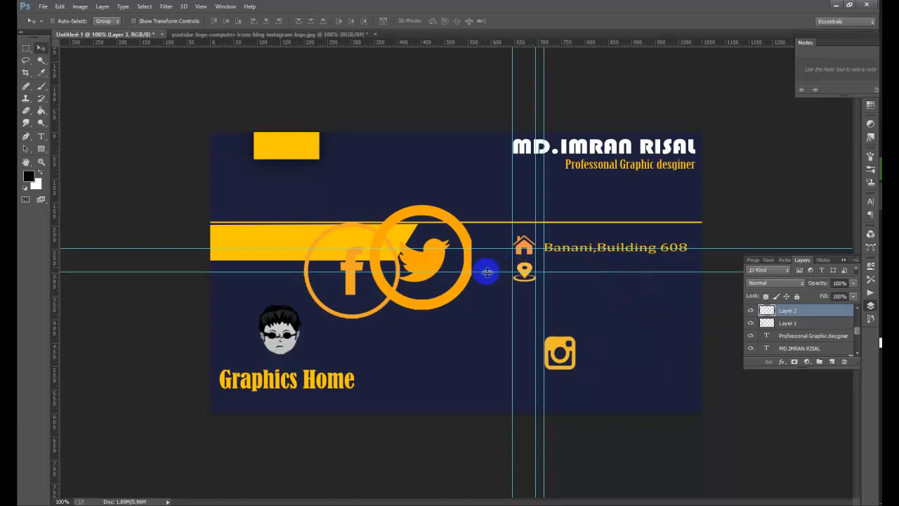
left_click_drag(494, 272, 493, 273)
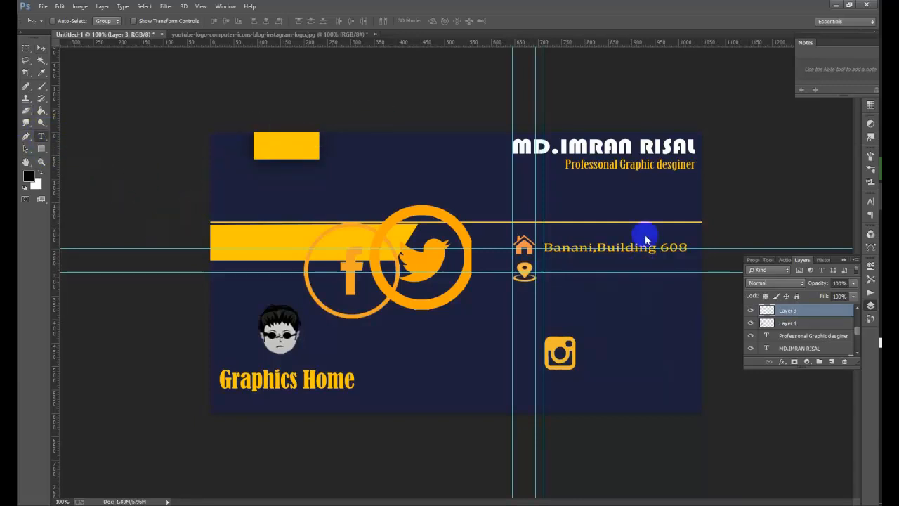
key("t")
left_click(405, 347)
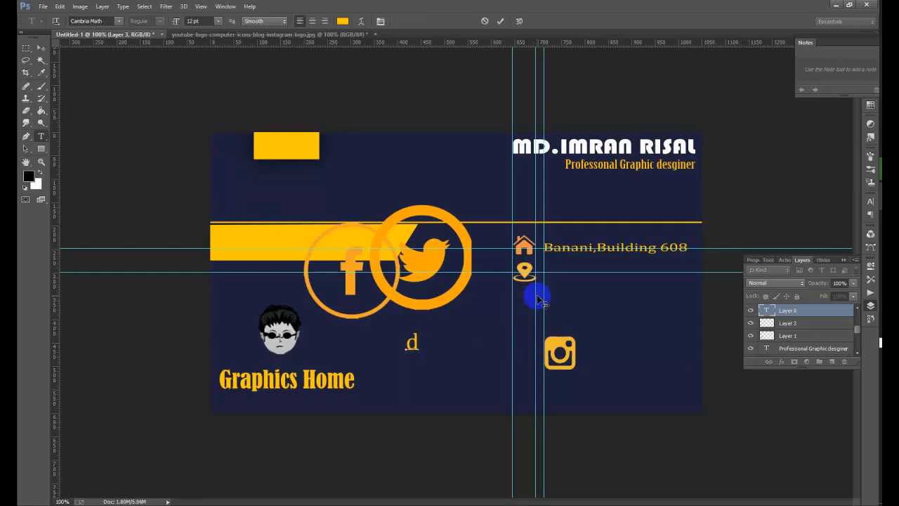
type("d")
key("BackSpace")
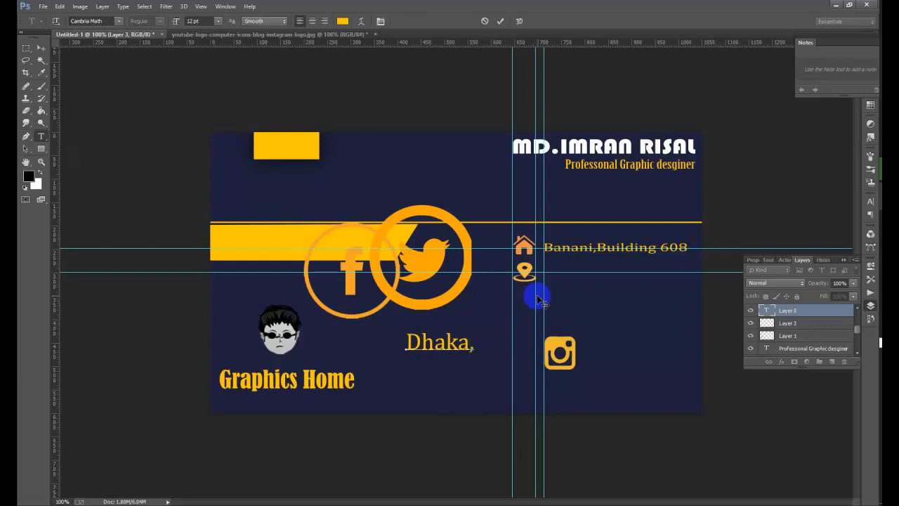
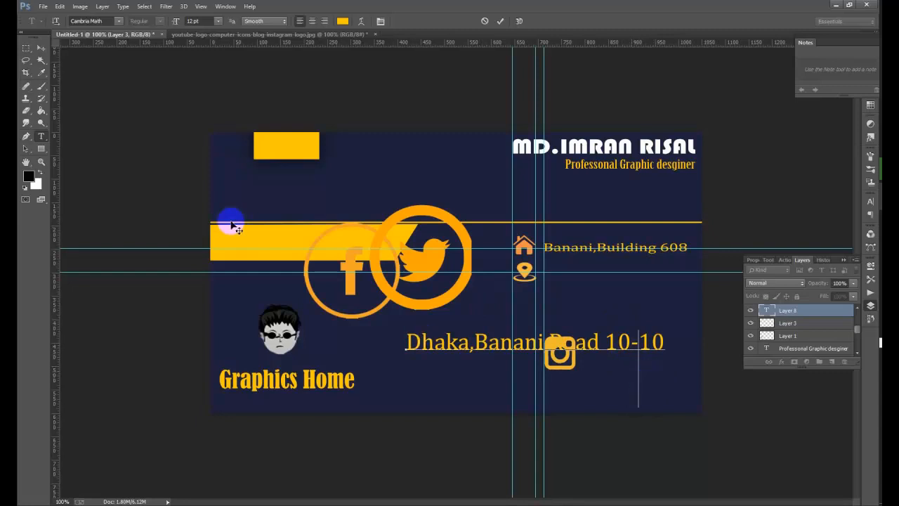
left_click(27, 48)
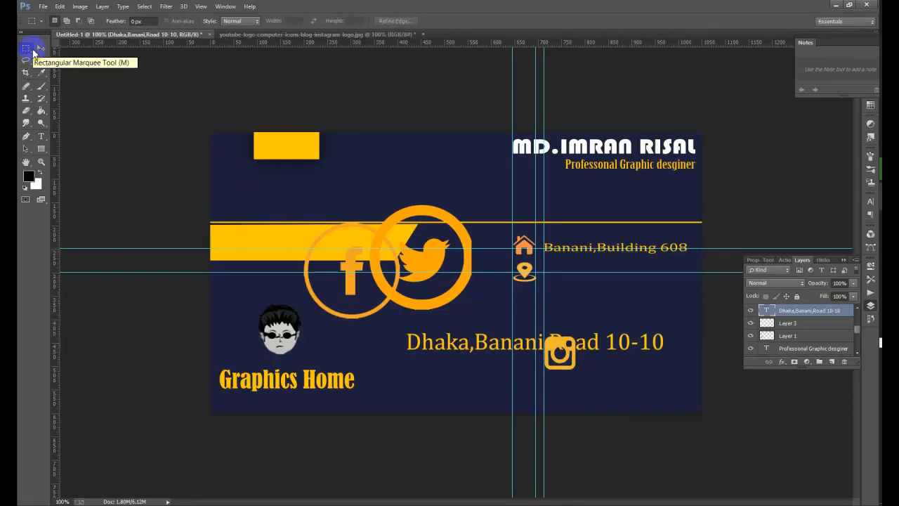
- Scale the Dhaka address text down and move it beside the location pin
left_click(41, 47)
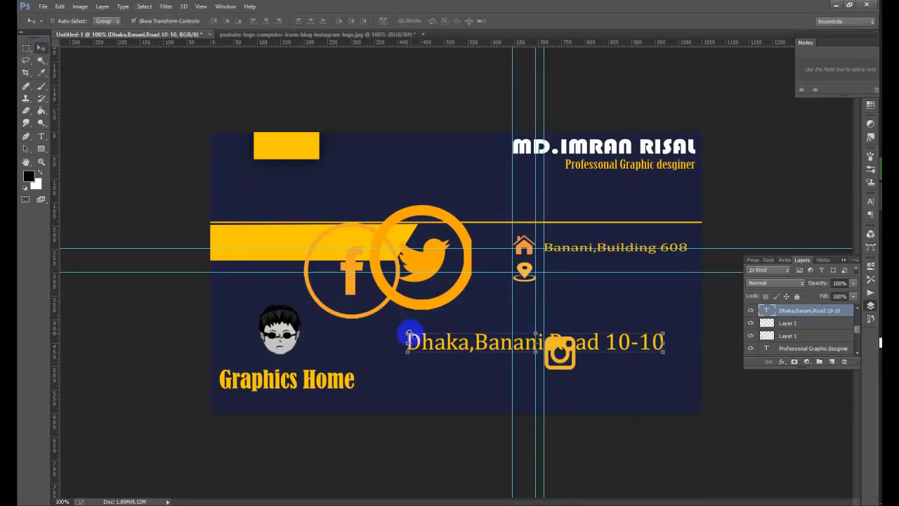
key("ctrl+t")
left_click_drag(407, 331, 472, 326)
left_click_drag(568, 409, 571, 385)
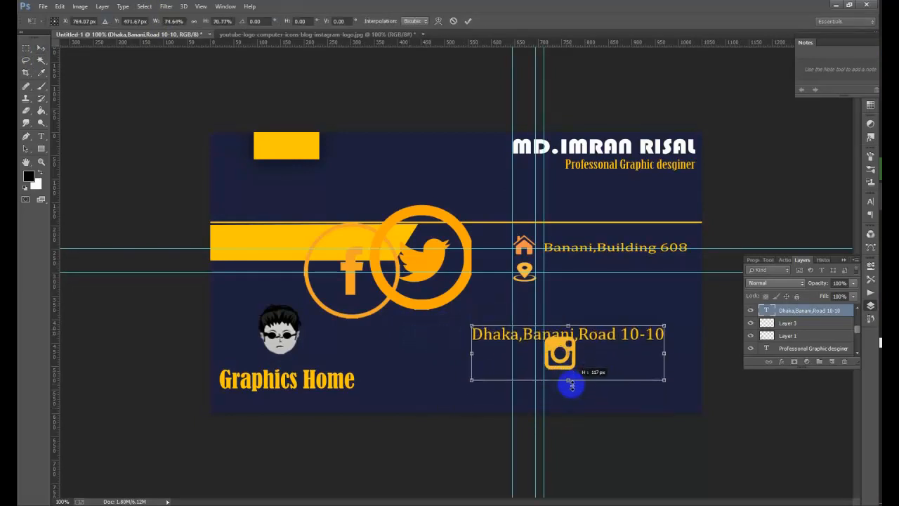
left_click(467, 21)
left_click(133, 20)
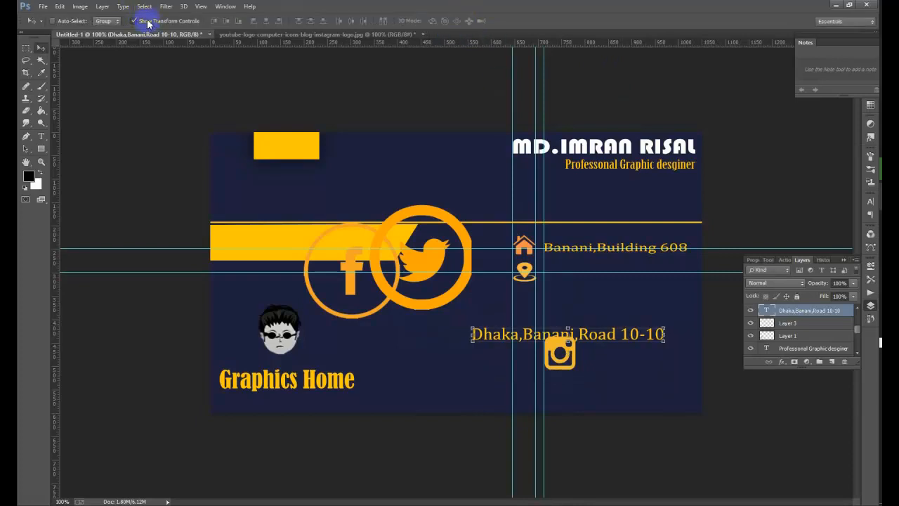
left_click_drag(573, 338, 645, 274)
- Make the Dhaka address narrower and shorter, then nudge it down two steps
left_click(134, 21)
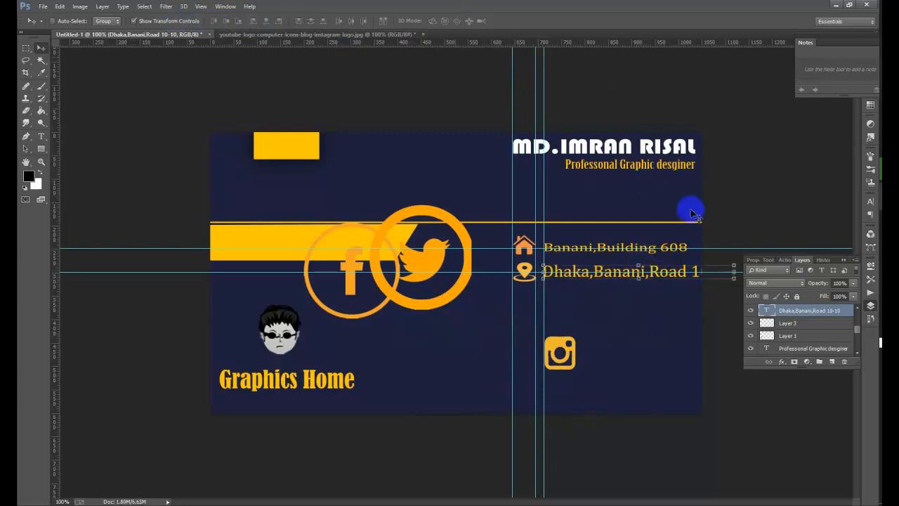
left_click_drag(730, 271, 706, 272)
left_click_drag(623, 317, 623, 302)
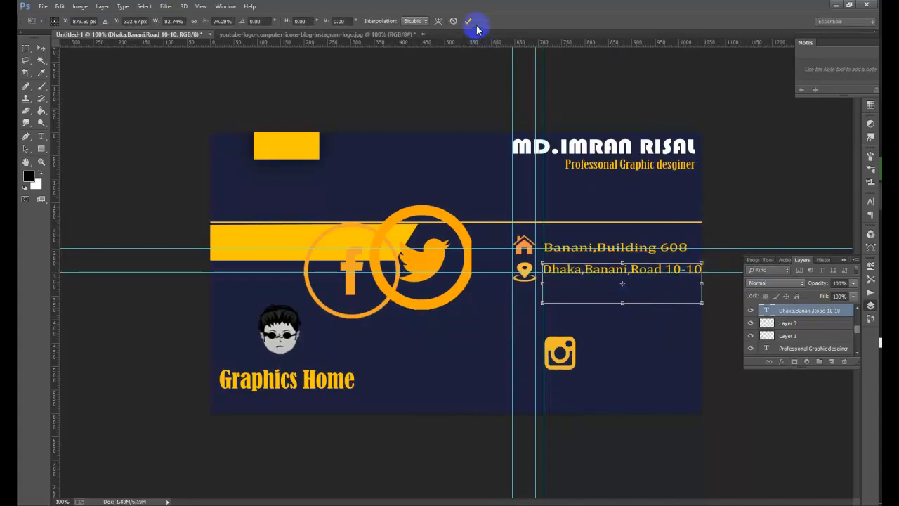
key("Return")
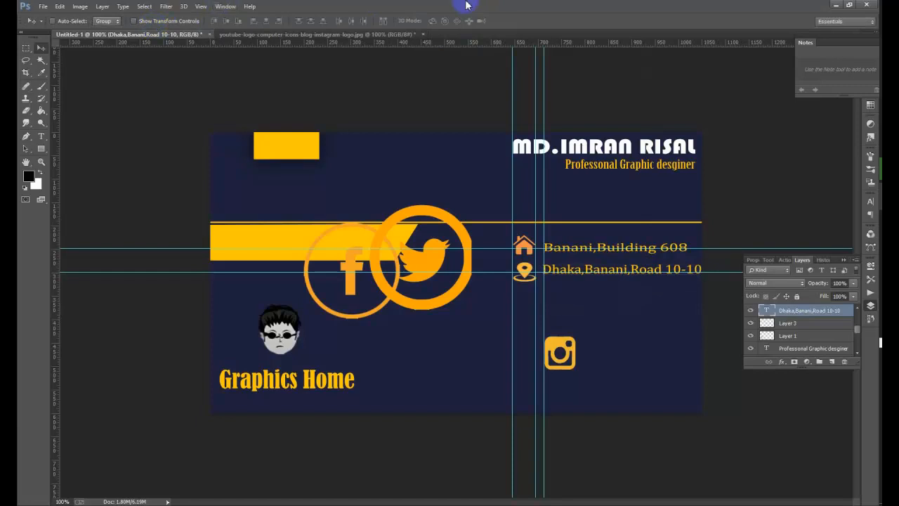
key("Down")
key("Down")
key("Down")
key("Down")
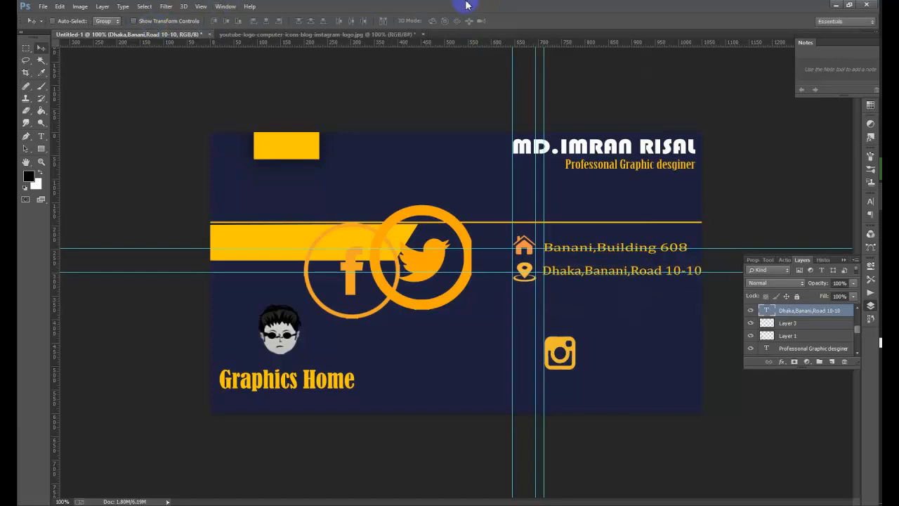
key("Down")
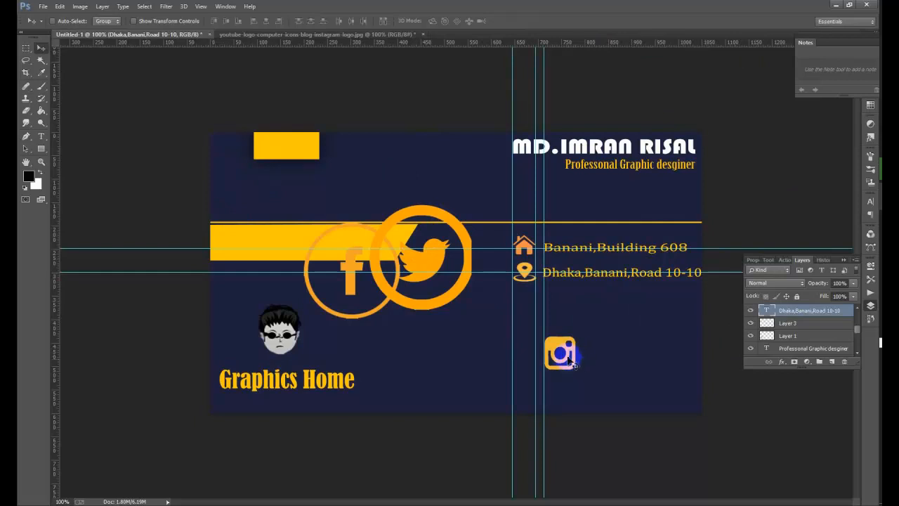
- Shrink the Facebook icon (Layer 4) to about half size and move it below the address lines
right_click(350, 274)
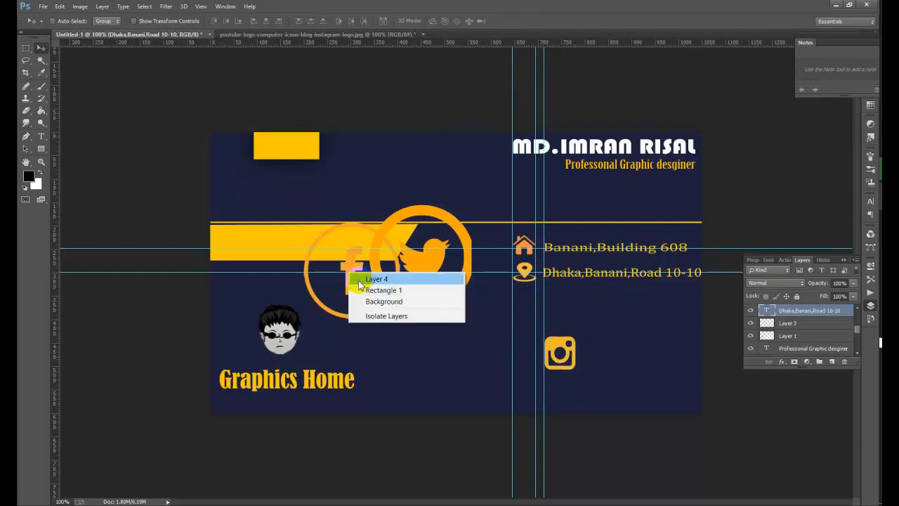
left_click(374, 279)
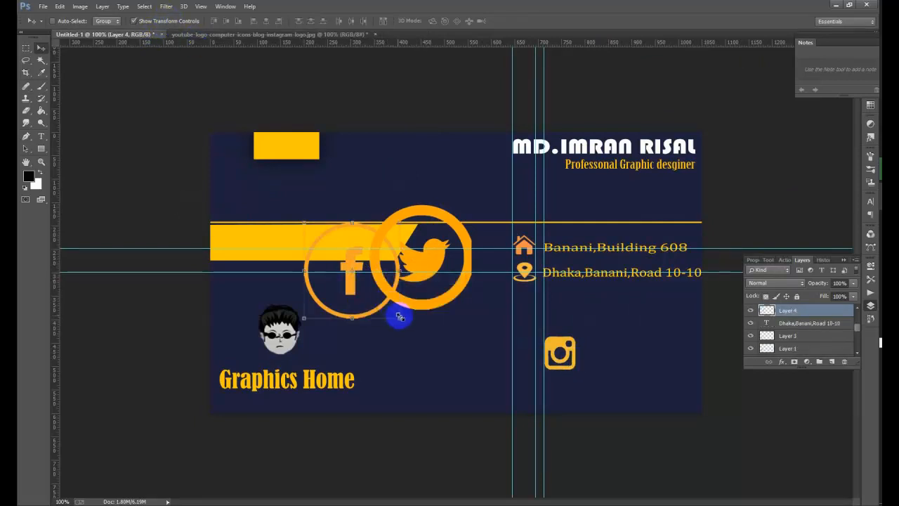
left_click_drag(400, 318, 333, 245)
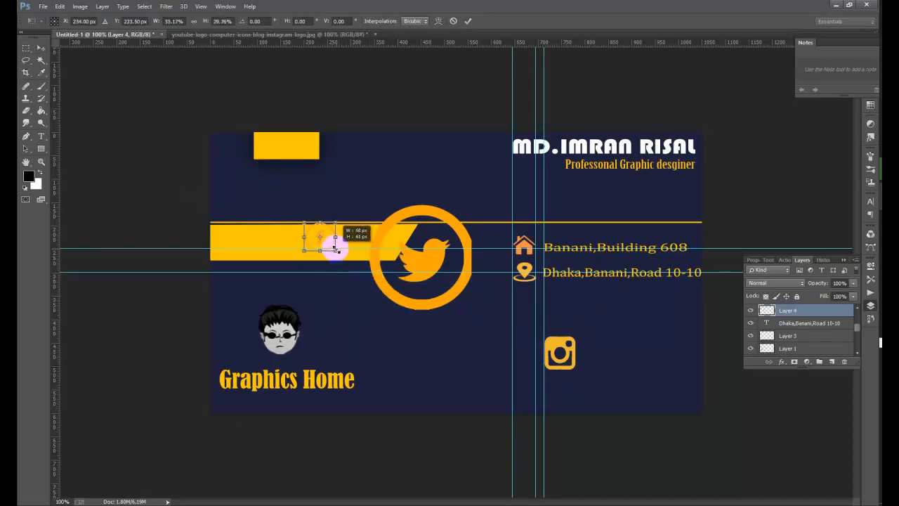
left_click(468, 23)
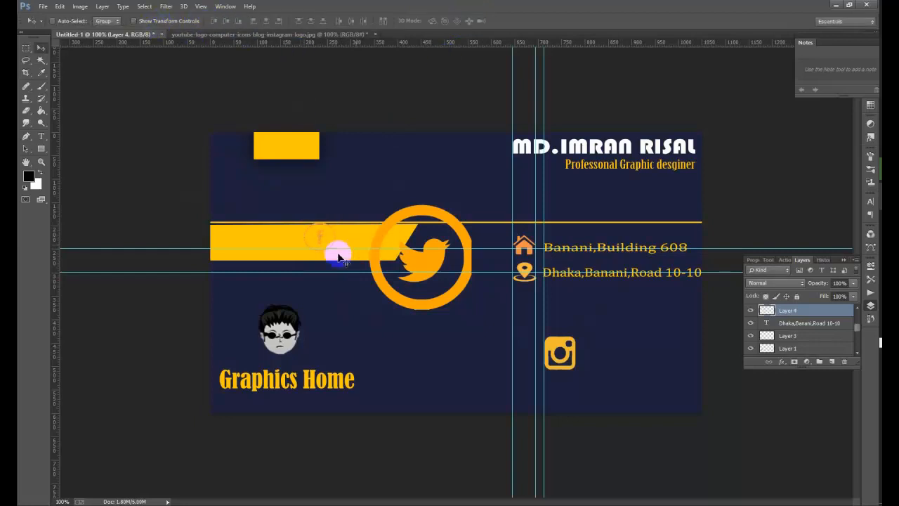
left_click_drag(321, 237, 526, 315)
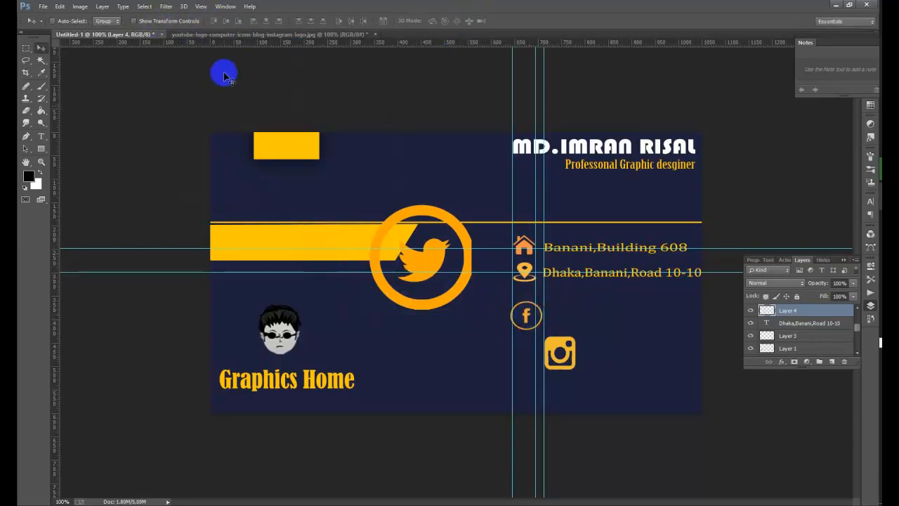
- Shrink the Facebook icon a little more and move it up under the location pin
left_click(166, 6)
left_click(135, 20)
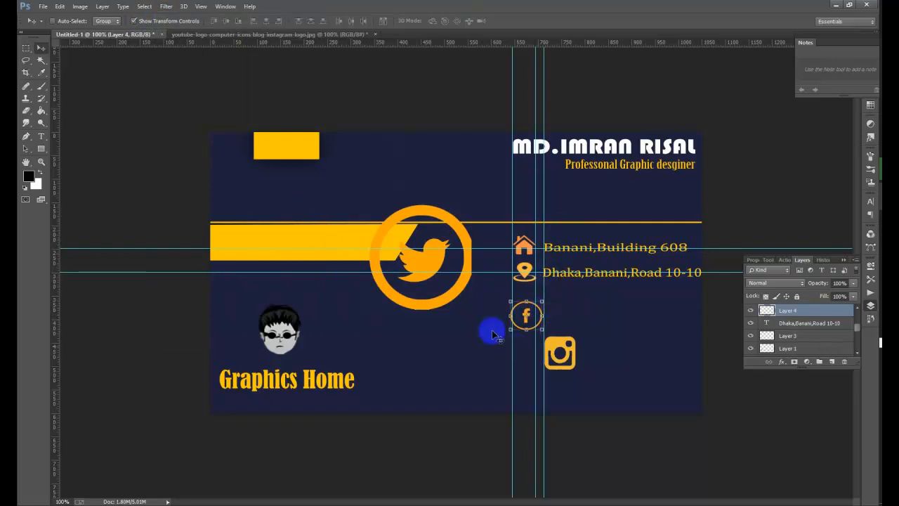
left_click_drag(511, 302, 525, 325)
left_click(468, 21)
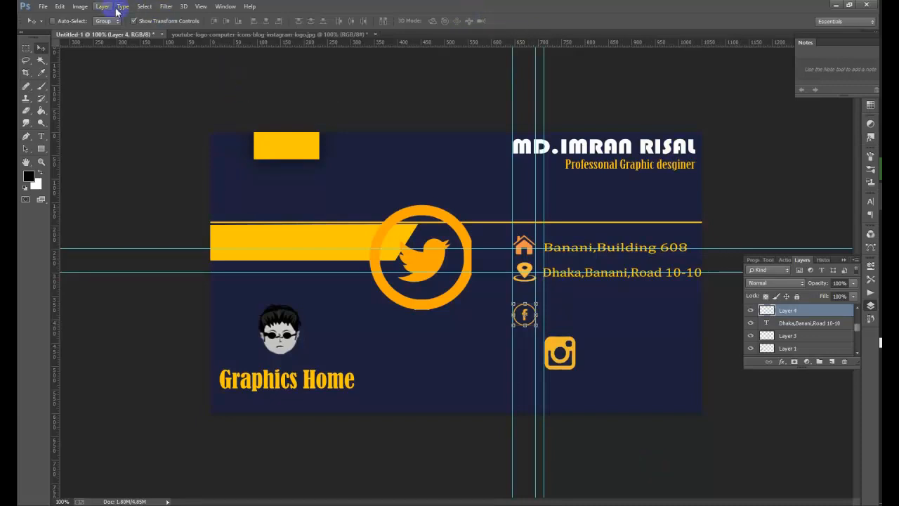
left_click(151, 22)
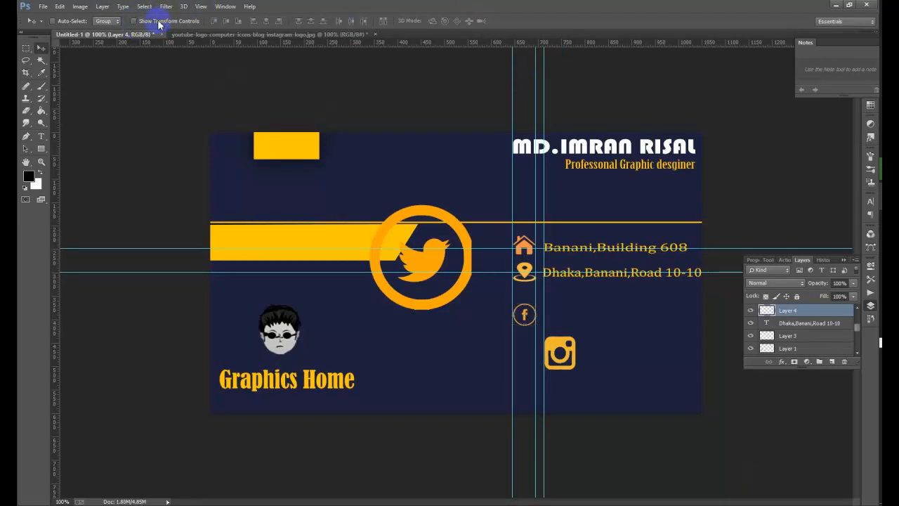
left_click(524, 317)
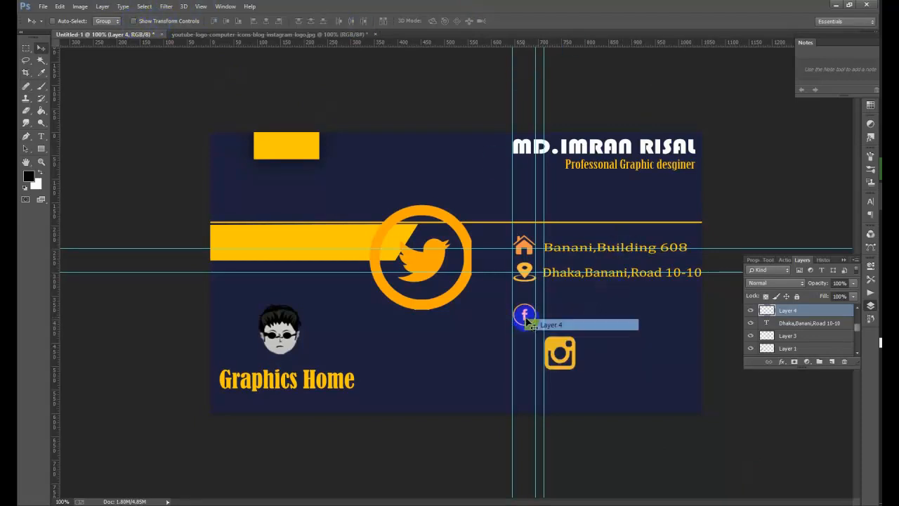
left_click_drag(527, 322, 527, 306)
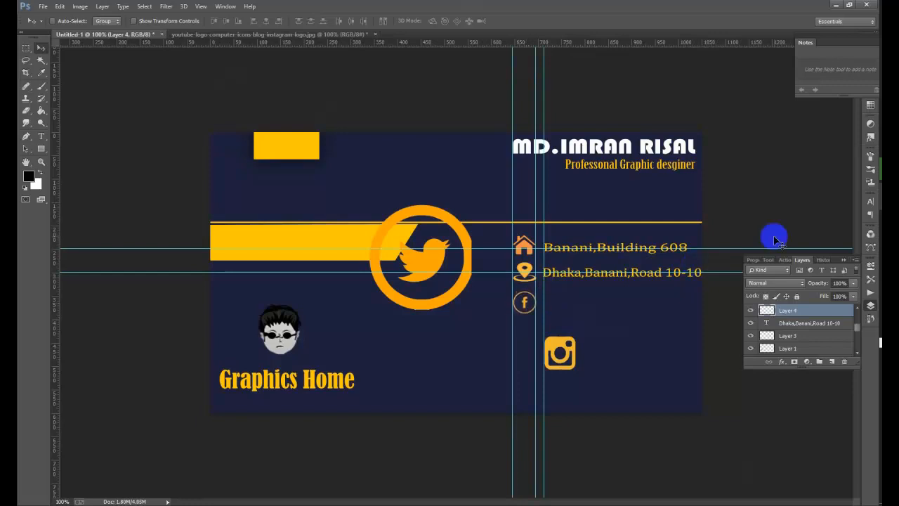
key("Up")
key("Up")
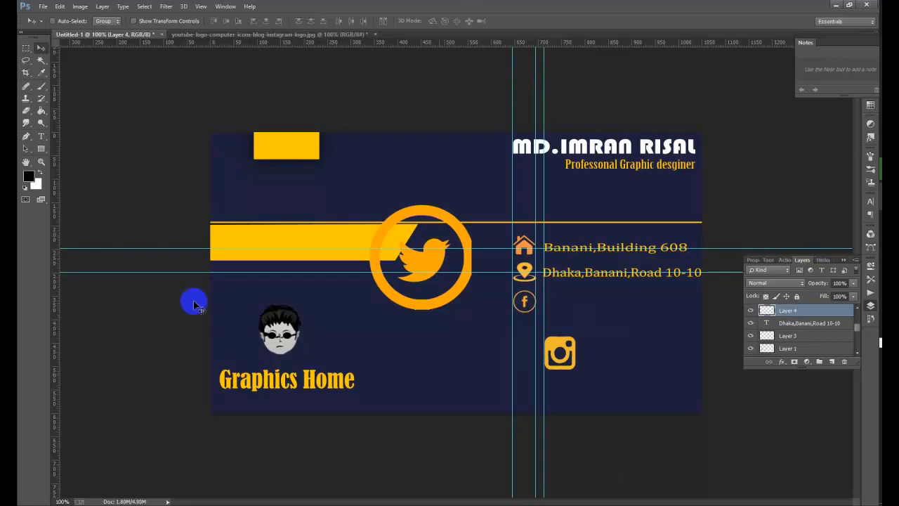
- Add a horizontal guide, nudge the Facebook icon up, and run the guide through its centre
left_click_drag(236, 45, 296, 300)
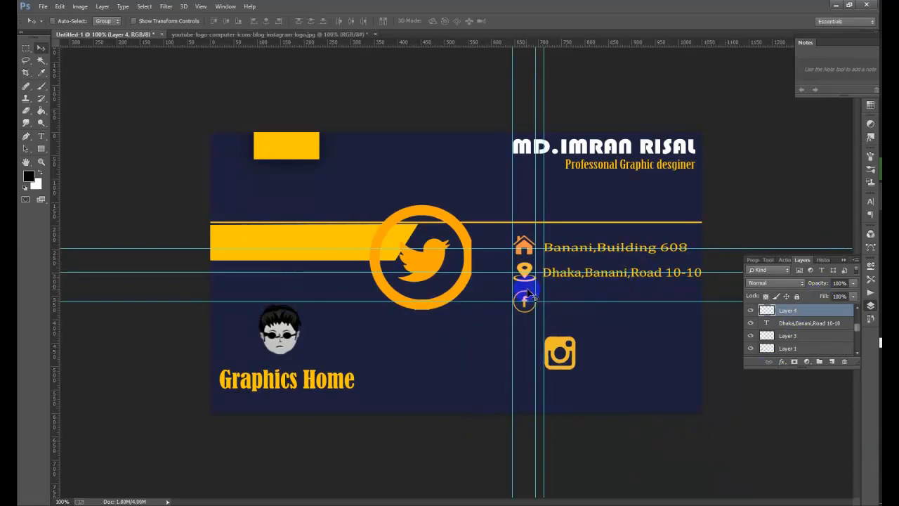
right_click(528, 301)
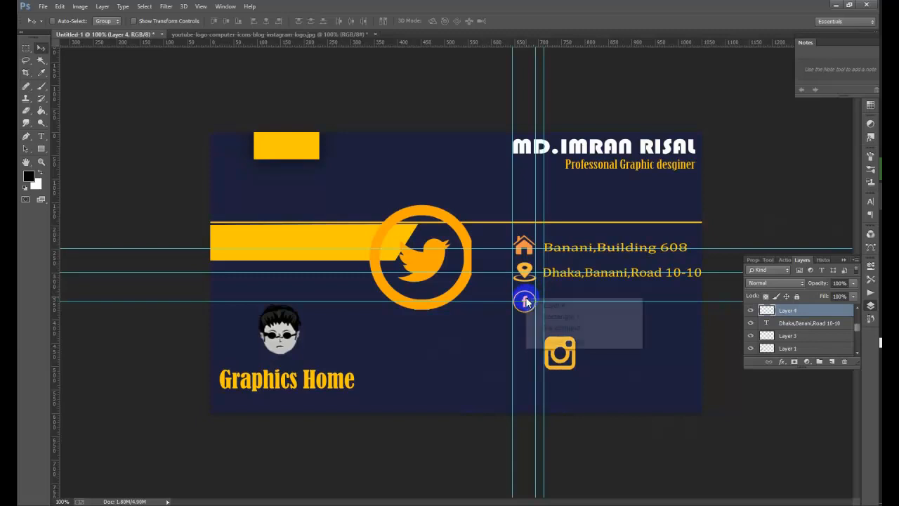
left_click(531, 307)
key("Up")
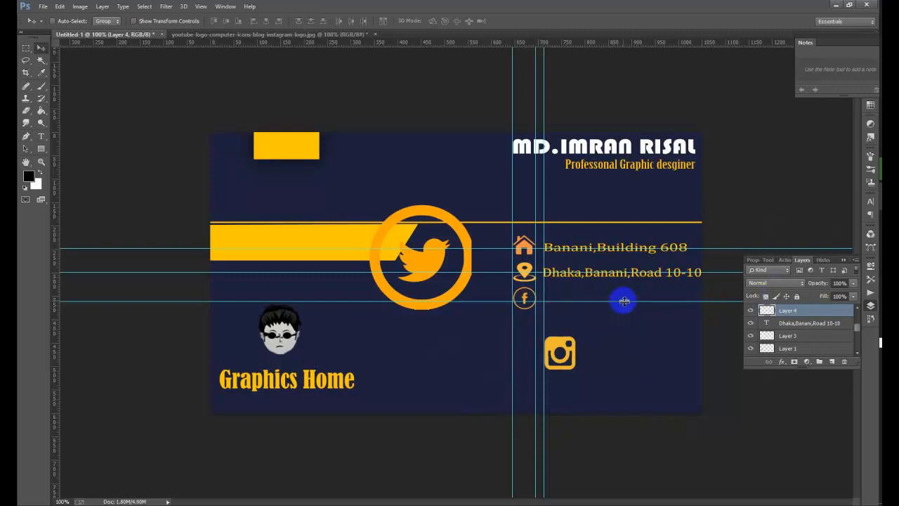
left_click_drag(625, 301, 623, 298)
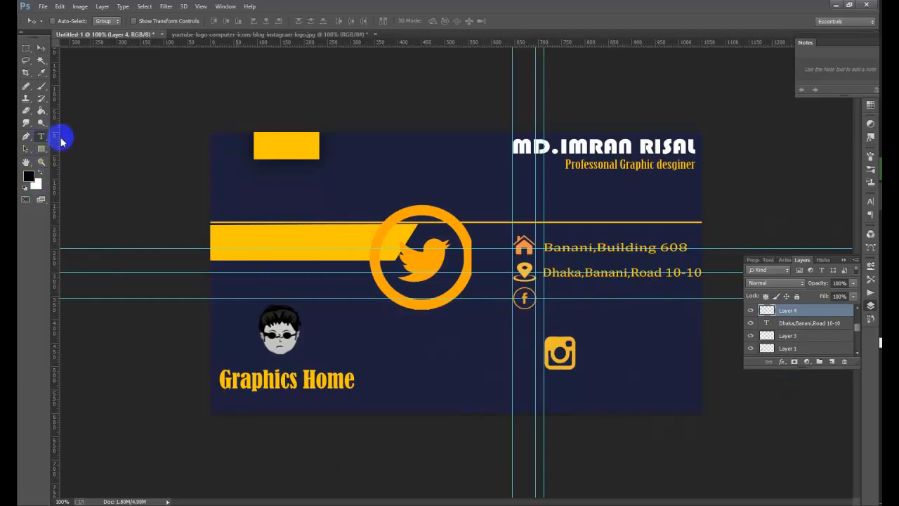
- Start a text line beside the Facebook icon, trying 6 pt before resetting to 12 pt
key("t")
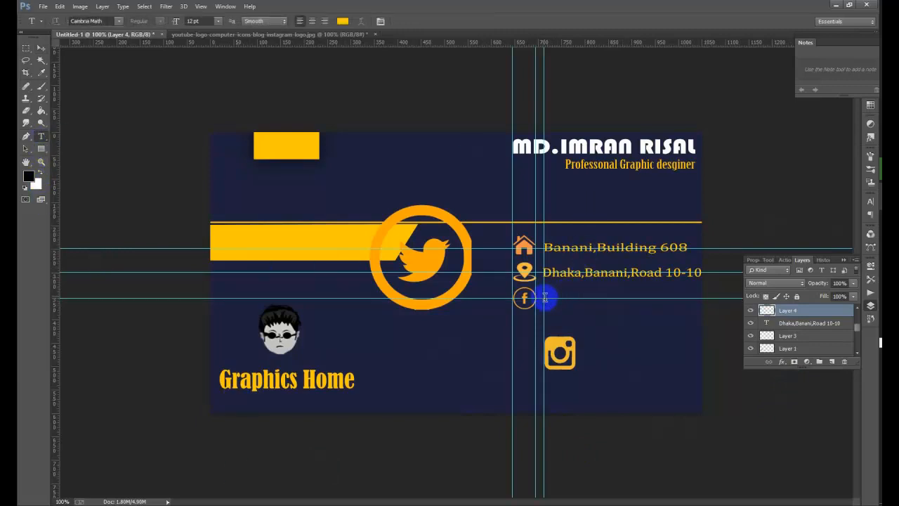
left_click(545, 299)
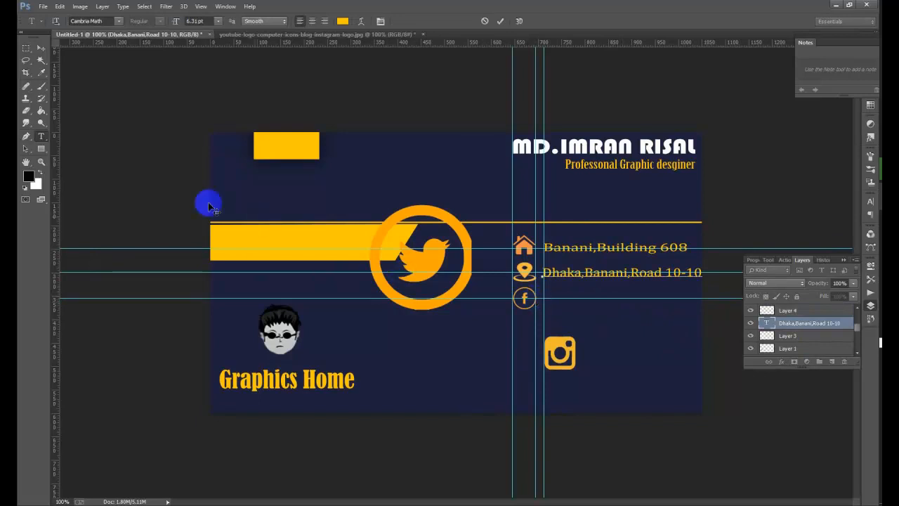
left_click(42, 123)
key("t")
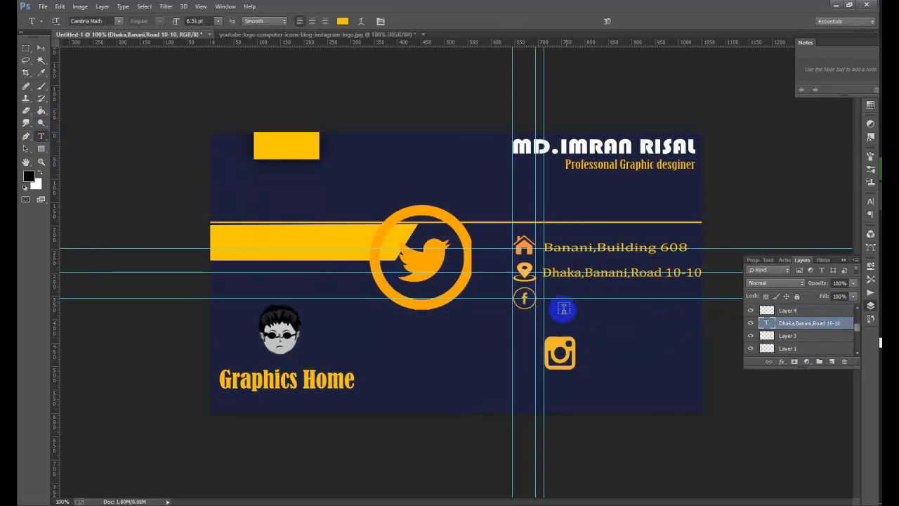
left_click(529, 286)
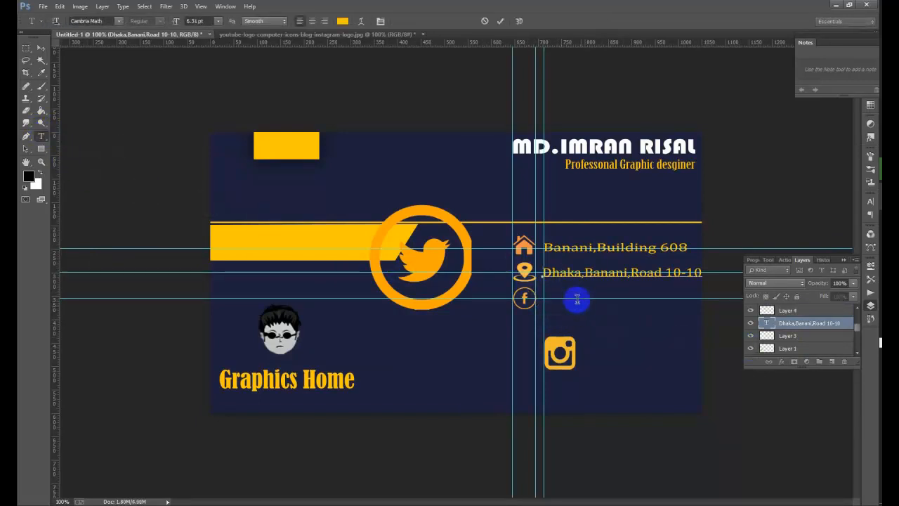
left_click(219, 25)
left_click(216, 48)
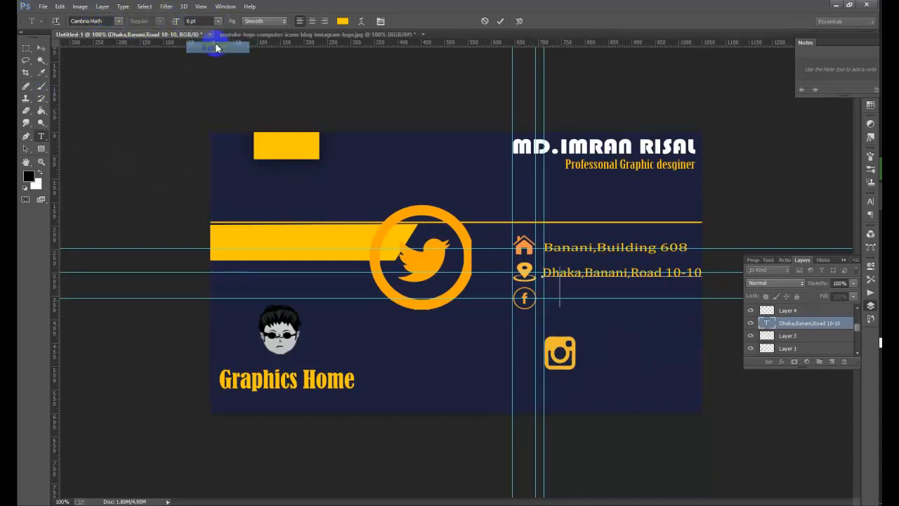
left_click(41, 137)
- Type the person's name, scale it down and place it beside the Facebook icon
left_click(411, 376)
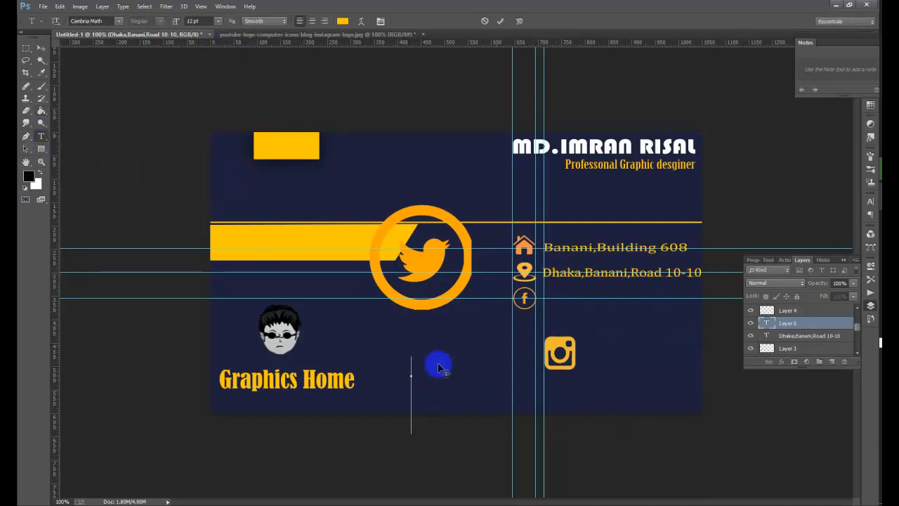
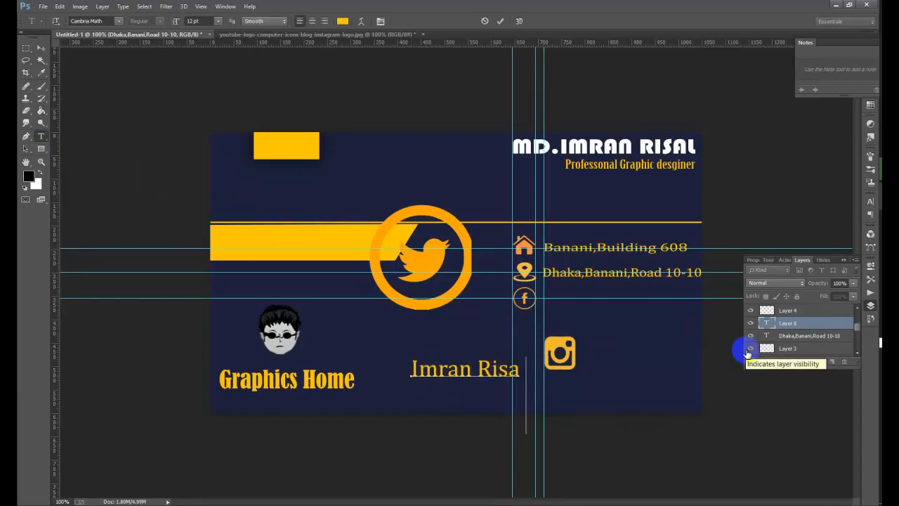
left_click(40, 47)
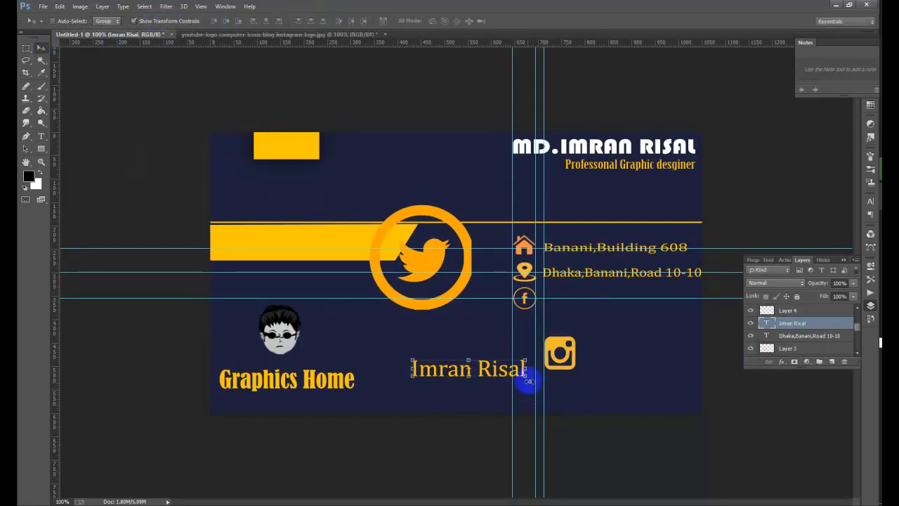
left_click_drag(526, 379, 509, 409)
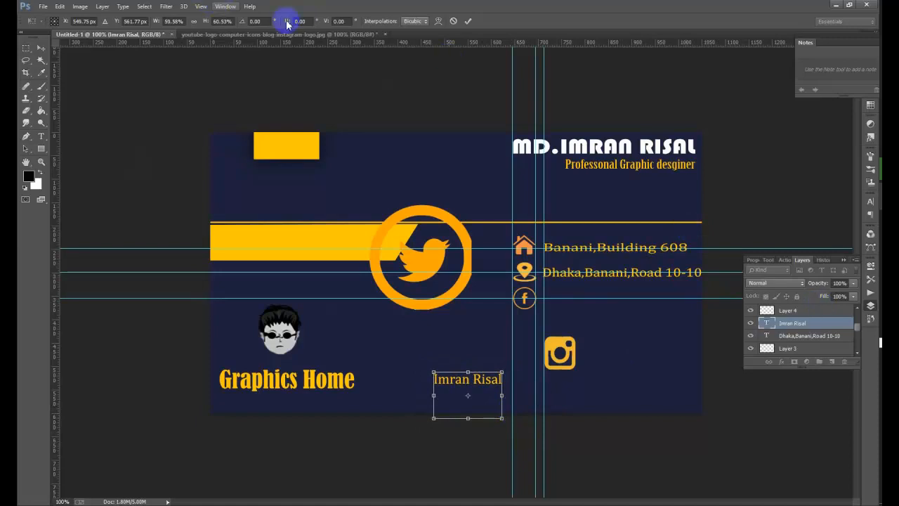
left_click(468, 22)
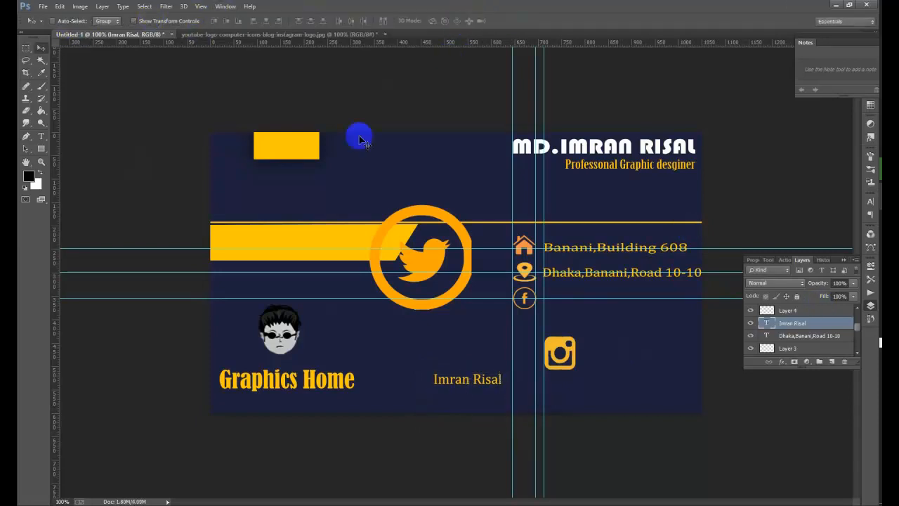
left_click_drag(490, 413, 591, 321)
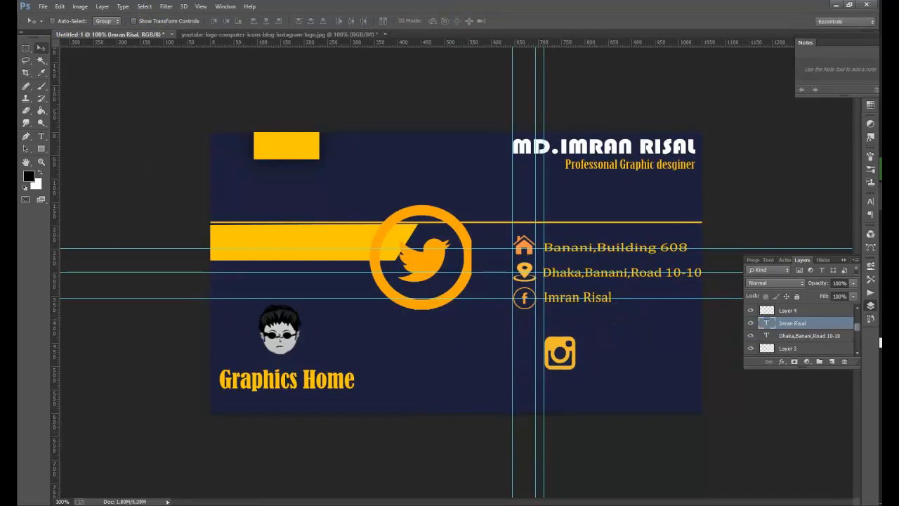
key("Left")
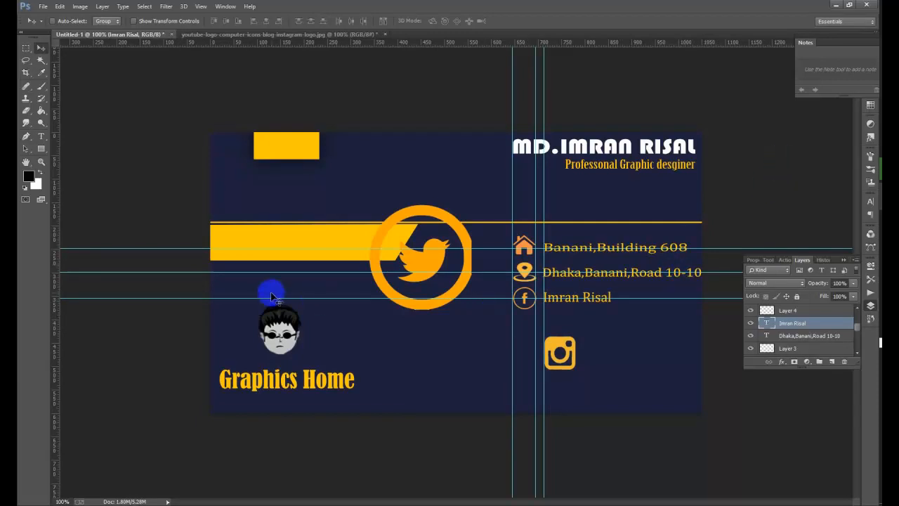
- Select Layer 5 and drag the Instagram icon to sit just below the Facebook icon
right_click(570, 356)
left_click(583, 355)
left_click_drag(570, 355, 540, 335)
left_click(134, 21)
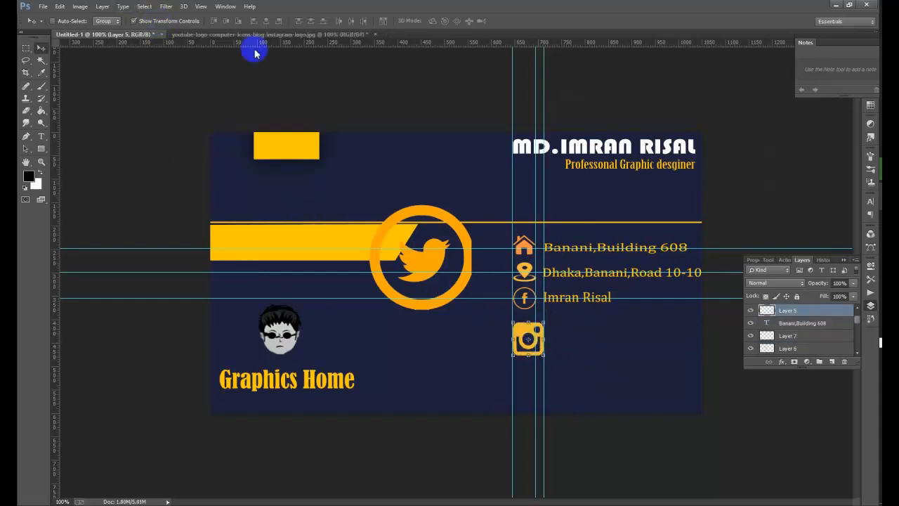
left_click_drag(543, 338, 526, 334)
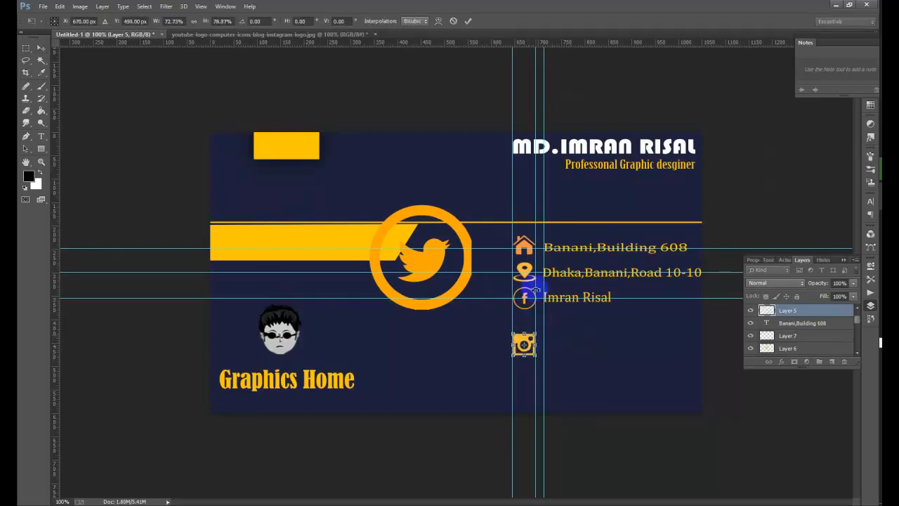
left_click(453, 20)
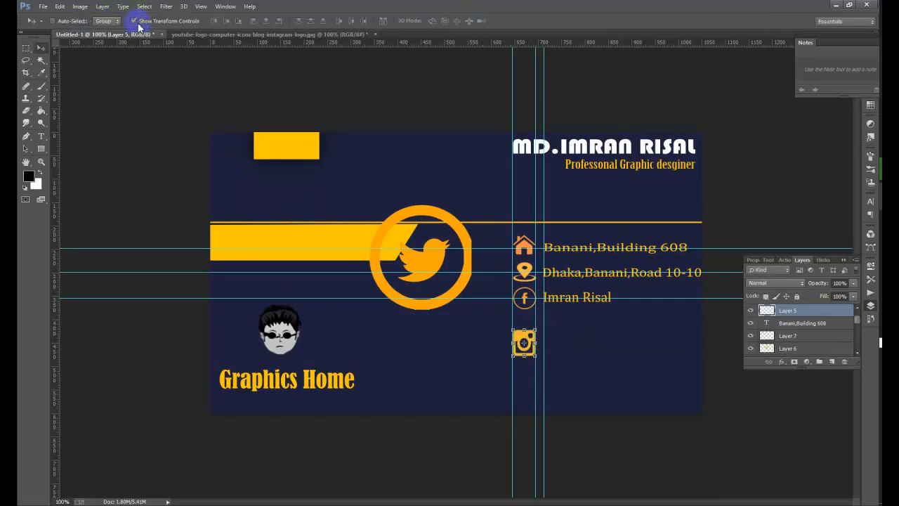
left_click(138, 25)
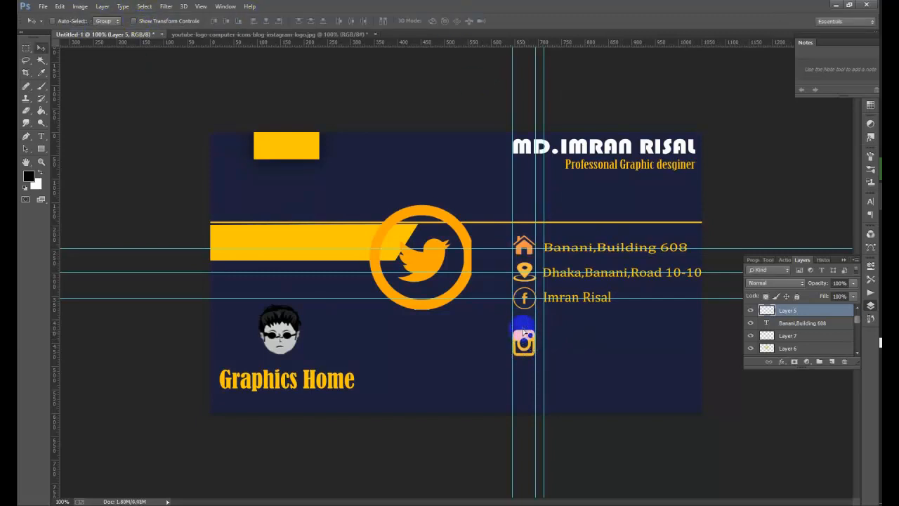
mouse_move(523, 333)
left_mouse_down()
mouse_move(526, 317)
mouse_move(527, 341)
left_mouse_up()
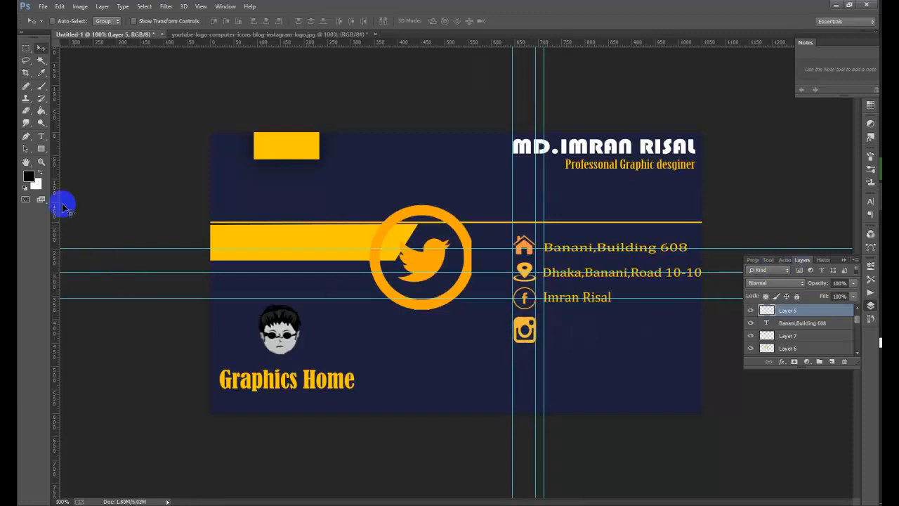
left_click(41, 136)
- Type the spaced-out Instagram username as a new text line and add a horizontal guide
left_click(460, 361)
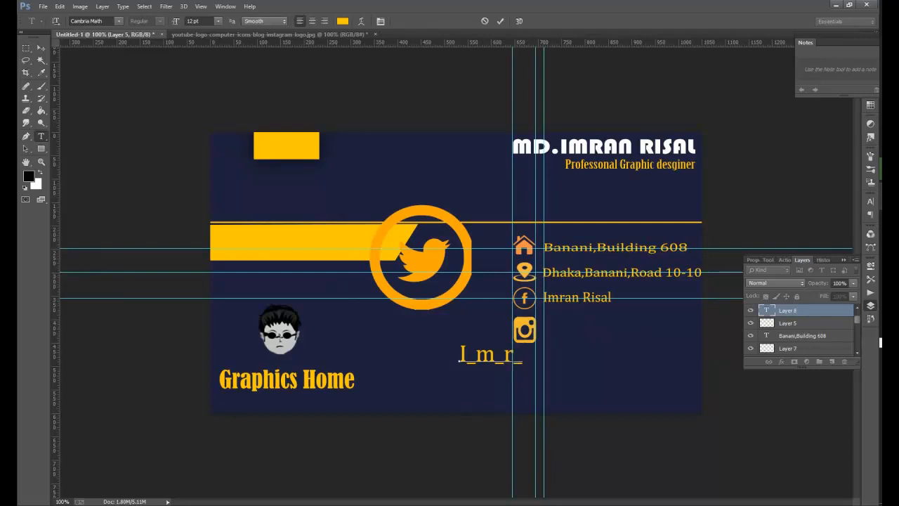
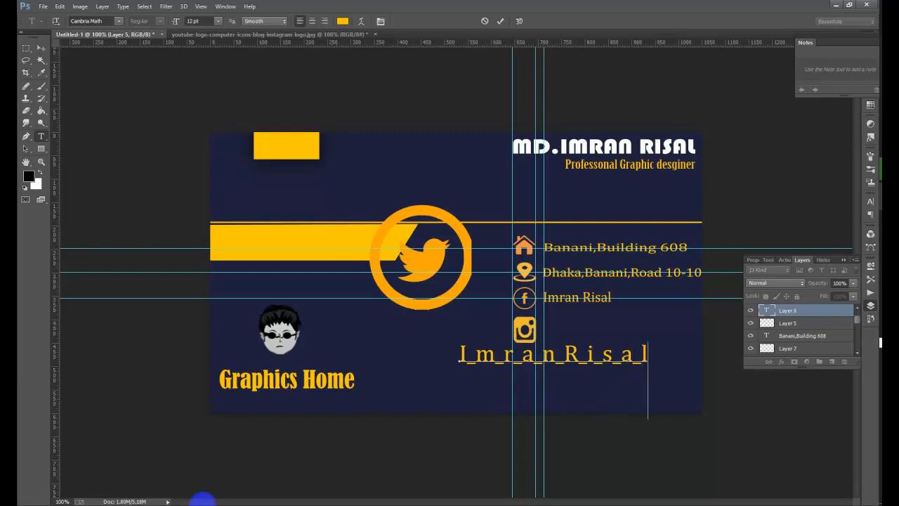
left_click(41, 48)
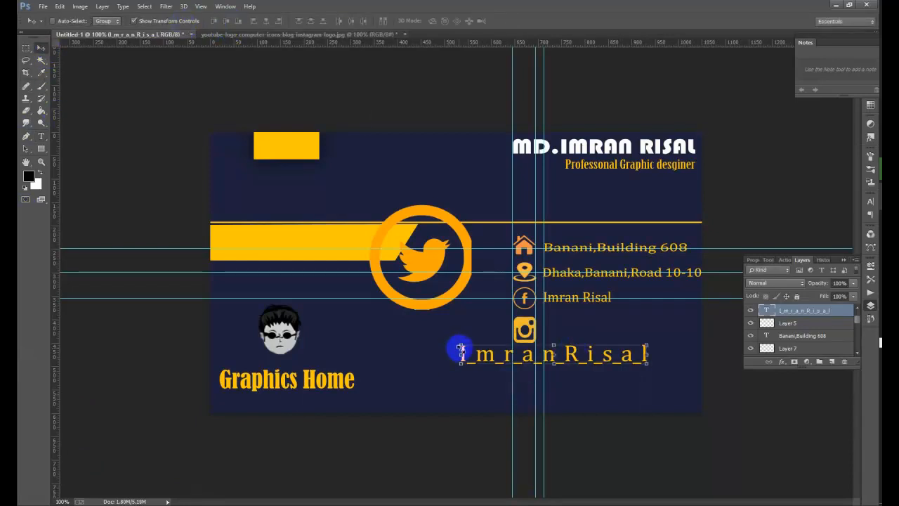
left_click_drag(461, 351, 553, 424)
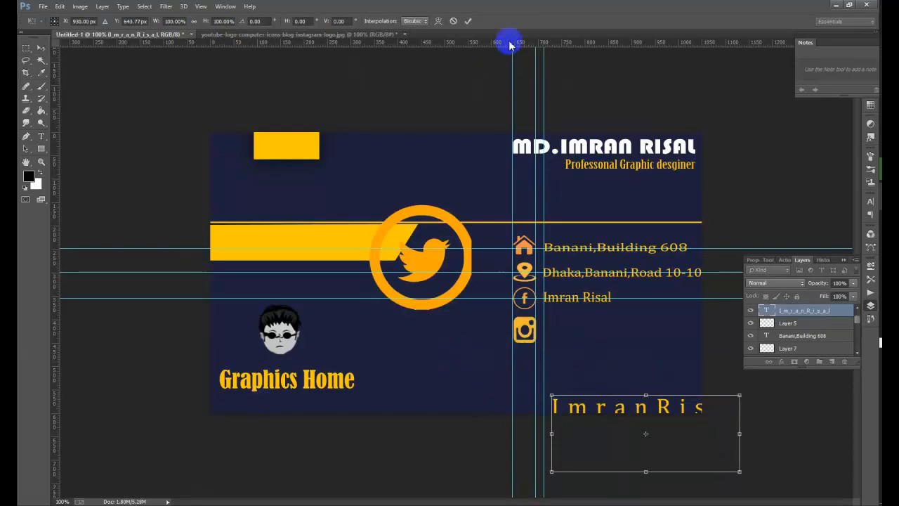
left_click_drag(510, 44, 542, 328)
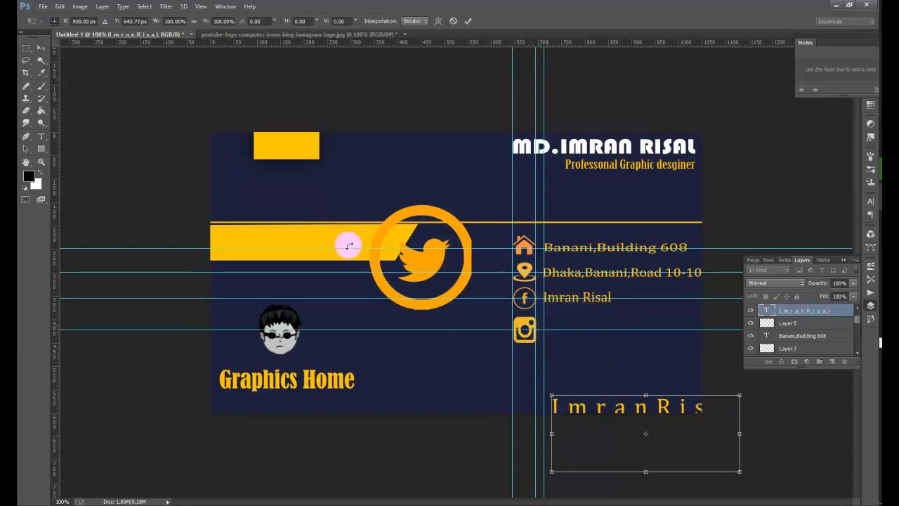
left_click(469, 23)
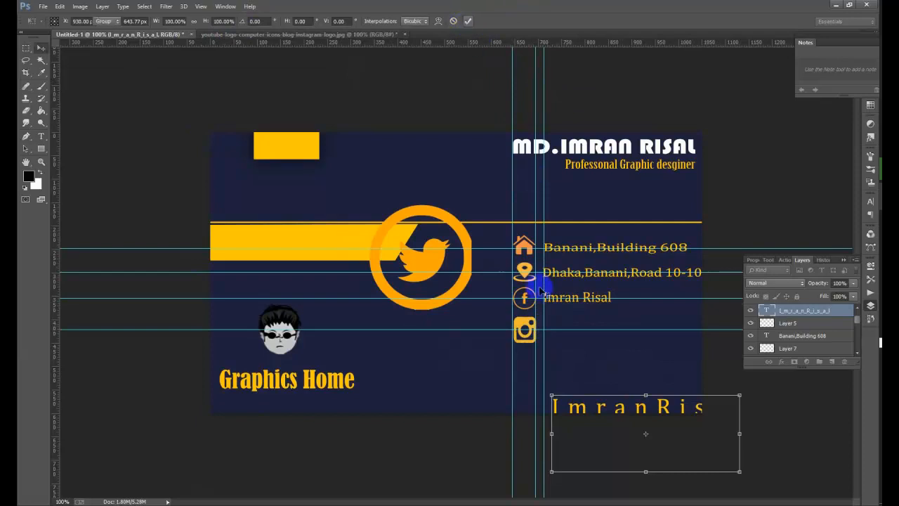
- Shorten the Instagram icon's height slightly and nudge the guide up
right_click(524, 323)
left_click(545, 325)
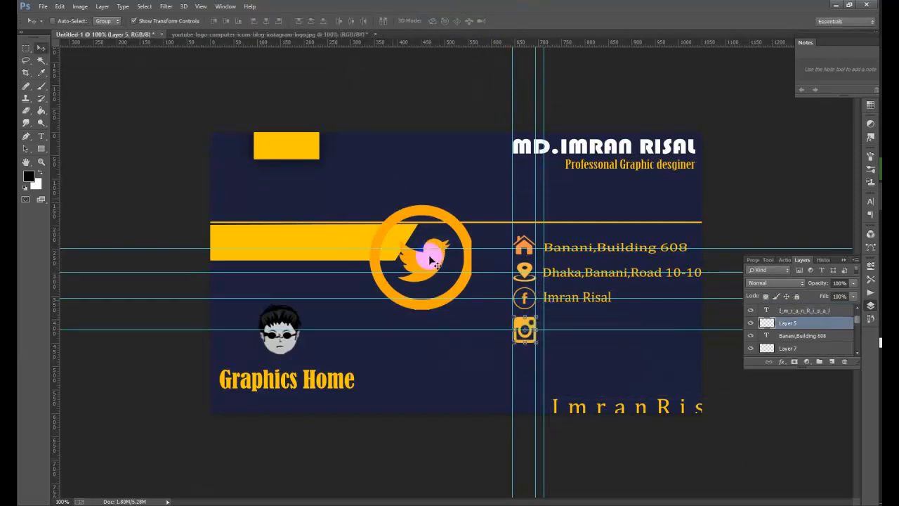
left_click_drag(525, 343, 526, 339)
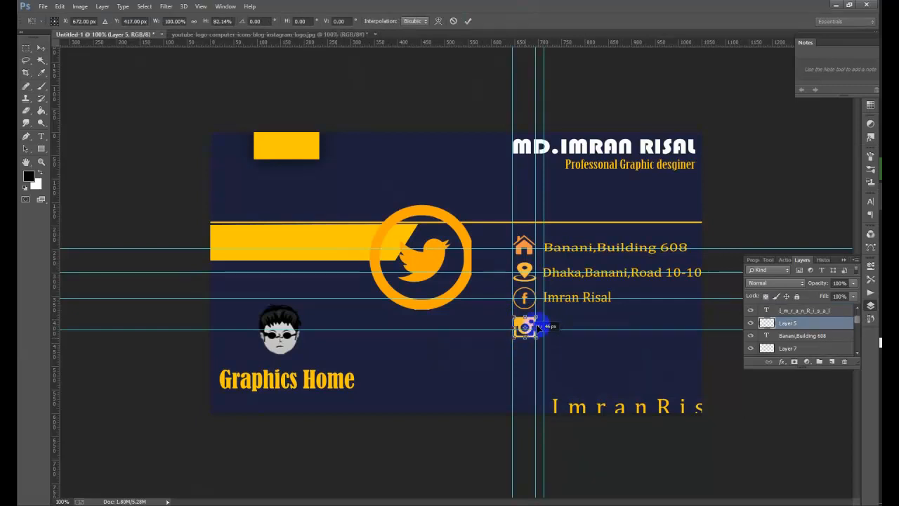
key("Return")
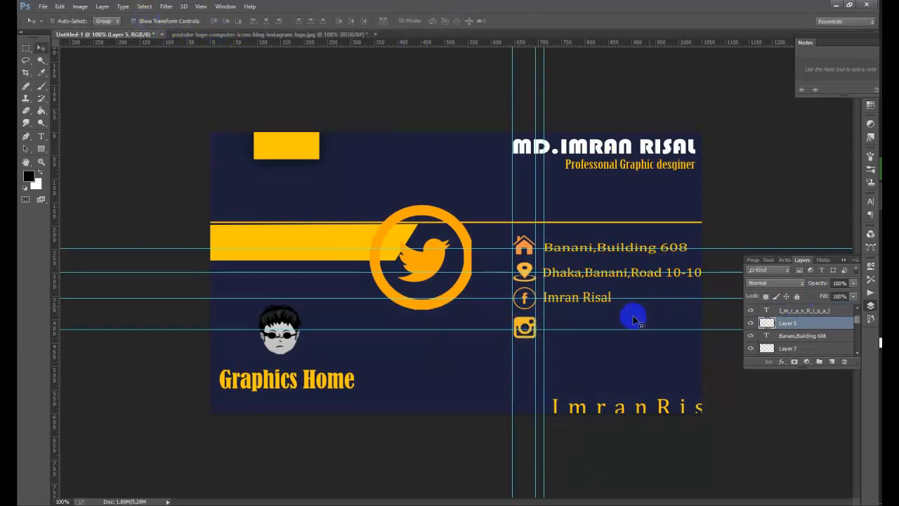
left_click_drag(623, 330, 623, 326)
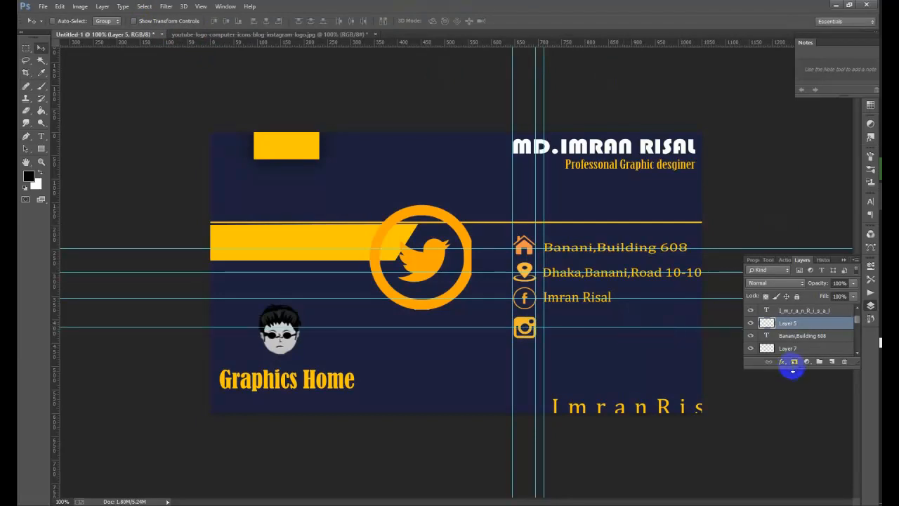
- Move the username beside the Instagram icon, narrow it, and nudge it up and left
left_click_drag(605, 410, 597, 331)
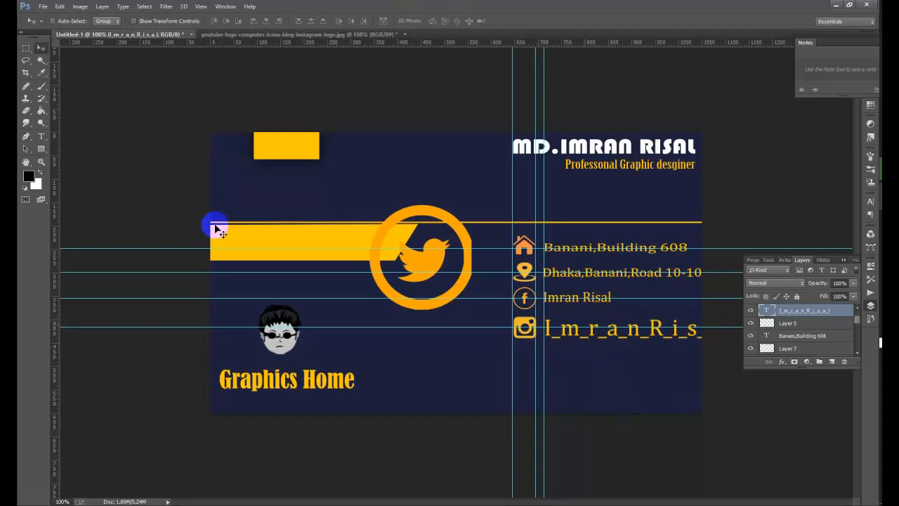
left_click(169, 21)
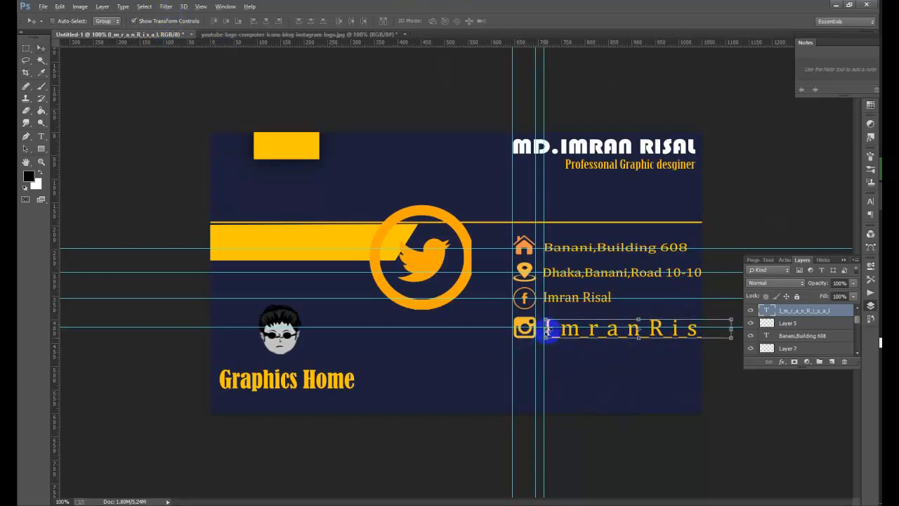
left_click_drag(546, 338, 572, 356)
left_click_drag(671, 343, 655, 345)
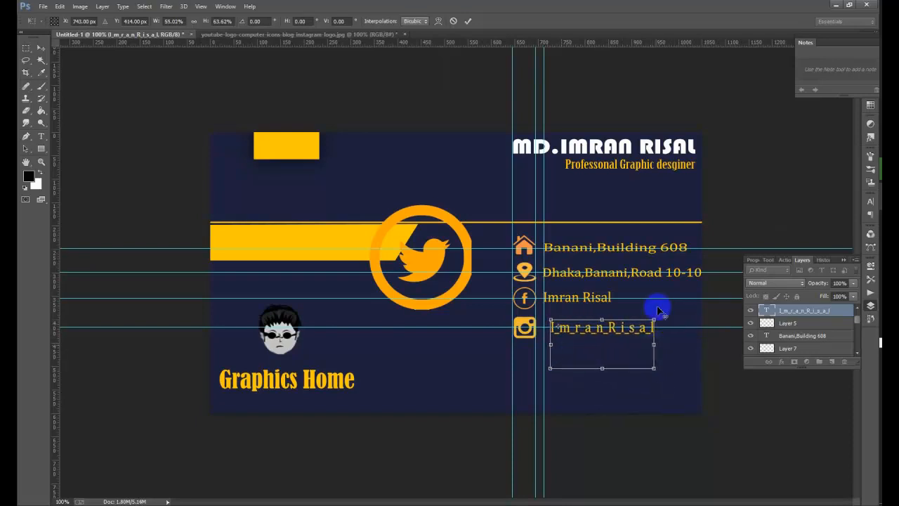
key("Return")
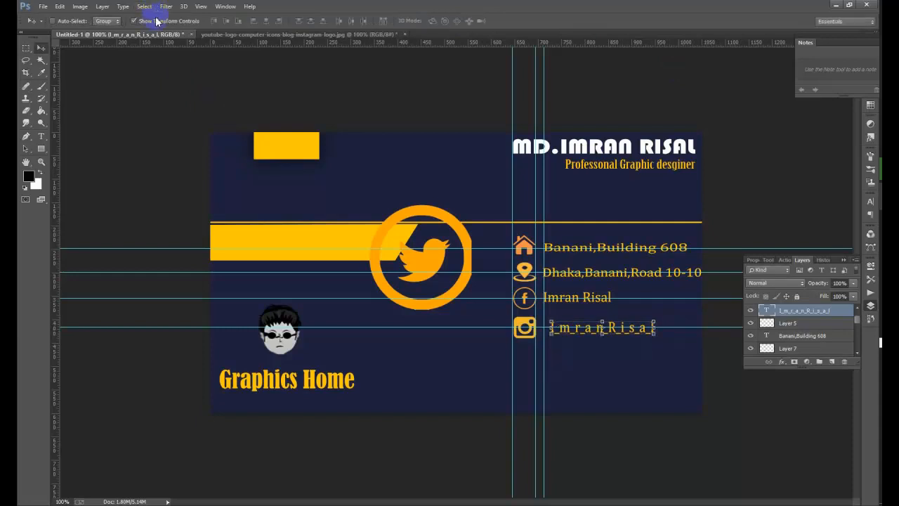
left_click(156, 22)
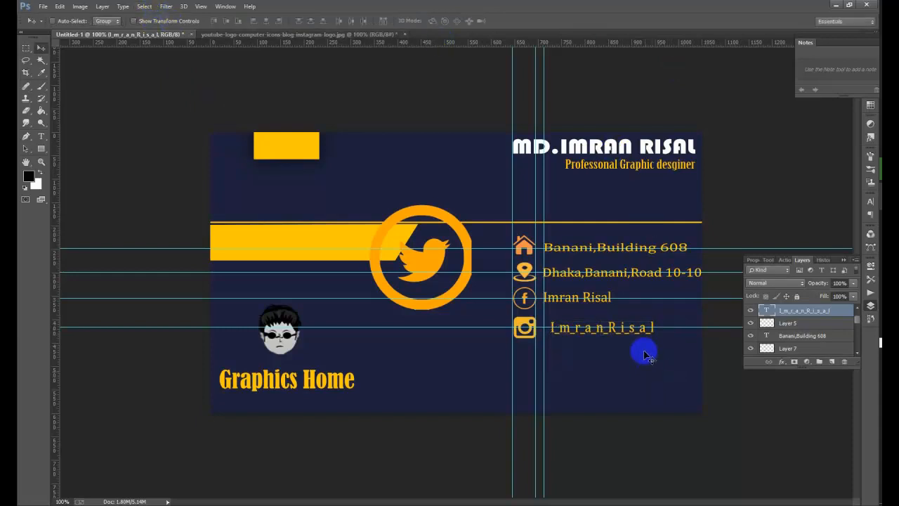
key("Up")
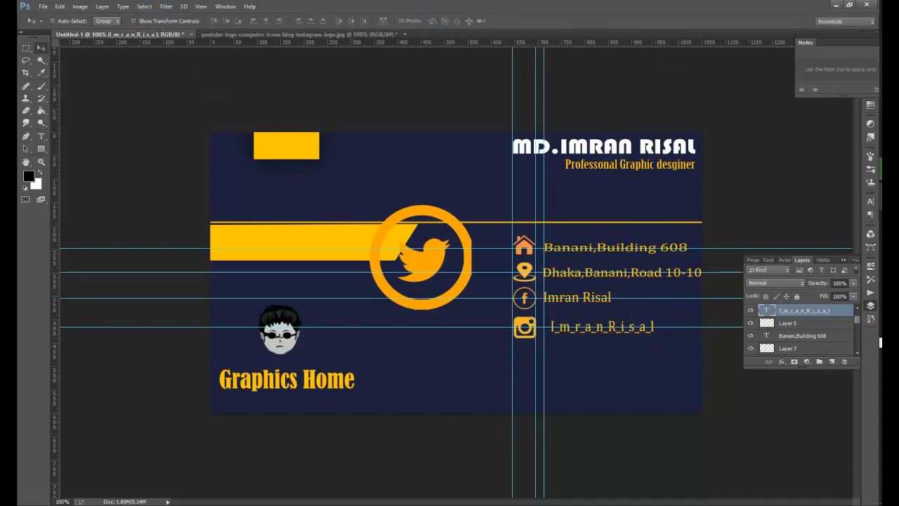
key("Left")
key("Left")
key("Left")
key("Left")
key("Left")
key("Left")
key("Left")
key("Left")
key("Left")
key("Left")
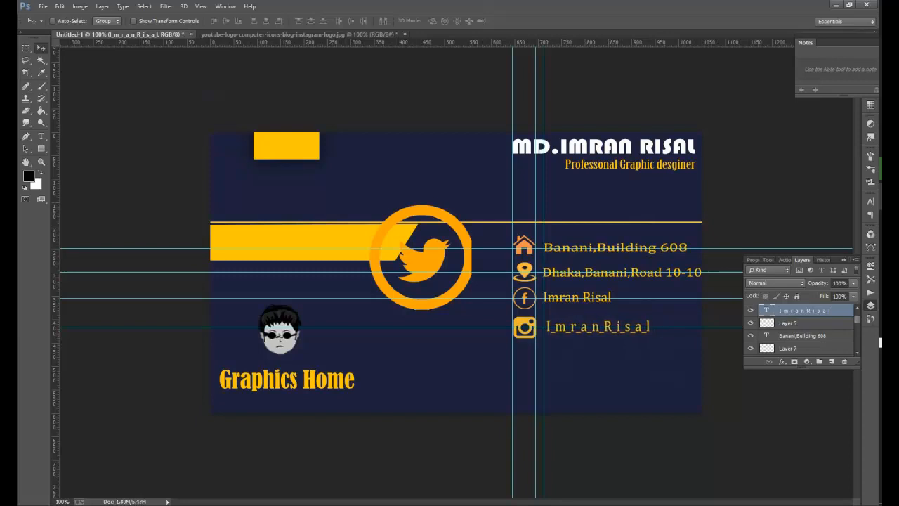
key("Left")
key("Left")
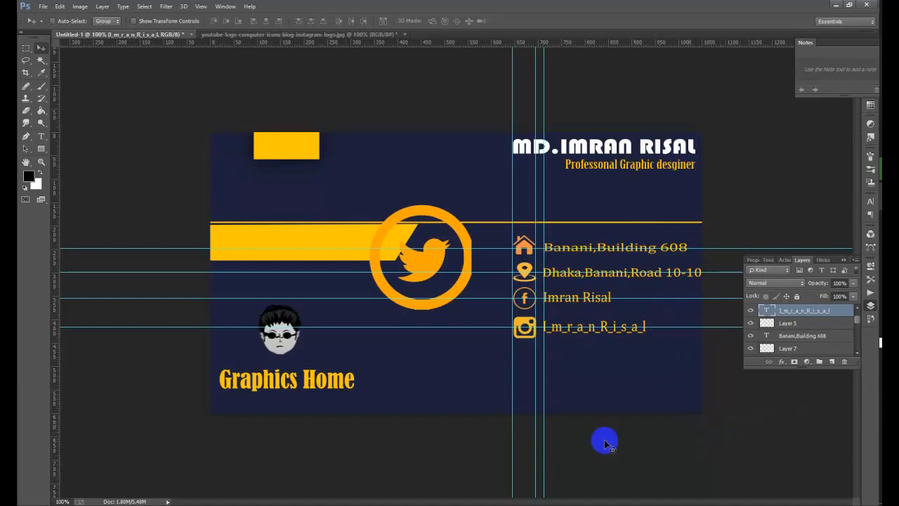
- Select Layer 6 and shrink the Twitter circle to about 25% size
right_click(436, 220)
left_click(453, 223)
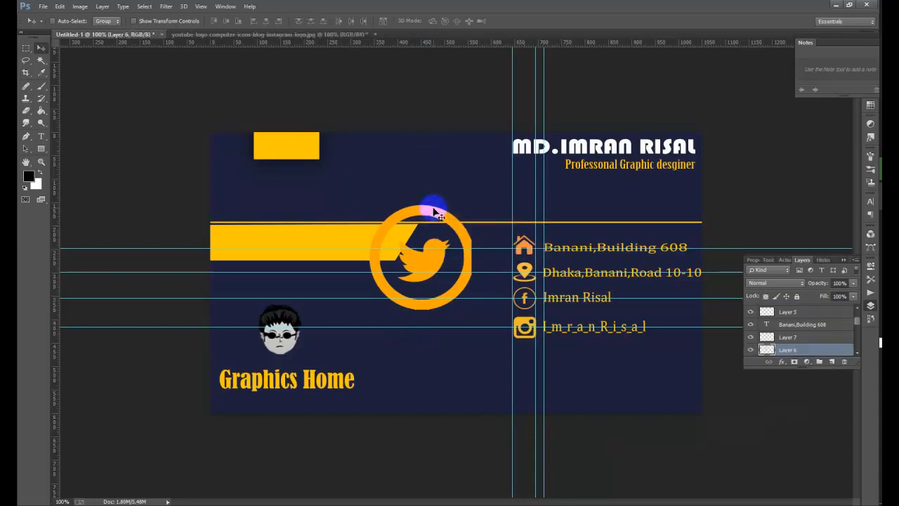
left_click_drag(431, 204, 435, 343)
left_click_drag(355, 318, 355, 312)
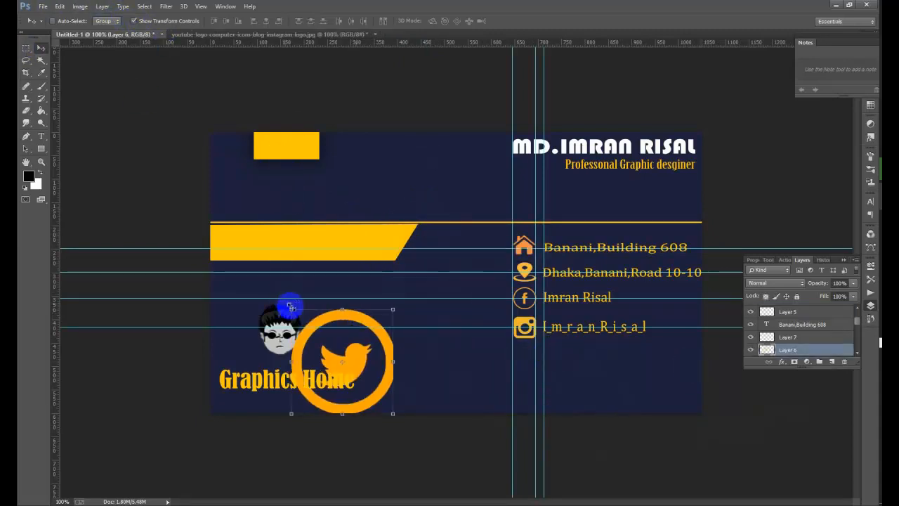
key("ctrl+t")
left_click_drag(308, 331, 331, 348)
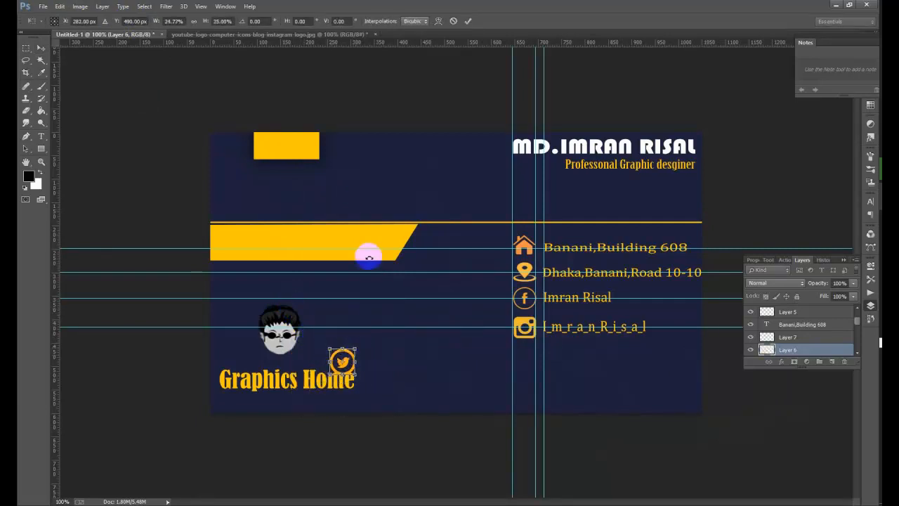
left_click(469, 24)
- Place the Twitter icon under the Instagram icon, narrow it, and add a guide through it
left_click_drag(341, 356, 537, 356)
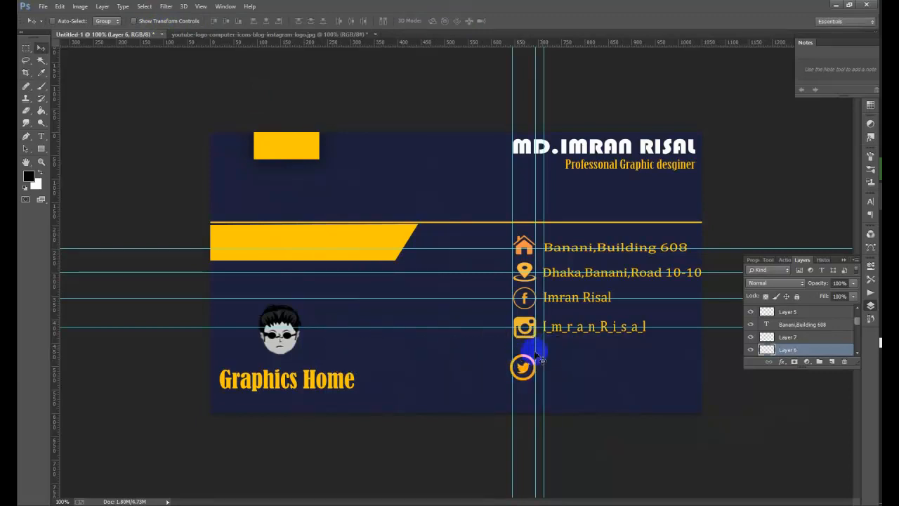
left_click(162, 23)
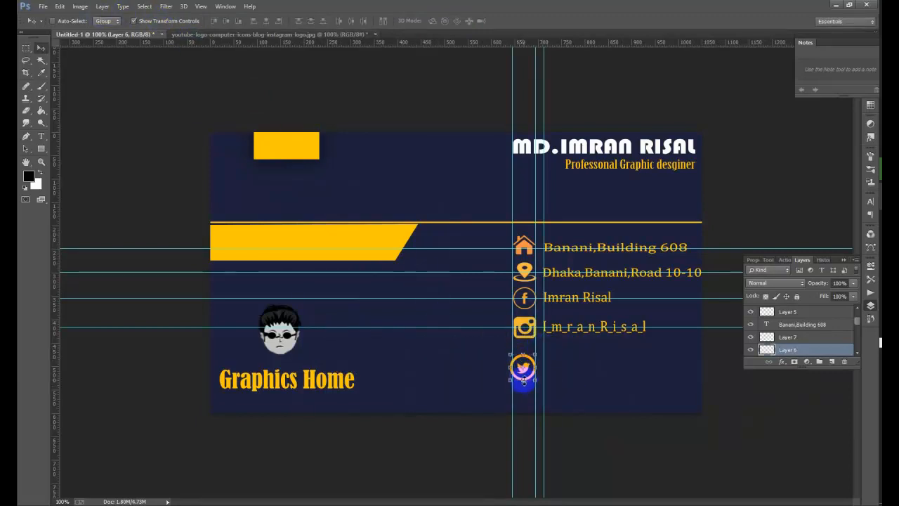
left_click_drag(511, 368, 523, 357)
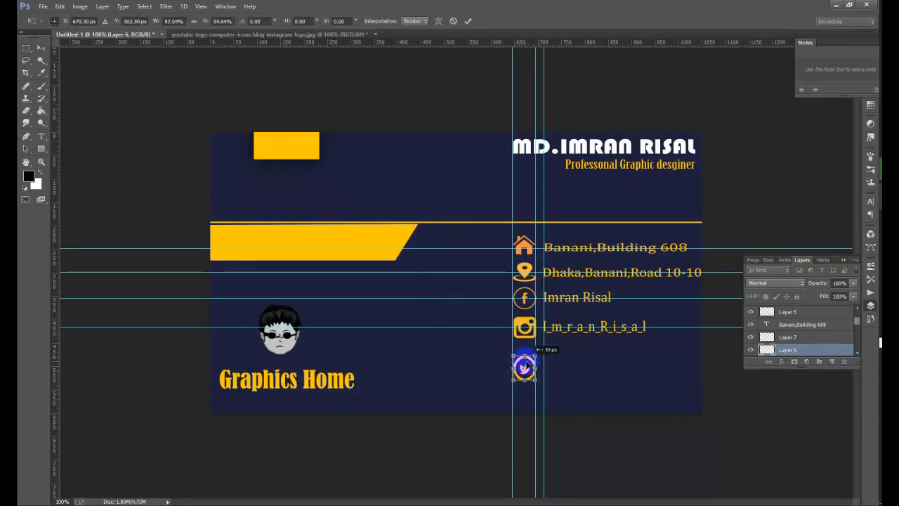
key("Return")
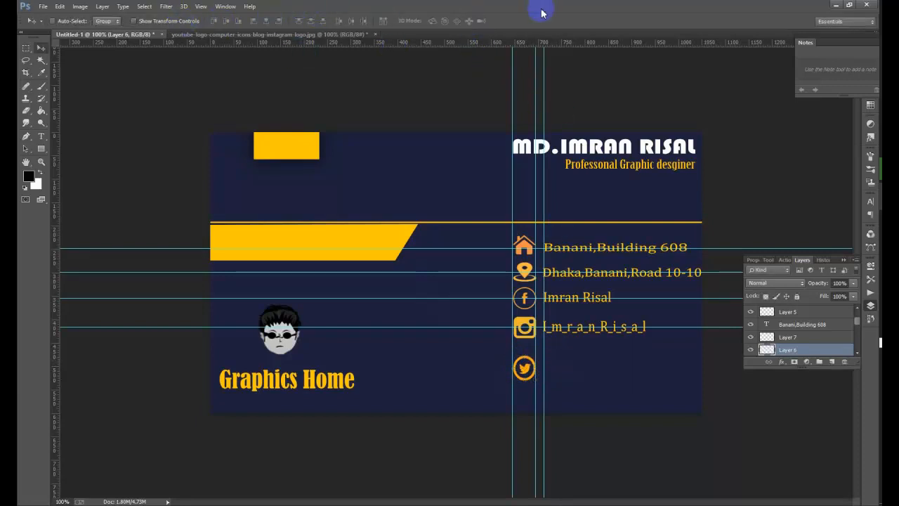
key("Up")
key("Up")
key("Up")
key("Up")
key("Up")
key("Up")
key("Up")
key("Up")
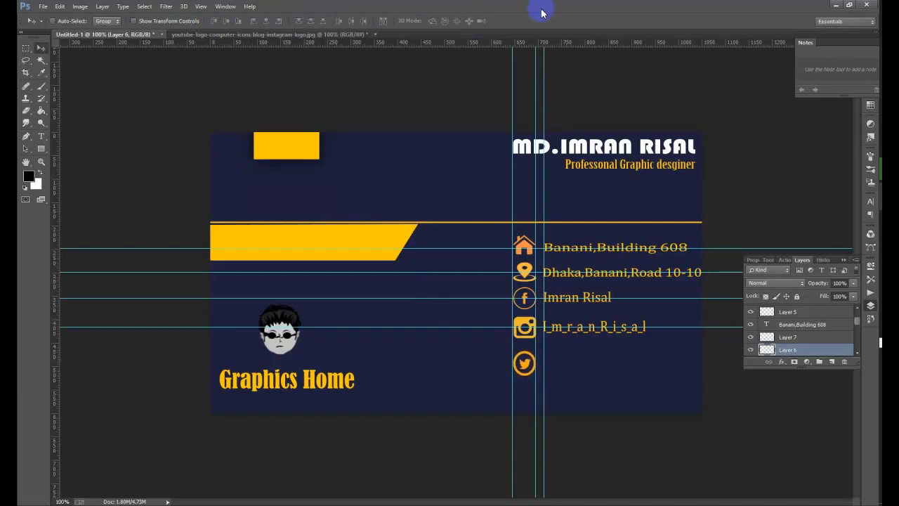
key("Up")
key("Up")
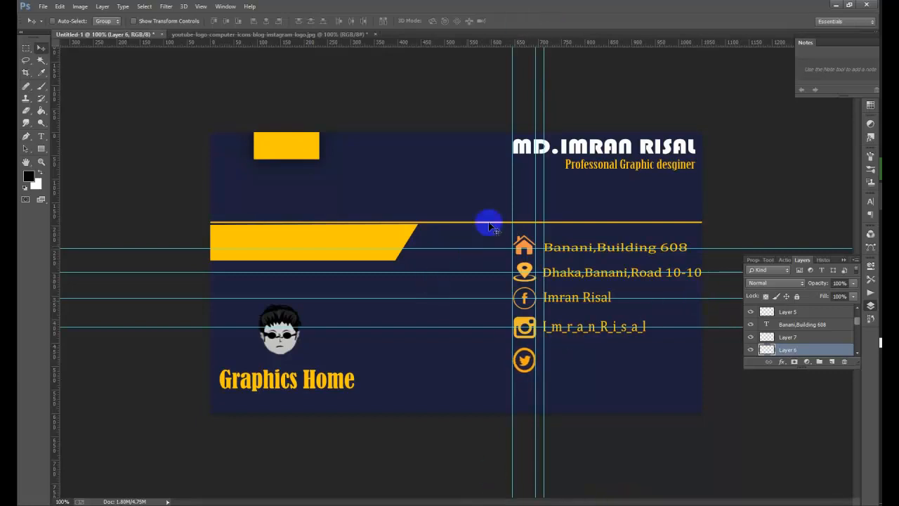
left_click_drag(629, 47, 684, 360)
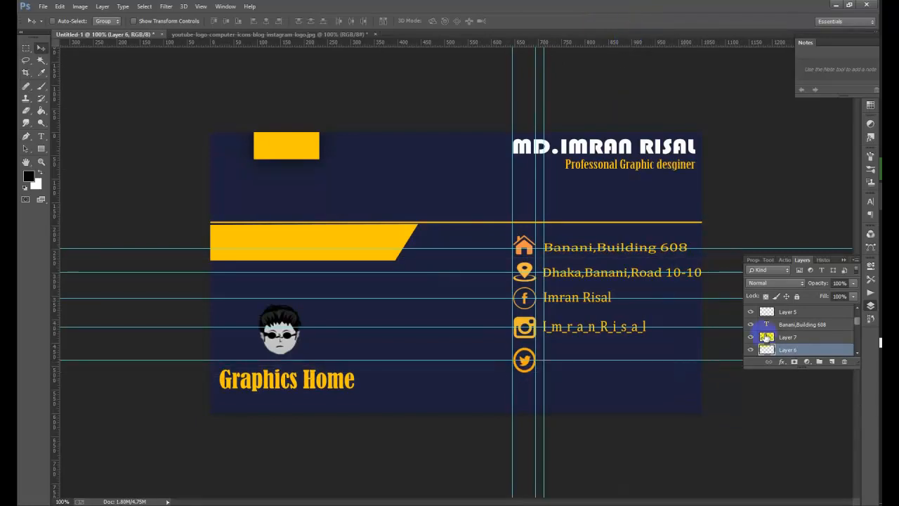
- Type the person's name as a new text line for the Twitter row
left_click(39, 137)
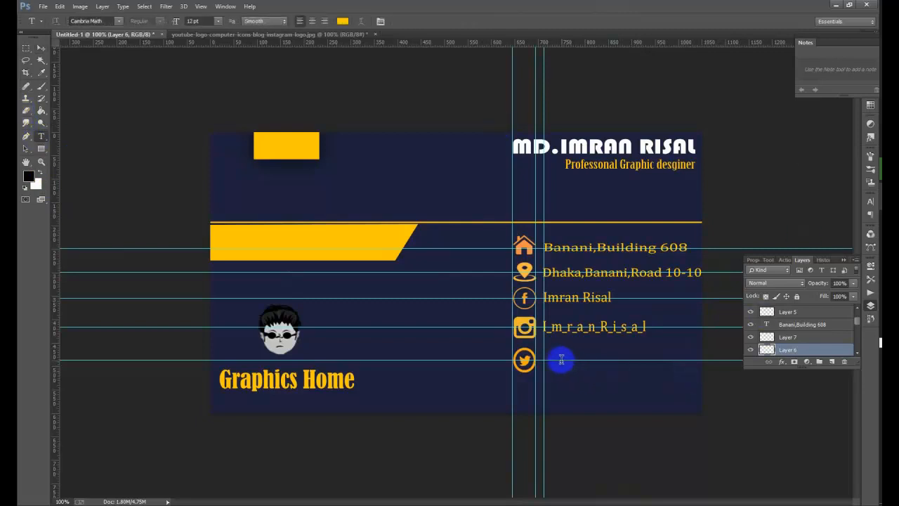
left_click(562, 359)
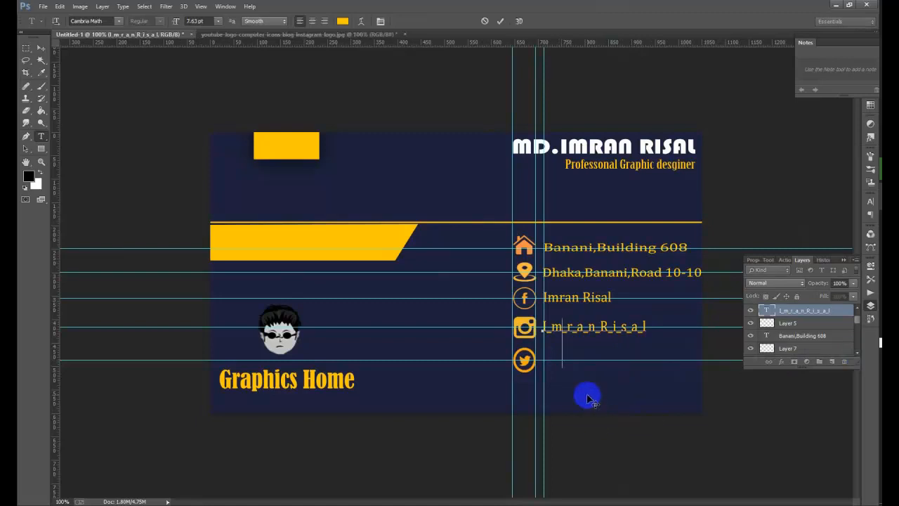
left_click(27, 136)
left_click(40, 138)
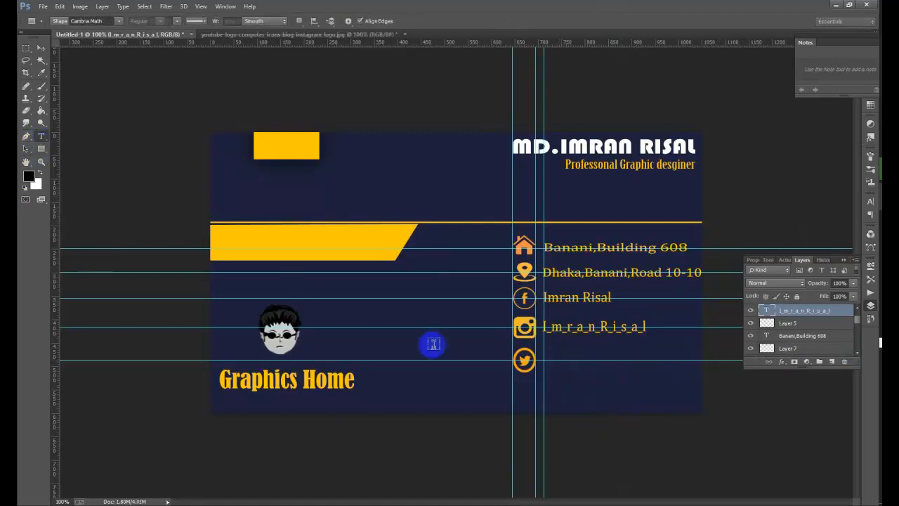
left_click(405, 375)
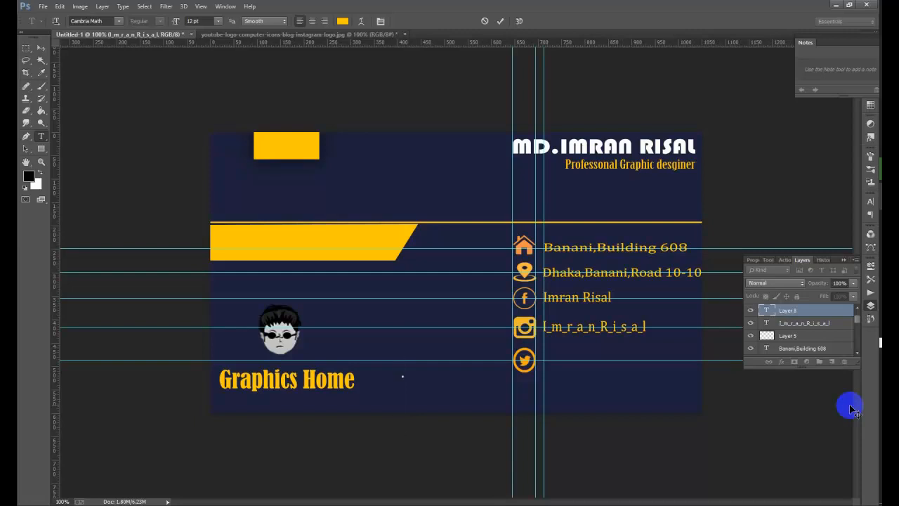
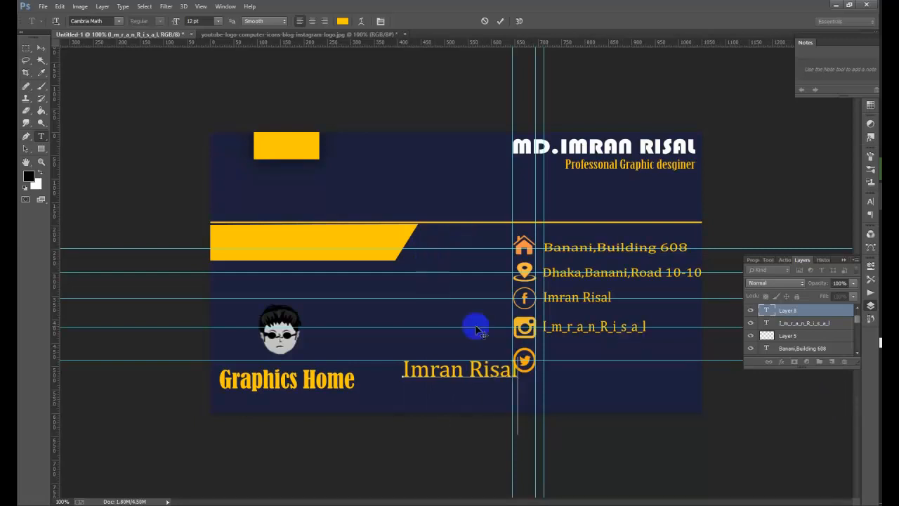
left_click(41, 47)
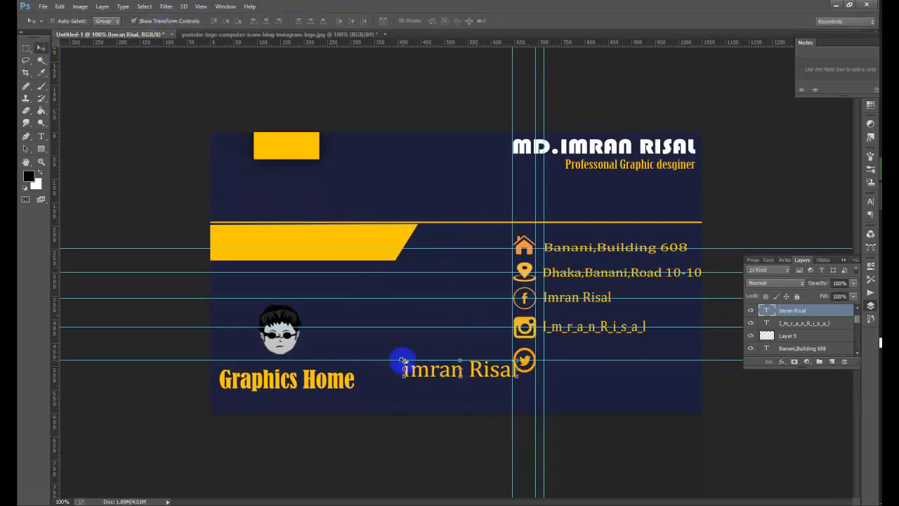
- Scale the name to about 71% x 63% and position it beside the Twitter icon
left_click_drag(403, 362, 435, 371)
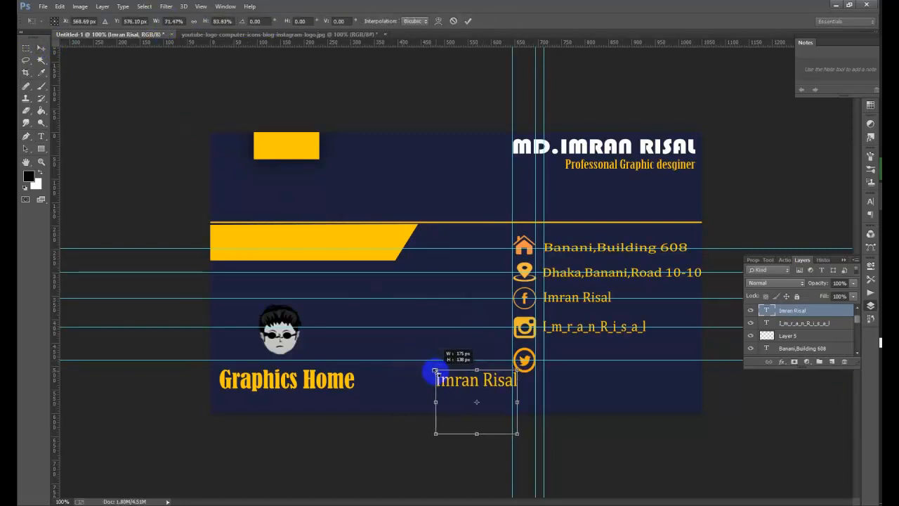
left_click_drag(475, 391, 586, 367)
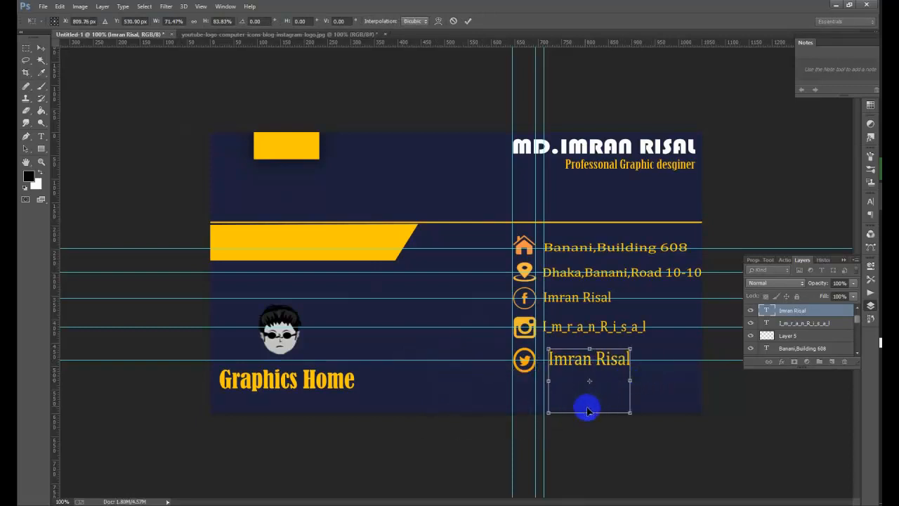
left_click_drag(590, 413, 598, 395)
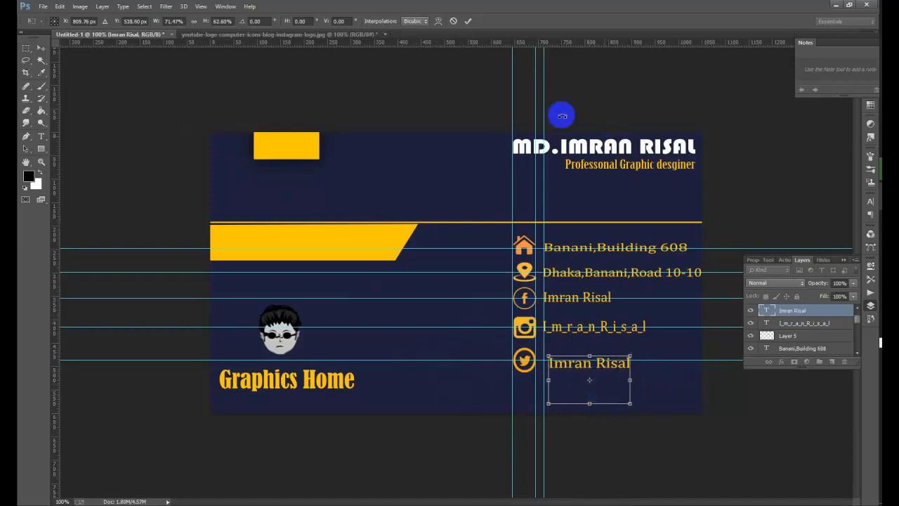
left_click(467, 20)
left_click(182, 21)
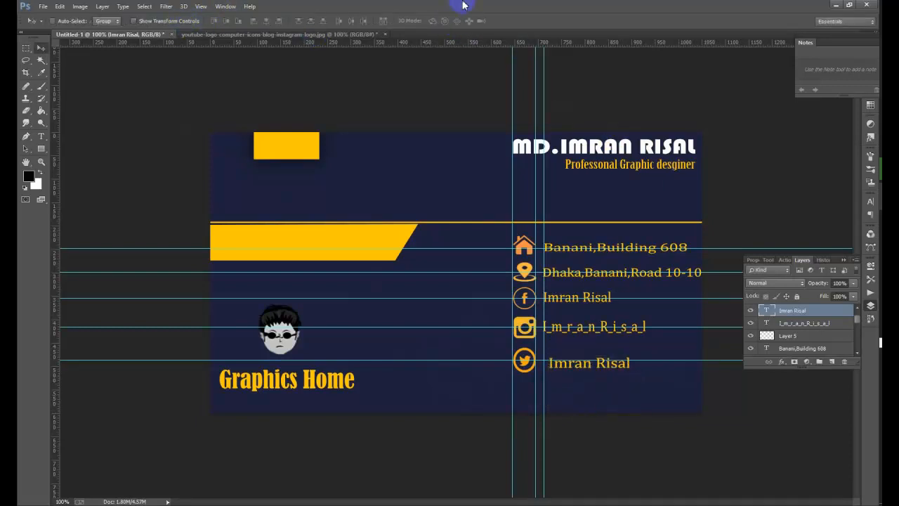
- Nudge the Twitter-line name left onto the guide, leaving the navy background in place
key("Left")
key("Left")
key("Left")
key("Left")
key("Left")
key("Left")
key("Left")
key("Left")
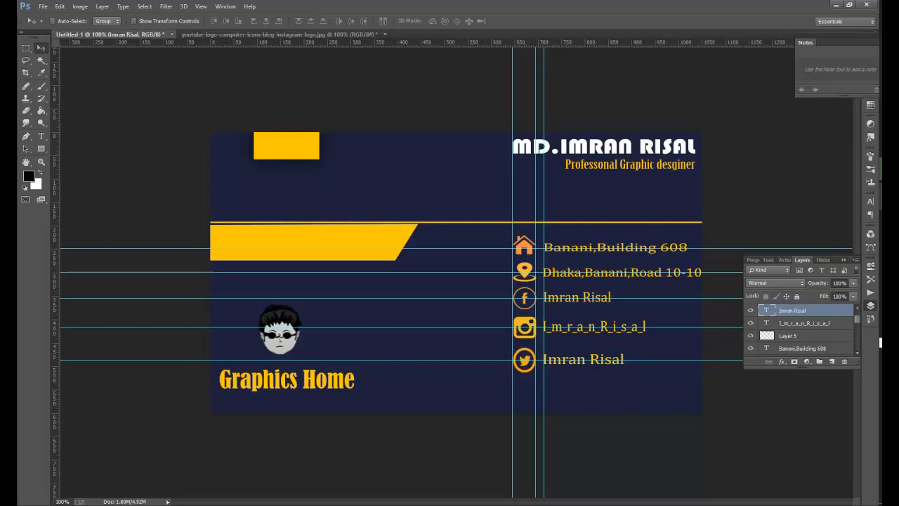
right_click(533, 359)
left_click(551, 361)
key("Up")
key("Up")
key("Up")
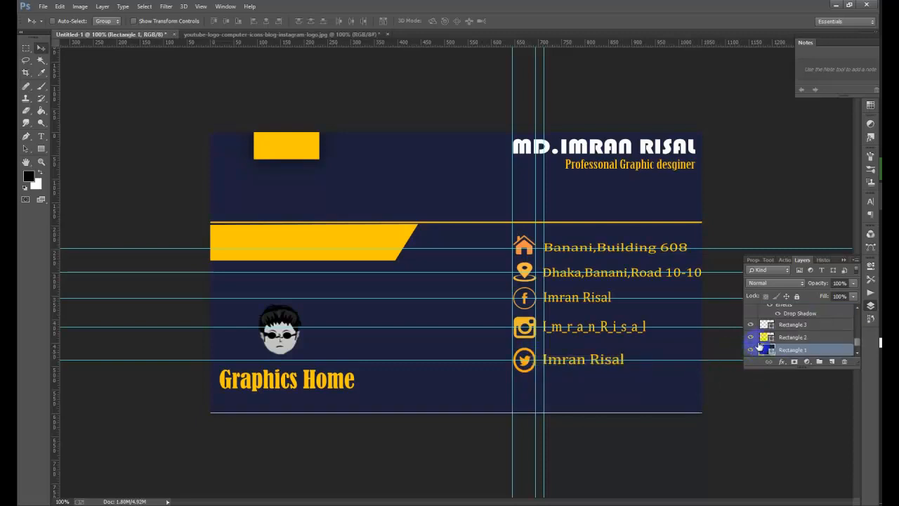
key("Down")
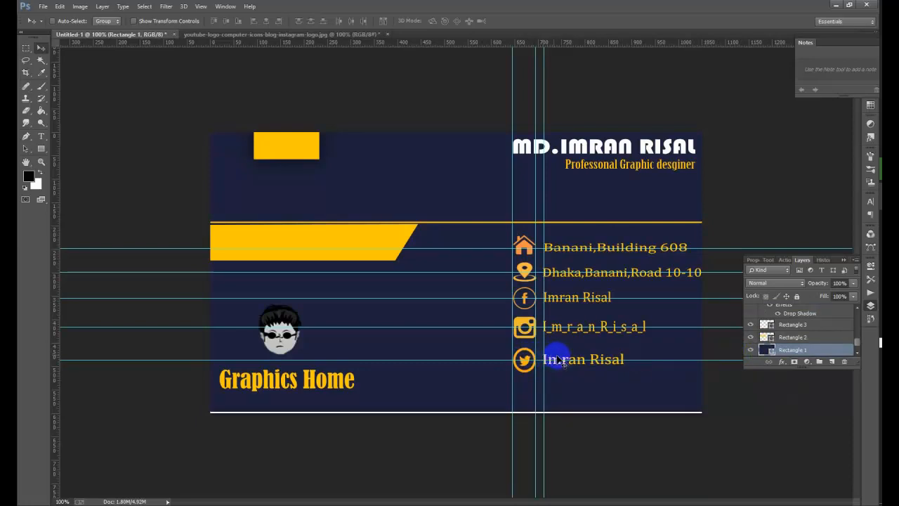
left_click(562, 363)
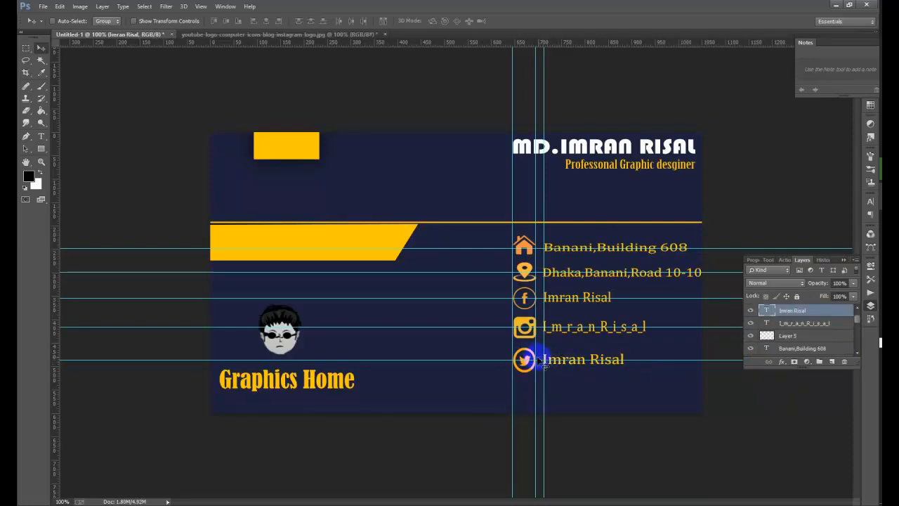
- Raise the bottom guide slightly and nudge the Twitter-line name up level with its icon
right_click(535, 360)
left_click(544, 361)
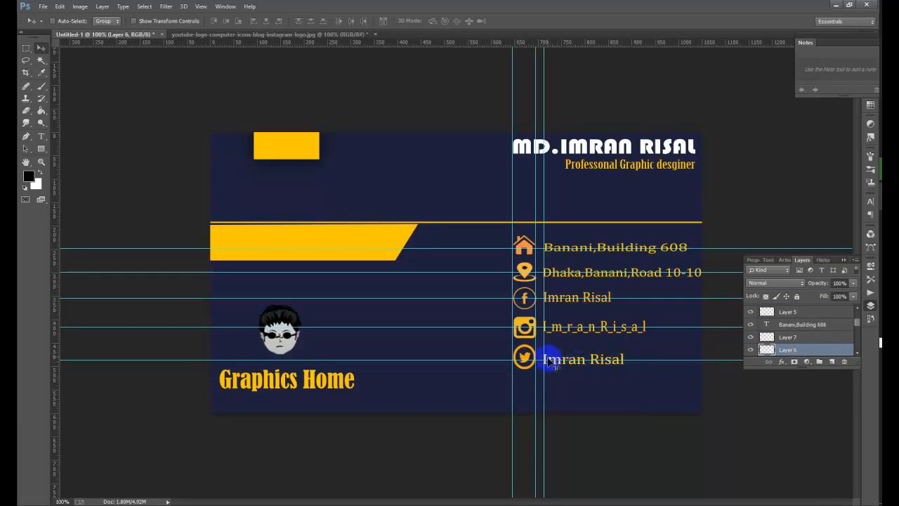
left_click_drag(550, 360, 550, 356)
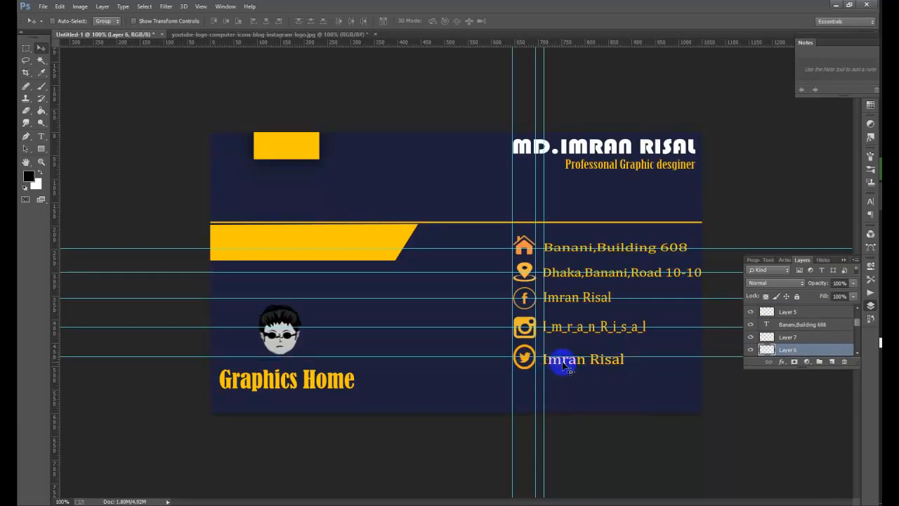
right_click(565, 364)
left_click(570, 368)
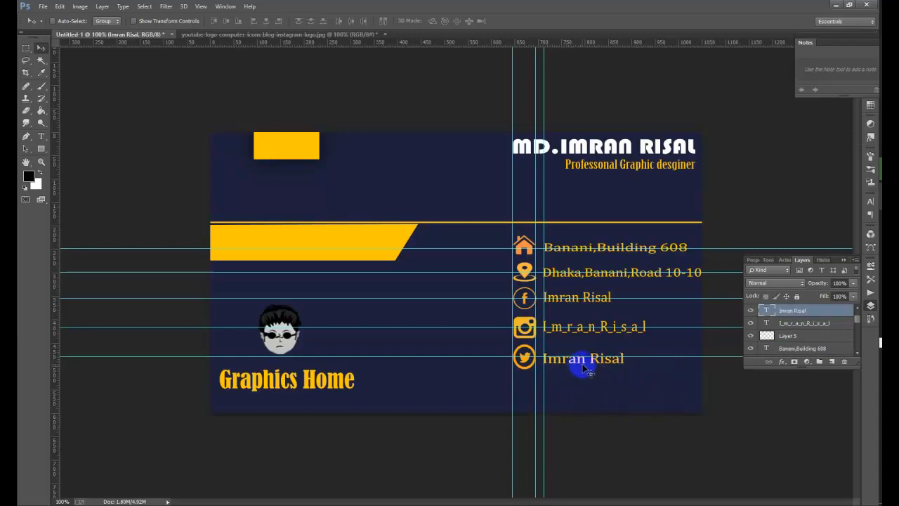
key("Up")
key("Up")
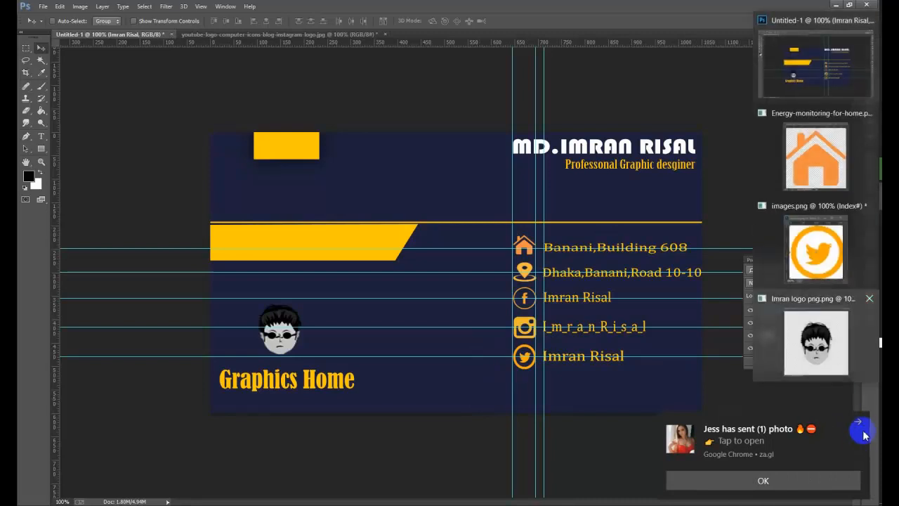
- Open the QR code image uzaNb.png from the Desktop
left_click(858, 420)
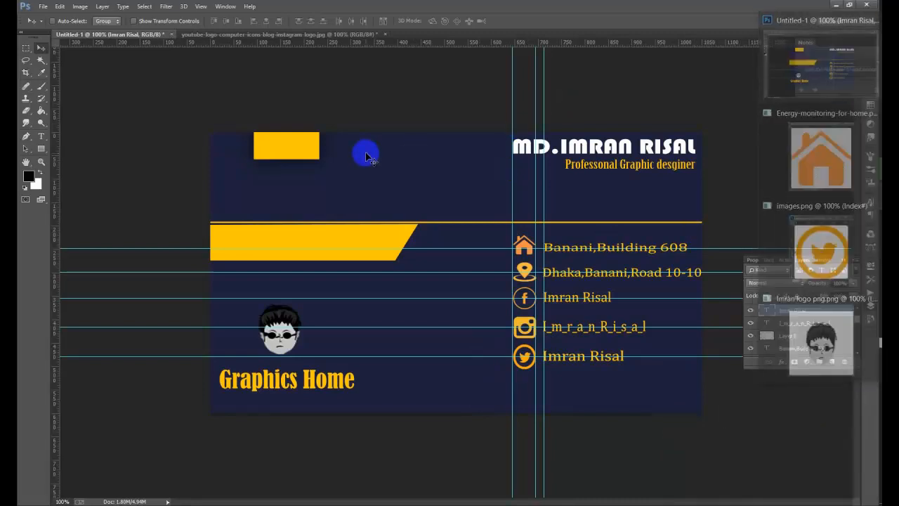
left_click(42, 8)
left_click(42, 27)
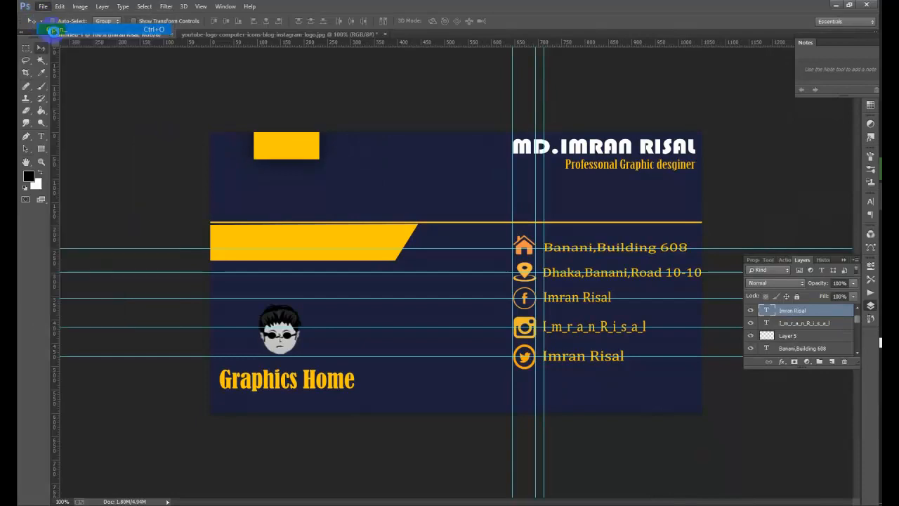
scroll(548, 246, "down", 10)
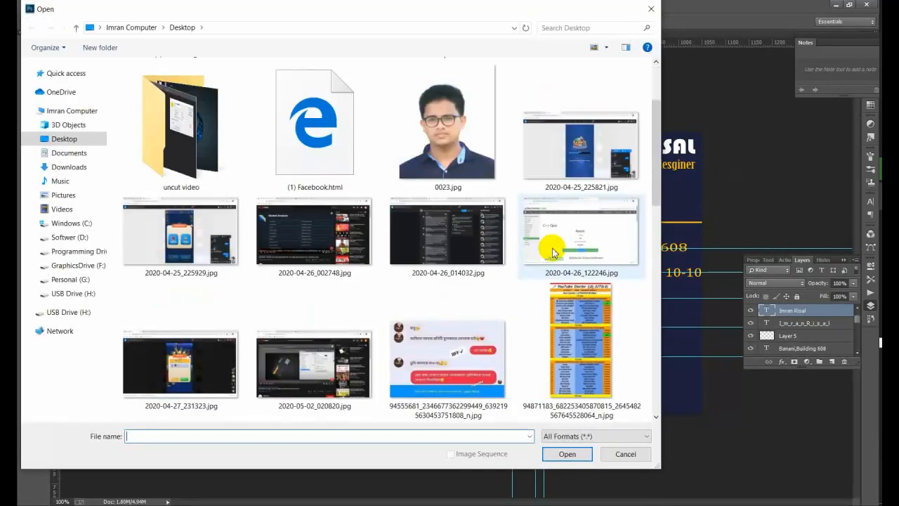
scroll(551, 257, "up", 3)
scroll(551, 257, "down", 3)
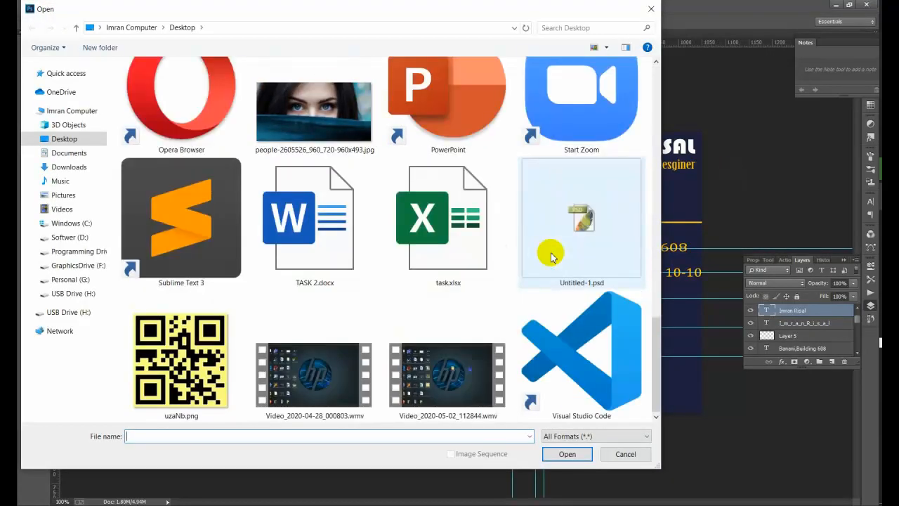
left_click(175, 372)
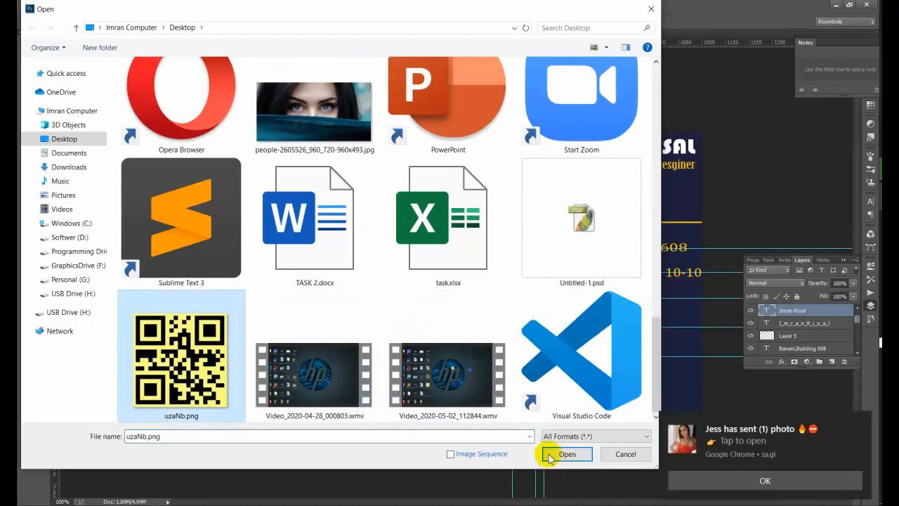
left_click(549, 453)
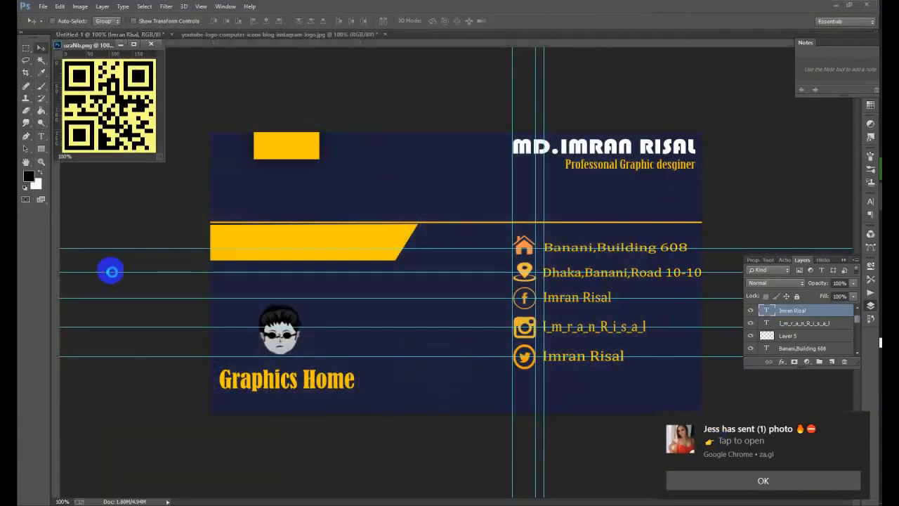
- Open 768px-Orange_Phone_Font-Awesome.svg.png from New folder
left_click(43, 6)
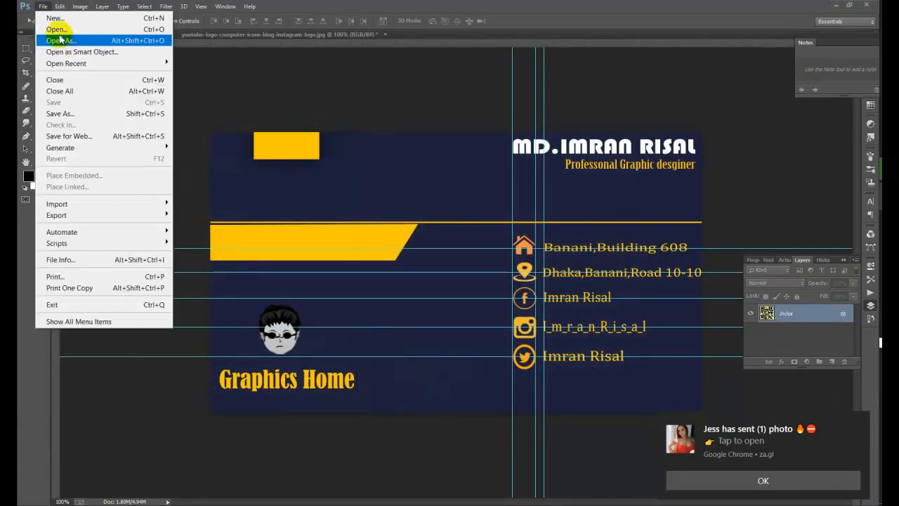
left_click(110, 32)
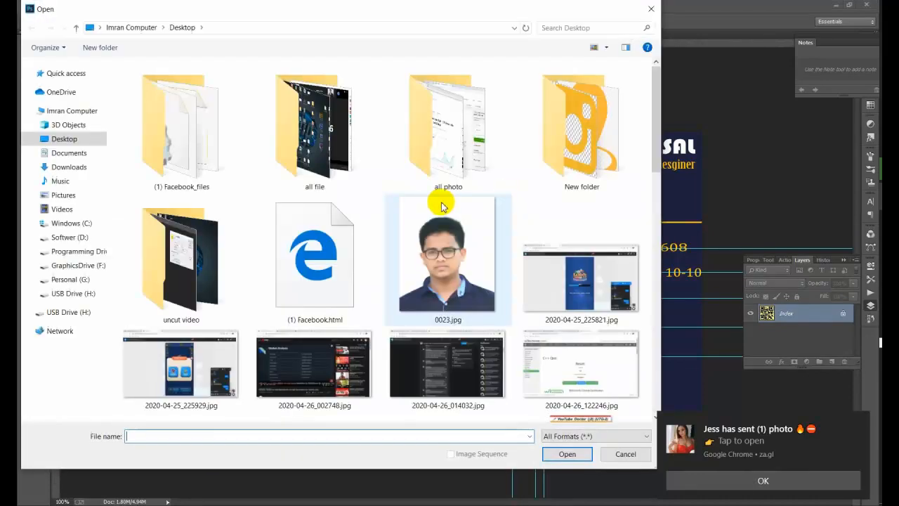
scroll(499, 206, "up", 2)
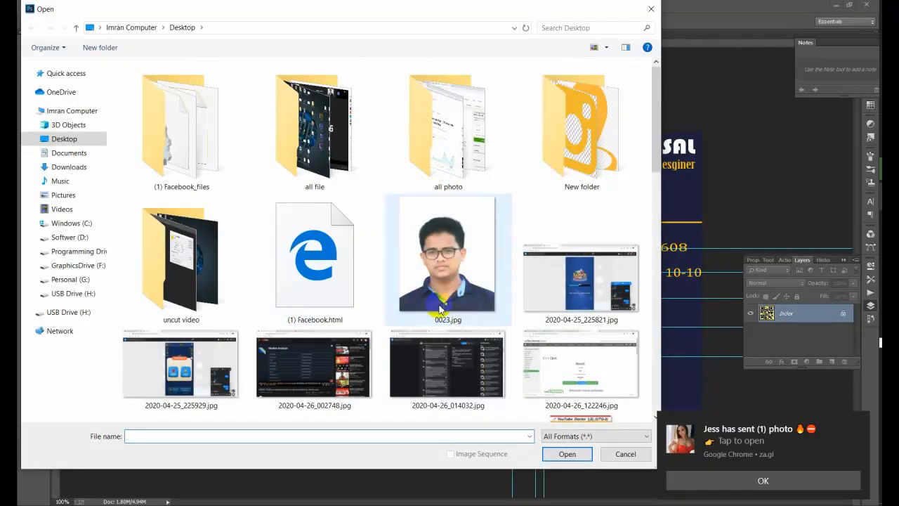
double_click(608, 158)
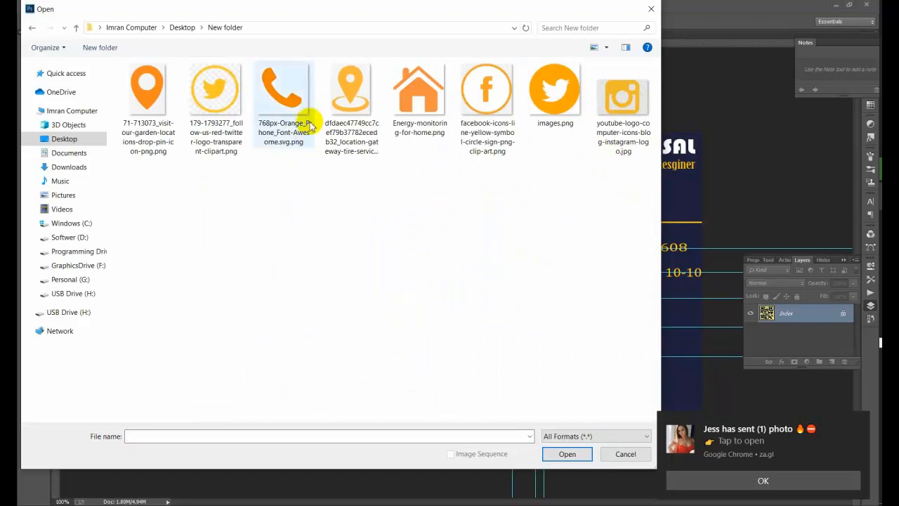
left_click(306, 104)
left_click(585, 454)
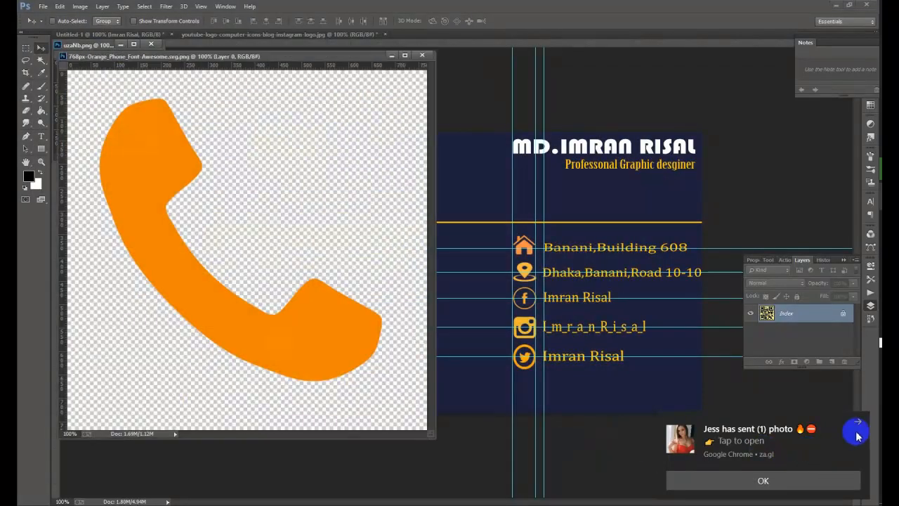
left_click(859, 425)
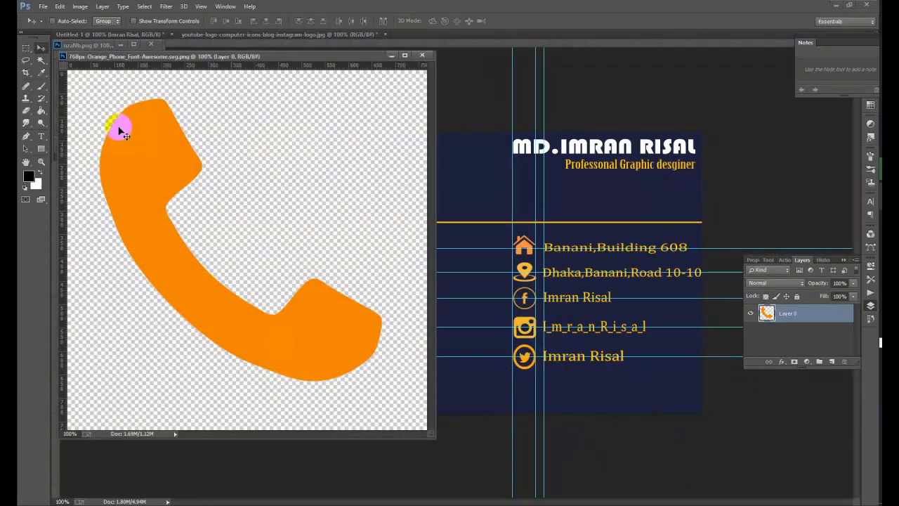
- Magic Wand the transparent area and invert the selection to isolate the phone shape
left_click(40, 61)
left_click(325, 136)
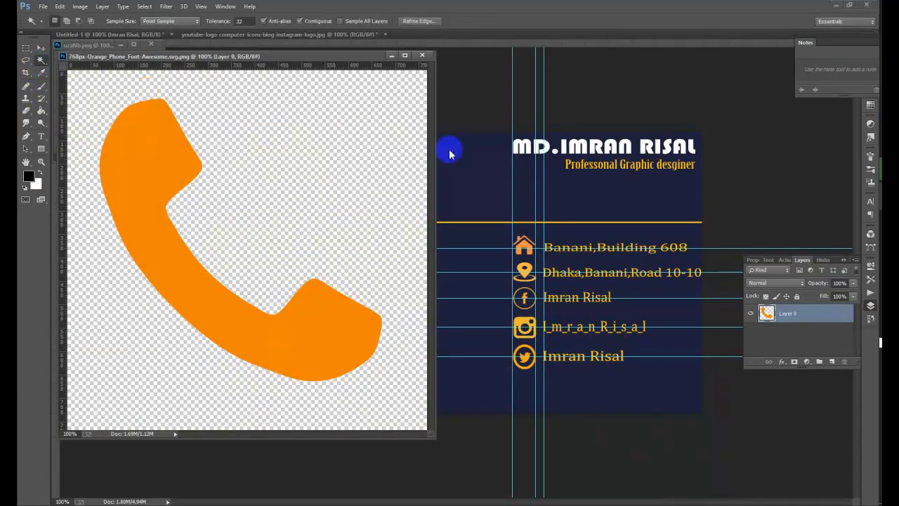
left_click(144, 6)
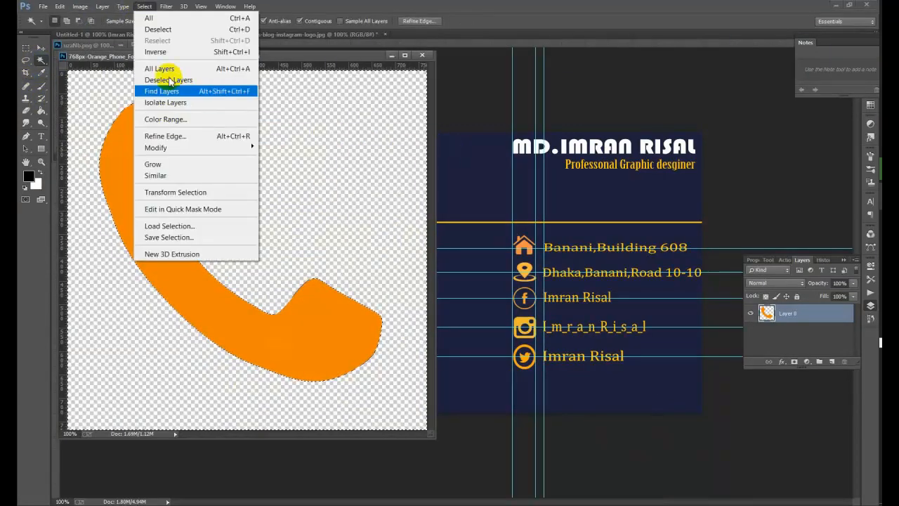
left_click(171, 54)
left_click(152, 118)
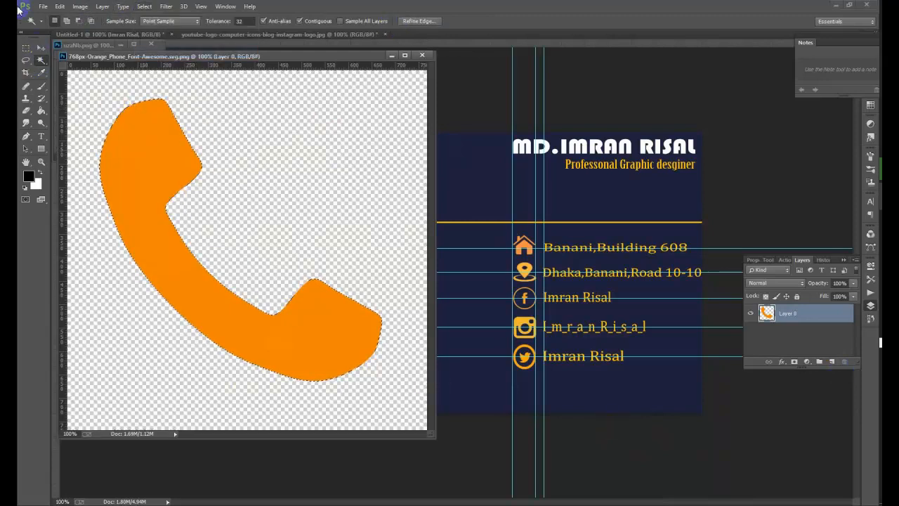
left_click(42, 48)
- Drag the selected phone shape onto the business card document
left_click_drag(263, 251, 518, 336)
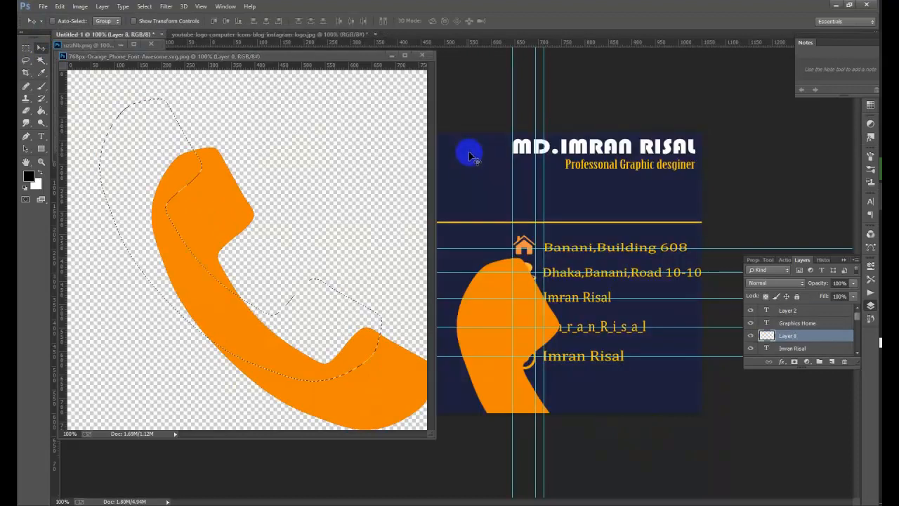
key("ctrl+z")
left_click_drag(154, 177, 634, 279)
left_click(391, 55)
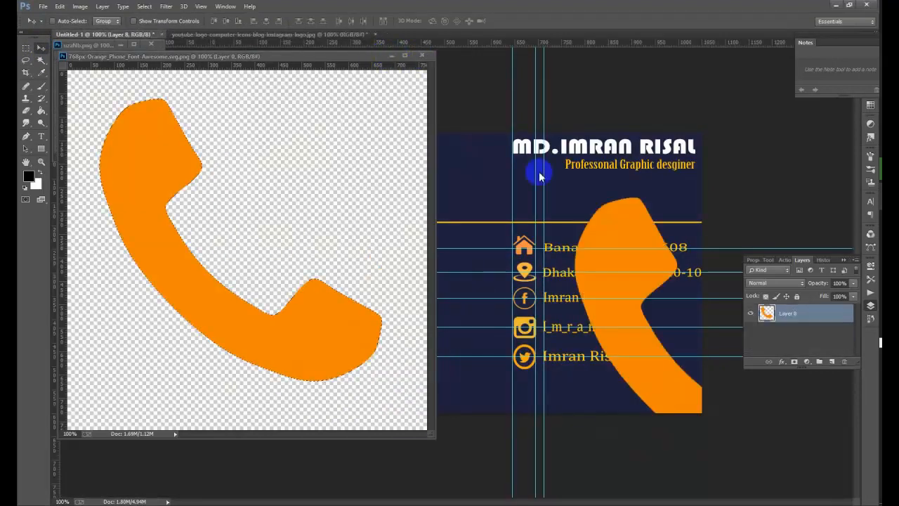
left_click(346, 200)
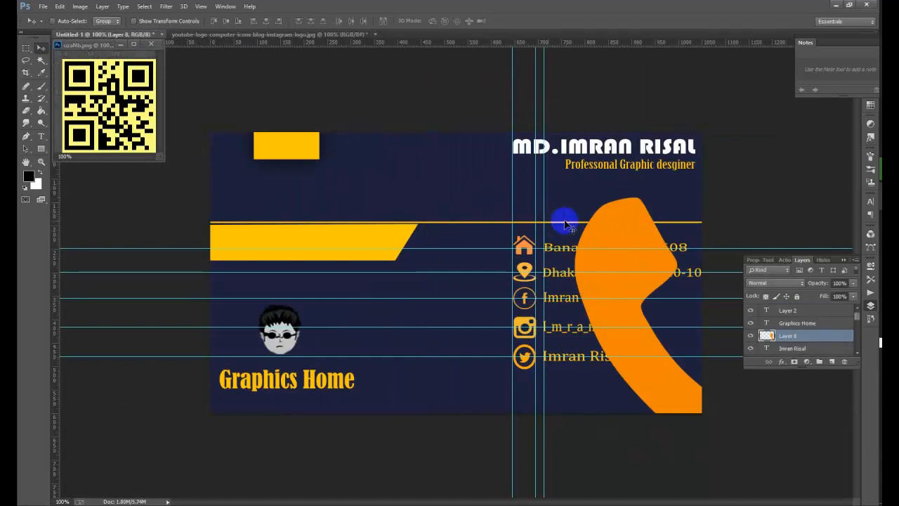
left_click_drag(618, 220, 385, 180)
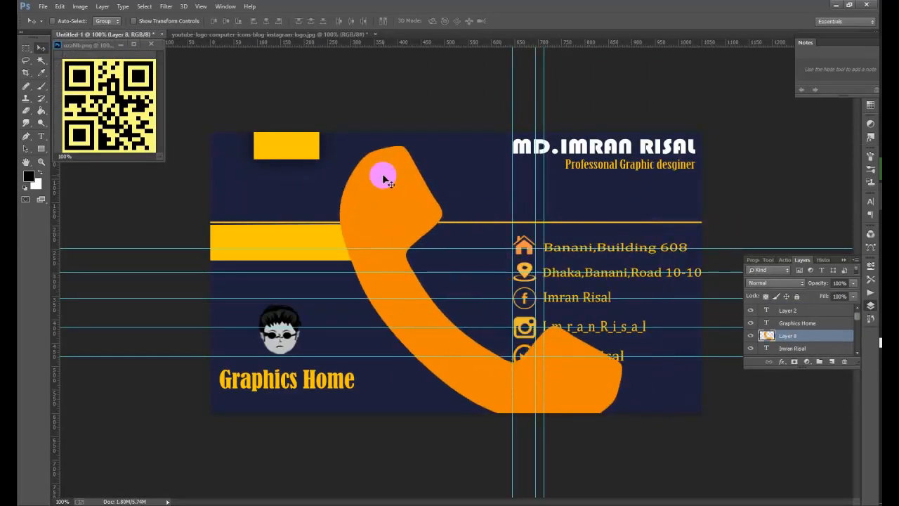
- Shrink the phone to about 19%, then slightly smaller, and move it near the contact icons
left_click(169, 21)
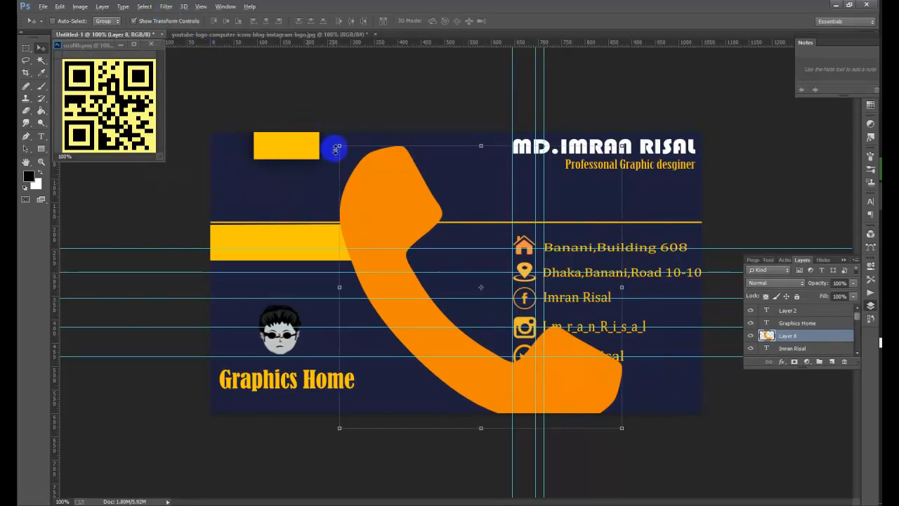
left_click_drag(340, 148, 474, 281)
left_click(468, 20)
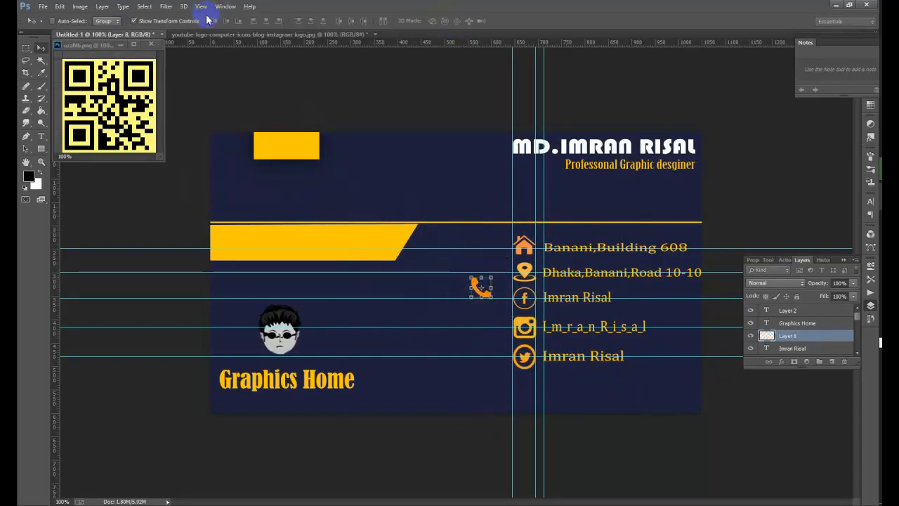
left_click(188, 21)
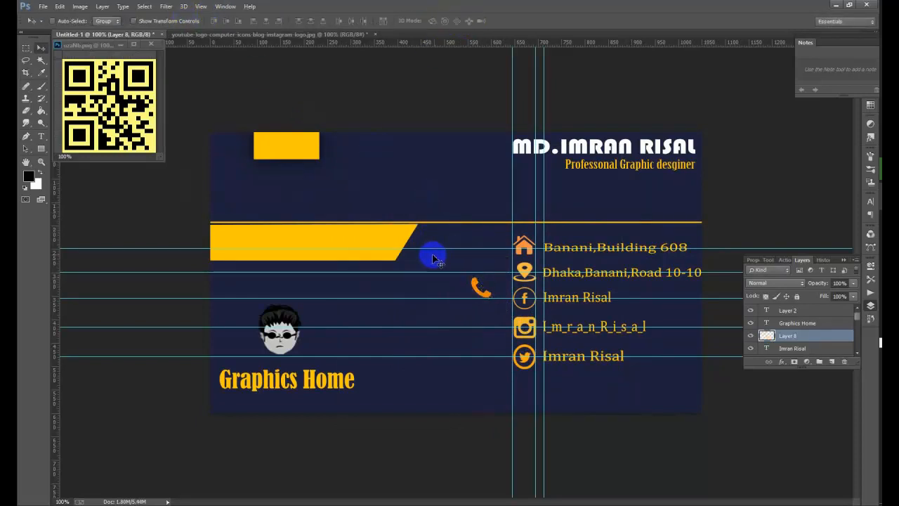
left_click(172, 21)
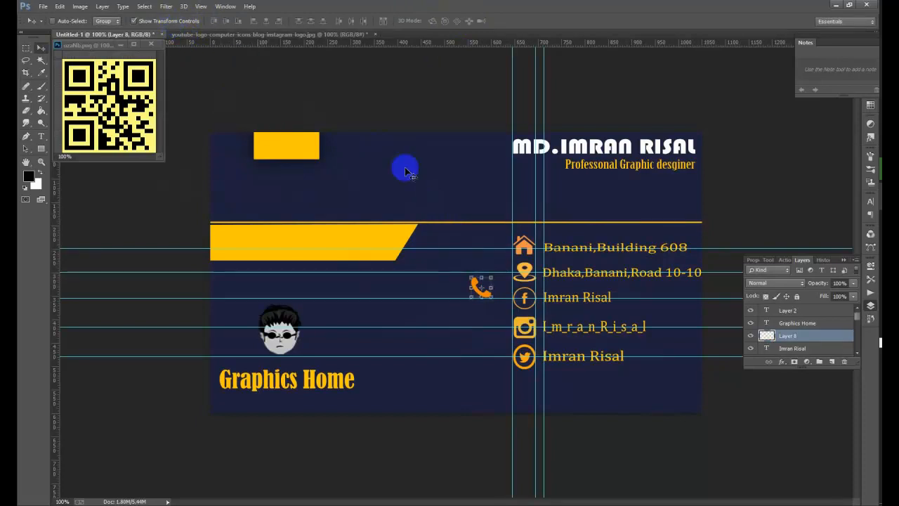
left_click_drag(474, 279, 476, 283)
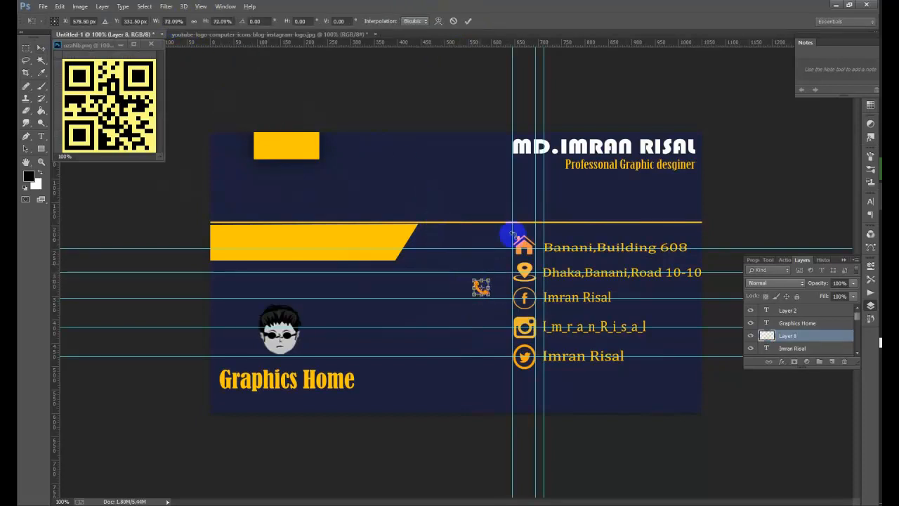
left_click(469, 21)
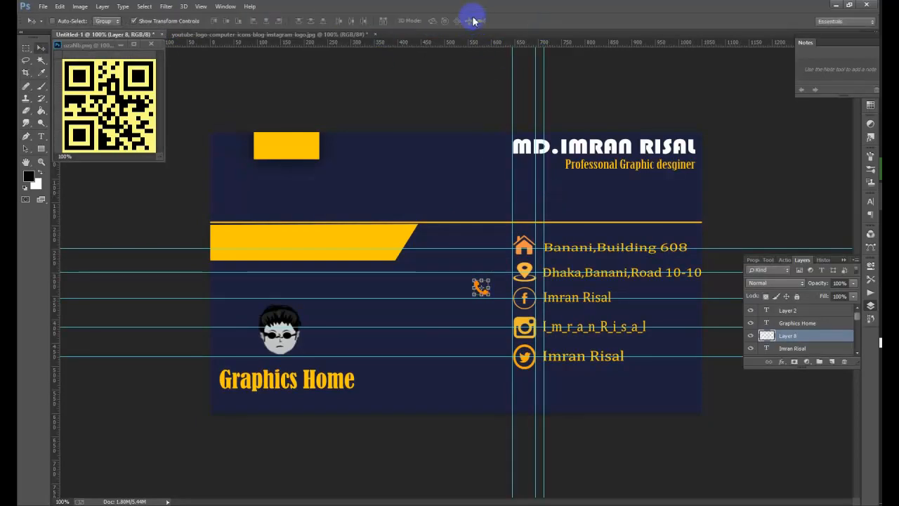
left_click(166, 22)
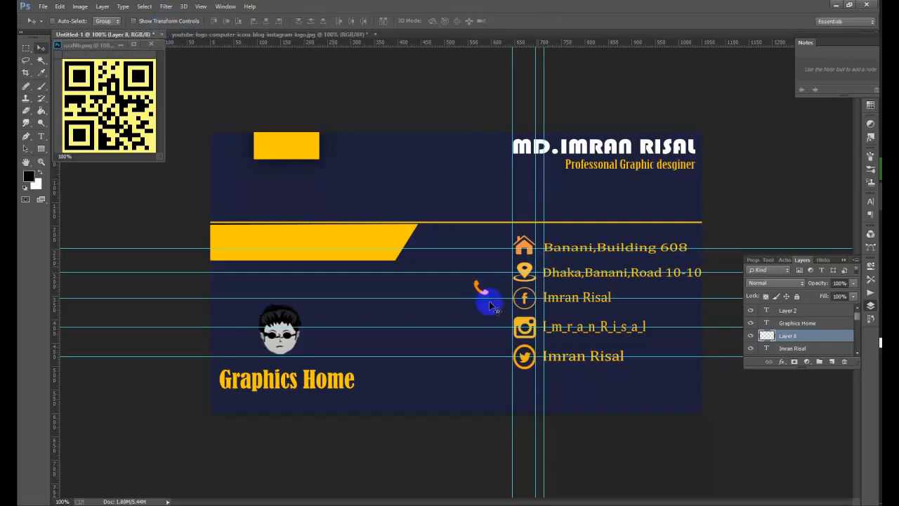
left_click_drag(484, 297, 517, 387)
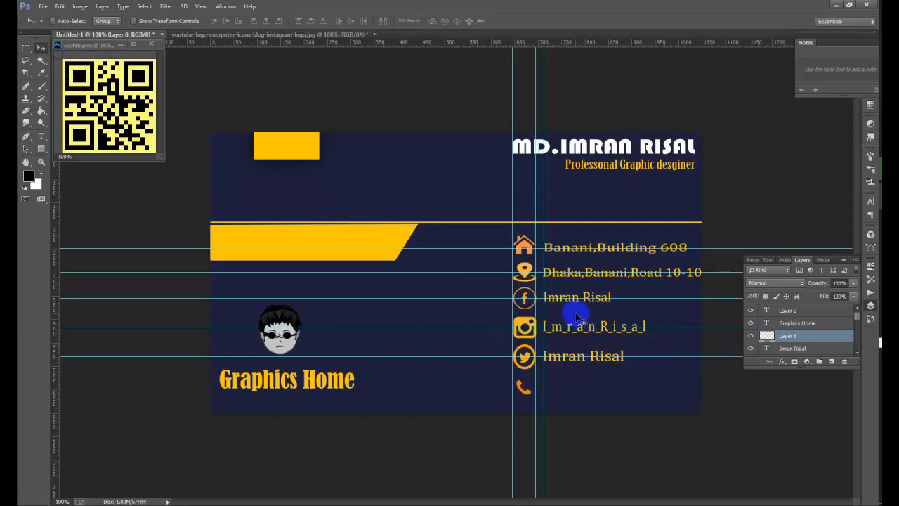
- Nudge the phone icon up and resize it to about 76% below the Twitter icon
key("Up")
key("Up")
key("Up")
key("Up")
left_click(181, 22)
left_click_drag(530, 391, 511, 373)
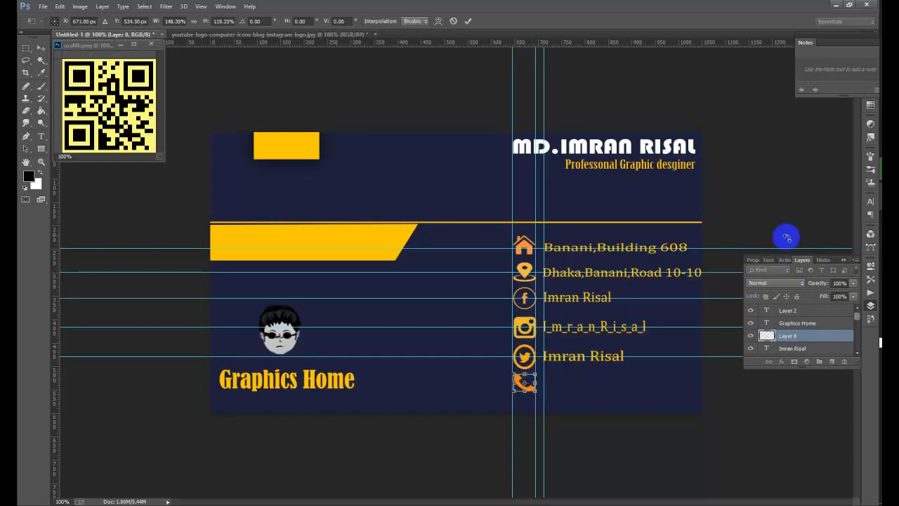
left_click(470, 23)
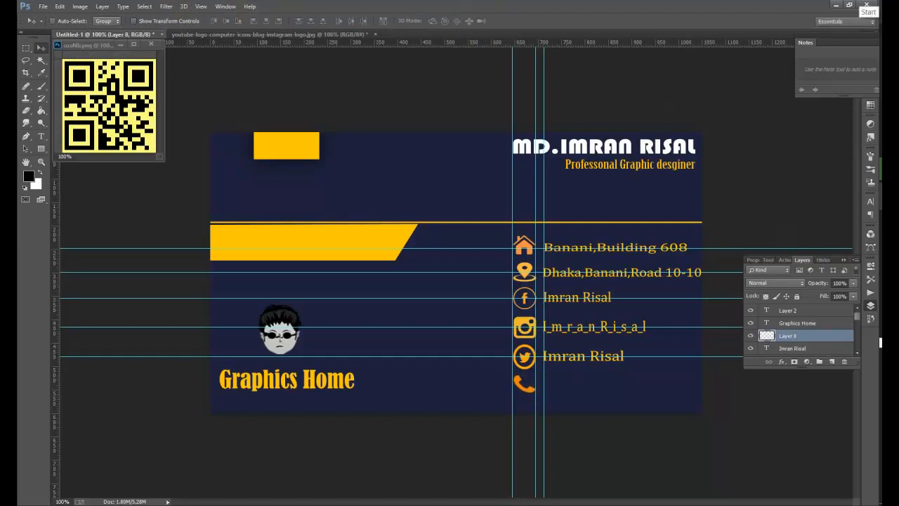
left_click(188, 22)
left_click_drag(535, 393, 531, 388)
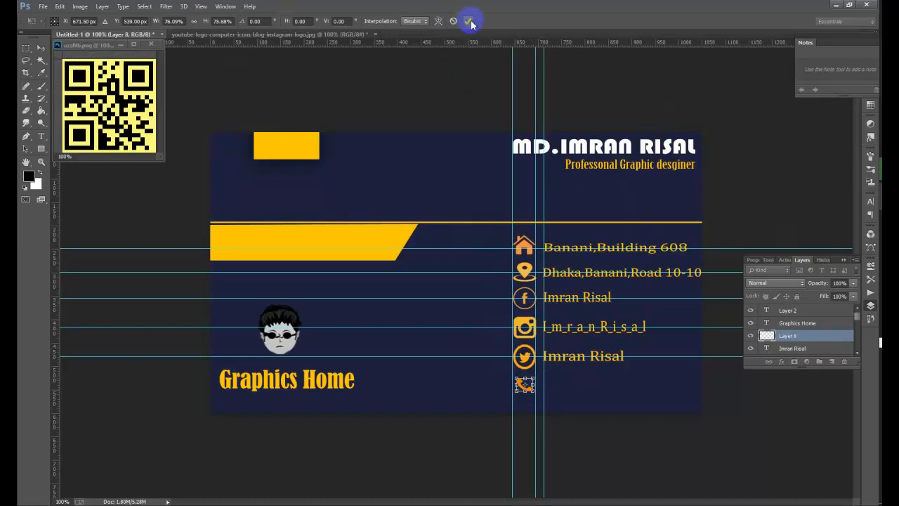
key("Return")
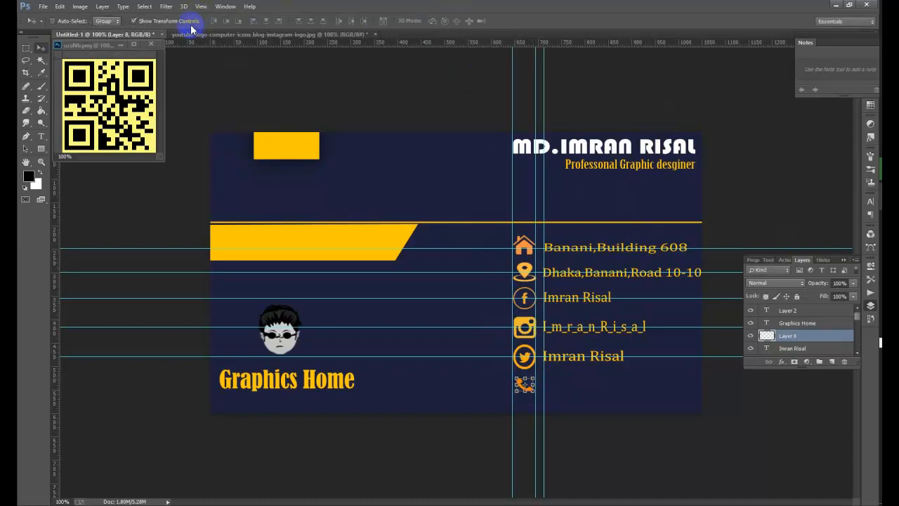
left_click(180, 20)
mouse_move(881, 143)
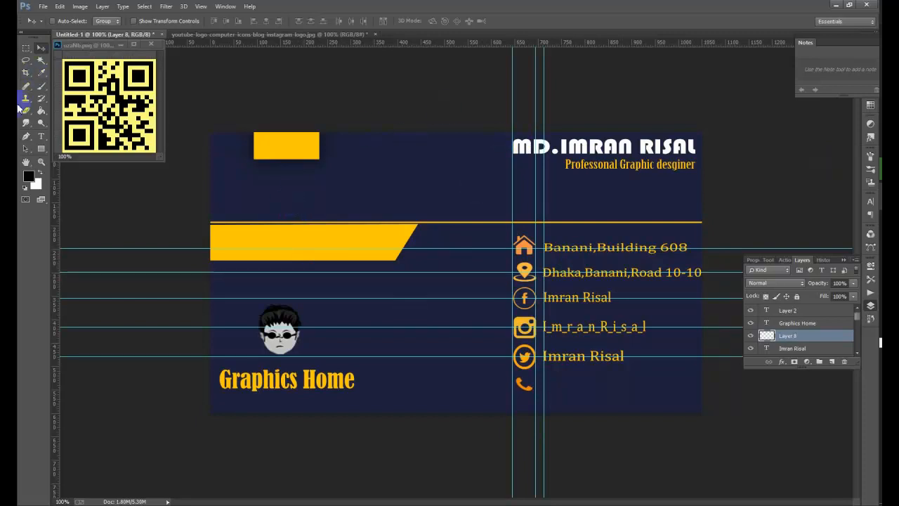
- Add a guide level with the phone icon and type the phone number 0184572 on the card
left_click(40, 136)
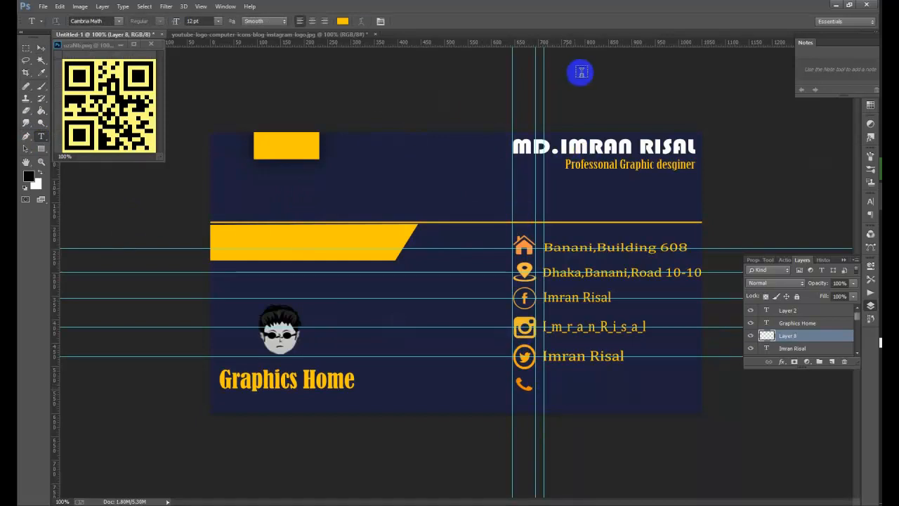
left_click_drag(614, 43, 707, 384)
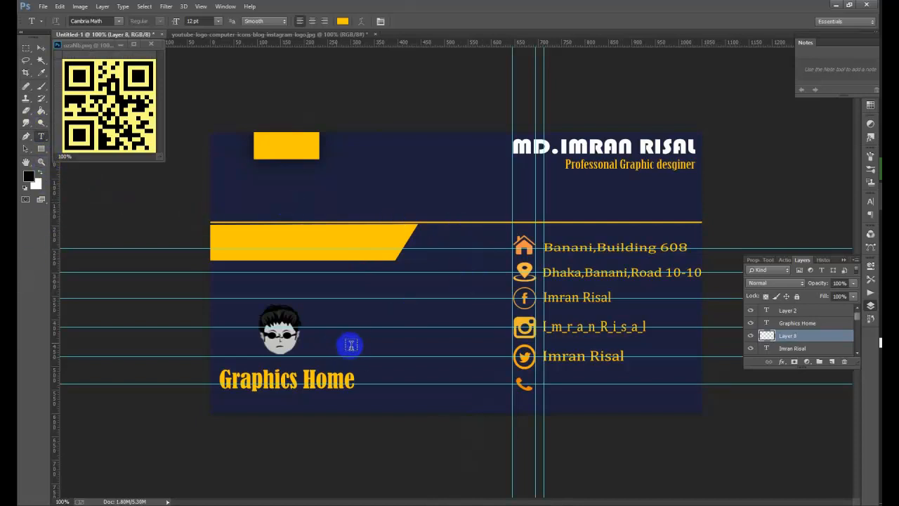
left_click(391, 339)
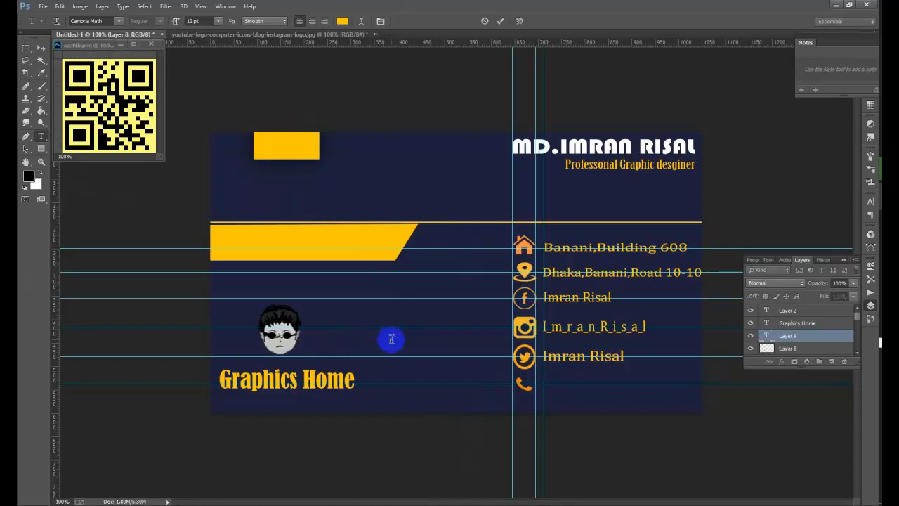
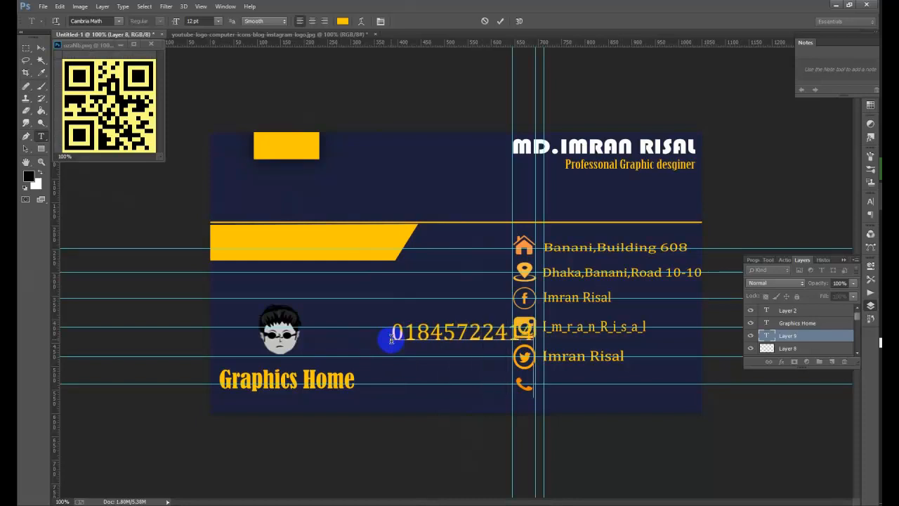
left_click(41, 47)
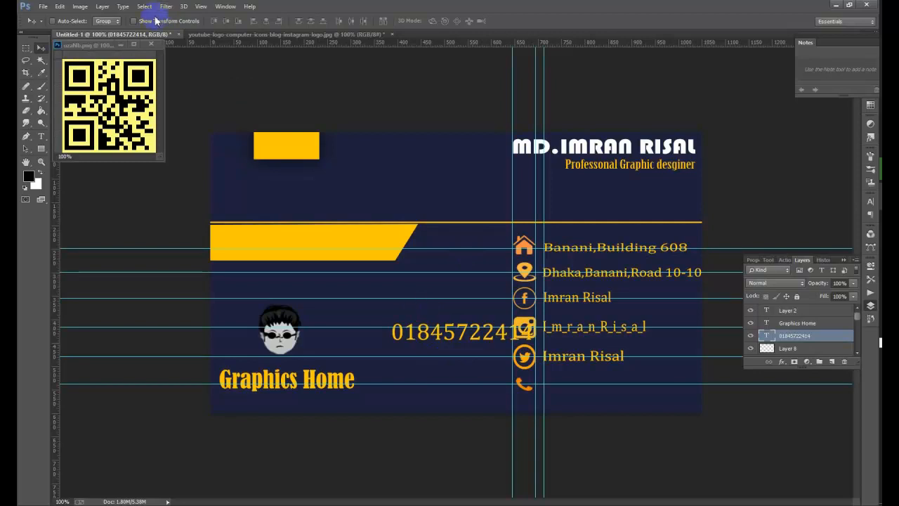
- Move the phone number text beside the phone icon and narrow it slightly
left_click(136, 22)
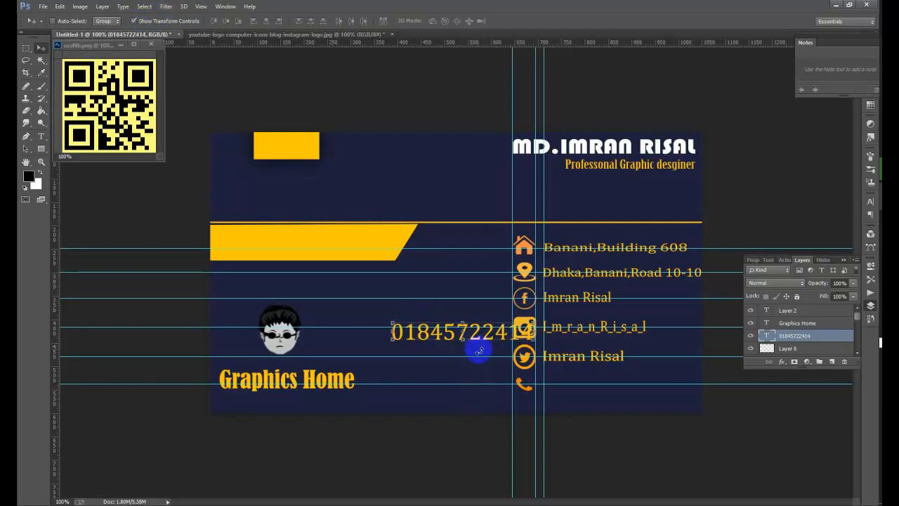
left_click(395, 323)
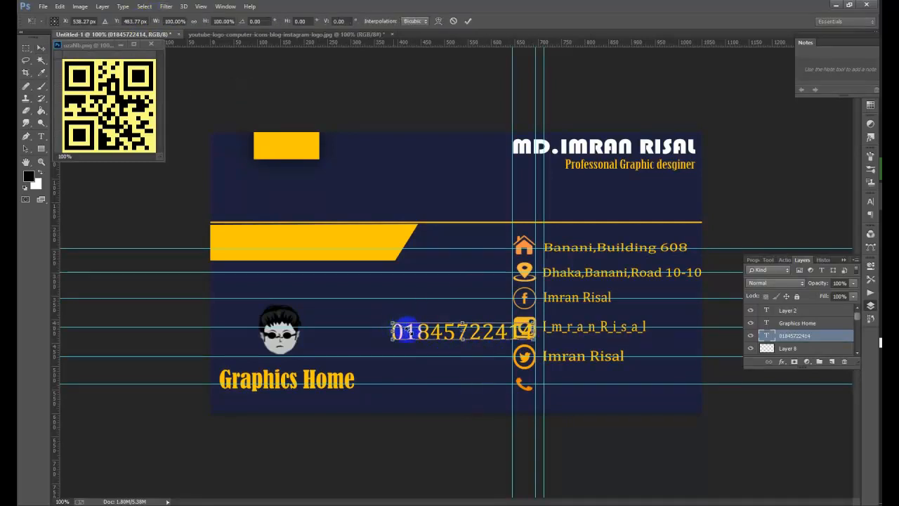
left_click_drag(408, 330, 622, 320)
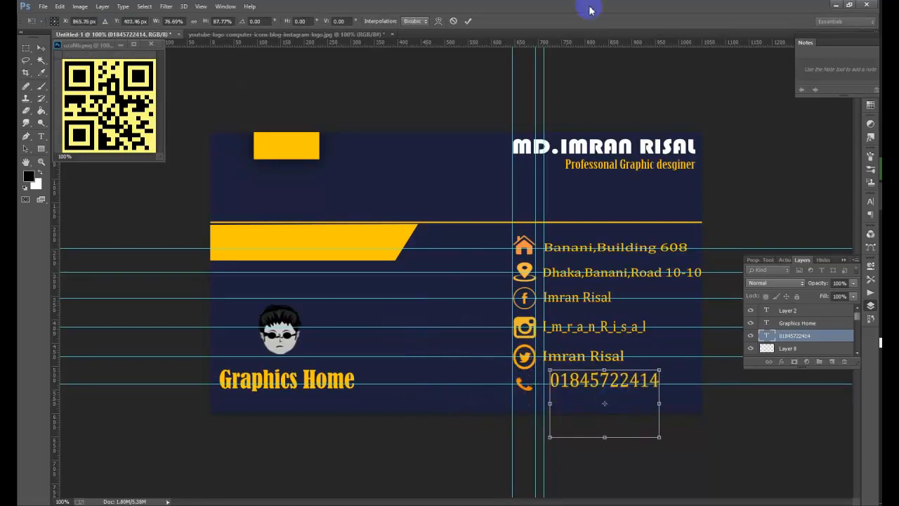
left_click(468, 25)
left_click_drag(656, 311, 607, 419)
mouse_move(659, 394)
left_mouse_down()
mouse_move(648, 394)
mouse_move(658, 394)
left_mouse_up()
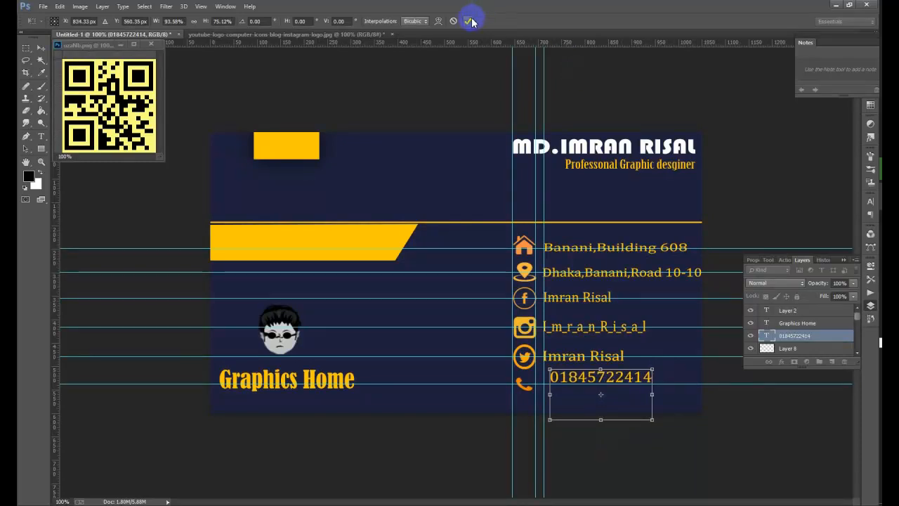
left_click(470, 21)
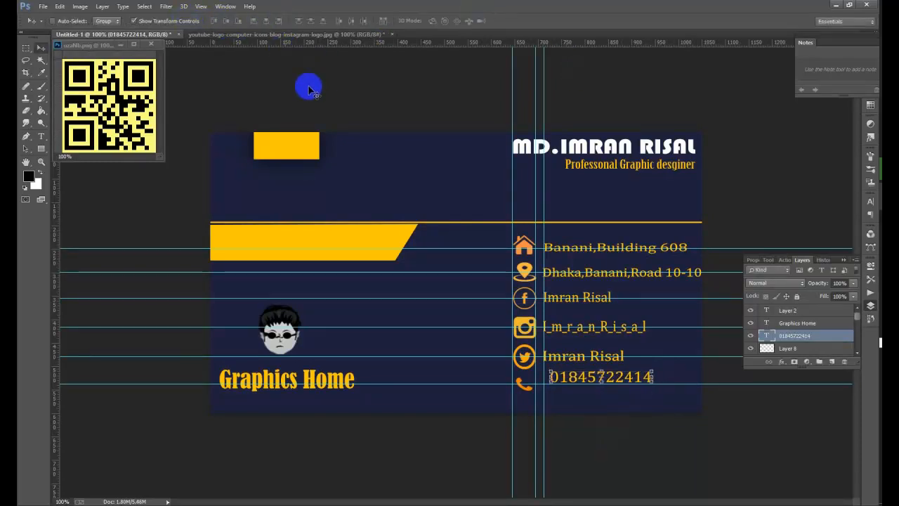
- Select the phone number layer and nudge it a few pixels down and left into alignment
right_click(604, 377)
left_click(613, 382)
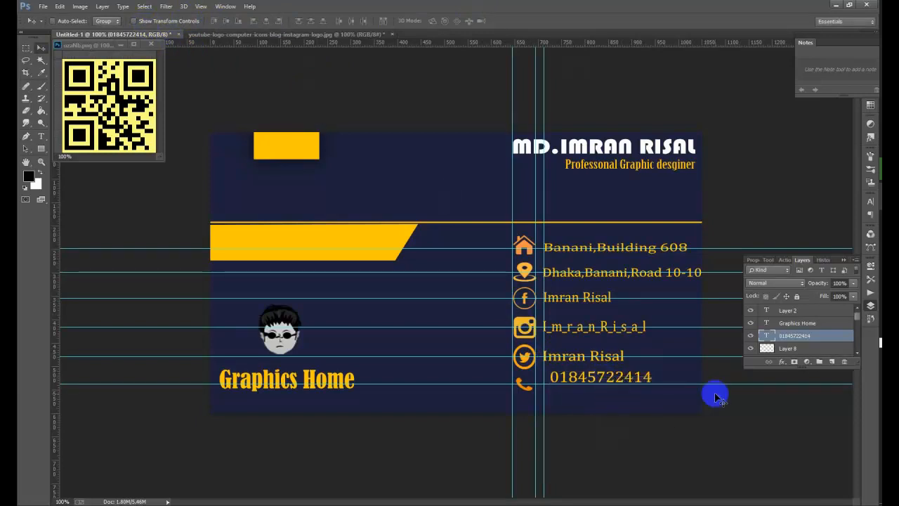
key("Down")
key("Down")
key("Down")
key("Down")
key("Down")
key("Down")
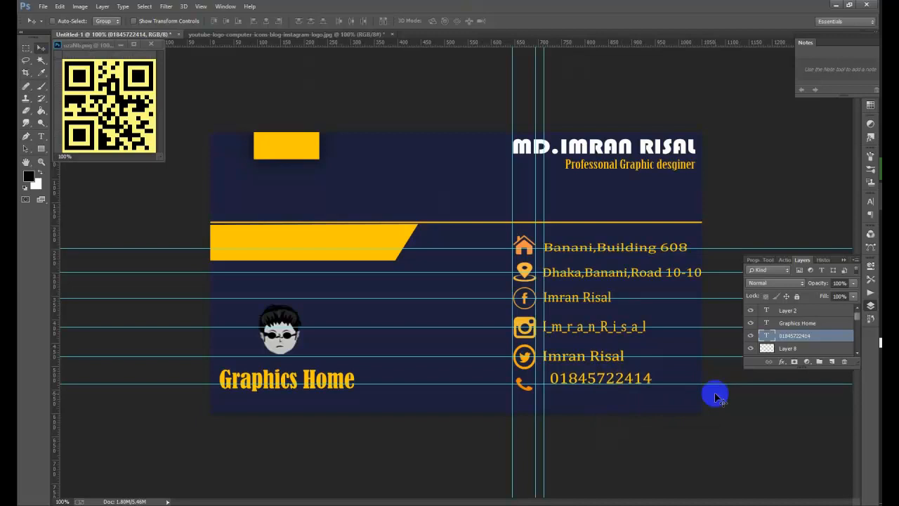
key("Down")
key("Down")
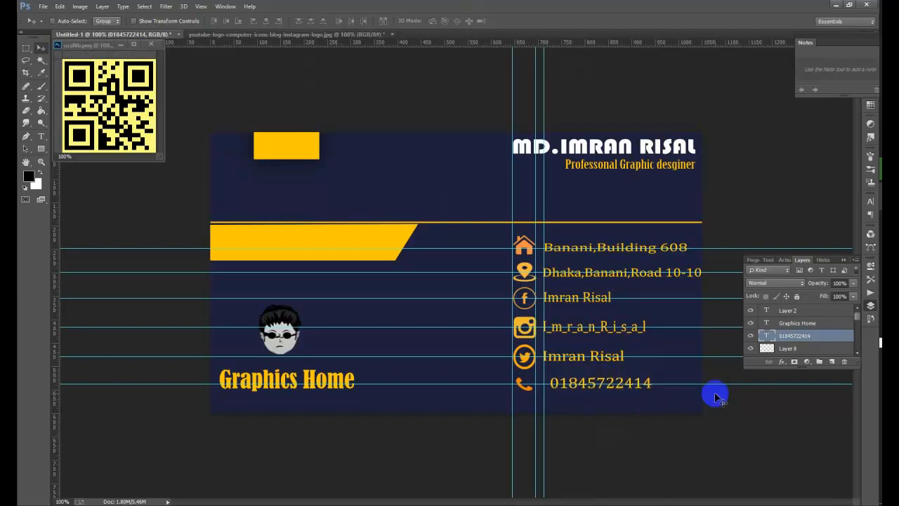
key("Left")
key("Left")
key("Left")
key("Left")
key("Left")
key("Left")
key("Left")
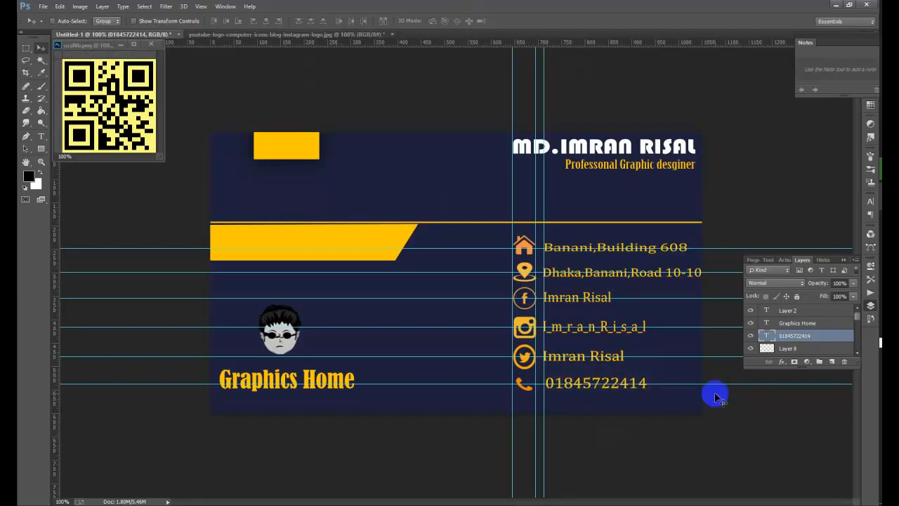
key("Left")
key("Left")
key("Left")
key("Down")
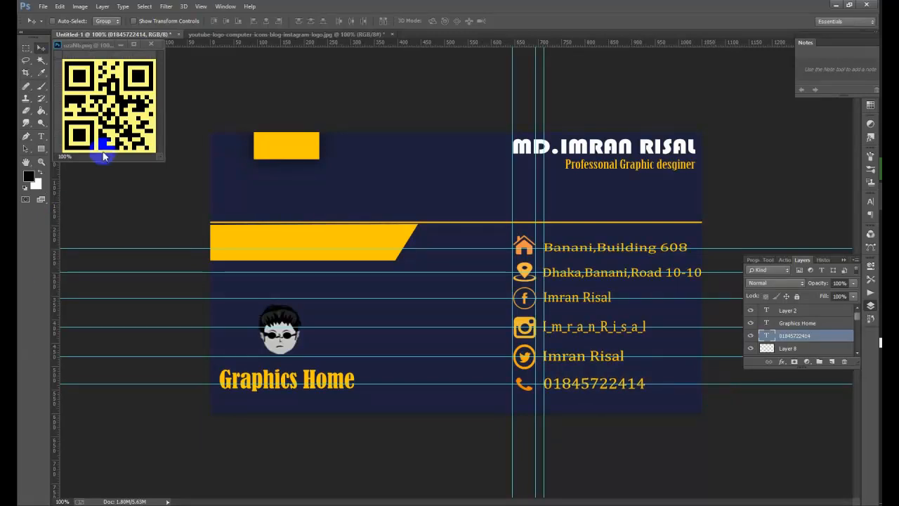
- Scale the phone number down, to about half size, and apply the transform
left_click(178, 22)
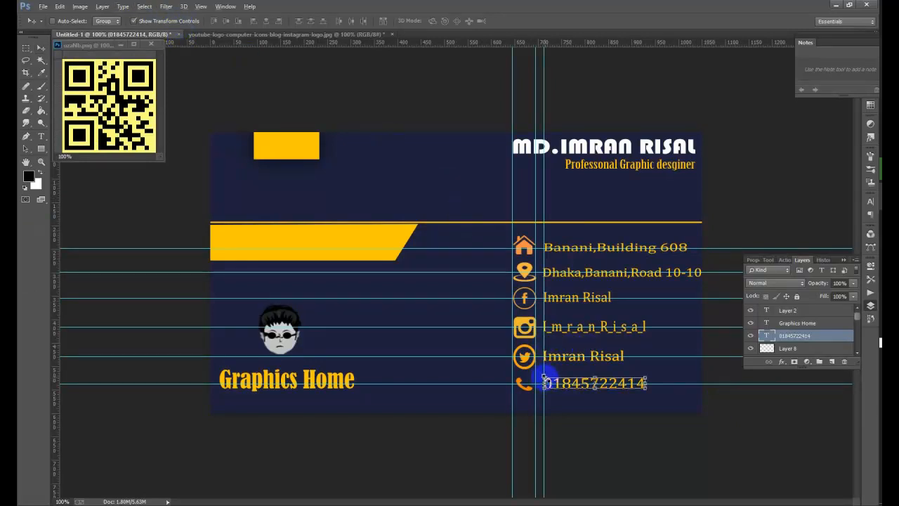
left_click_drag(543, 378, 550, 379)
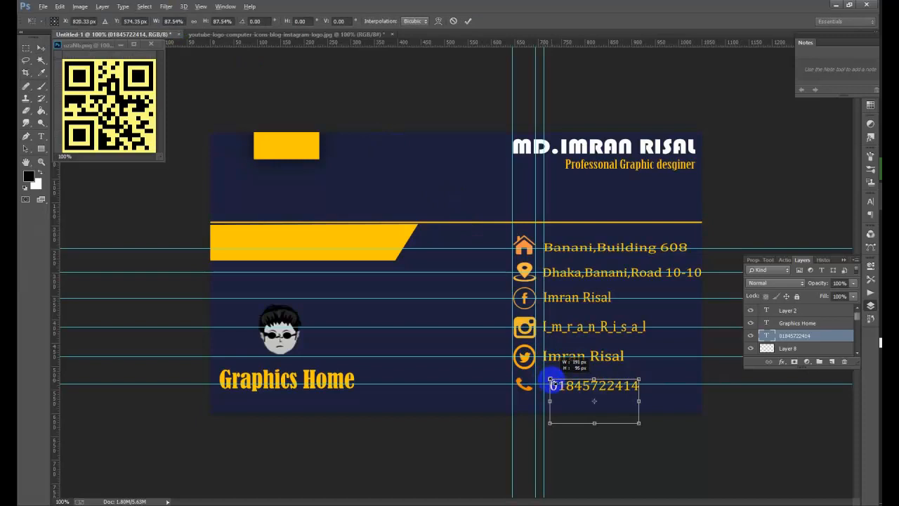
left_click_drag(639, 423, 623, 397)
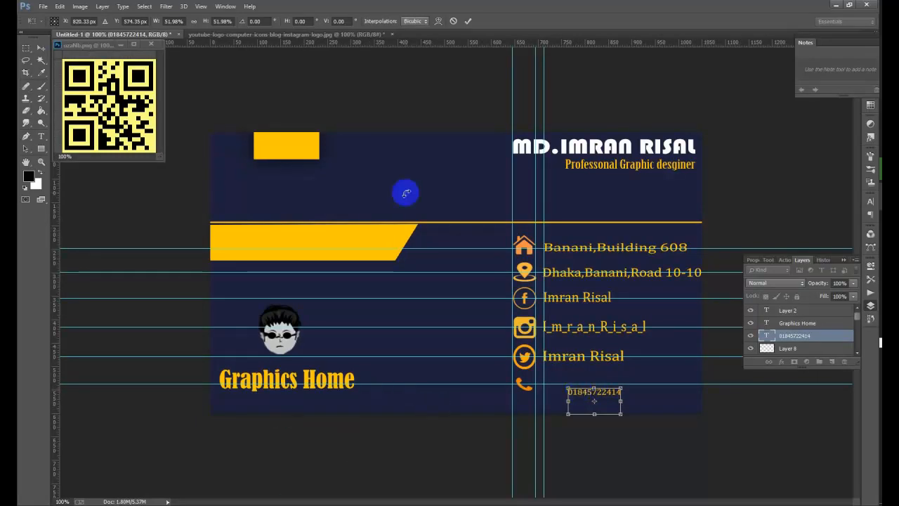
left_click(467, 22)
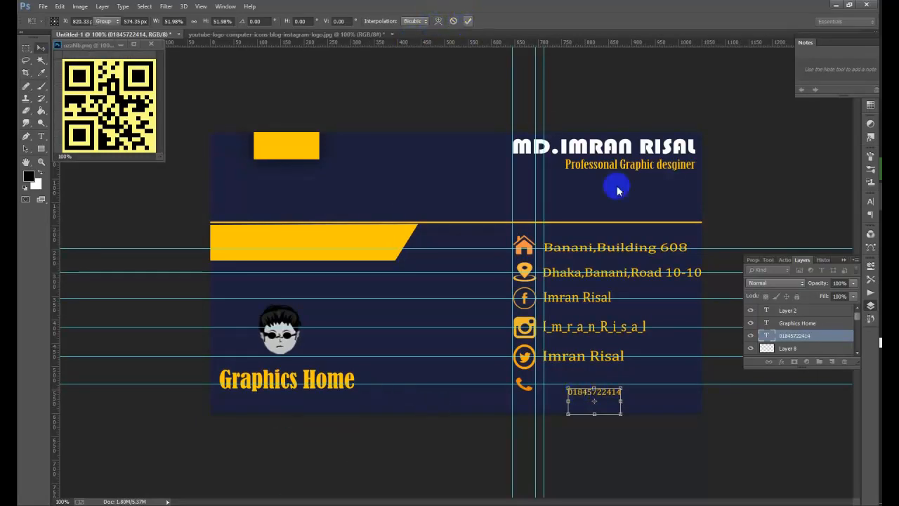
- Enlarge and stretch the phone number to about 175% to match the other contact lines
key("ctrl+t")
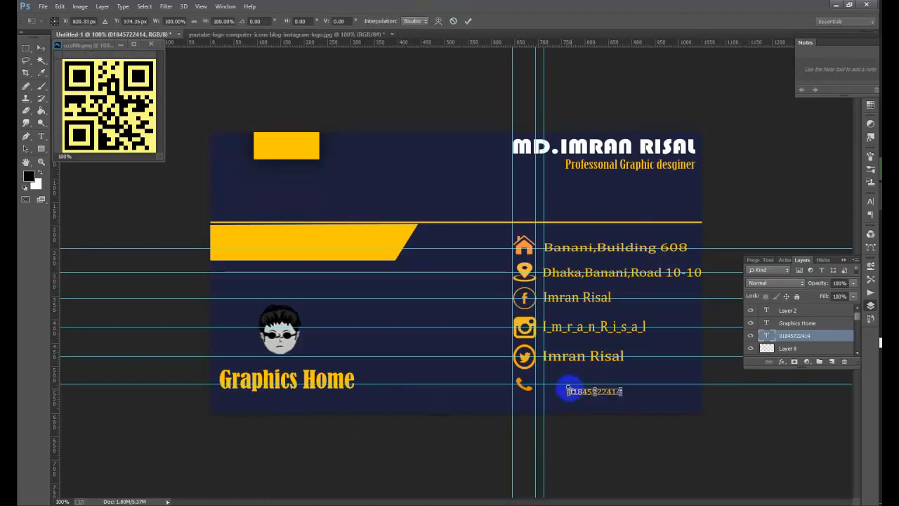
left_click_drag(565, 384, 542, 381)
left_click_drag(621, 395, 630, 395)
left_click_drag(586, 418, 591, 430)
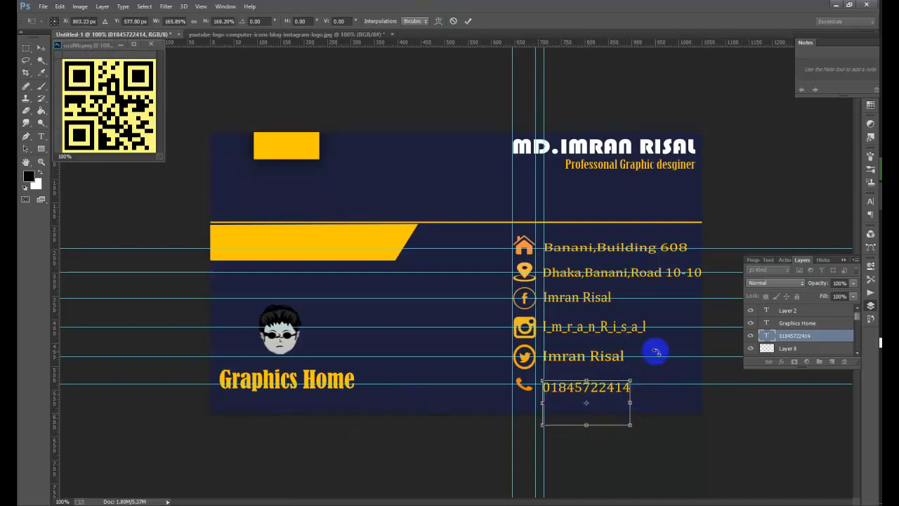
left_click_drag(630, 380, 639, 379)
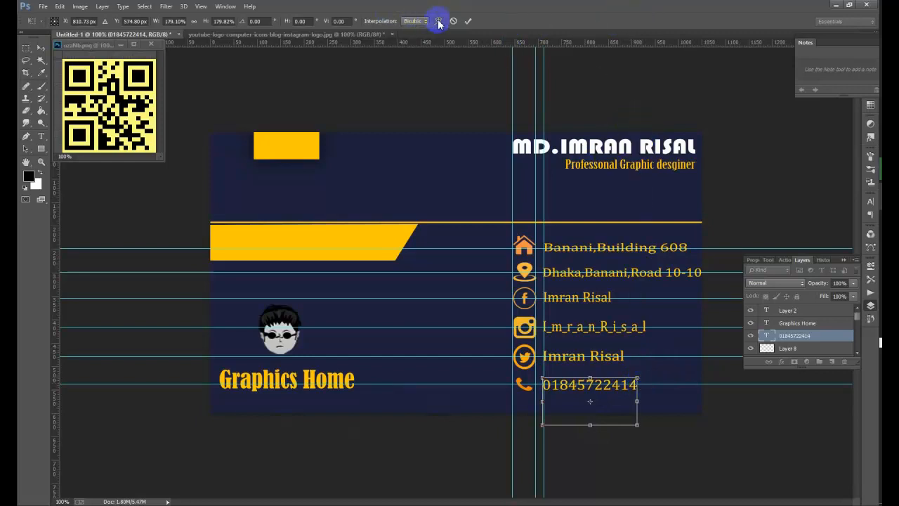
left_click(468, 21)
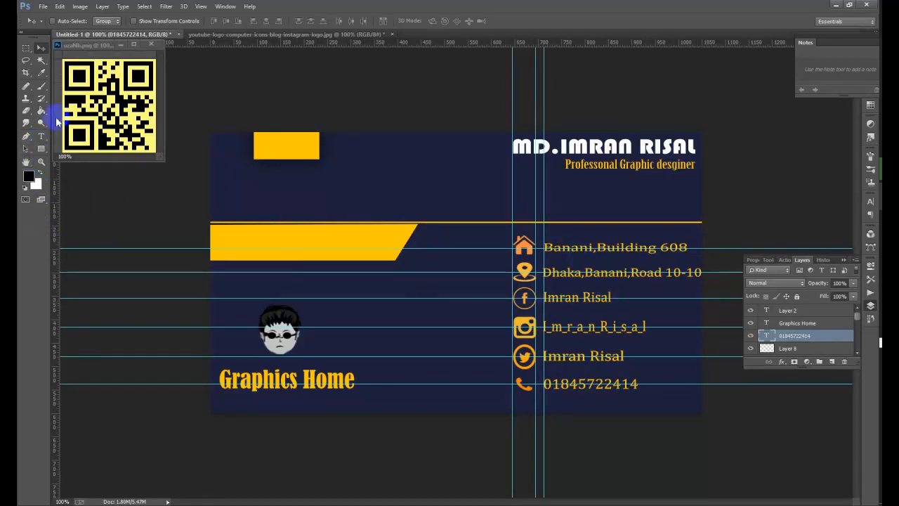
left_click(40, 150)
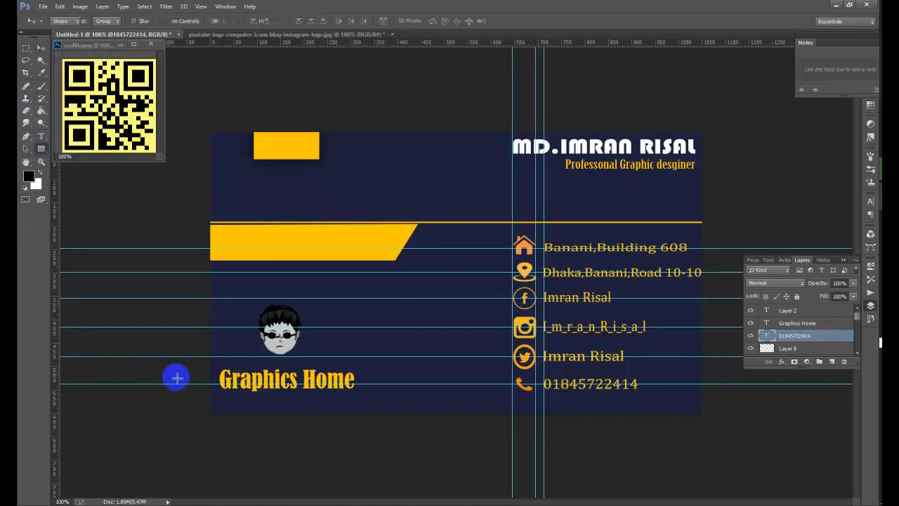
left_click_drag(208, 399, 733, 401)
key("ctrl+z")
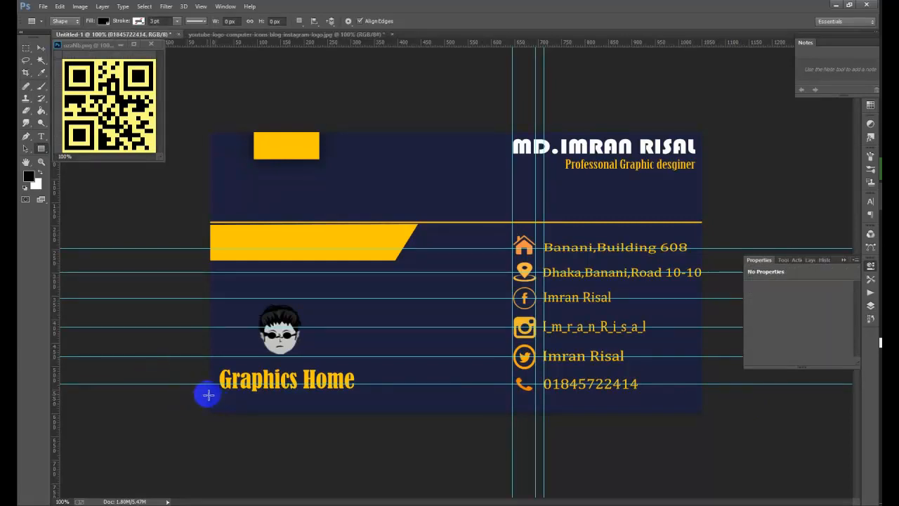
left_click_drag(208, 395, 431, 408)
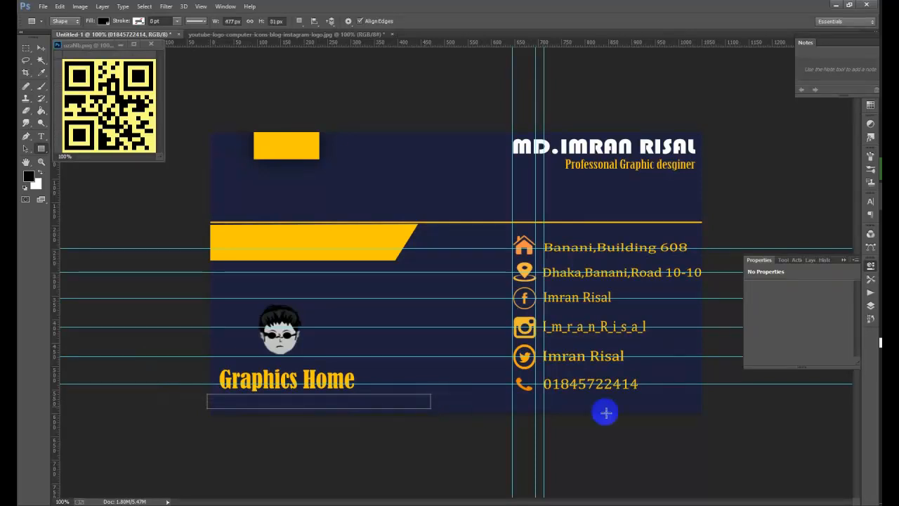
left_click(41, 50)
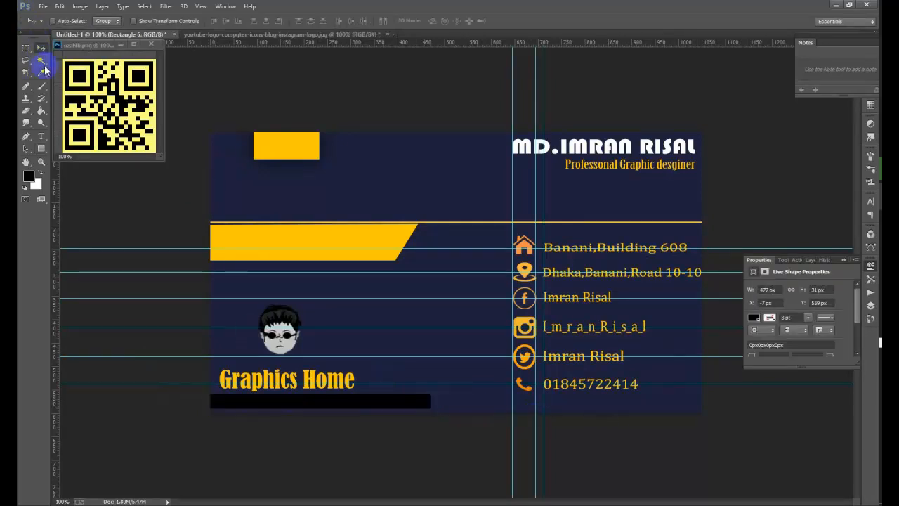
left_click(40, 149)
key("ctrl+z")
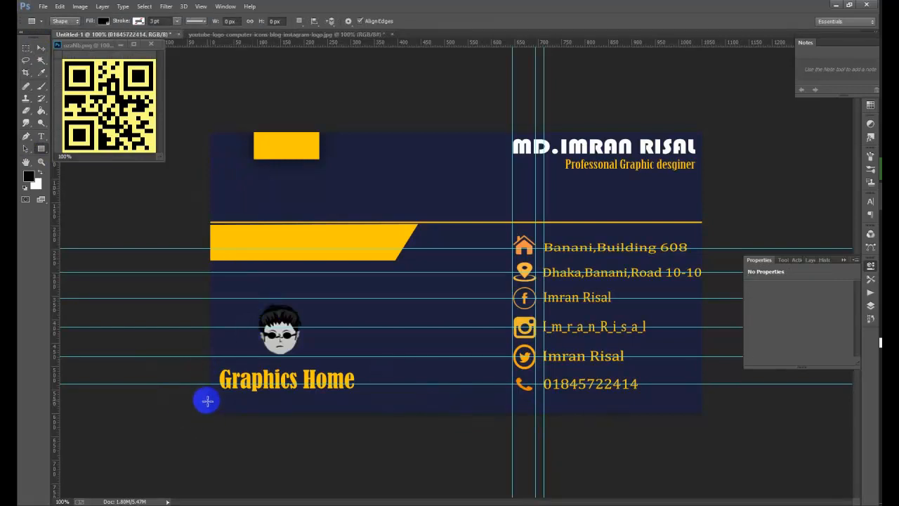
left_click_drag(206, 401, 710, 401)
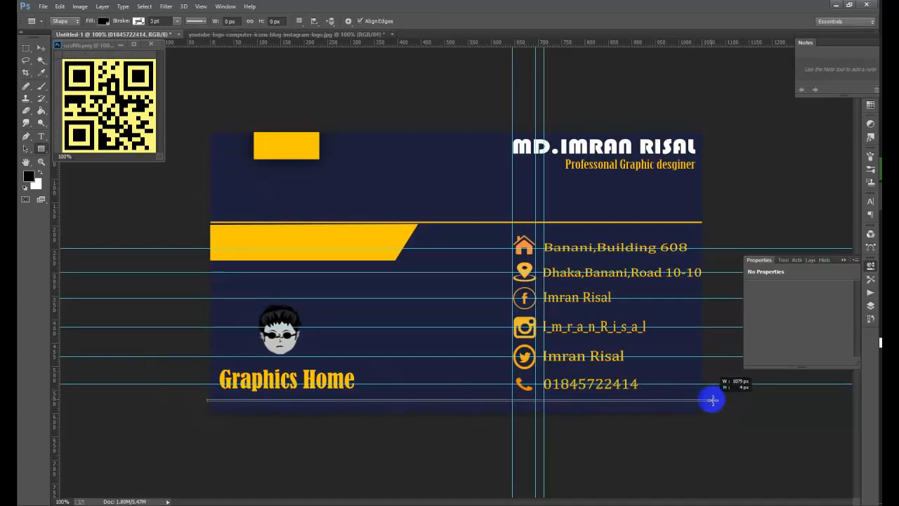
left_click_drag(713, 401, 611, 383)
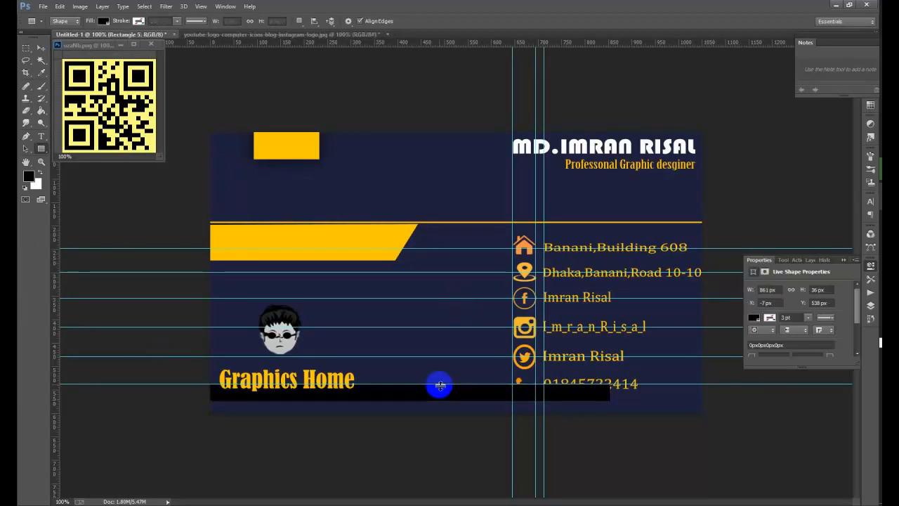
key("ctrl+z")
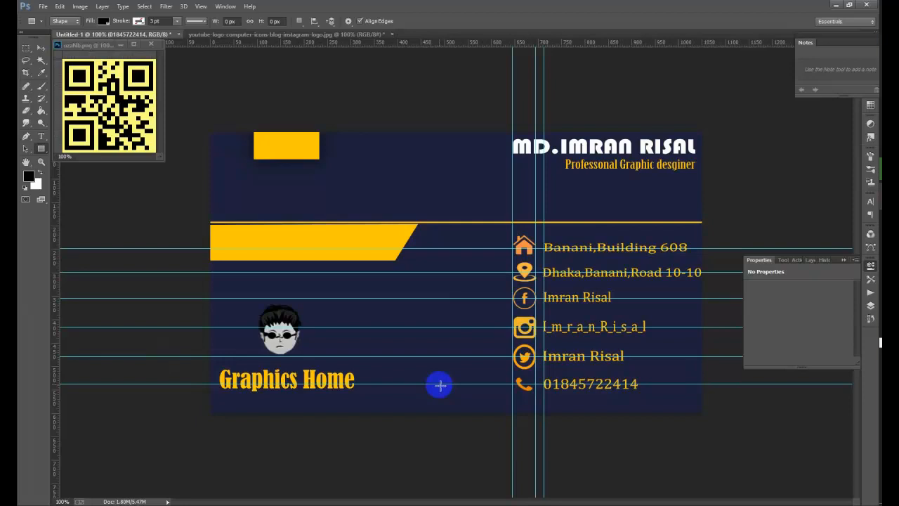
- Skip the exact-size rectangle settings and draw a thin bar across the card's bottom
left_click(549, 258)
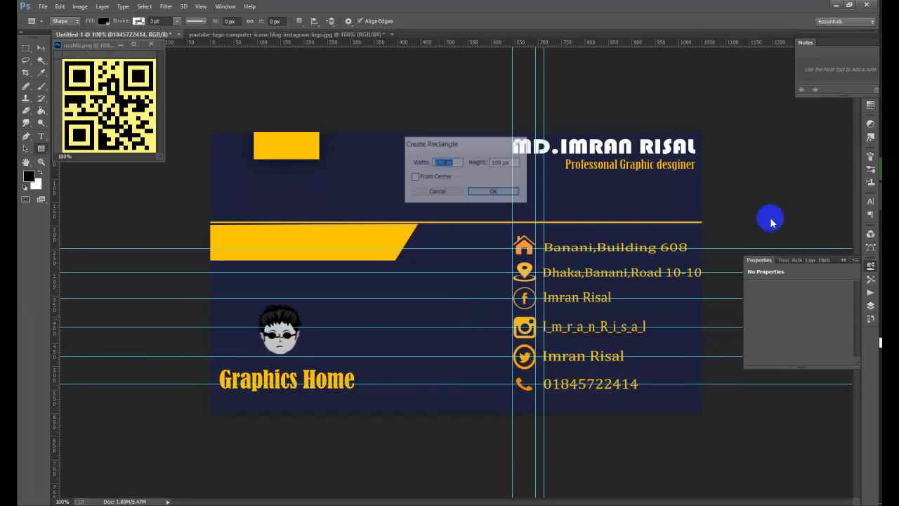
left_click(41, 134)
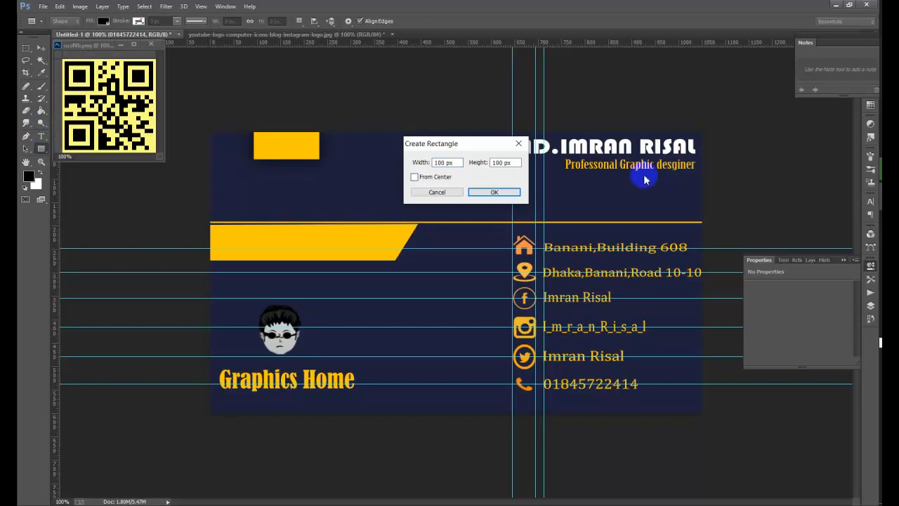
key("Escape")
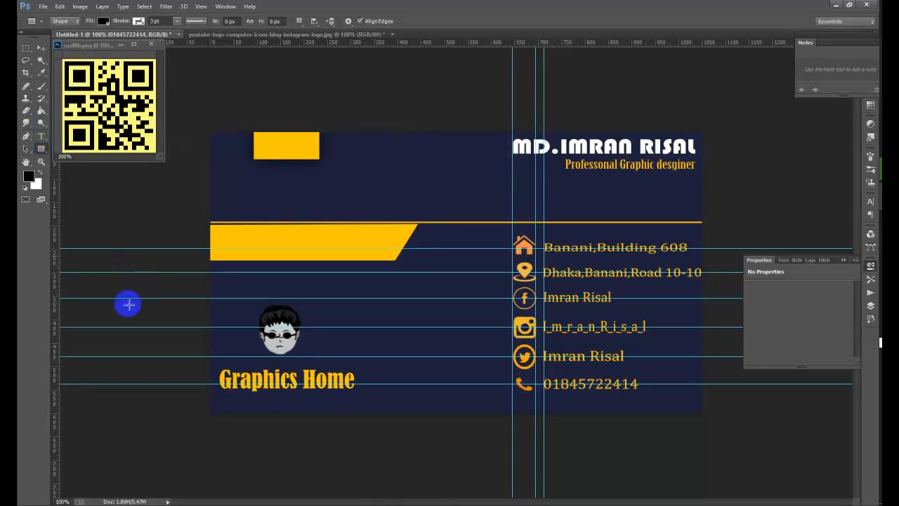
left_click_drag(202, 401, 807, 397)
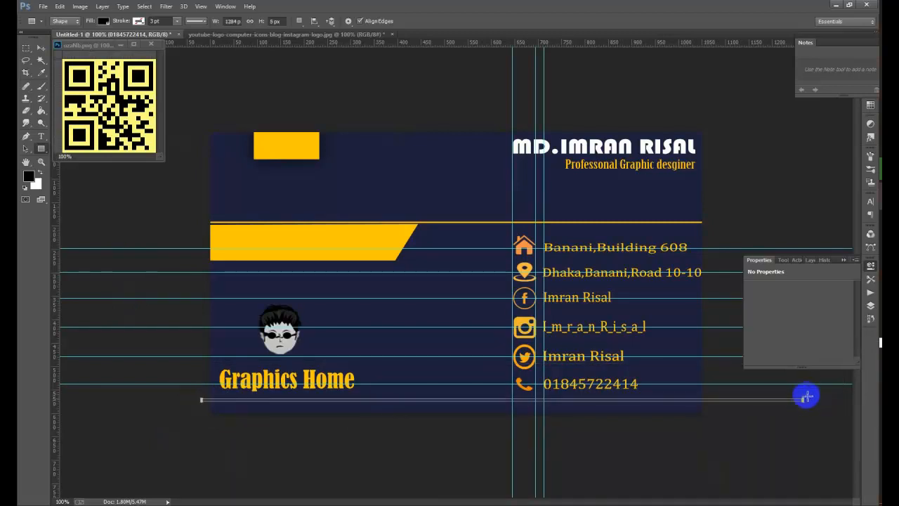
- Fill the bottom bar with yellow sampled from the card's existing bars
left_click(106, 22)
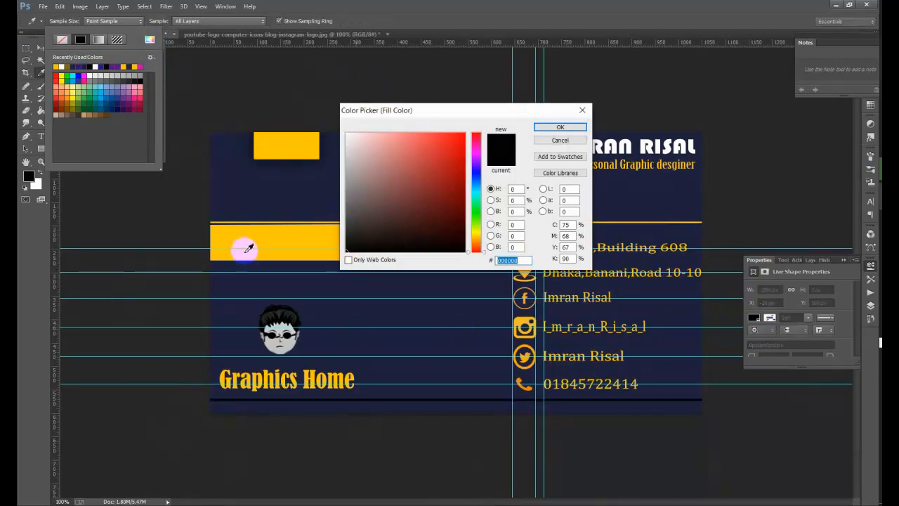
left_click(297, 240)
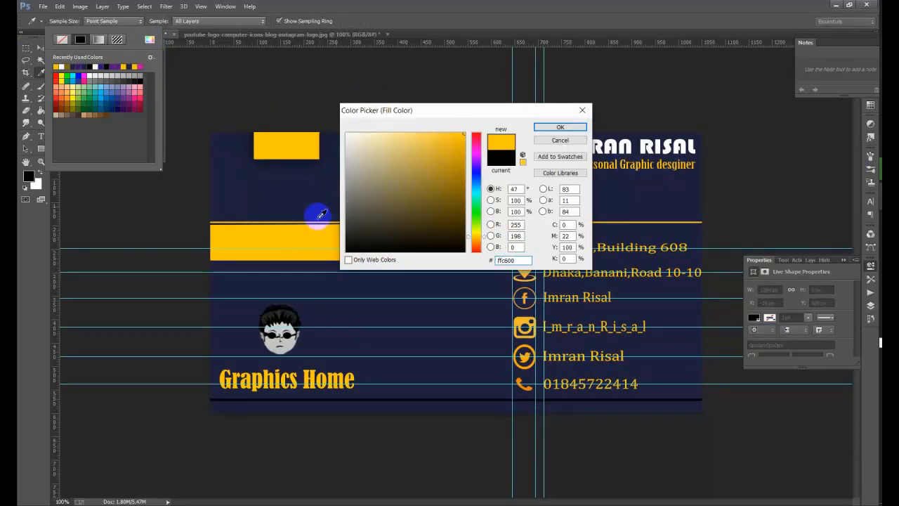
left_click(568, 128)
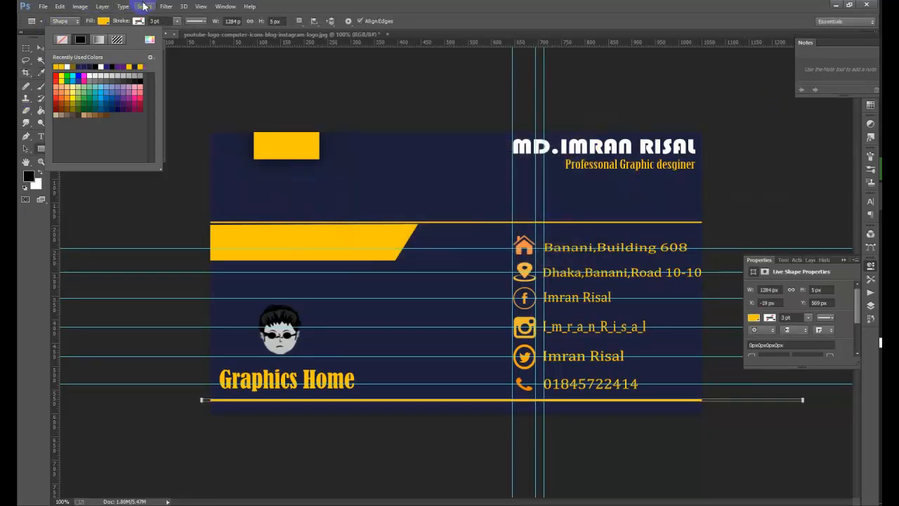
left_click(144, 7)
left_click(396, 88)
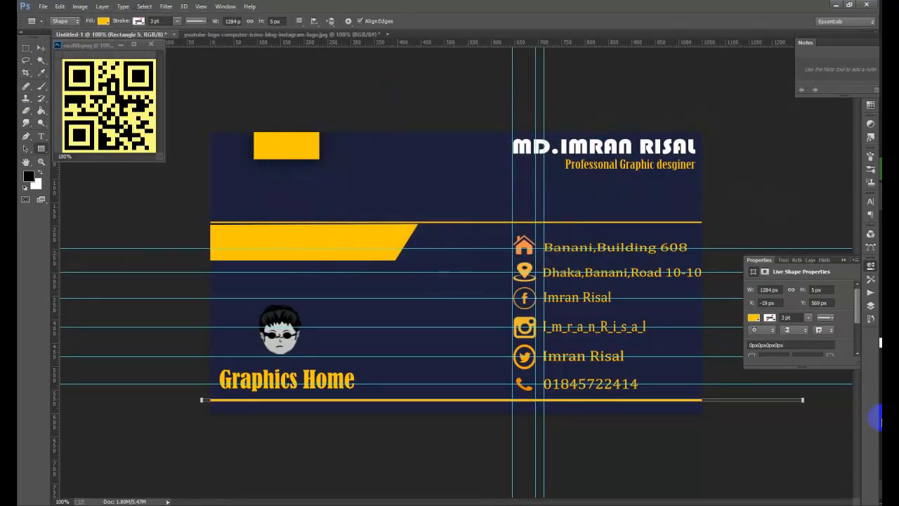
- Dismiss the file-not-found error and raise the yellow bottom line about 11 px
left_click(39, 48)
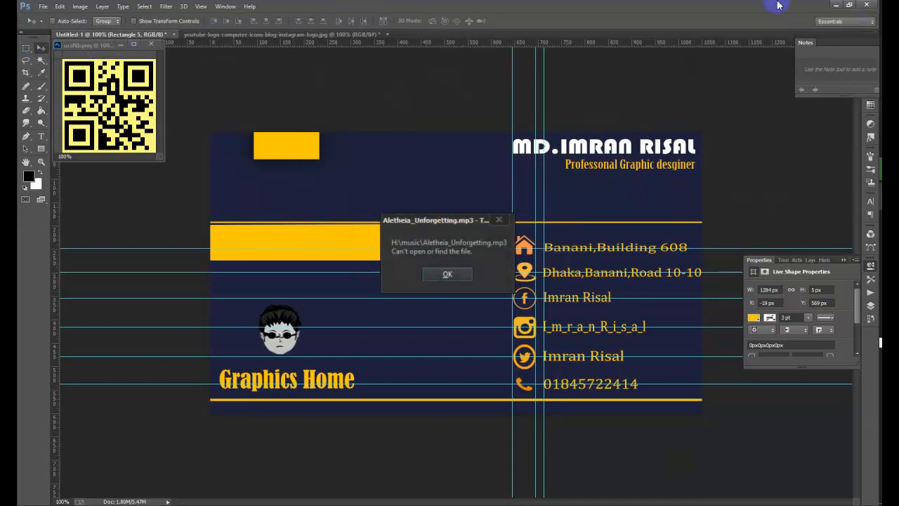
left_click(499, 221)
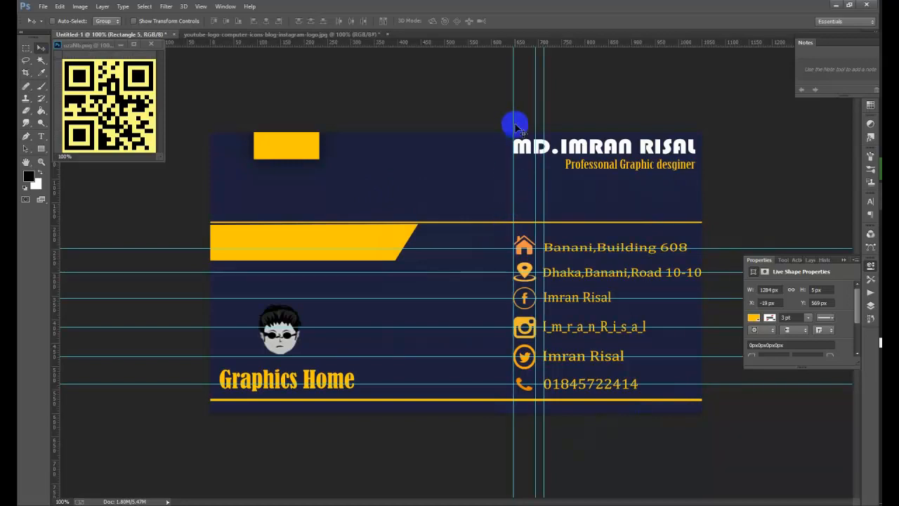
left_click_drag(513, 124, 514, 120)
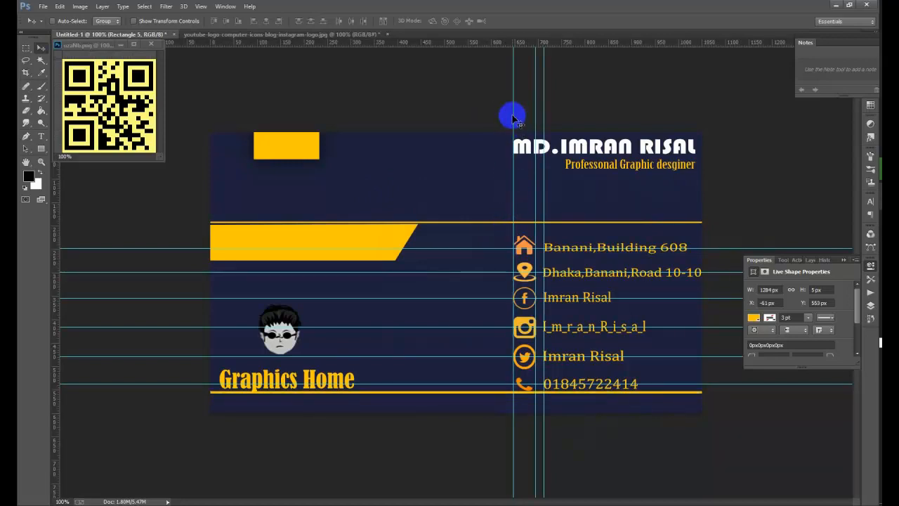
- Remove the three vertical guides from the card
left_click_drag(514, 106, 42, 65)
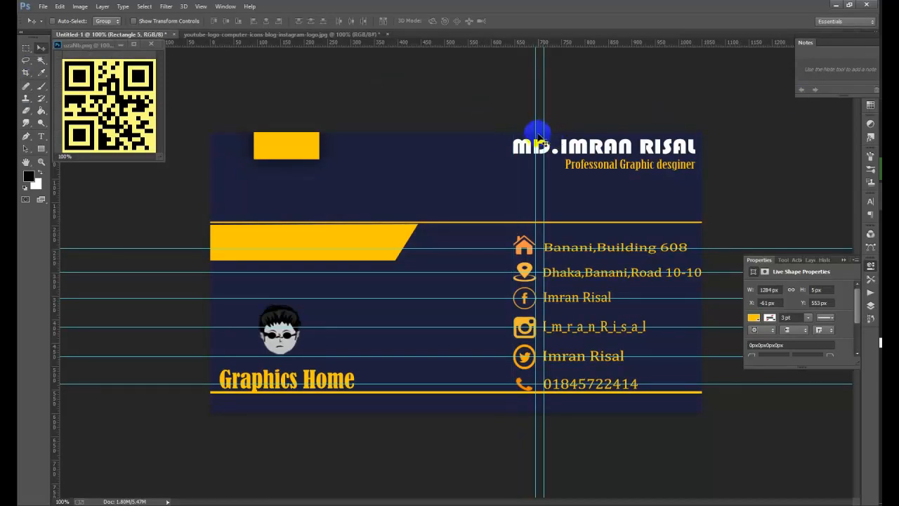
left_click_drag(536, 135, 26, 149)
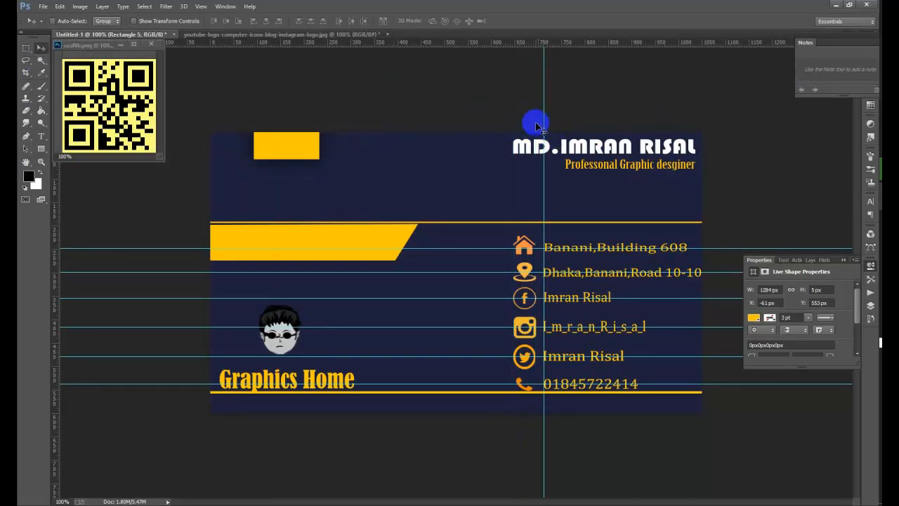
left_click_drag(544, 113, 29, 174)
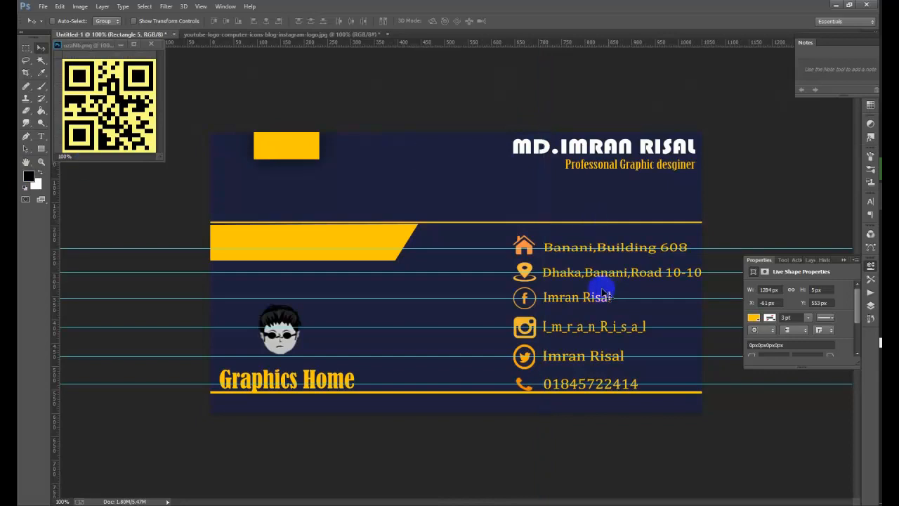